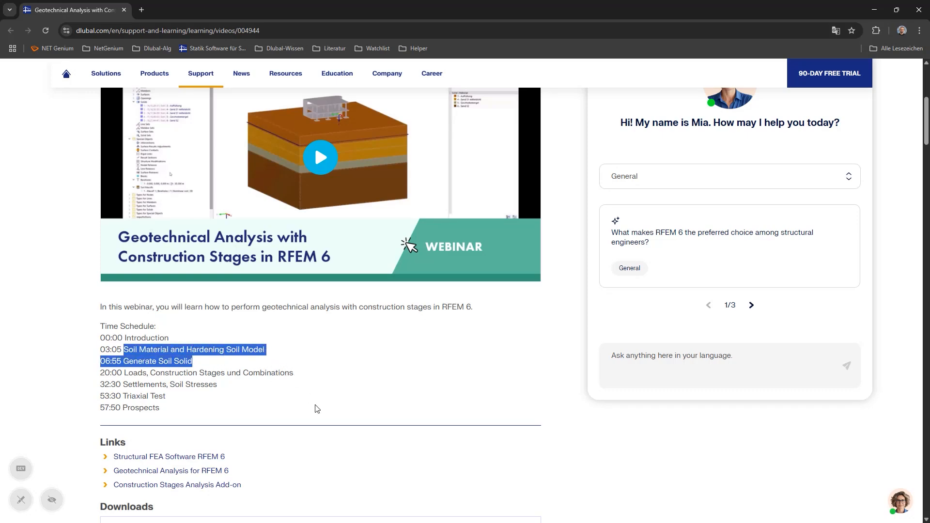
Open the download page for the model "Building on Soil Massif with Modified Hardening Soil Model" and look at its 3D preview.
{"action": "scroll", "coordinate": [317, 408], "scroll_direction": "down", "scroll_amount": 12}
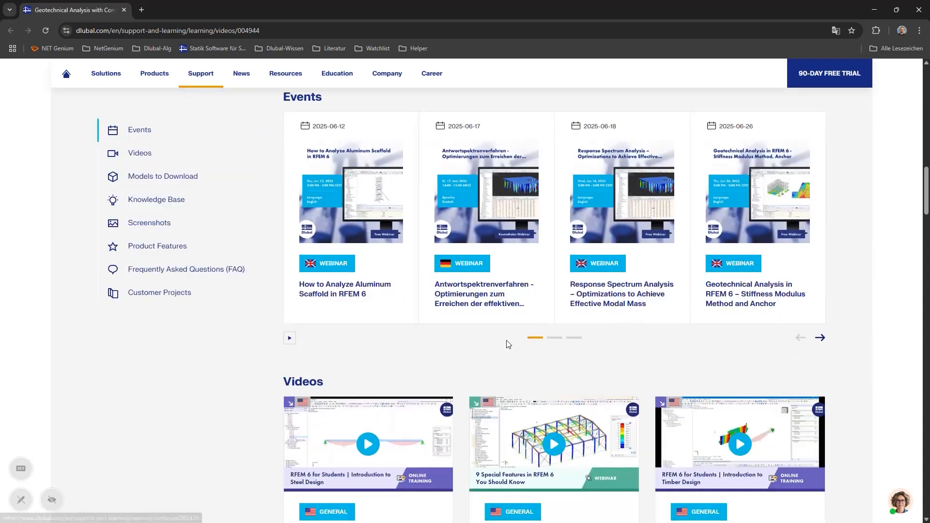
{"action": "scroll", "coordinate": [507, 342], "scroll_direction": "down", "scroll_amount": 10}
{"action": "left_click", "coordinate": [706, 353]}
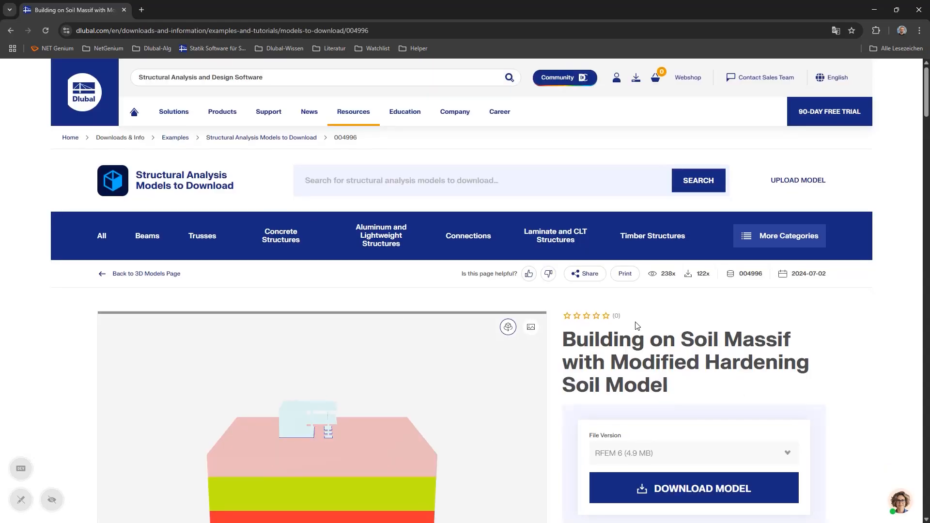
{"action": "scroll", "coordinate": [638, 326], "scroll_direction": "down", "scroll_amount": 2}
{"action": "left_click_drag", "start_coordinate": [305, 361], "coordinate": [315, 379]}
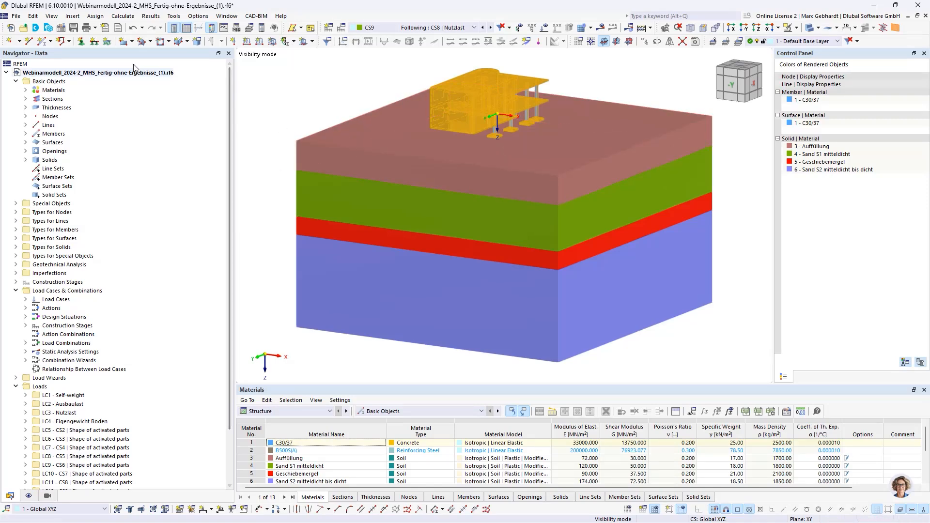
Deactivate the Construction Stages Analysis (CSA) add-on in the model's base data and accept losing its data.
{"action": "right_click", "coordinate": [114, 74]}
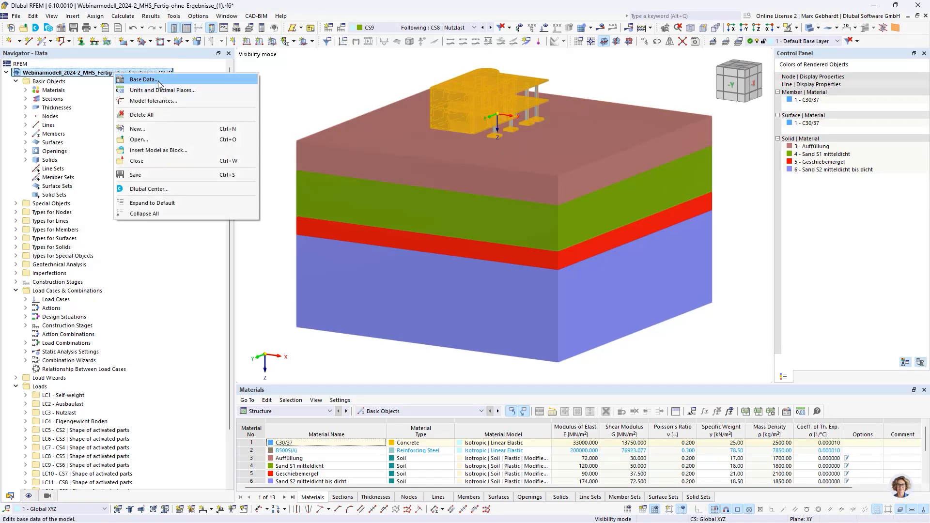
{"action": "left_click", "coordinate": [141, 79]}
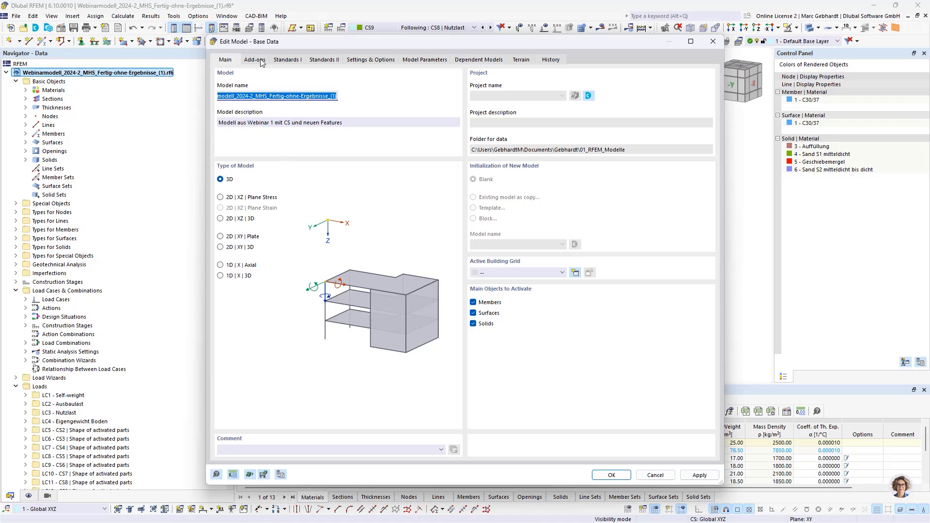
{"action": "left_click", "coordinate": [260, 61]}
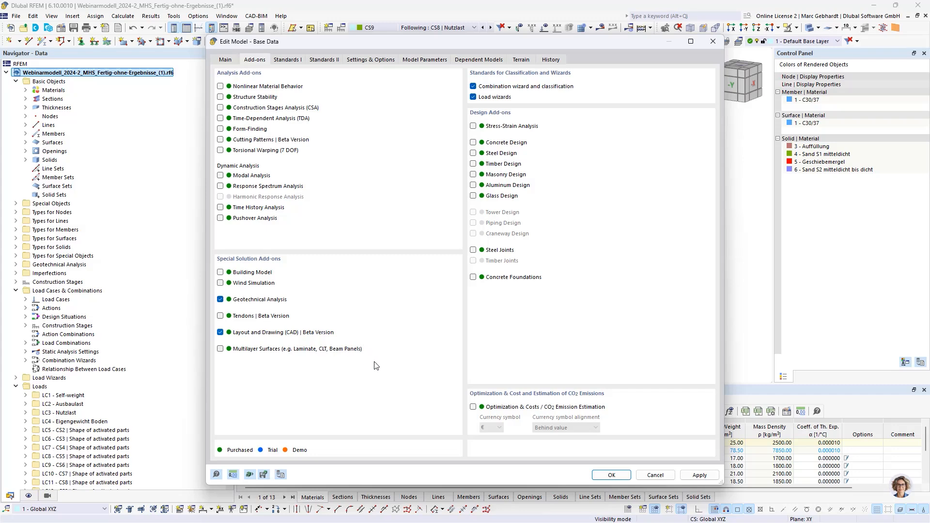
{"action": "left_click", "coordinate": [611, 475]}
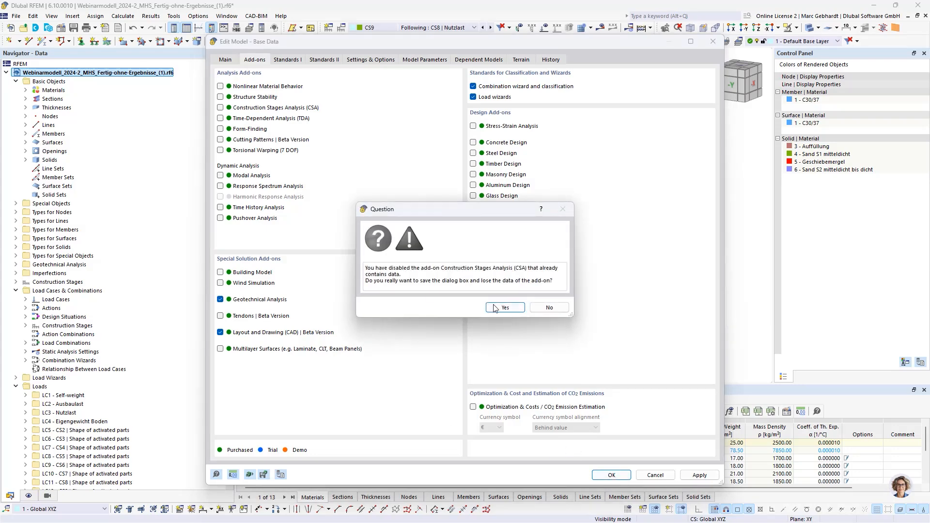
{"action": "left_click", "coordinate": [504, 308]}
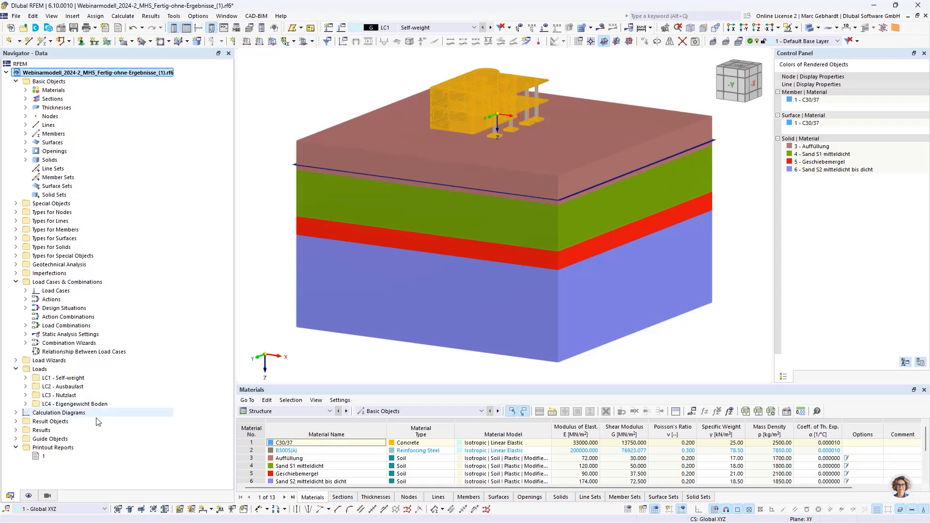
Set the material model of soil materials 3 to 6, Auffüllung through Sand S2 mitteldicht bis dicht, to Isotropic | Linear Elastic.
{"action": "left_click", "coordinate": [27, 91]}
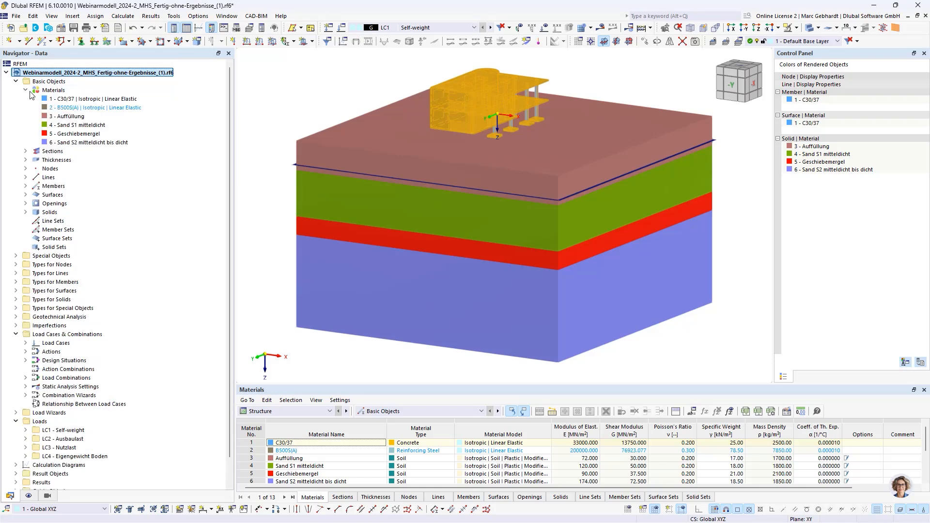
{"action": "double_click", "coordinate": [70, 117]}
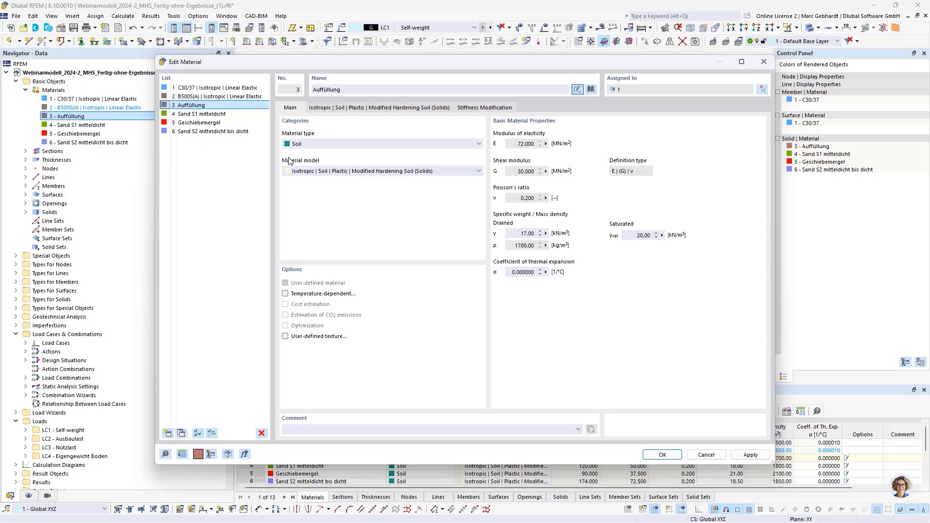
{"action": "left_click", "coordinate": [403, 109]}
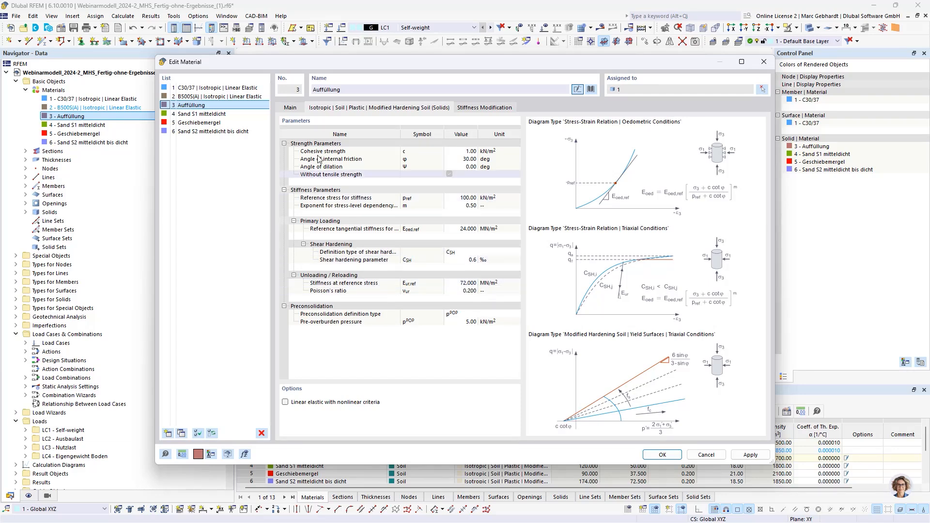
{"action": "left_click", "coordinate": [291, 108]}
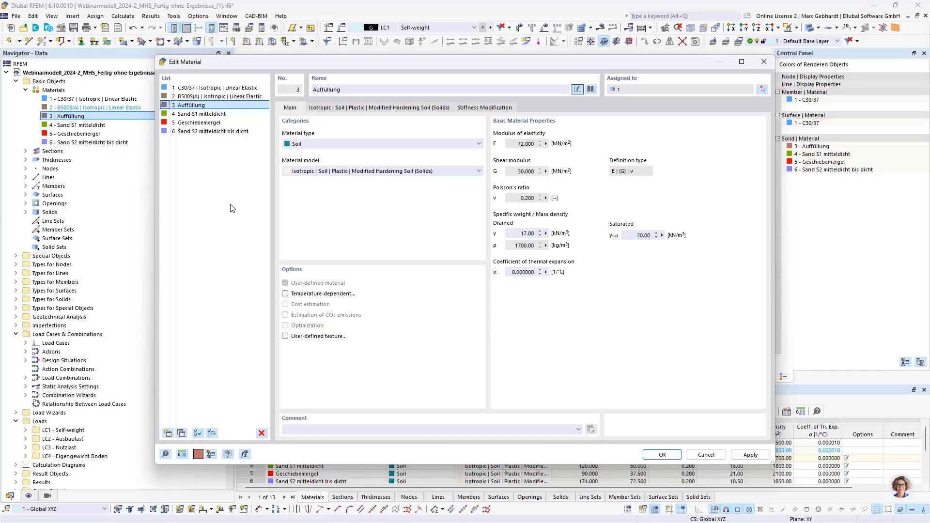
{"action": "left_click", "coordinate": [193, 132], "text": "shift"}
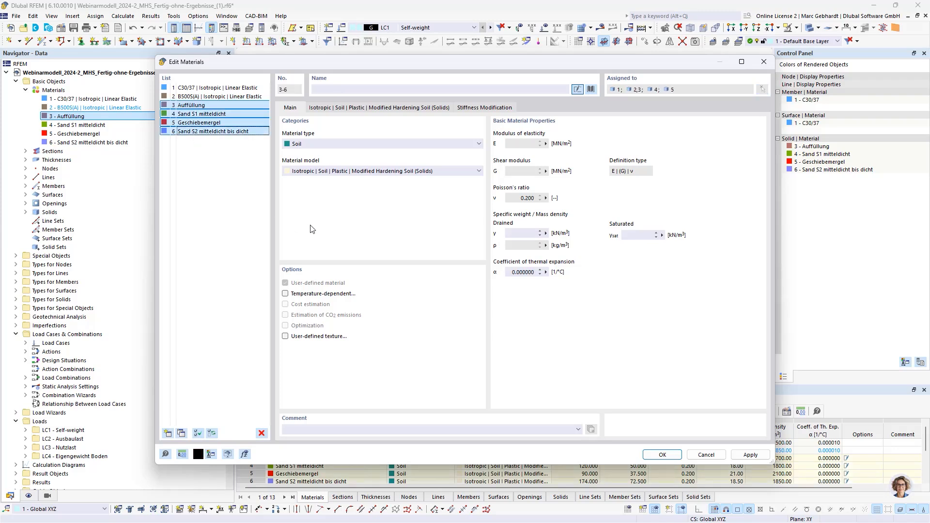
{"action": "left_click", "coordinate": [362, 174]}
{"action": "left_click", "coordinate": [351, 179]}
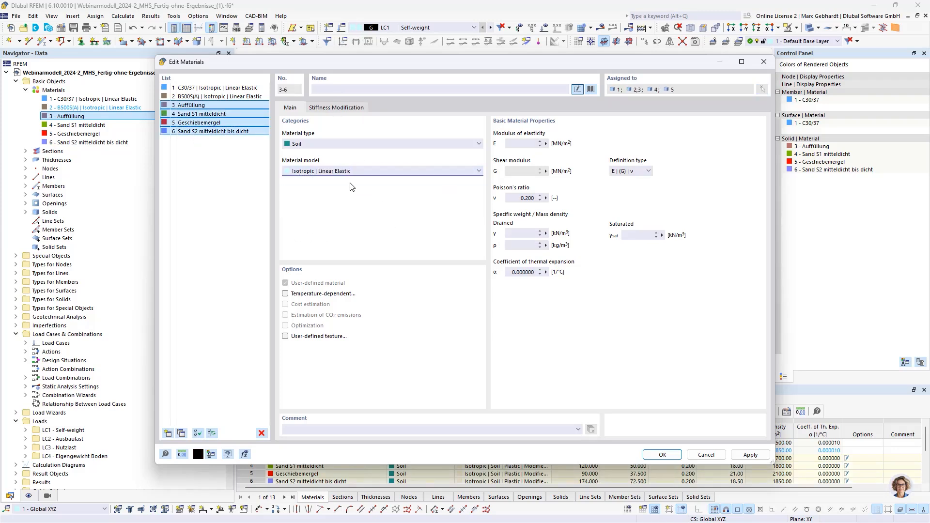
{"action": "left_click", "coordinate": [203, 106]}
{"action": "left_click", "coordinate": [208, 114]}
{"action": "left_click", "coordinate": [209, 122]}
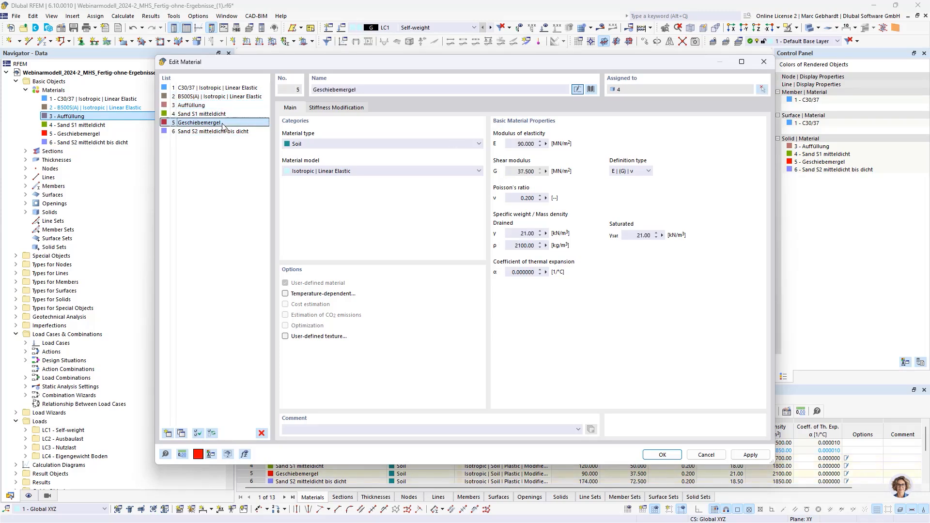
{"action": "left_click", "coordinate": [223, 131]}
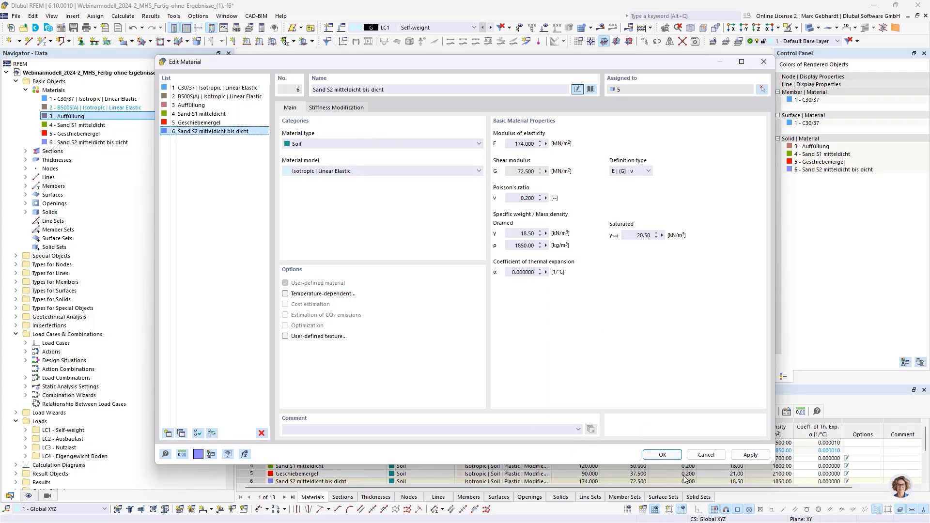
{"action": "left_click", "coordinate": [662, 455]}
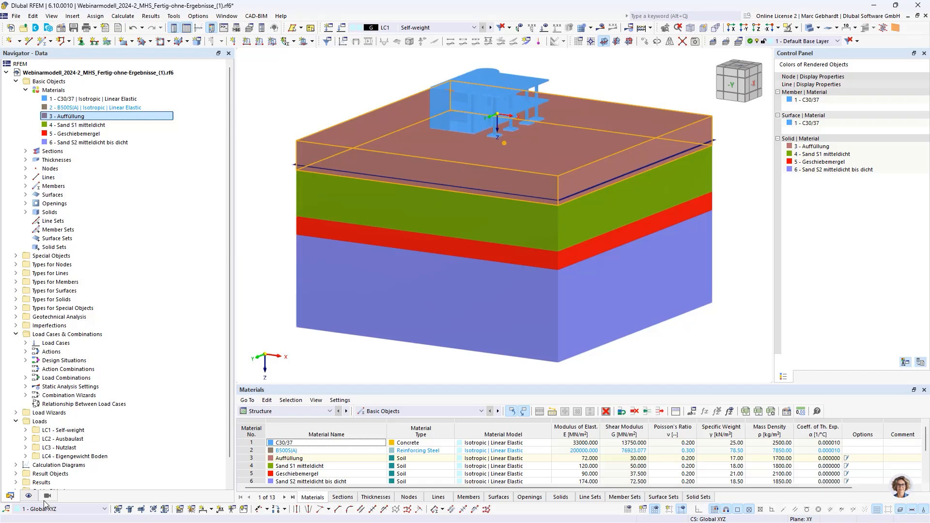
Reset the display settings for the model and loads to Dlubal Standard without generating the mesh.
{"action": "left_click", "coordinate": [28, 496]}
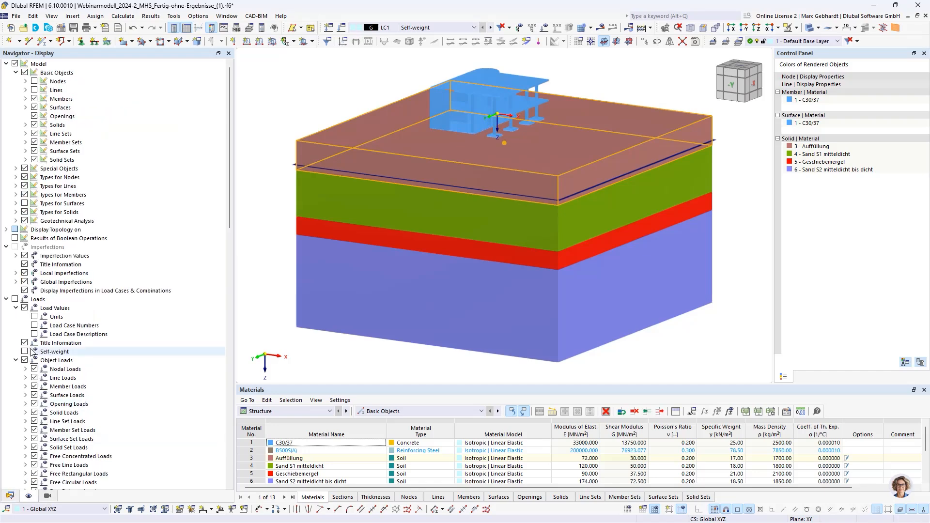
{"action": "right_click", "coordinate": [71, 361]}
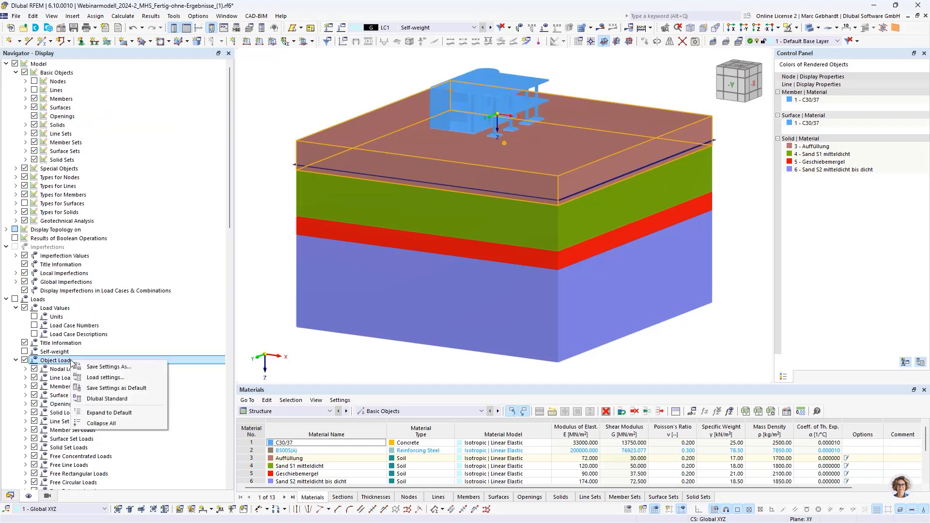
{"action": "left_click", "coordinate": [100, 399]}
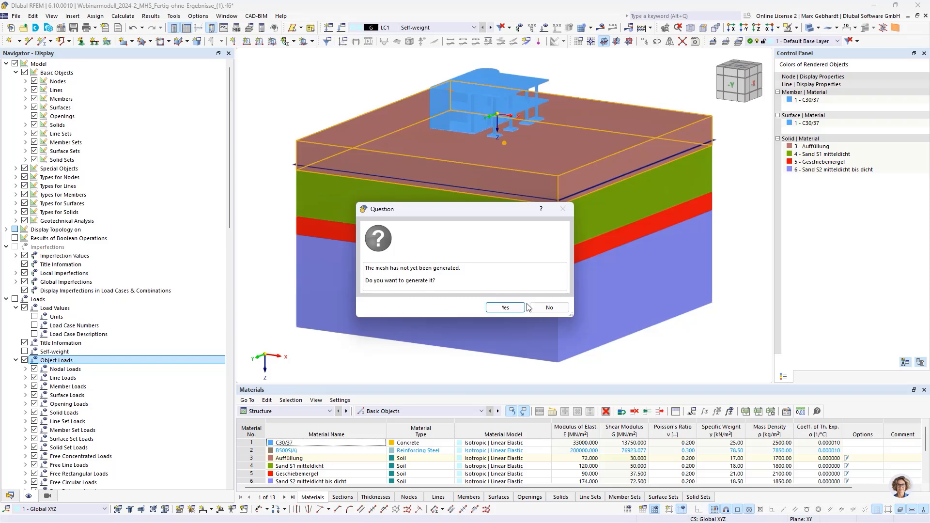
{"action": "left_click", "coordinate": [544, 307]}
{"action": "right_click", "coordinate": [78, 298]}
{"action": "left_click", "coordinate": [272, 169]}
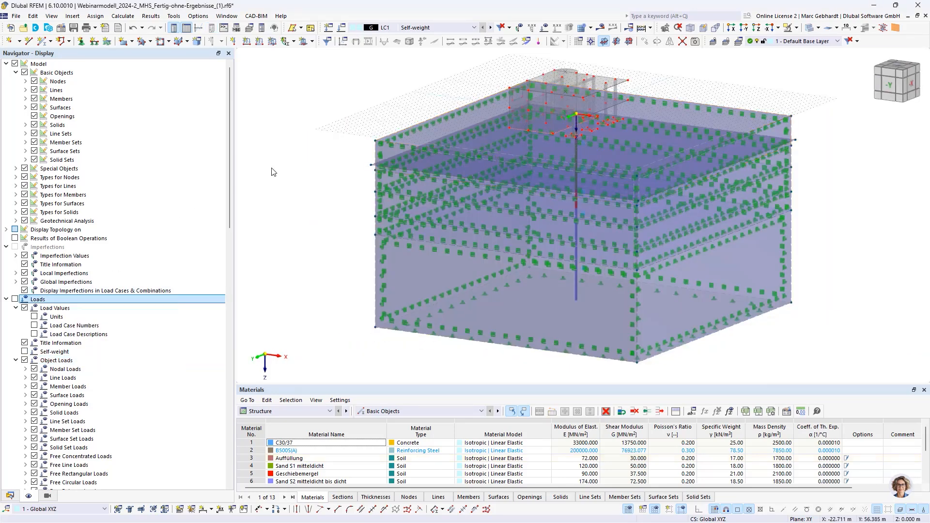
Delete both surface contacts between the building's base surfaces and the soil surface.
{"action": "left_click", "coordinate": [890, 86]}
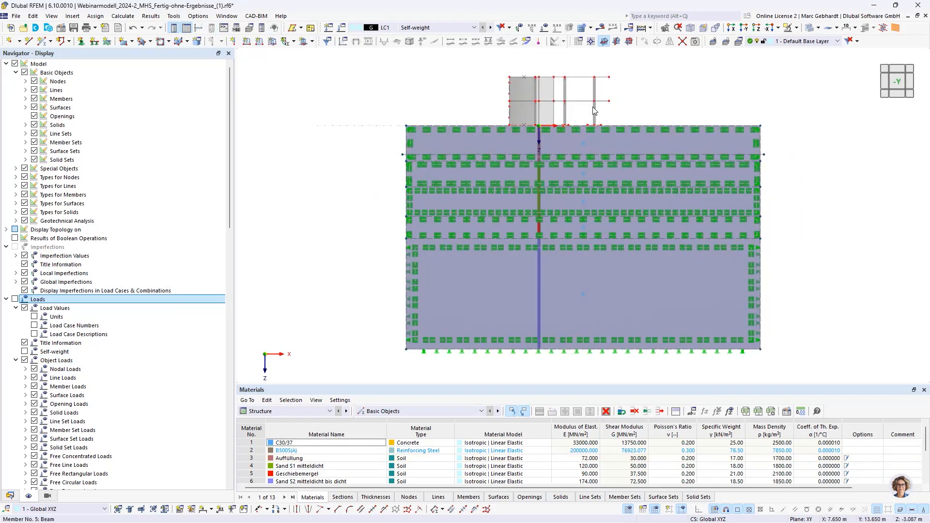
{"action": "scroll", "coordinate": [521, 124], "scroll_direction": "up", "scroll_amount": 10}
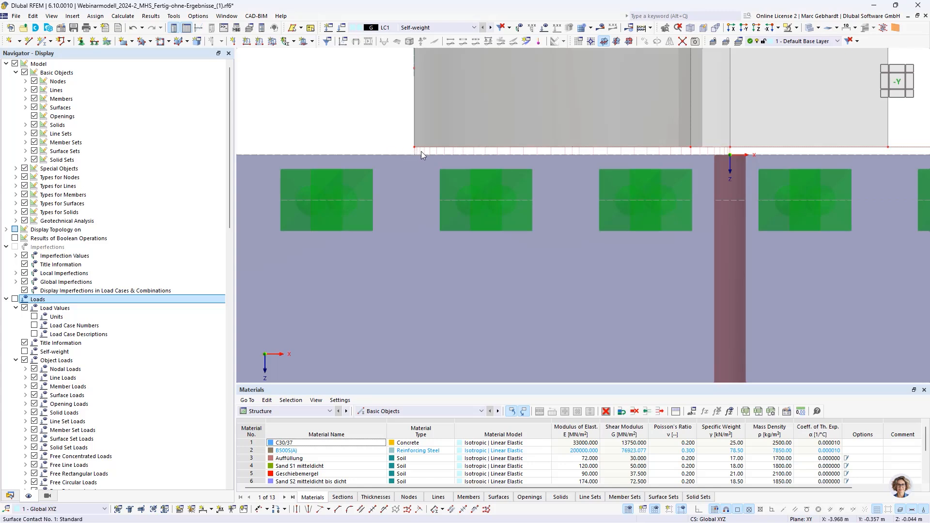
{"action": "left_click", "coordinate": [10, 495]}
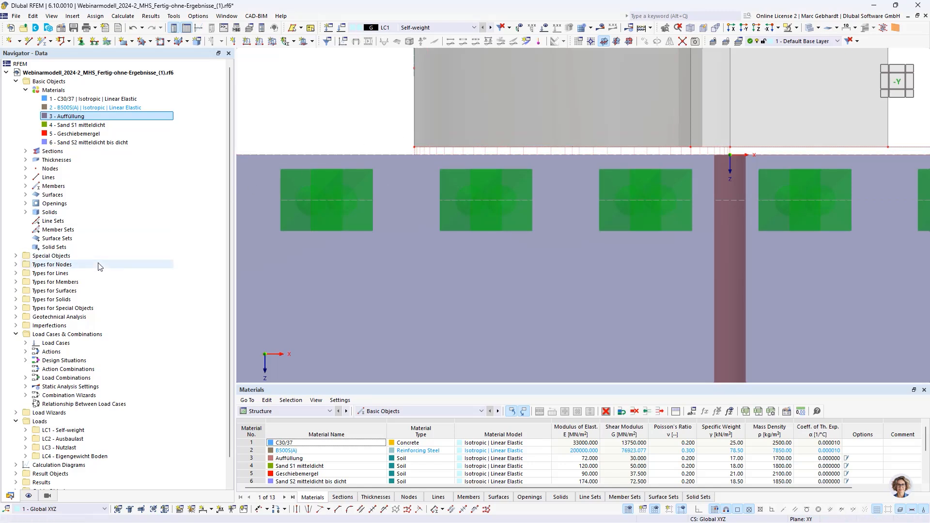
{"action": "left_click", "coordinate": [16, 256]}
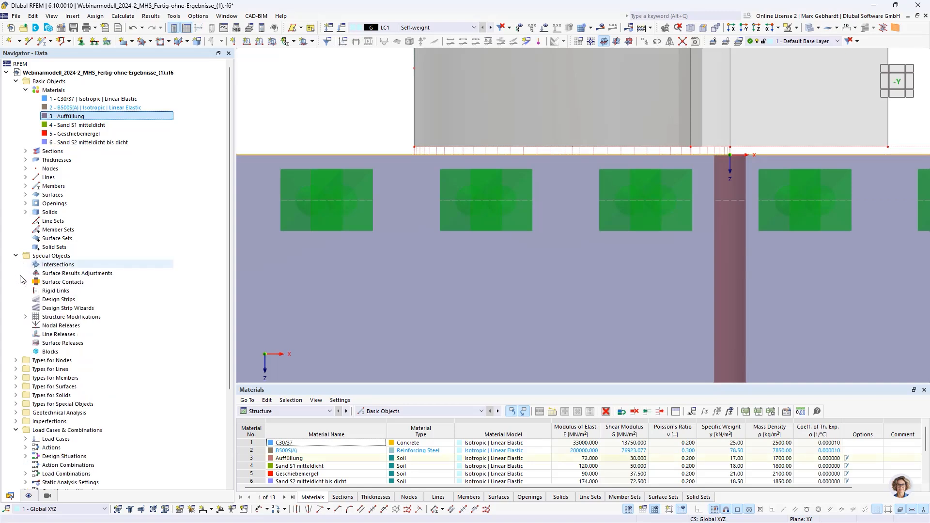
{"action": "left_click", "coordinate": [26, 282]}
{"action": "left_click", "coordinate": [66, 293]}
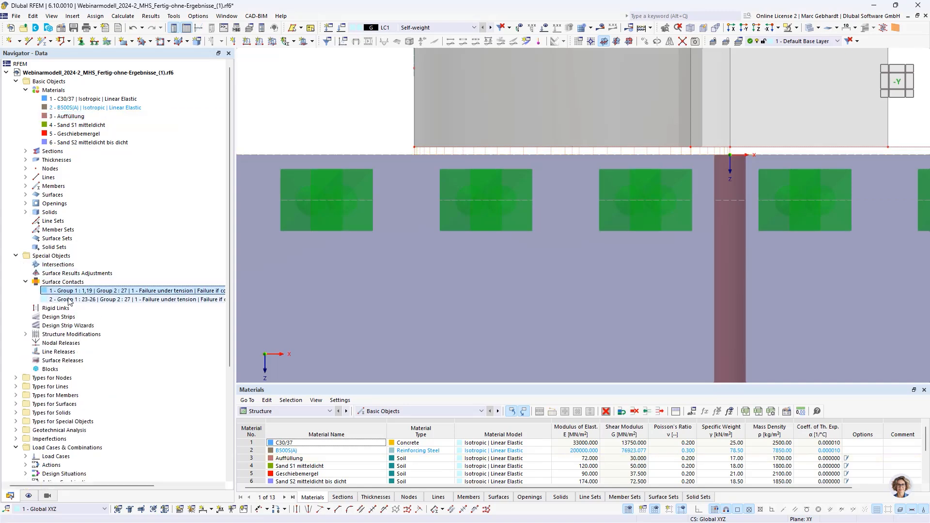
{"action": "left_click", "coordinate": [69, 300], "text": "shift"}
{"action": "right_click", "coordinate": [69, 302]}
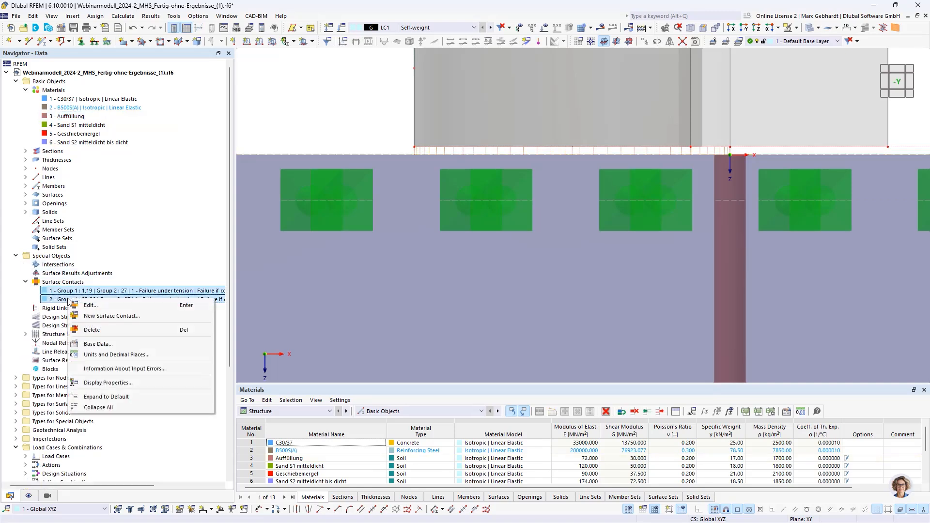
{"action": "left_click", "coordinate": [92, 330]}
{"action": "left_click", "coordinate": [471, 301]}
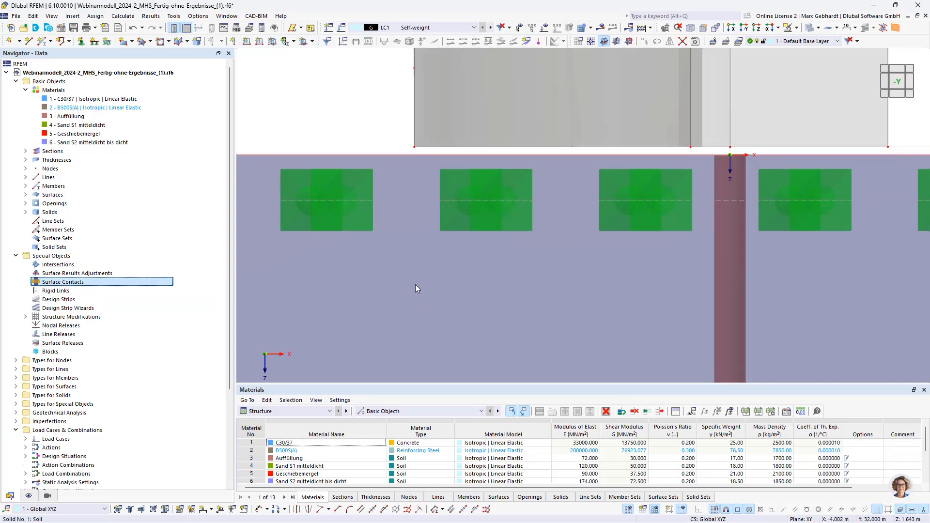
Move the entire building along global Z without copying it, so that its base surfaces sit on the soil surface.
{"action": "scroll", "coordinate": [414, 284], "scroll_direction": "down", "scroll_amount": 5}
{"action": "left_click_drag", "start_coordinate": [387, 155], "coordinate": [632, 265]}
{"action": "scroll", "coordinate": [631, 265], "scroll_direction": "up", "scroll_amount": 3}
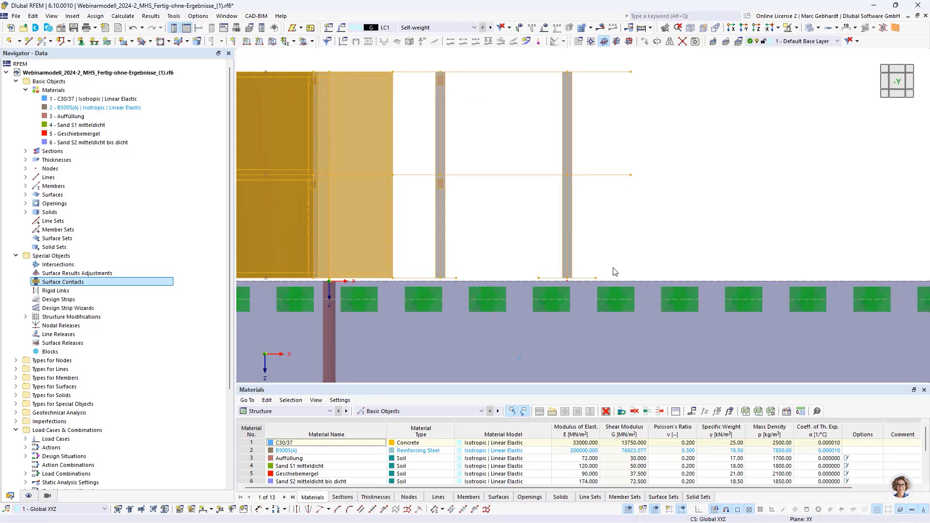
{"action": "left_click", "coordinate": [645, 41]}
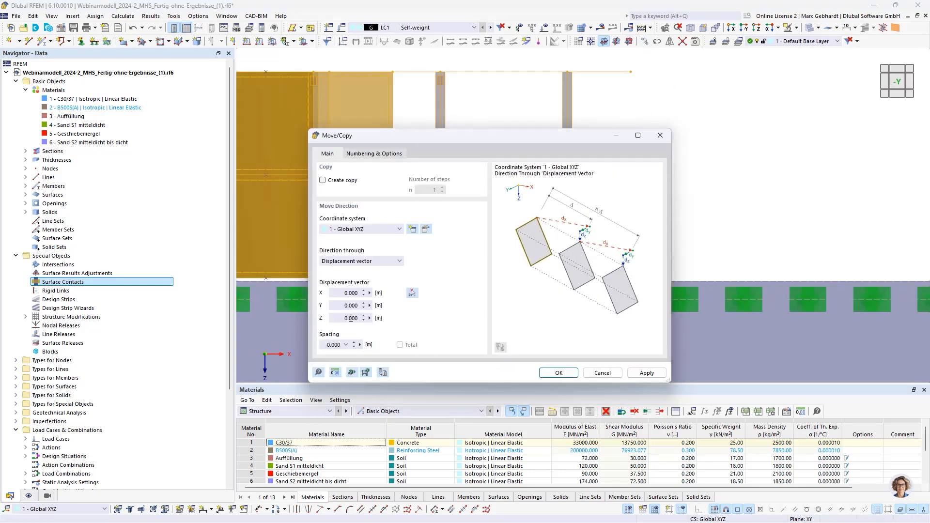
{"action": "left_click", "coordinate": [352, 318]}
{"action": "left_click", "coordinate": [554, 375]}
{"action": "left_click", "coordinate": [711, 215]}
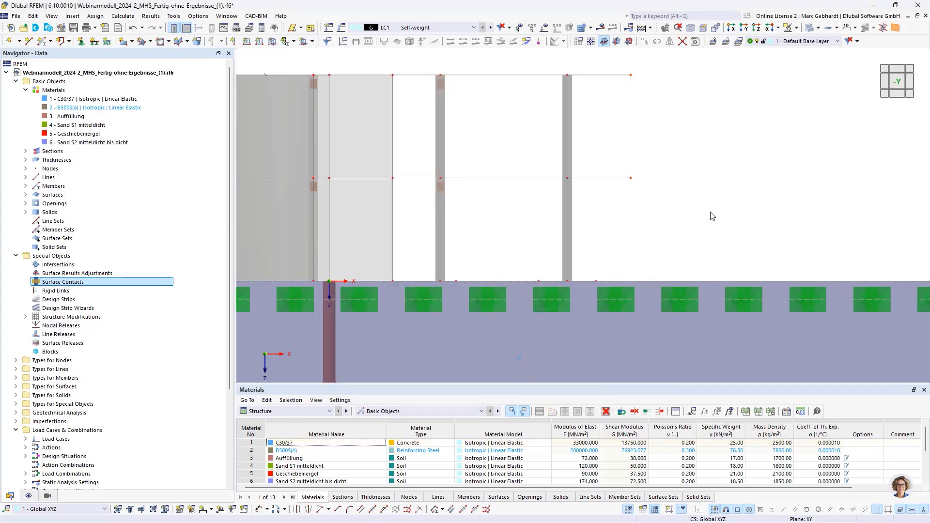
{"action": "scroll", "coordinate": [711, 214], "scroll_direction": "down", "scroll_amount": 1}
{"action": "middle_click_drag", "start_coordinate": [682, 258], "coordinate": [636, 283], "text": "ctrl"}
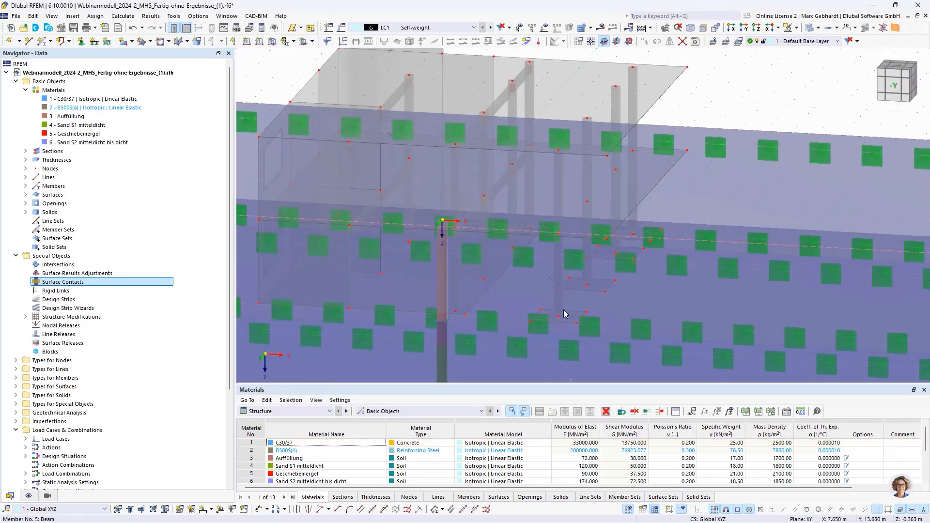
{"action": "scroll", "coordinate": [568, 315], "scroll_direction": "up", "scroll_amount": 3}
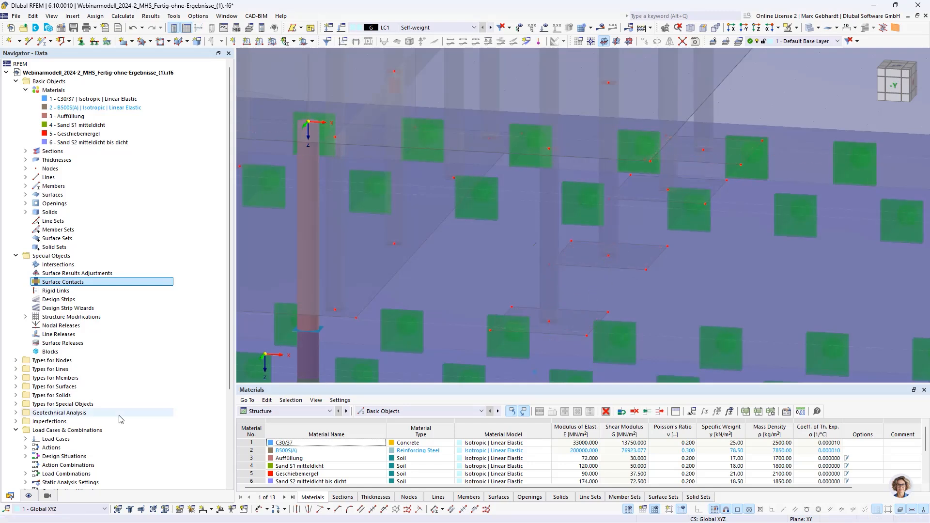
Review the coordinates, groundwater ordinate and soil layers of the existing borehole in the geotechnical analysis data.
{"action": "left_click", "coordinate": [15, 256]}
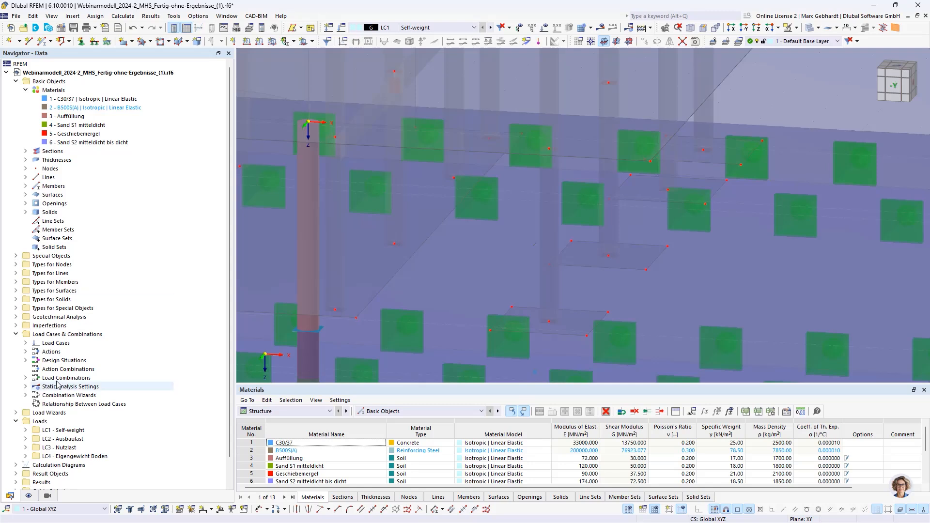
{"action": "scroll", "coordinate": [38, 405], "scroll_direction": "down", "scroll_amount": 1}
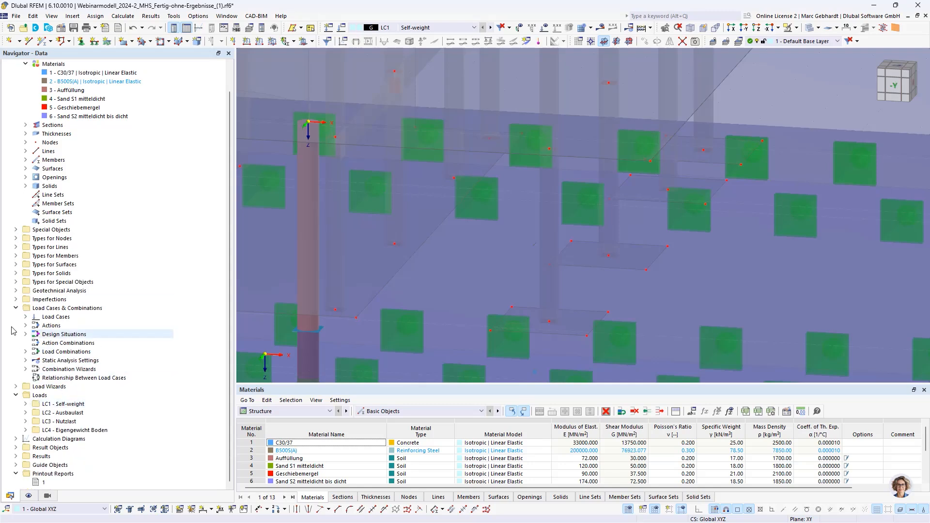
{"action": "left_click", "coordinate": [15, 291]}
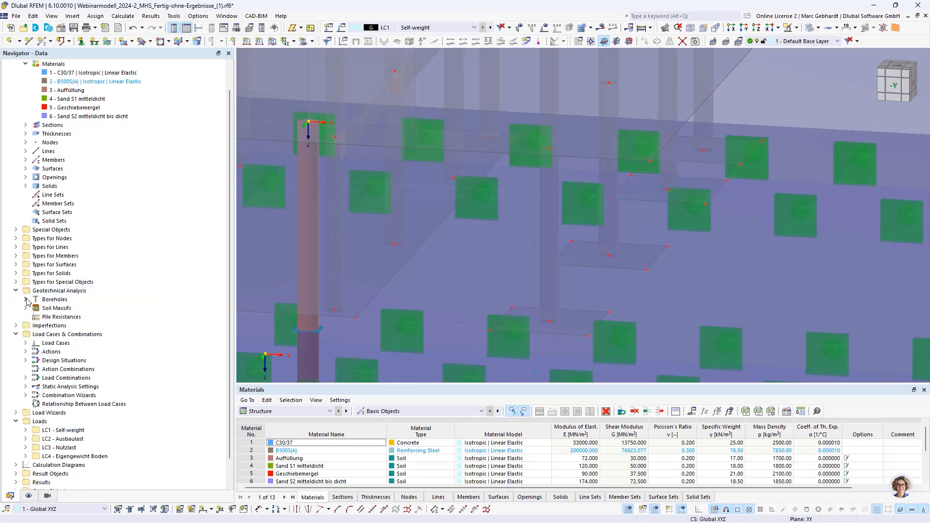
{"action": "double_click", "coordinate": [55, 299]}
{"action": "double_click", "coordinate": [60, 309]}
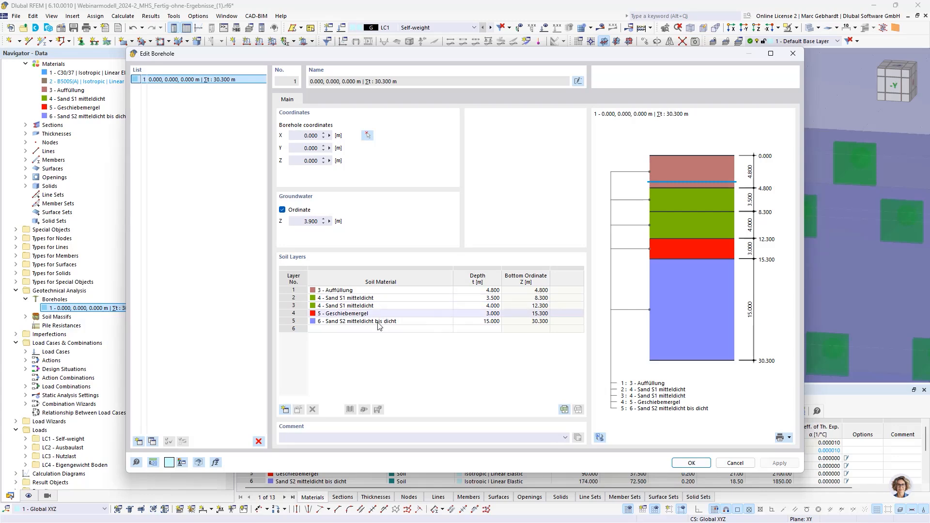
{"action": "left_click", "coordinate": [693, 463]}
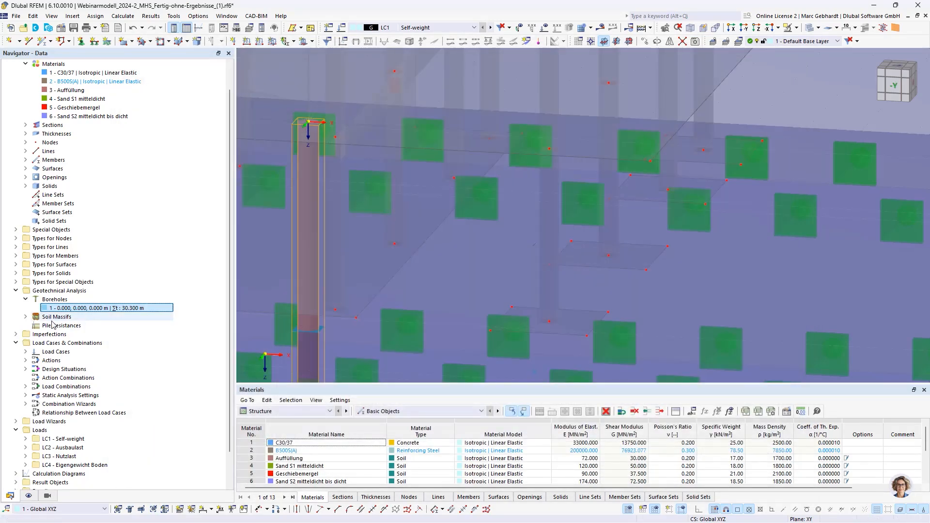
Set the soil representation type of Massif 1 to 2D | Constrained modulus method (elastic half-space).
{"action": "left_click", "coordinate": [37, 317]}
{"action": "left_click", "coordinate": [26, 316]}
{"action": "double_click", "coordinate": [59, 326]}
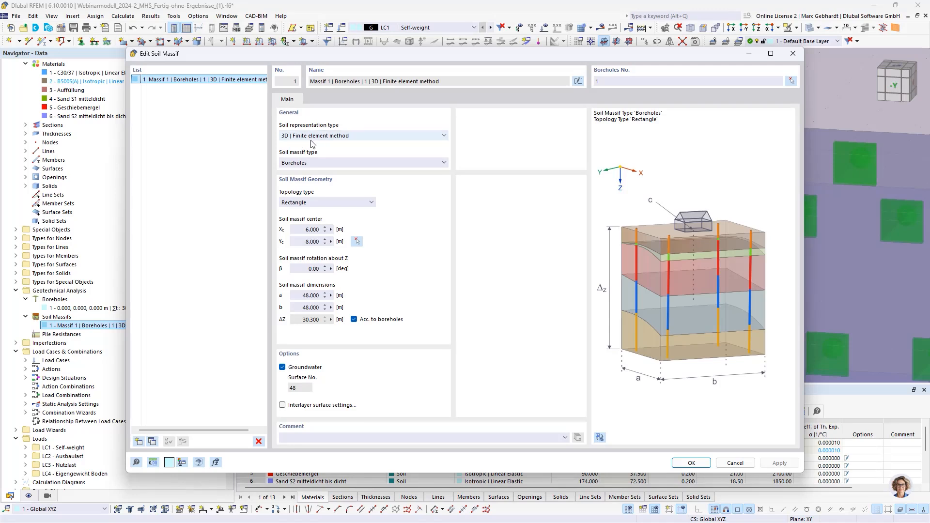
{"action": "left_click", "coordinate": [338, 138]}
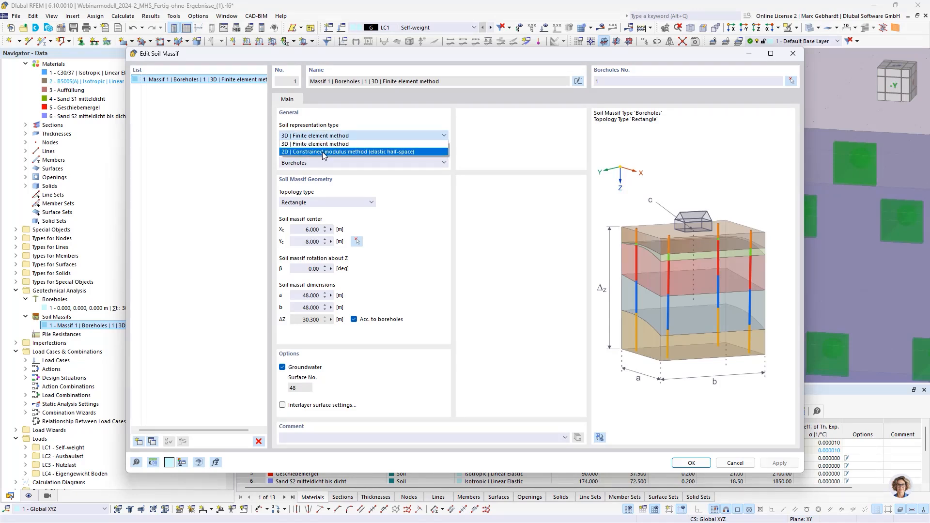
{"action": "left_click", "coordinate": [324, 152]}
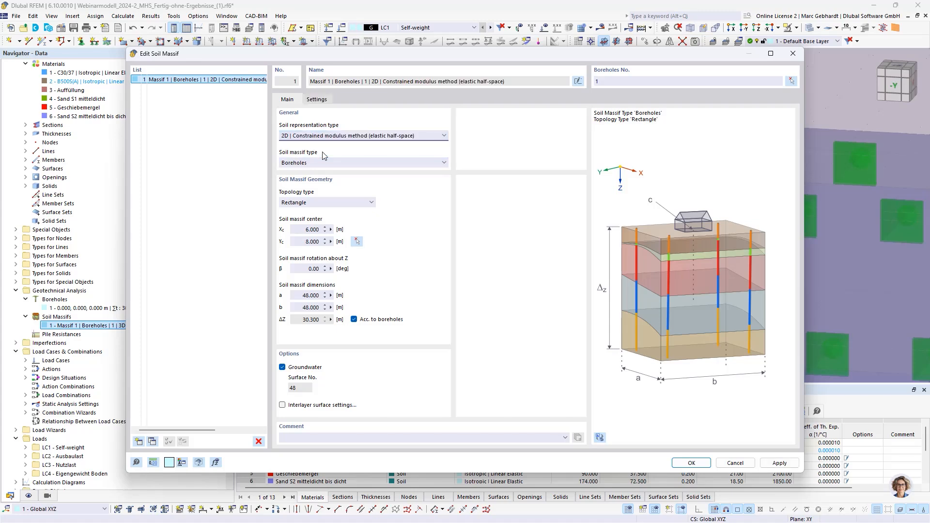
Enable automatic detection of the surfaces for which the 2D soil massif generates supports, and apply the massif settings.
{"action": "left_click", "coordinate": [317, 100]}
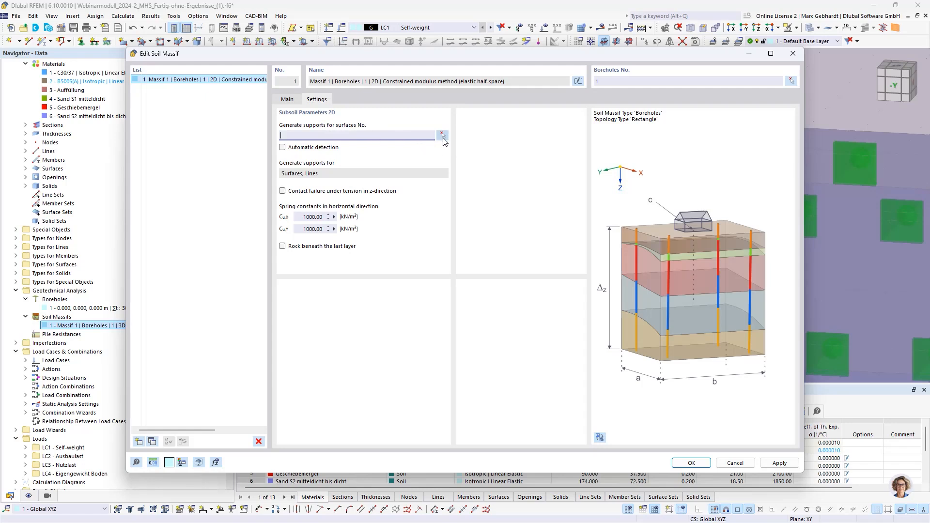
{"action": "left_click", "coordinate": [296, 148]}
{"action": "left_click", "coordinate": [306, 217]}
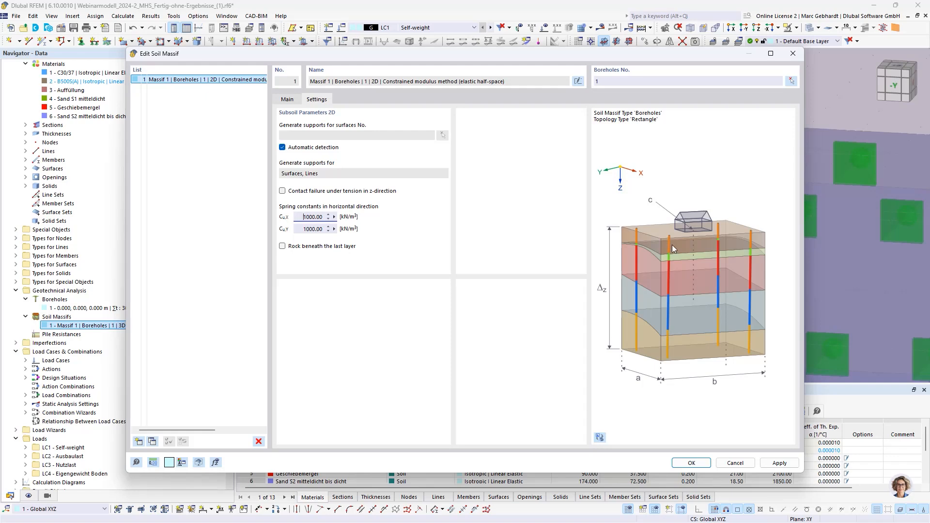
{"action": "left_click", "coordinate": [691, 463]}
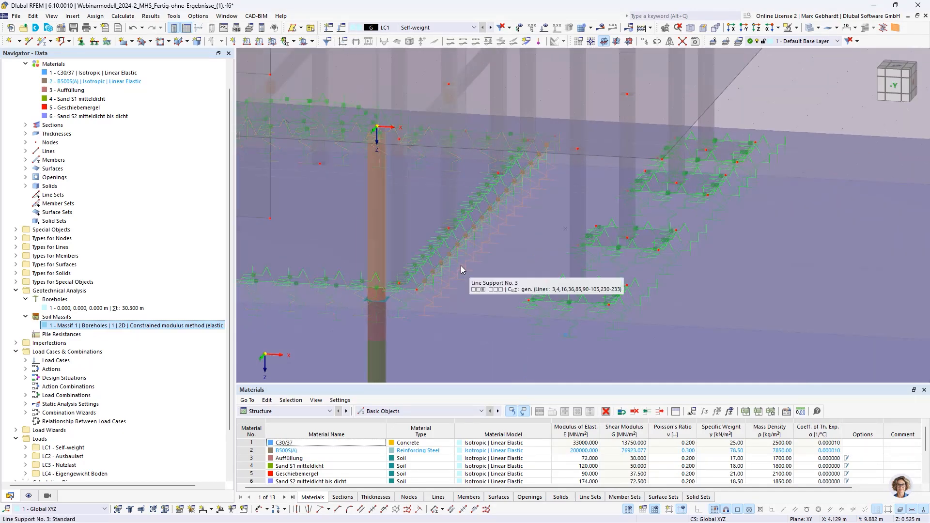
Inspect the spring constants and options of the generated surface support on the building's base surface 1.
{"action": "double_click", "coordinate": [438, 254]}
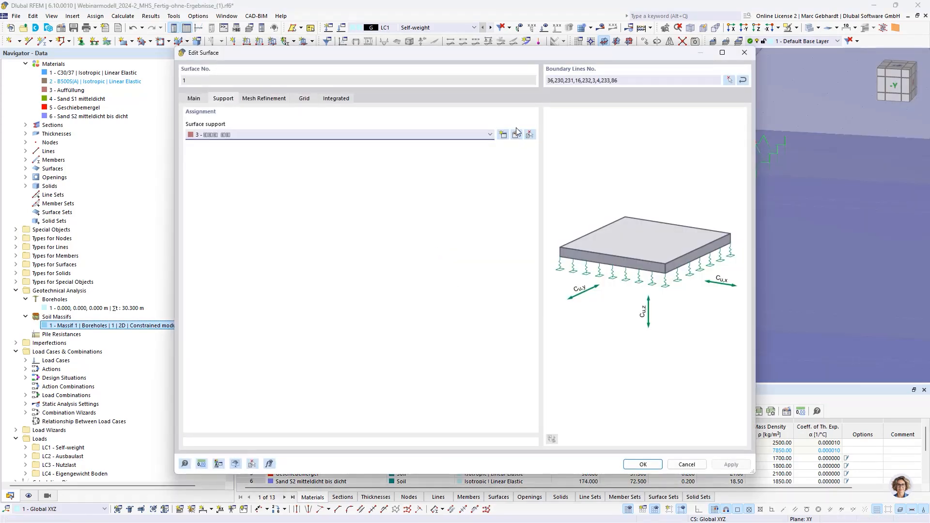
{"action": "left_click", "coordinate": [516, 135]}
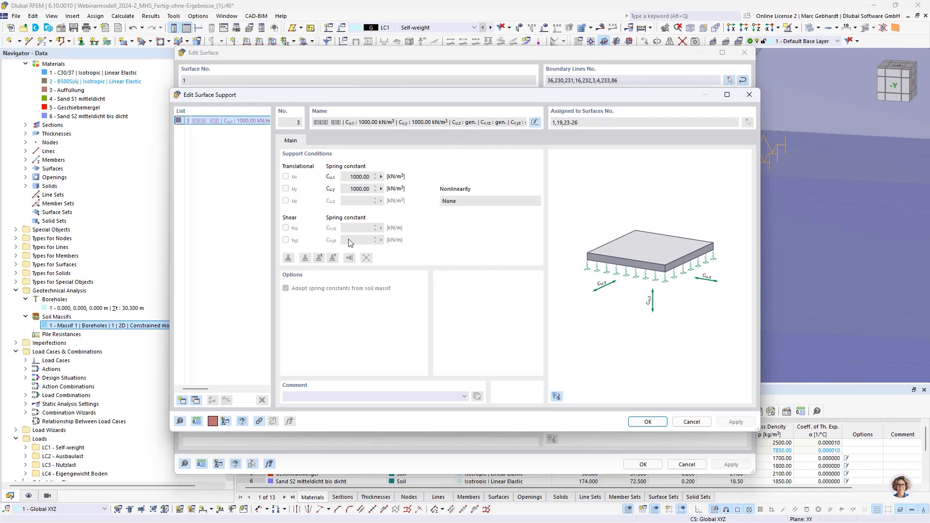
{"action": "left_click", "coordinate": [650, 425]}
{"action": "left_click", "coordinate": [635, 461]}
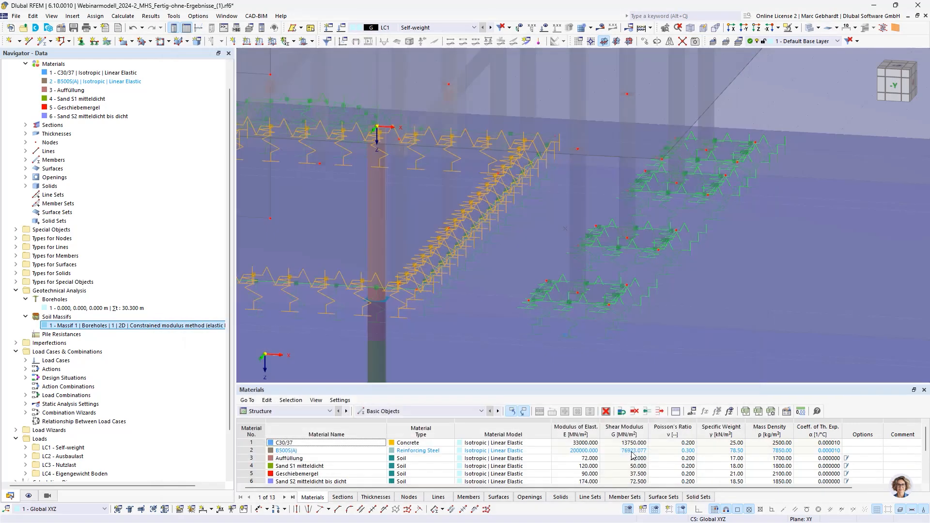
Inspect the spring constants and options of the generated line support along the edge of the base surface.
{"action": "double_click", "coordinate": [490, 243]}
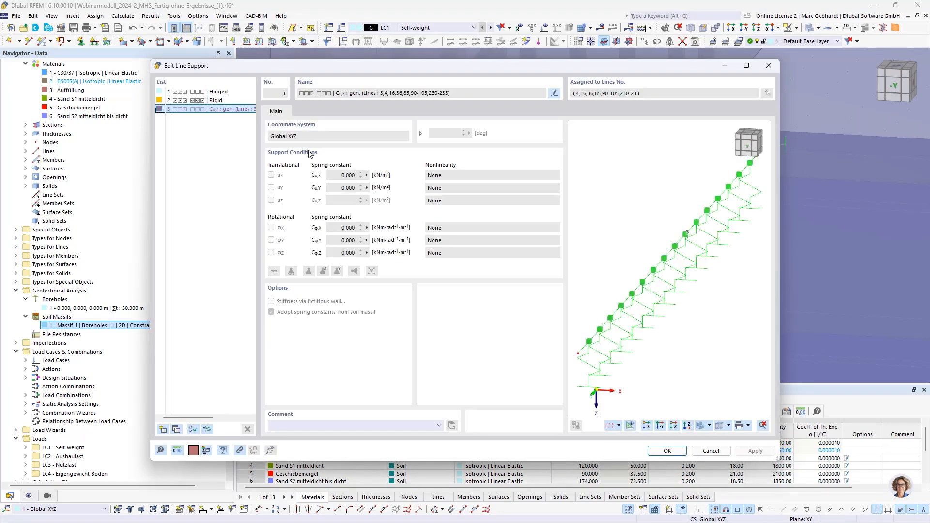
{"action": "left_click", "coordinate": [669, 452]}
{"action": "left_click", "coordinate": [683, 437]}
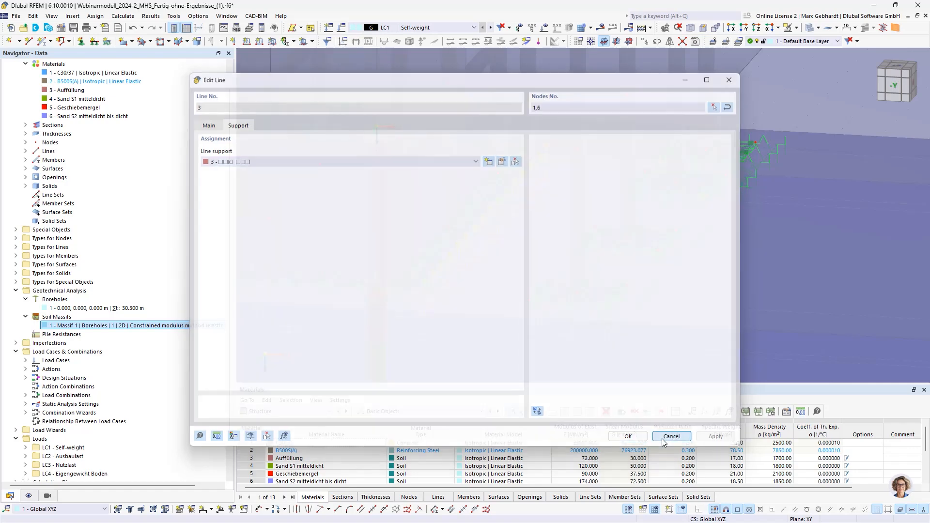
Delete load case LC4 Eigengewicht Boden from the load cases.
{"action": "scroll", "coordinate": [458, 239], "scroll_direction": "down", "scroll_amount": 3}
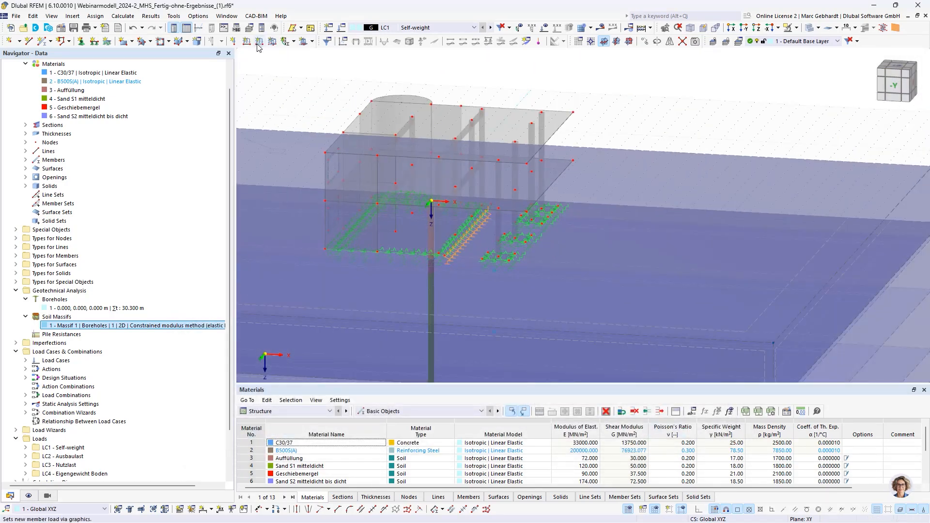
{"action": "left_click", "coordinate": [342, 28]}
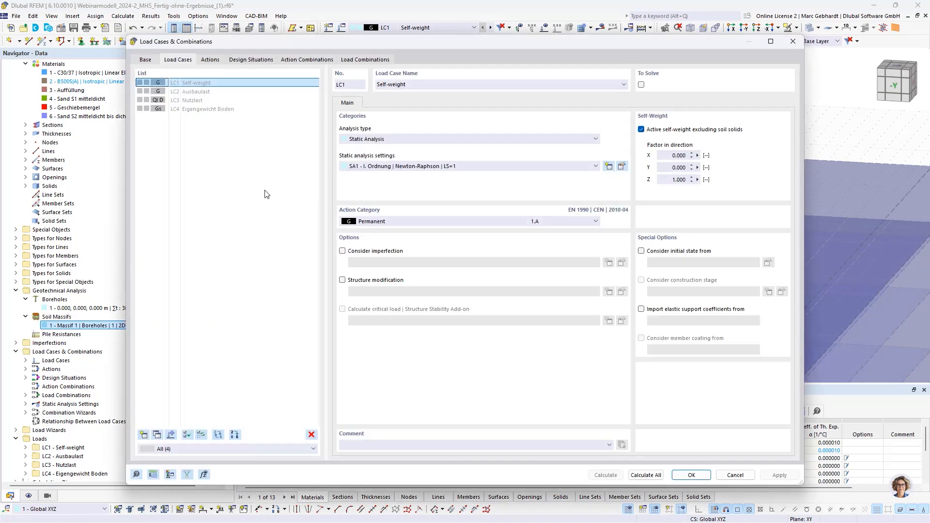
{"action": "left_click", "coordinate": [195, 109]}
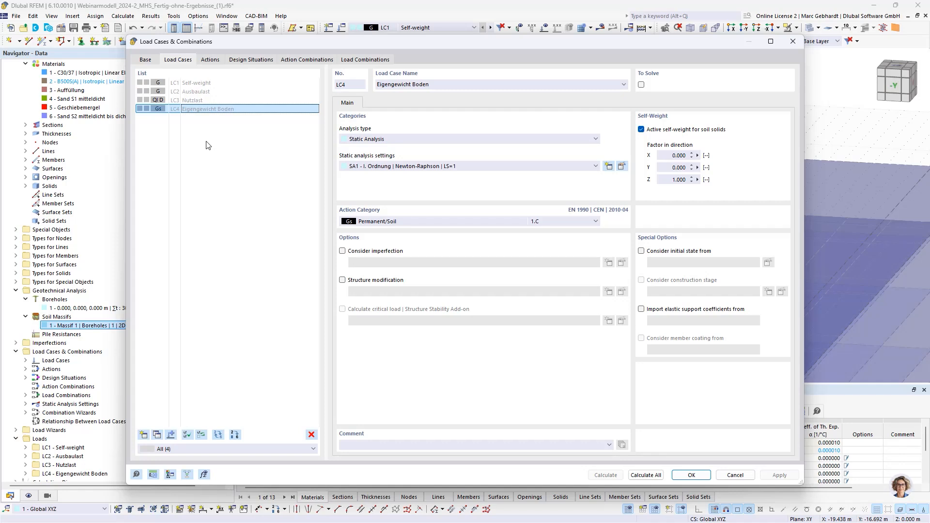
{"action": "left_click", "coordinate": [311, 435]}
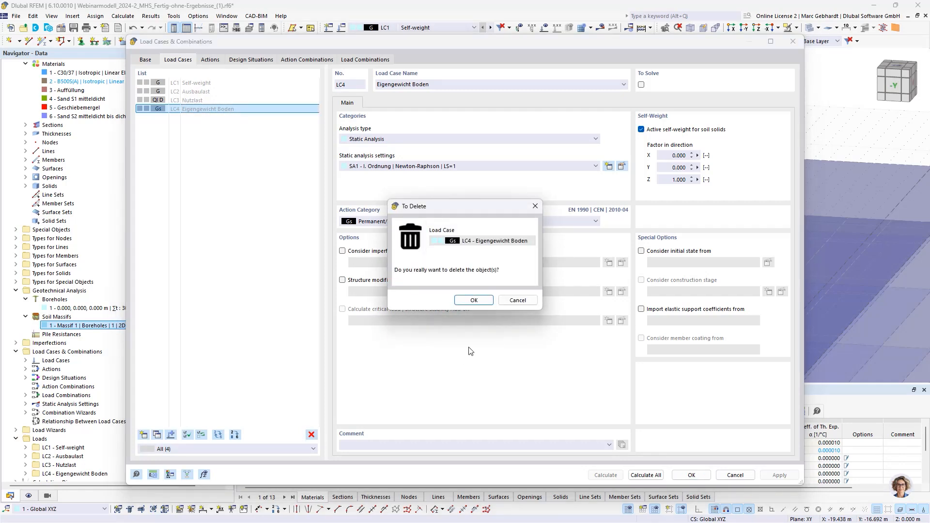
{"action": "left_click", "coordinate": [474, 300]}
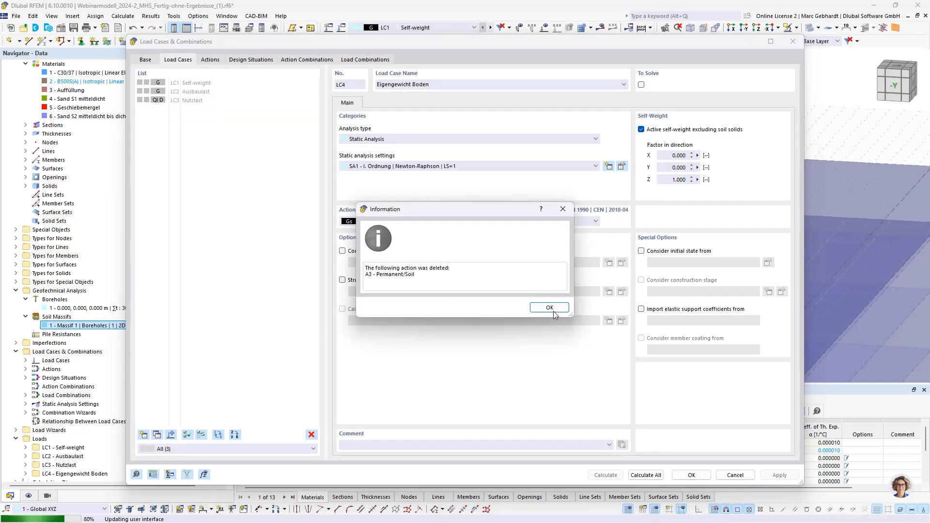
{"action": "left_click", "coordinate": [551, 310]}
Activate design situation DS1 and assign the SA1 combination wizard (Load combinations, I. Ordnung, Newton-Raphson, LS=1) to DS4 SLS - Quasi-permanent.
{"action": "left_click", "coordinate": [251, 60]}
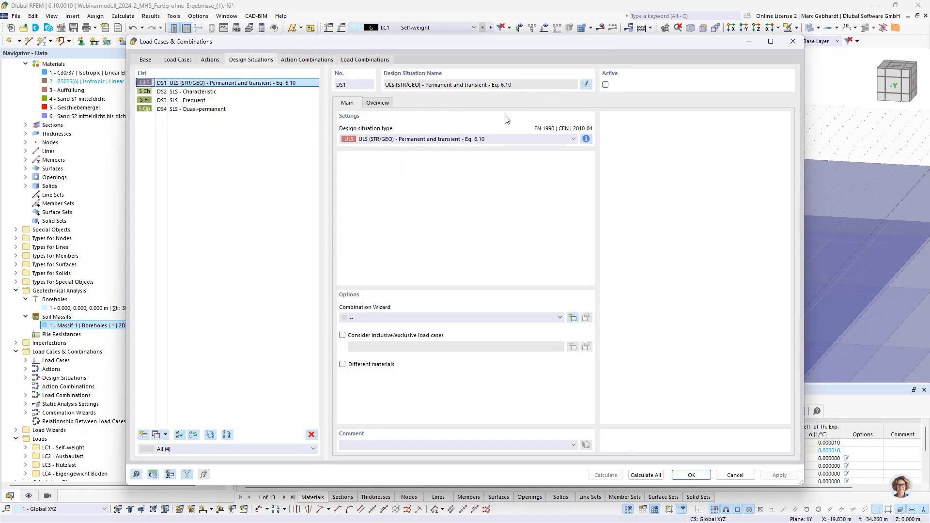
{"action": "left_click", "coordinate": [606, 85]}
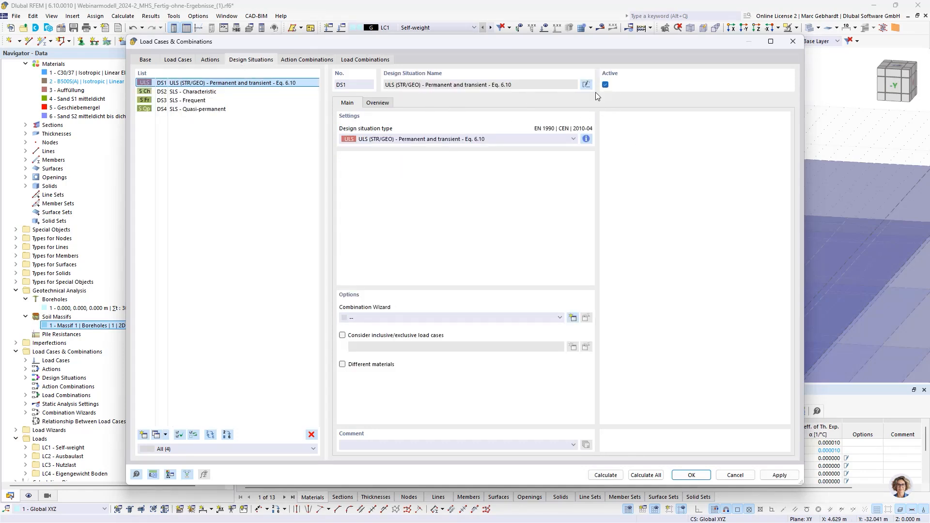
{"action": "left_click", "coordinate": [180, 110]}
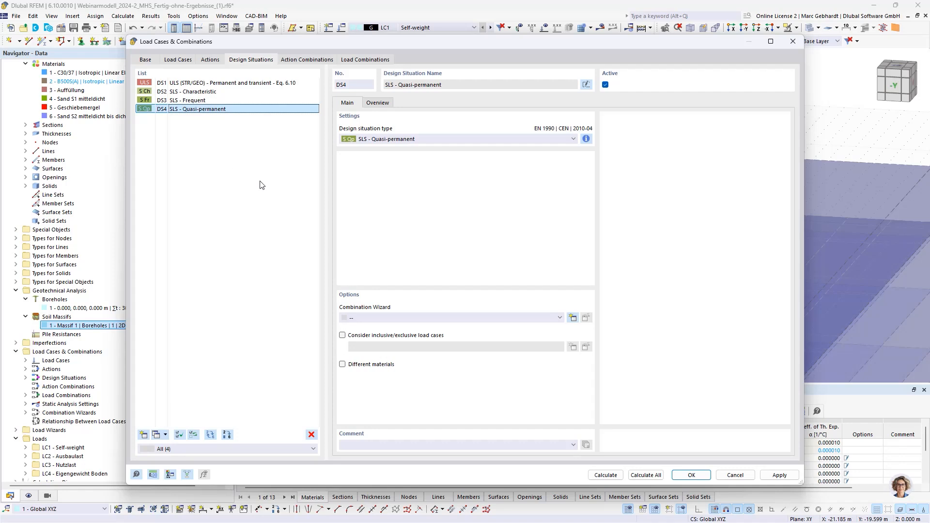
{"action": "left_click", "coordinate": [560, 318]}
{"action": "left_click", "coordinate": [496, 341]}
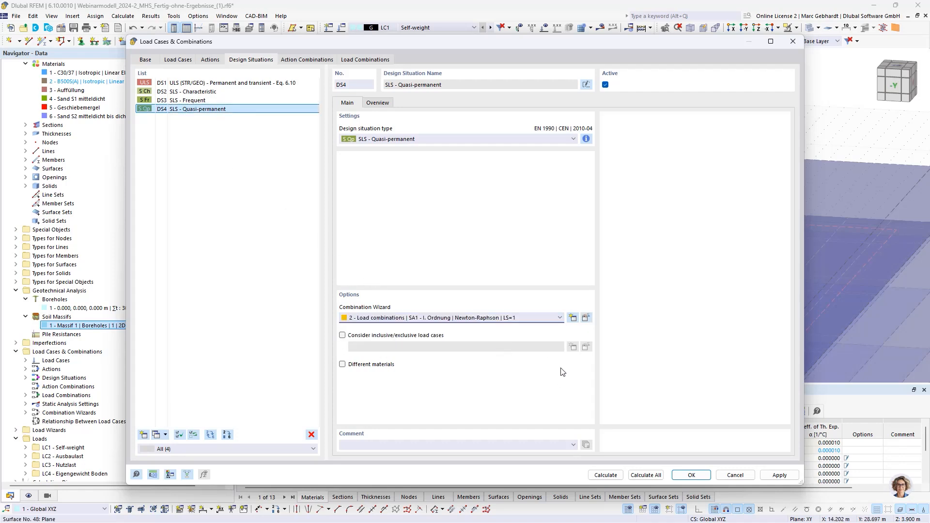
Make combination wizard 2 import elastic support coefficients from the corresponding load combination of design situation DS4 - SLS - Quasi-permanent.
{"action": "left_click", "coordinate": [586, 319]}
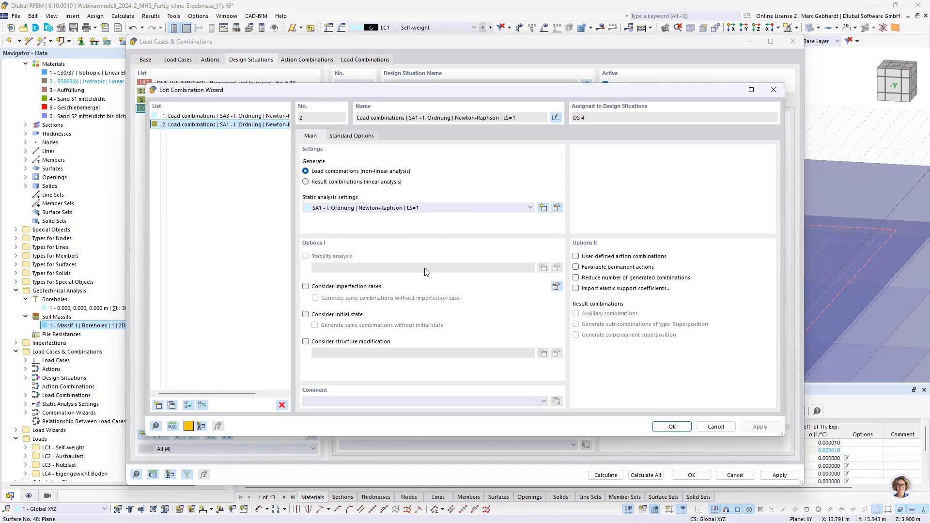
{"action": "left_click", "coordinate": [603, 289]}
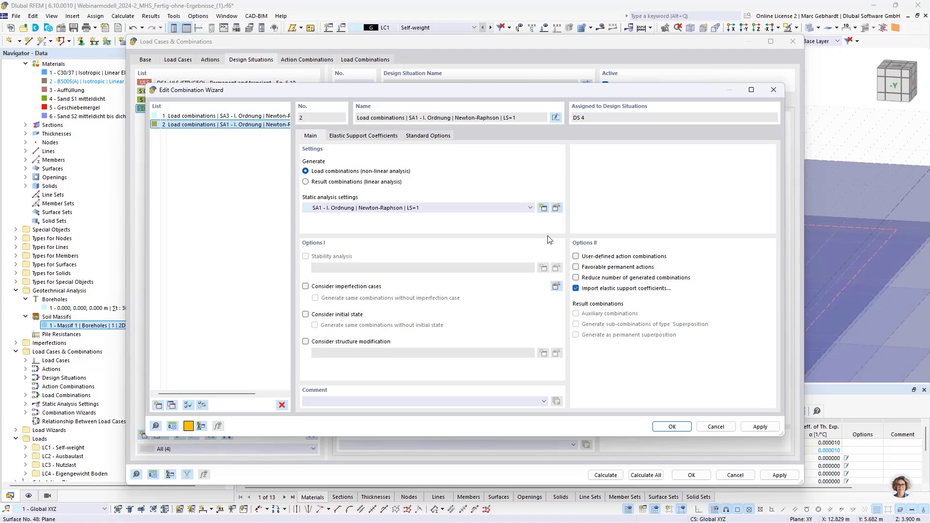
{"action": "left_click", "coordinate": [383, 137]}
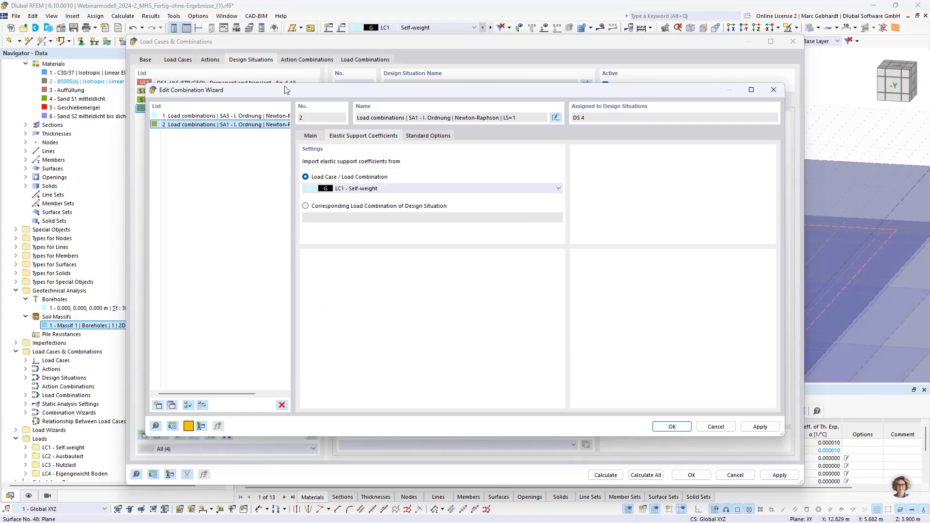
{"action": "left_click_drag", "start_coordinate": [284, 92], "coordinate": [307, 93]}
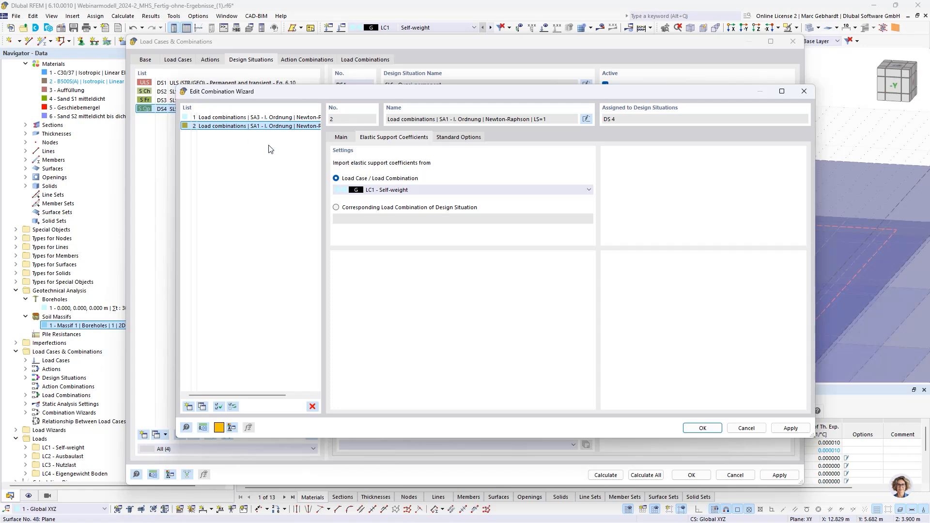
{"action": "left_click", "coordinate": [347, 210]}
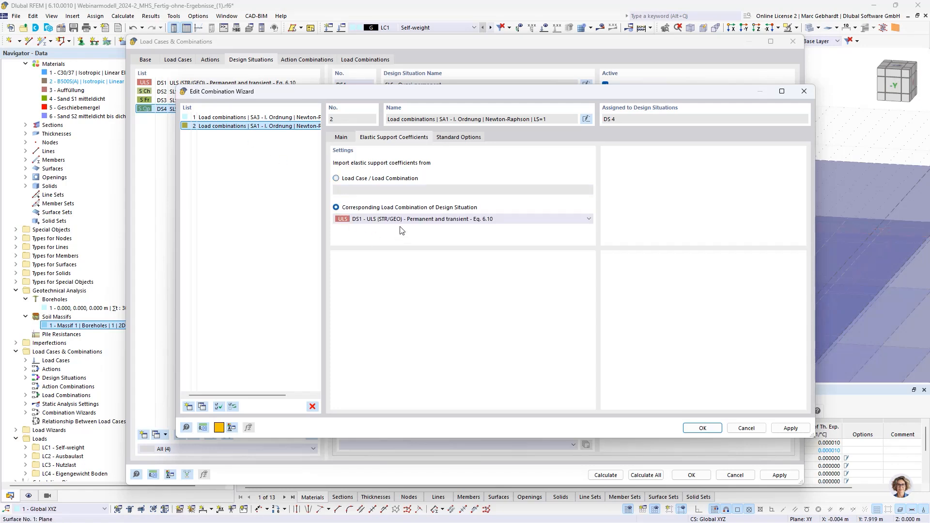
{"action": "left_click", "coordinate": [398, 221]}
{"action": "left_click", "coordinate": [391, 250]}
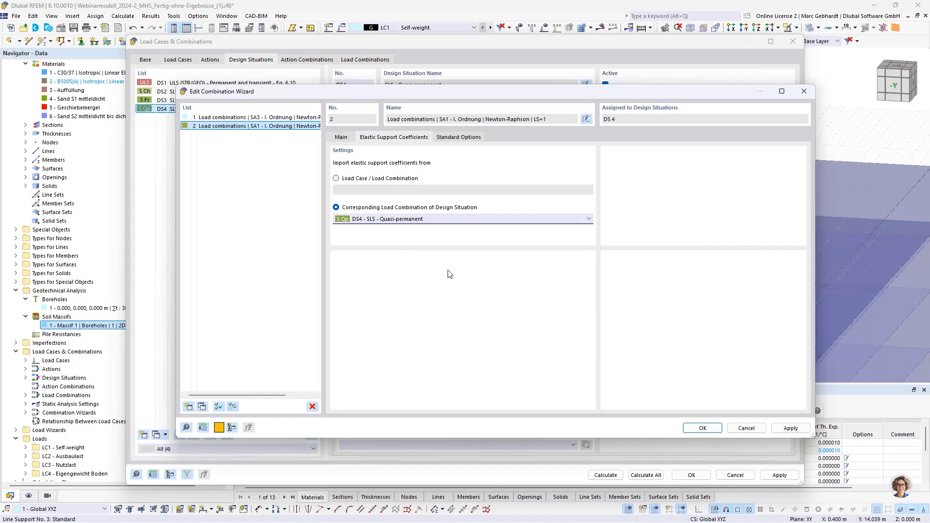
{"action": "left_click", "coordinate": [340, 137]}
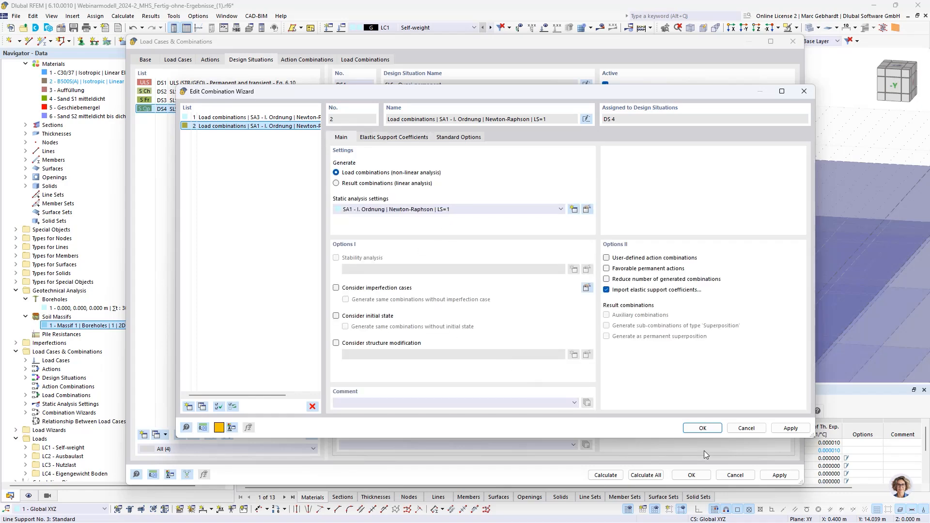
{"action": "left_click", "coordinate": [703, 428]}
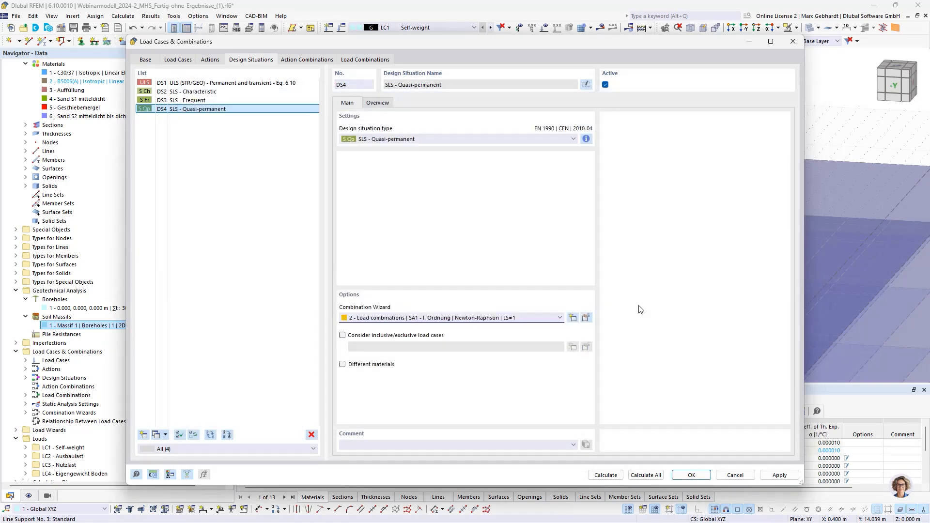
Assign combination wizard 2 (Load combinations, SA1, I. Ordnung, Newton-Raphson, LS=1) to the ULS (STR/GEO) design situation DS1.
{"action": "left_click", "coordinate": [228, 83]}
{"action": "left_click", "coordinate": [398, 317]}
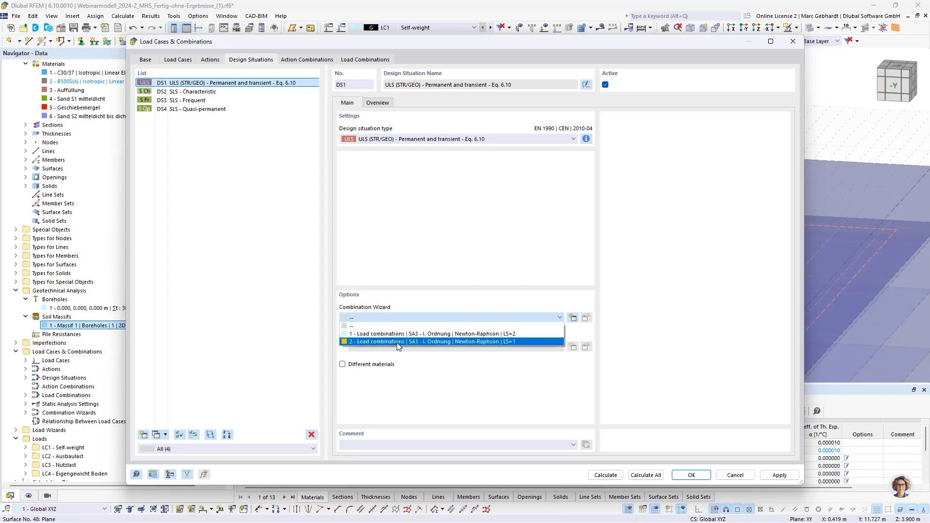
{"action": "left_click", "coordinate": [399, 342]}
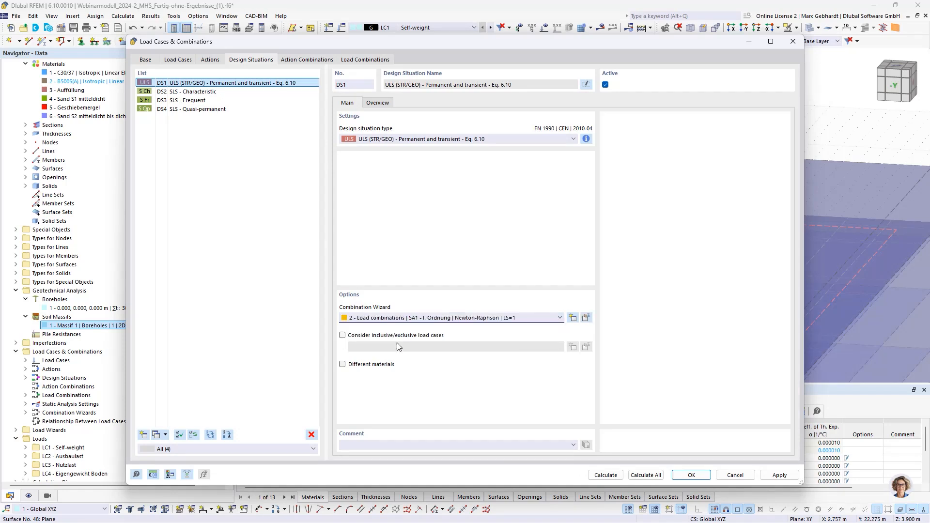
Delete load combinations CO20 to CO29 from the load combinations list.
{"action": "left_click", "coordinate": [365, 59]}
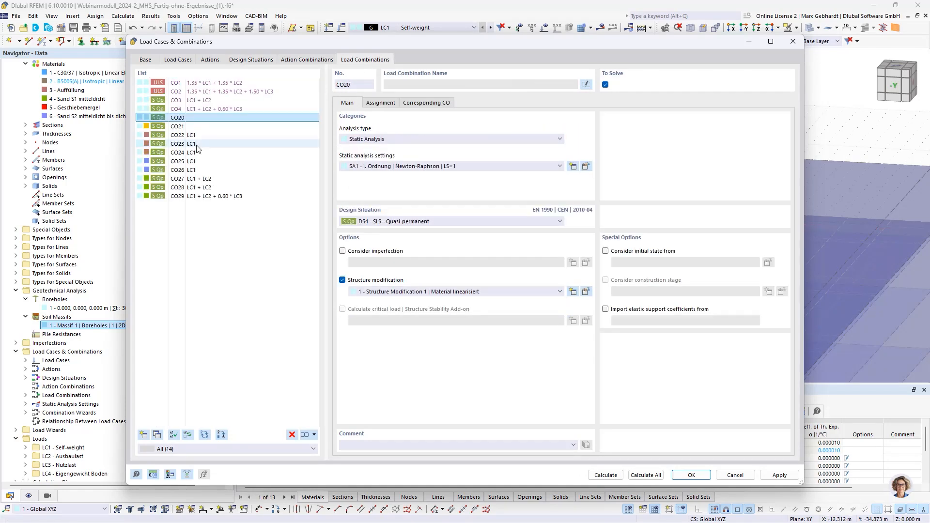
{"action": "left_click", "coordinate": [193, 194], "text": "shift"}
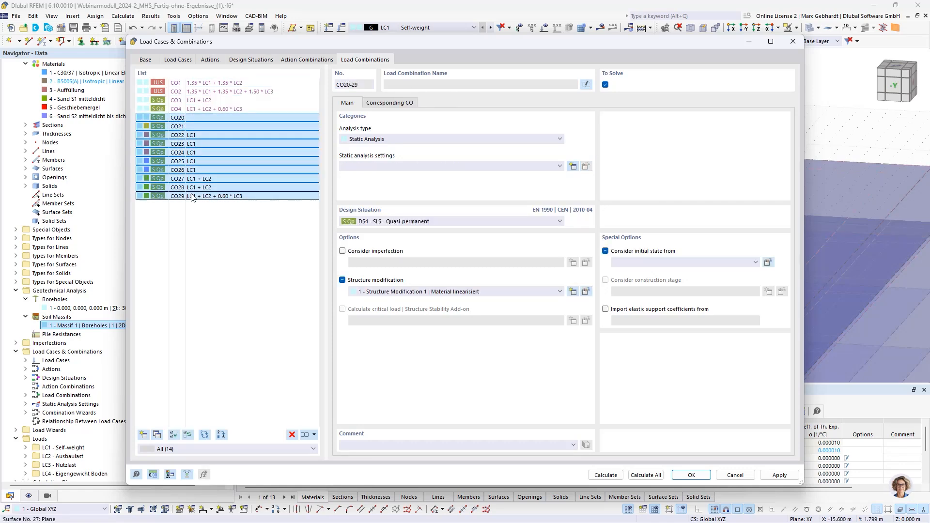
{"action": "left_click", "coordinate": [292, 435]}
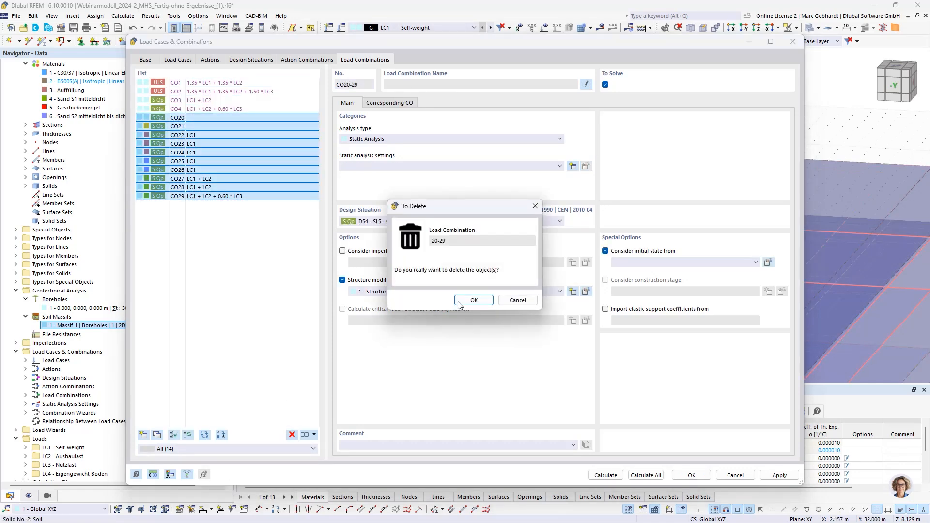
{"action": "left_click", "coordinate": [473, 301]}
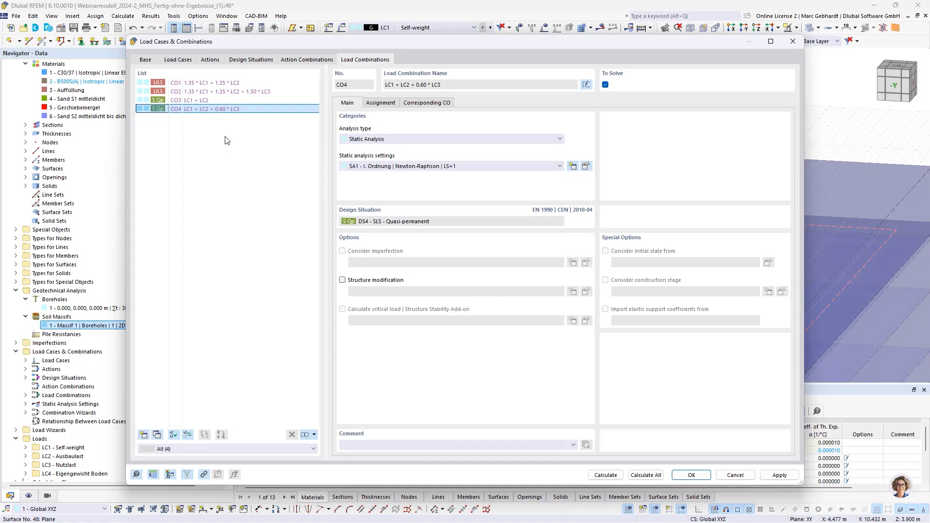
Activate automatic assignment of corresponding load combinations and check where CO1 and CO2 import their elastic support coefficients from.
{"action": "left_click", "coordinate": [195, 100]}
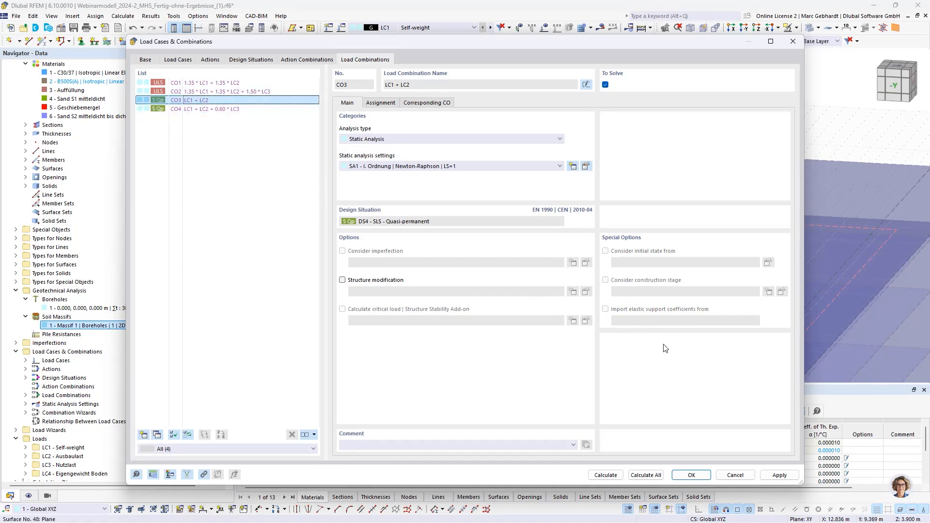
{"action": "left_click", "coordinate": [232, 93]}
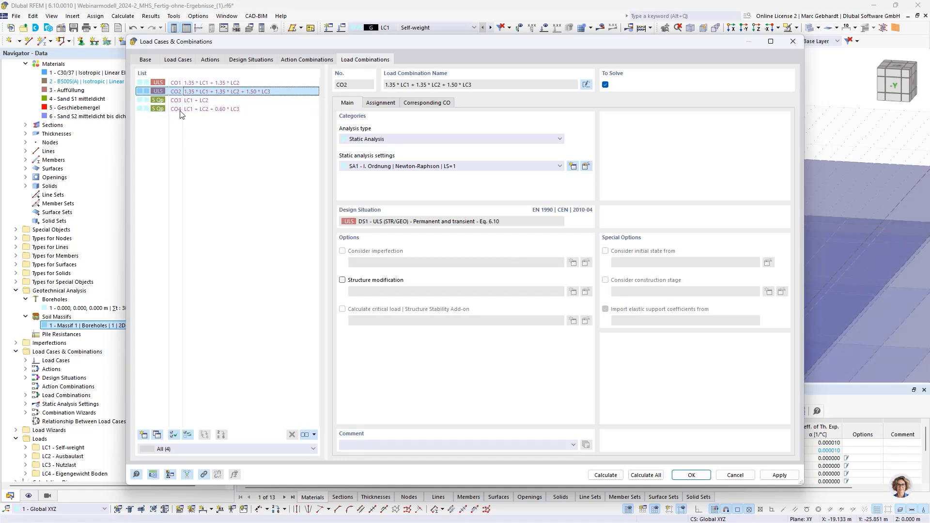
{"action": "key", "text": "Up"}
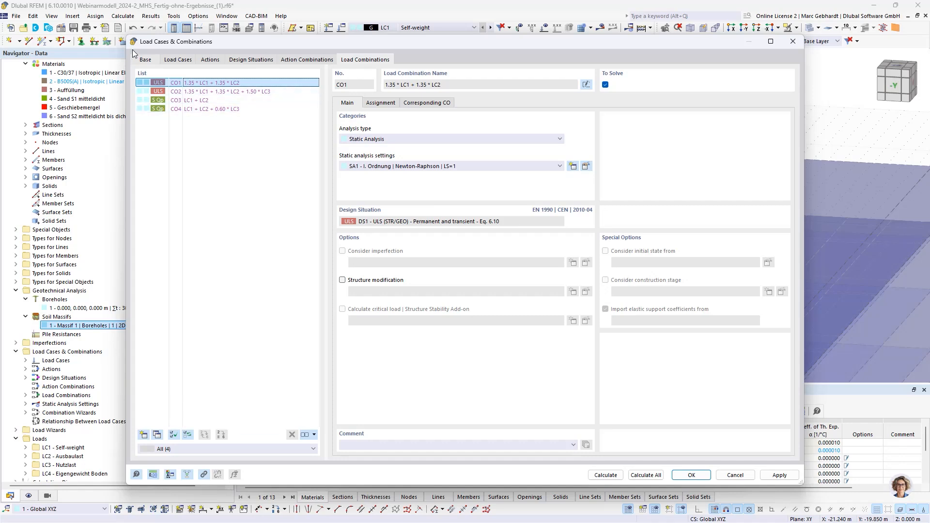
{"action": "left_click", "coordinate": [139, 61]}
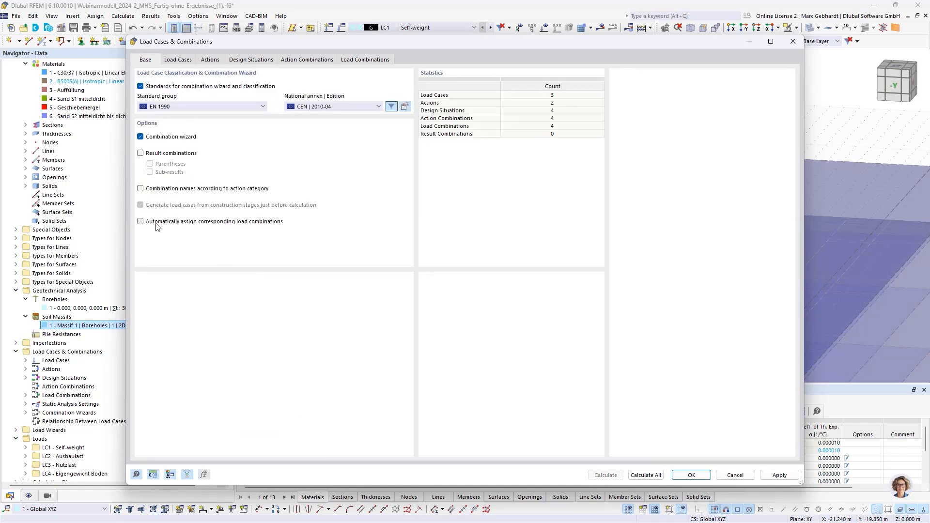
{"action": "left_click", "coordinate": [170, 225]}
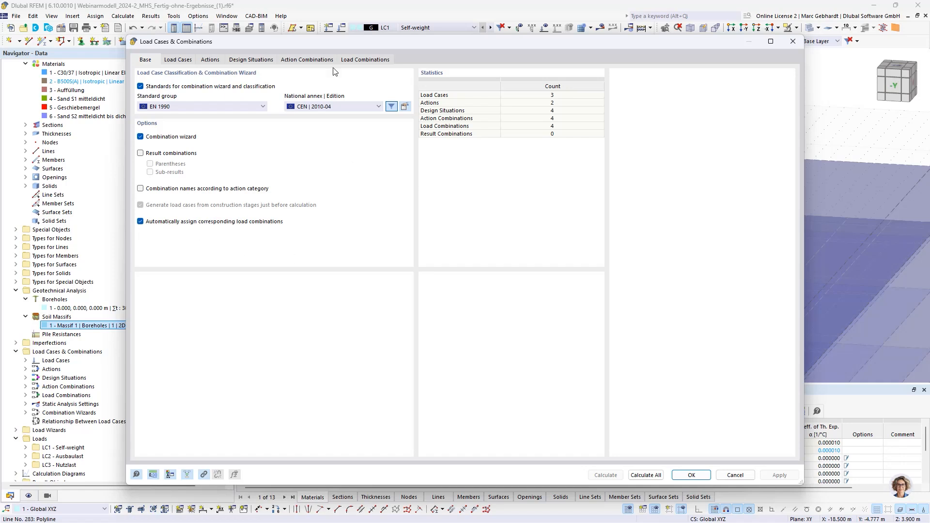
{"action": "left_click", "coordinate": [350, 59]}
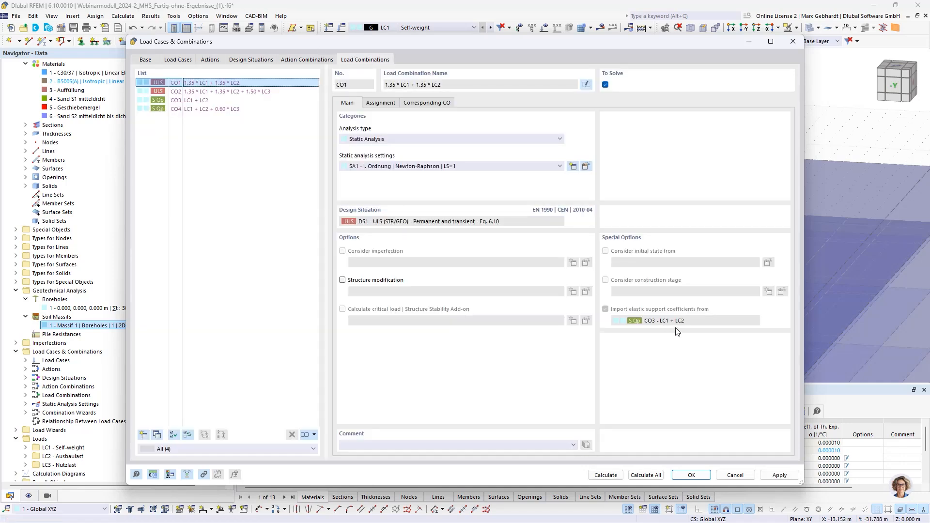
{"action": "left_click", "coordinate": [260, 91]}
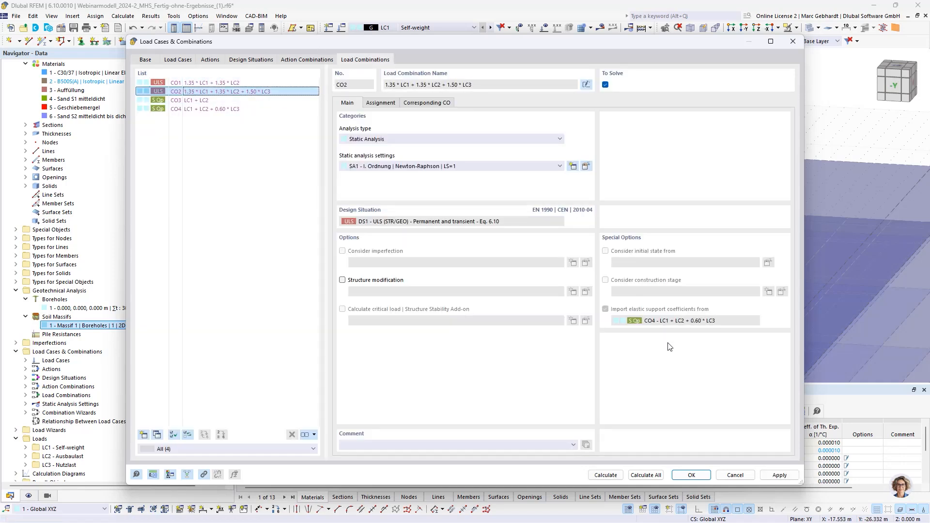
Duplicate load combination CO4 and assign the copy to design situation DS2 - SLS - Characteristic.
{"action": "left_click", "coordinate": [229, 109]}
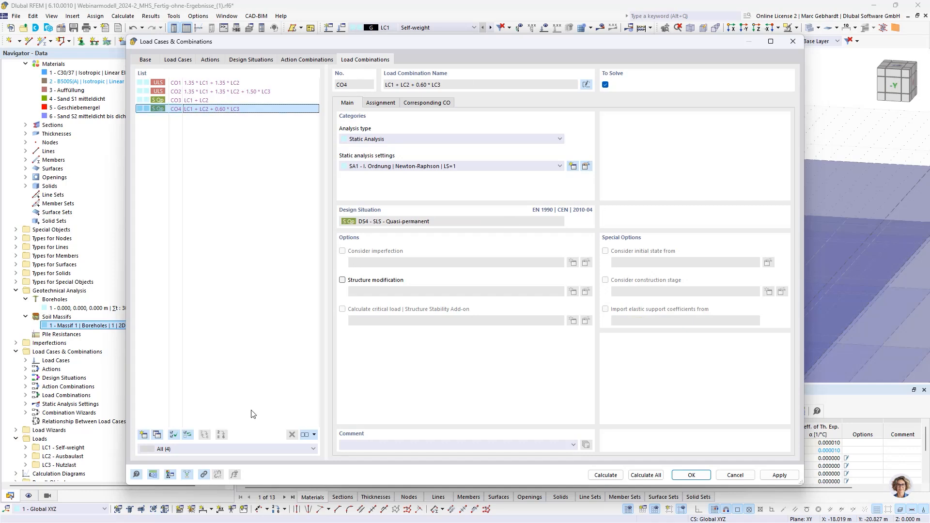
{"action": "left_click", "coordinate": [157, 434]}
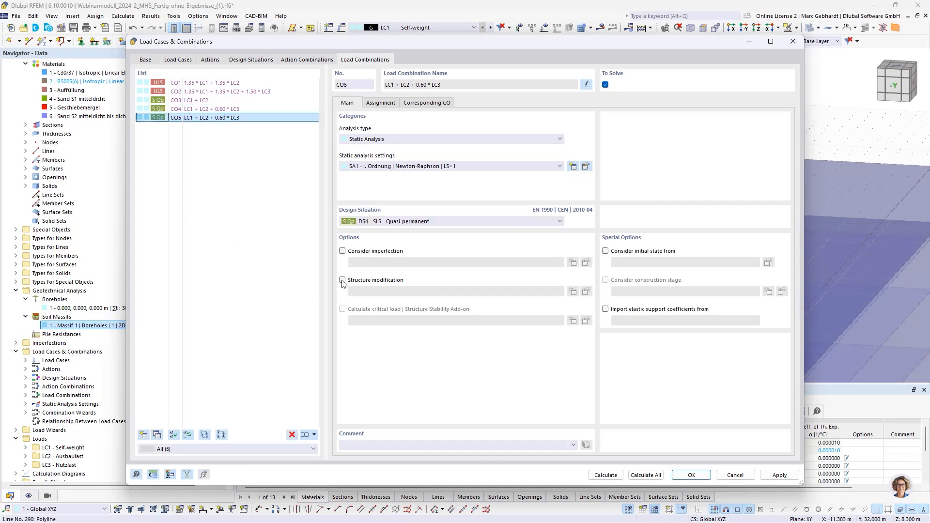
{"action": "left_click", "coordinate": [413, 227]}
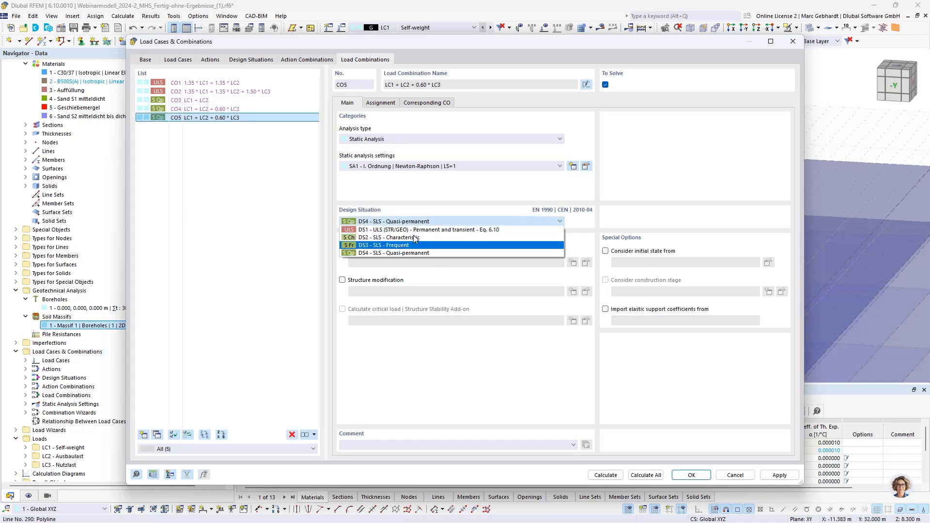
{"action": "left_click", "coordinate": [416, 241]}
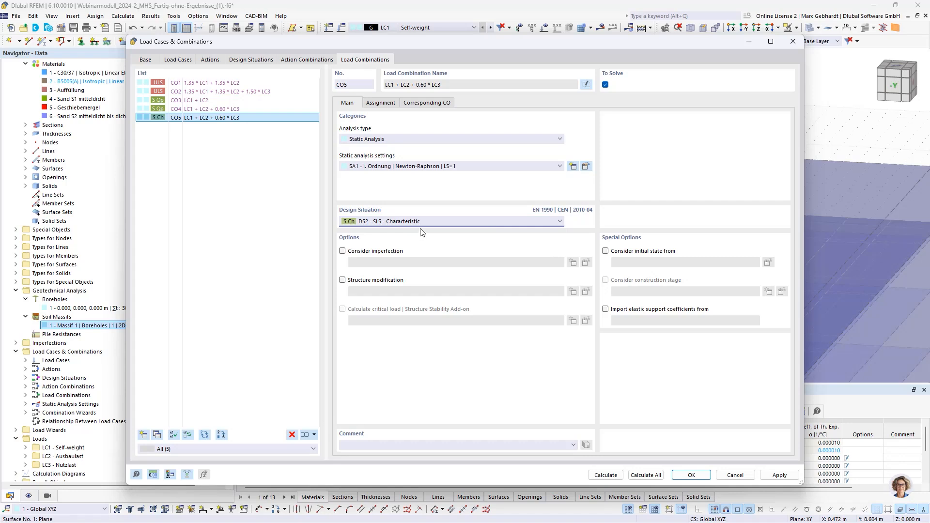
Set the factor of load case LC3 Nutzlast to 1.00 in combination CO5.
{"action": "left_click", "coordinate": [381, 102]}
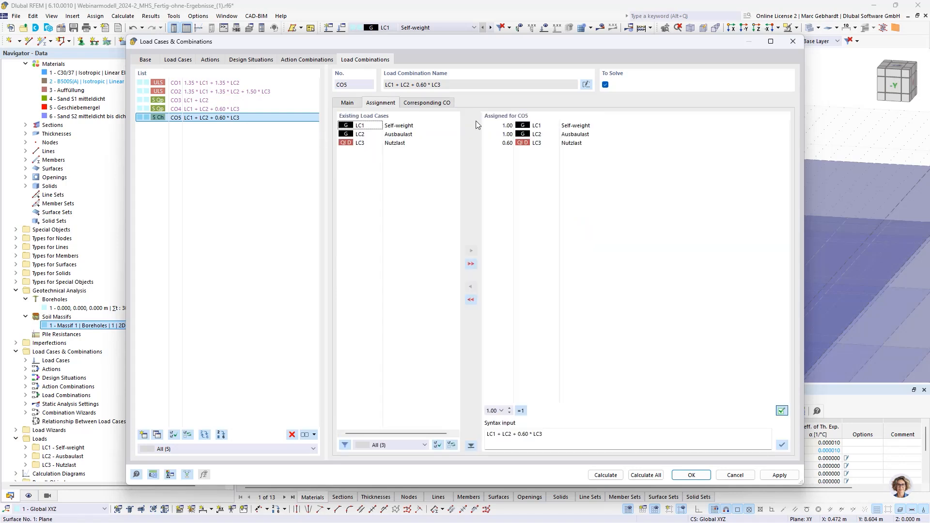
{"action": "left_click", "coordinate": [499, 142]}
{"action": "left_click", "coordinate": [502, 142]}
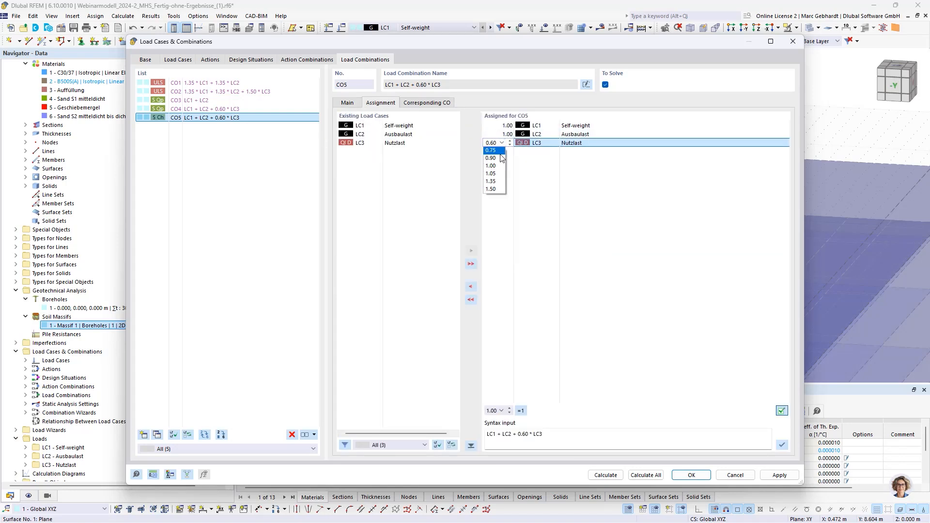
{"action": "left_click", "coordinate": [494, 166]}
{"action": "left_click", "coordinate": [429, 194]}
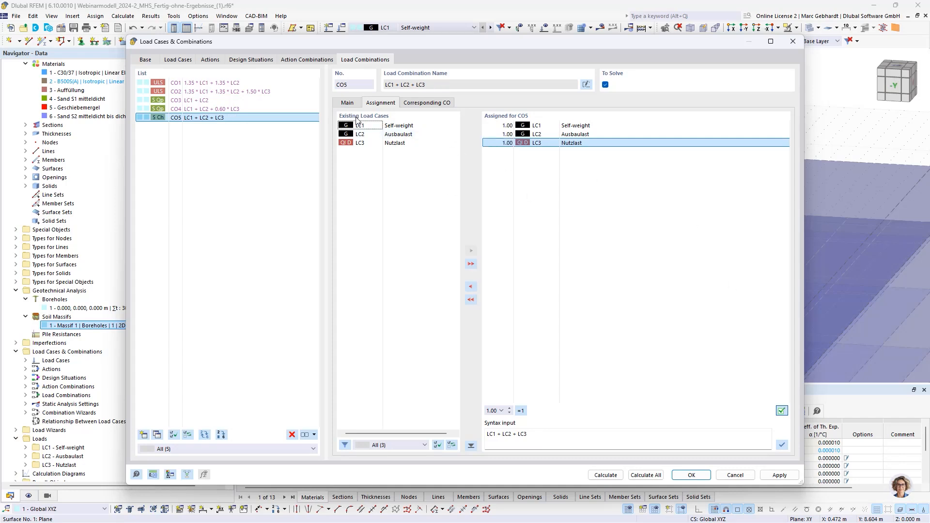
Make CO5 import elastic support coefficients from CO4 - LC1 + LC2 + 0.60 * LC3 and calculate all load cases and combinations.
{"action": "left_click", "coordinate": [354, 103]}
{"action": "left_click", "coordinate": [633, 310]}
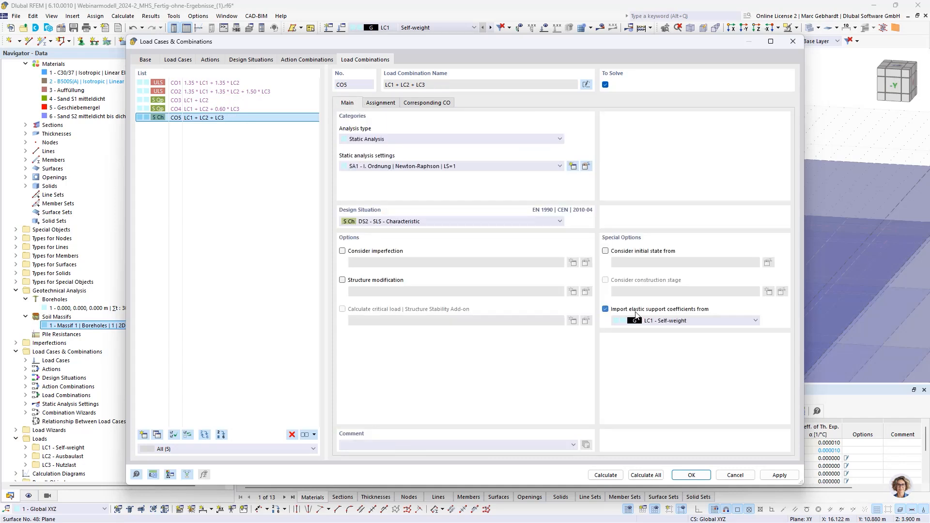
{"action": "left_click", "coordinate": [655, 321]}
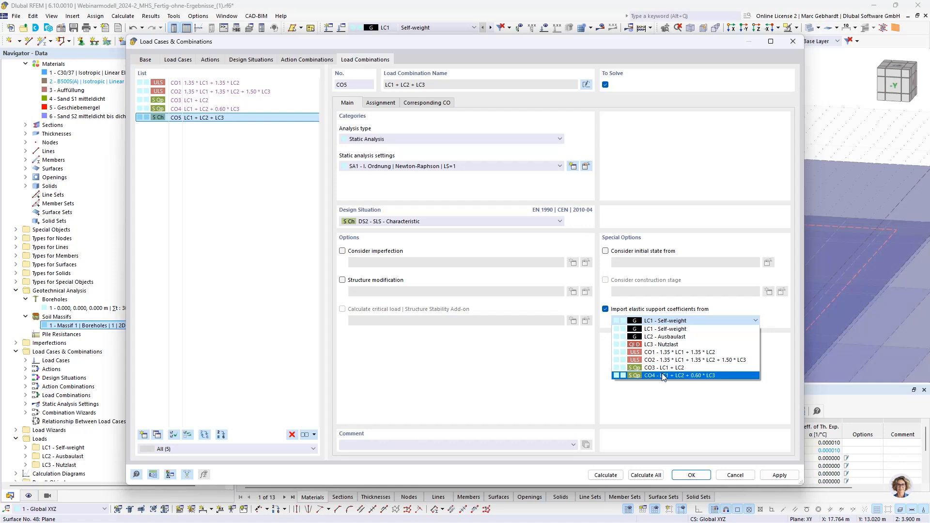
{"action": "left_click", "coordinate": [663, 375]}
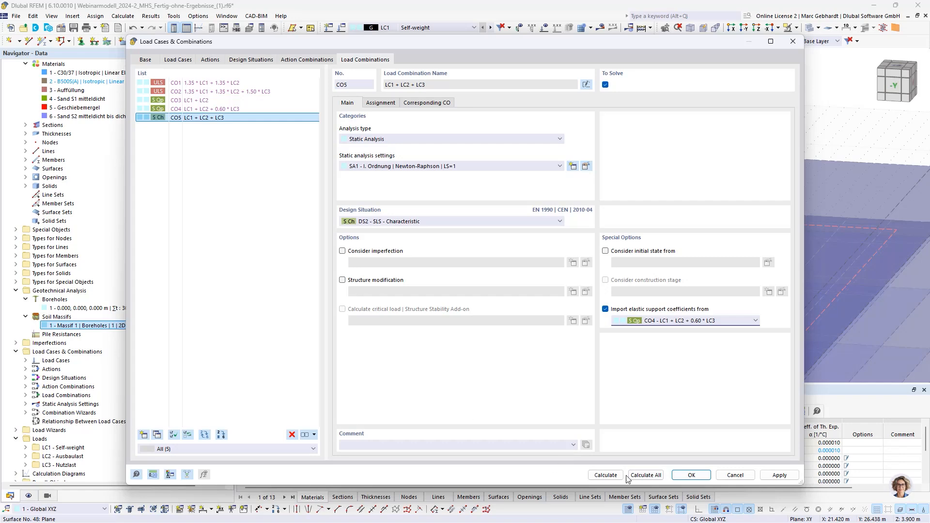
{"action": "left_click", "coordinate": [644, 474]}
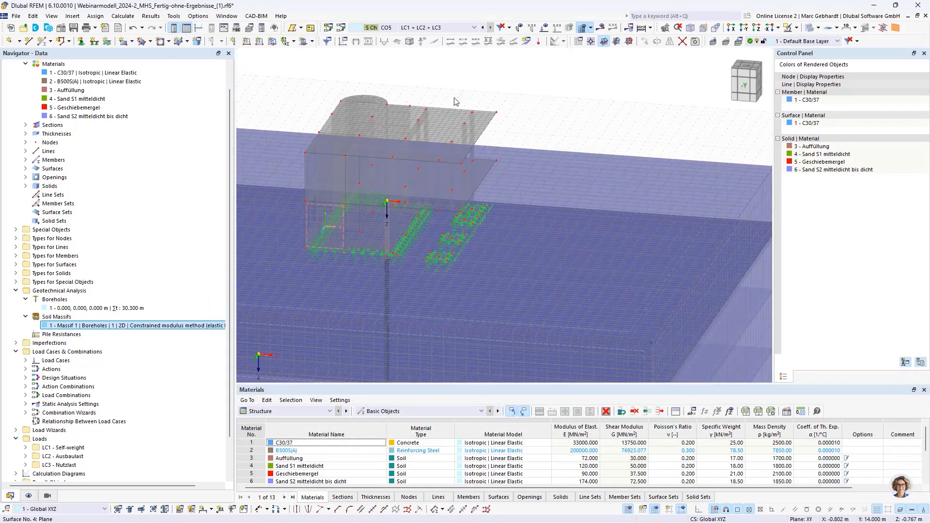
Review the geotechnical analysis iteration and convergence precision settings of static analysis settings SA1, leaving without changes.
{"action": "left_click", "coordinate": [341, 28]}
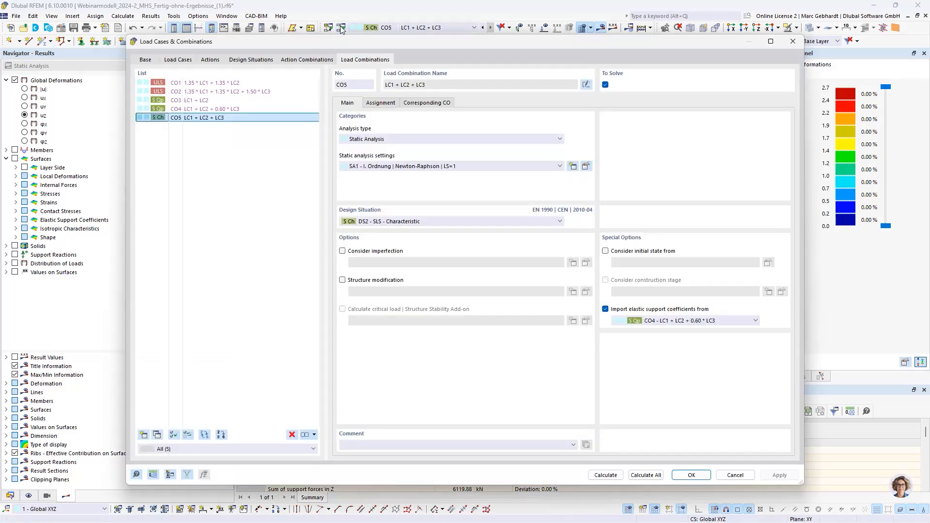
{"action": "left_click", "coordinate": [586, 166]}
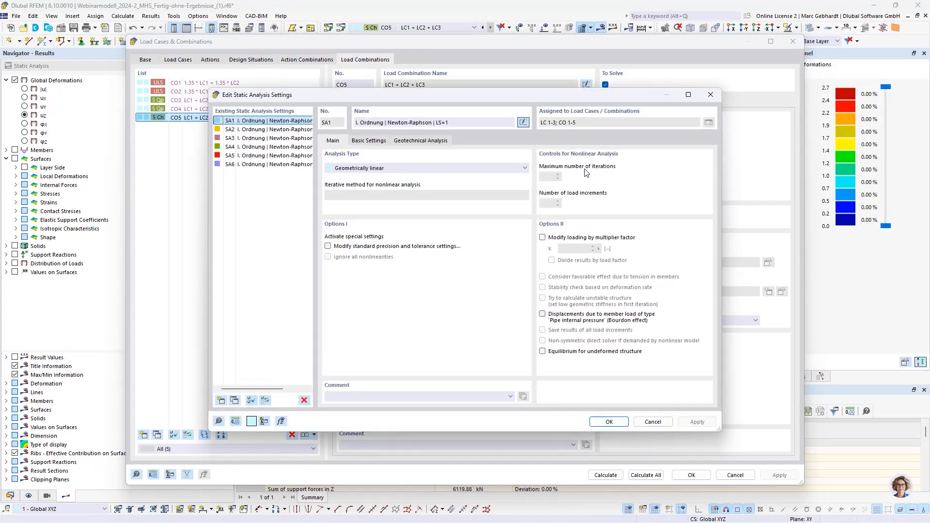
{"action": "left_click", "coordinate": [415, 141]}
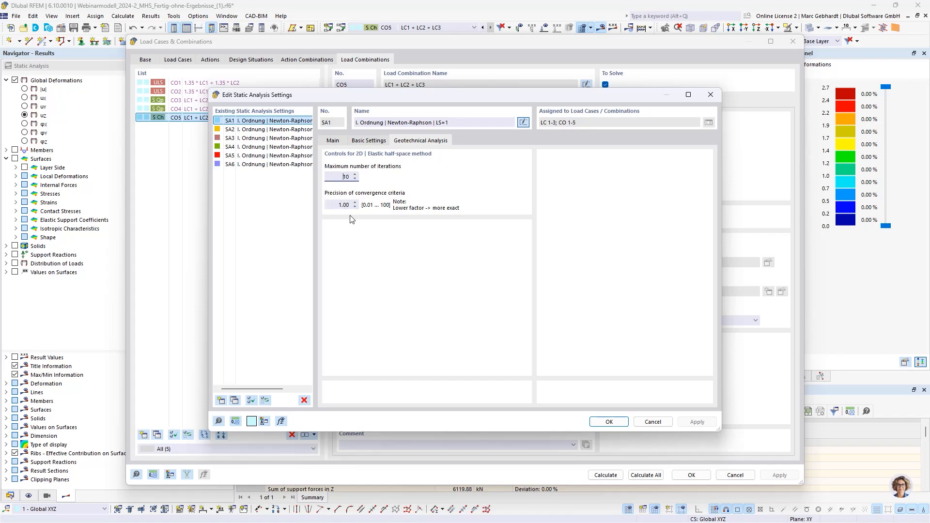
{"action": "left_click", "coordinate": [653, 422]}
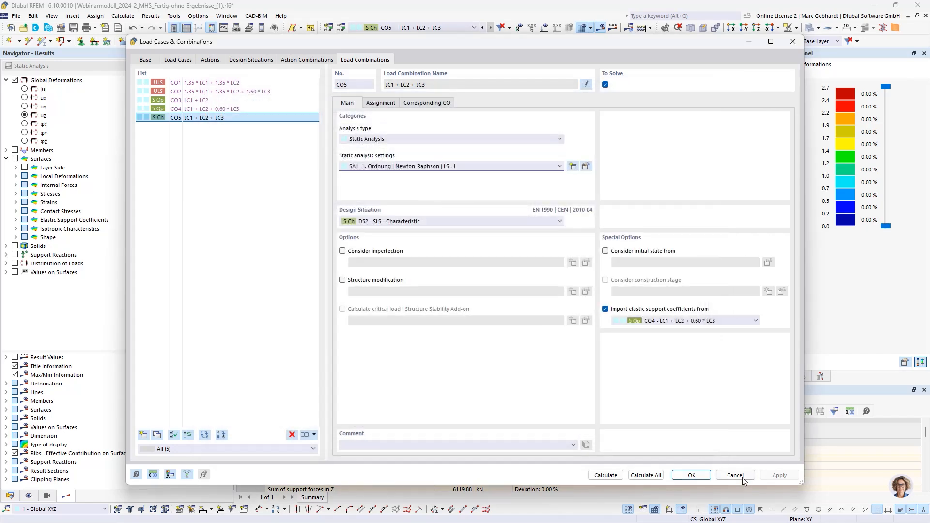
{"action": "left_click", "coordinate": [735, 475]}
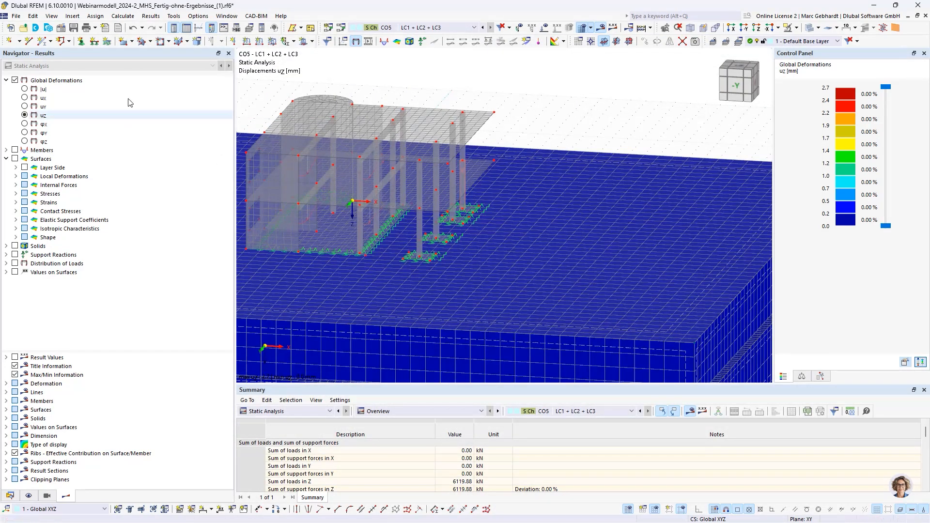
Display the total global deformations |u| for CO5 and hide the results on all solids.
{"action": "left_click", "coordinate": [25, 89]}
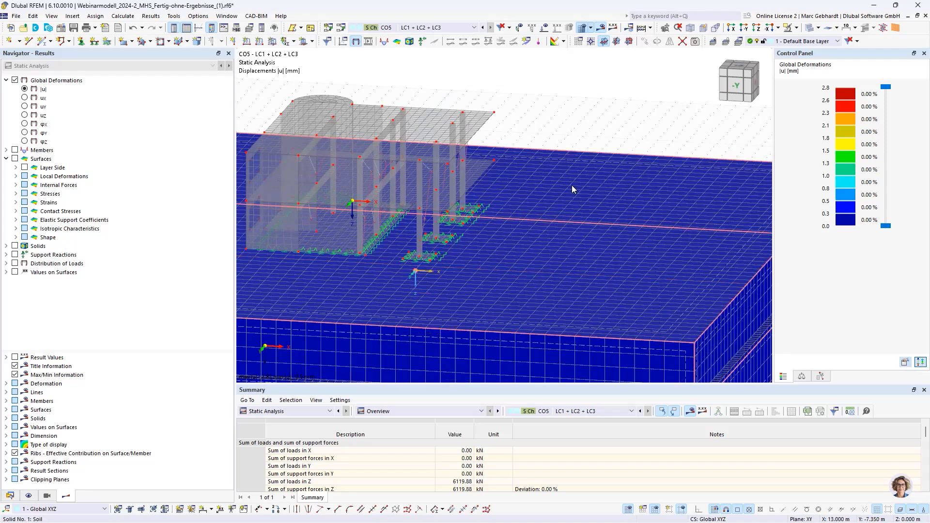
{"action": "scroll", "coordinate": [758, 373], "scroll_direction": "down", "scroll_amount": 1}
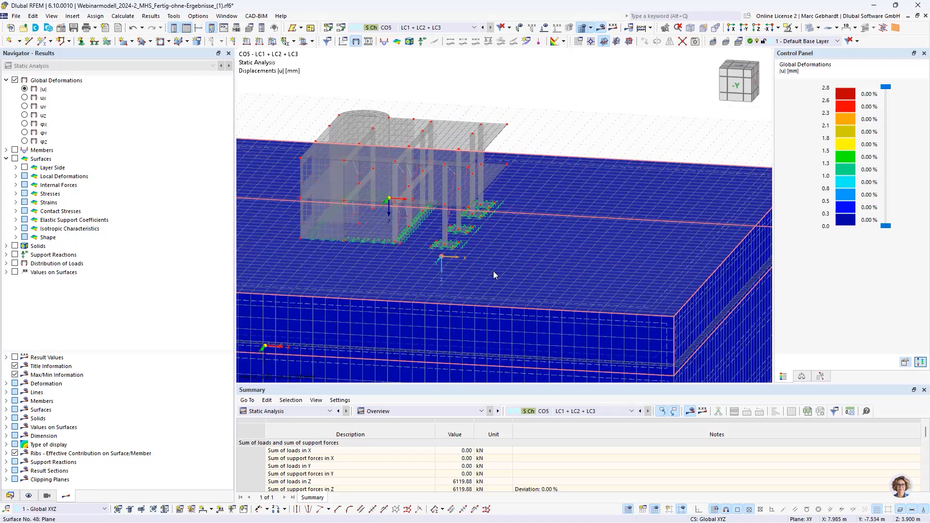
{"action": "left_click", "coordinate": [820, 378]}
{"action": "left_click", "coordinate": [818, 378]}
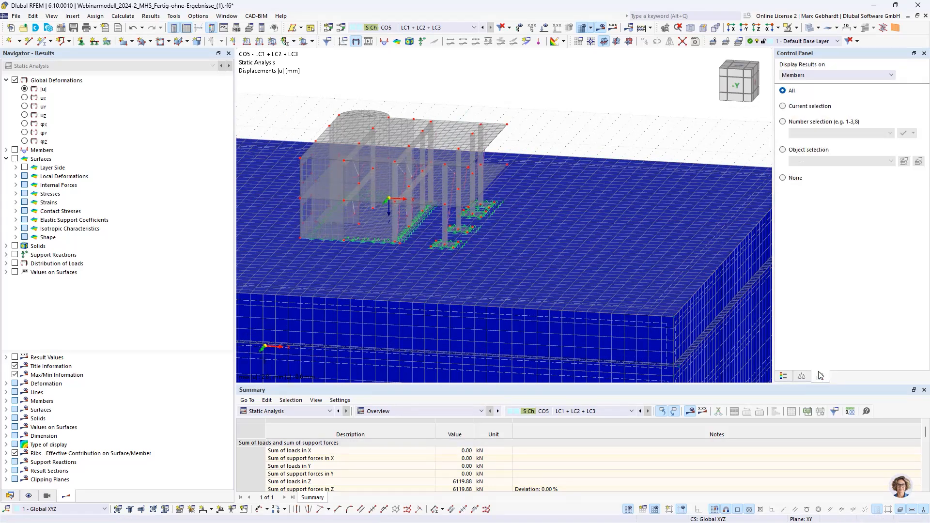
{"action": "left_click", "coordinate": [819, 75]}
{"action": "left_click", "coordinate": [794, 114]}
{"action": "left_click", "coordinate": [785, 178]}
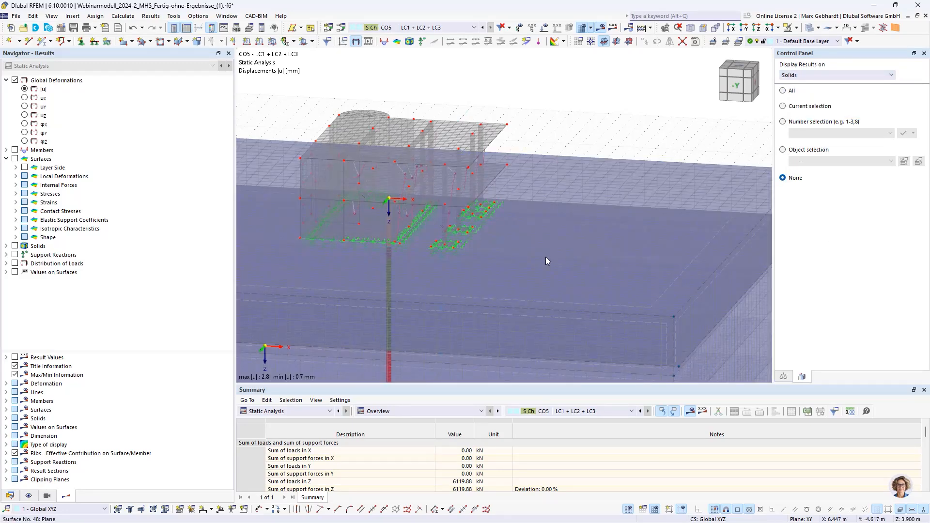
Switch the result display filter to surfaces and examine the building's deformations around the slabs and footings.
{"action": "left_click", "coordinate": [839, 75]}
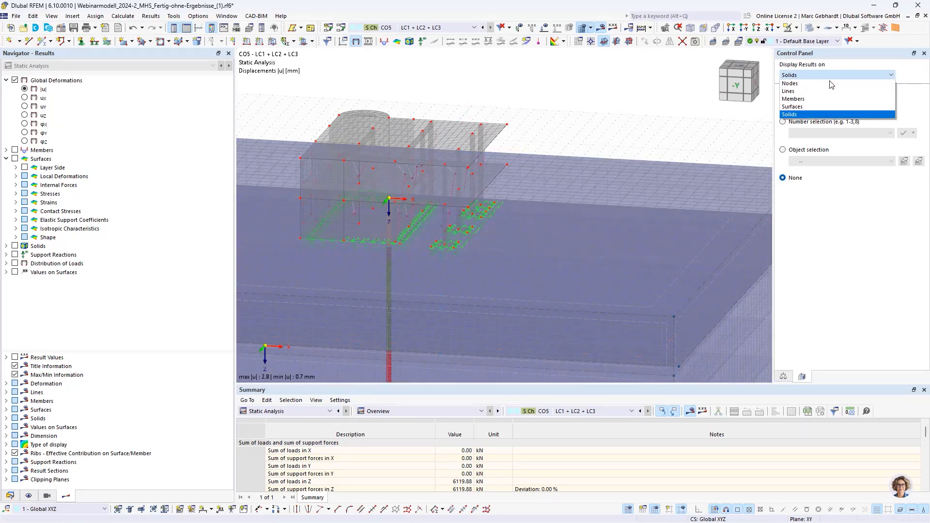
{"action": "left_click", "coordinate": [816, 107]}
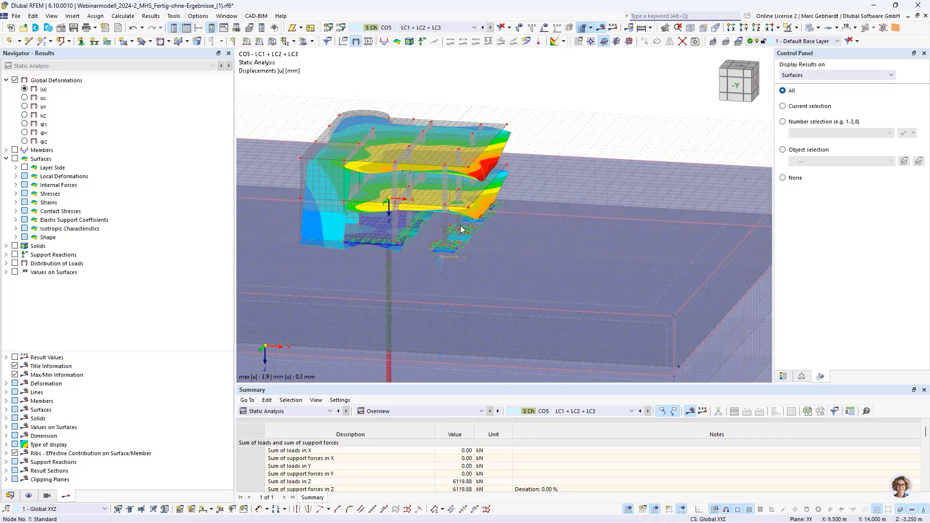
{"action": "scroll", "coordinate": [358, 260], "scroll_direction": "up", "scroll_amount": 3}
{"action": "middle_click_drag", "start_coordinate": [358, 260], "coordinate": [427, 298], "text": "ctrl"}
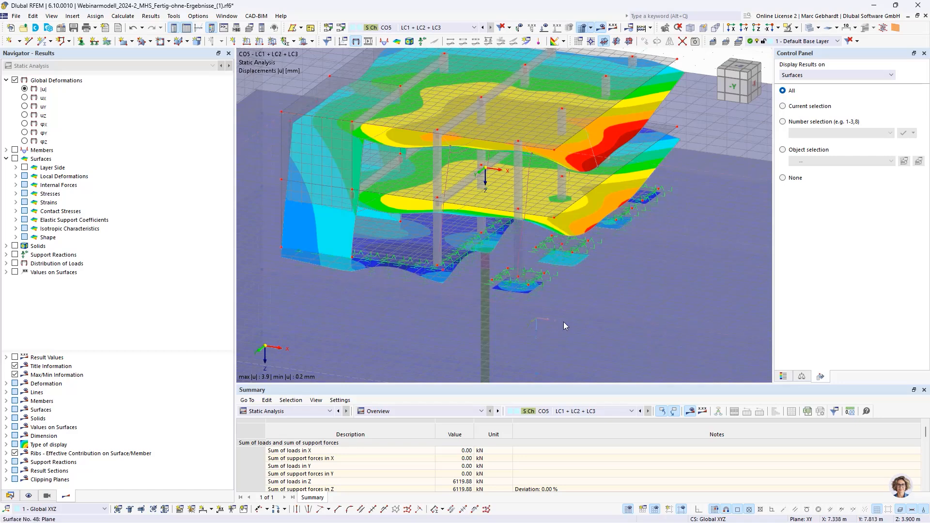
{"action": "scroll", "coordinate": [572, 301], "scroll_direction": "up", "scroll_amount": 4}
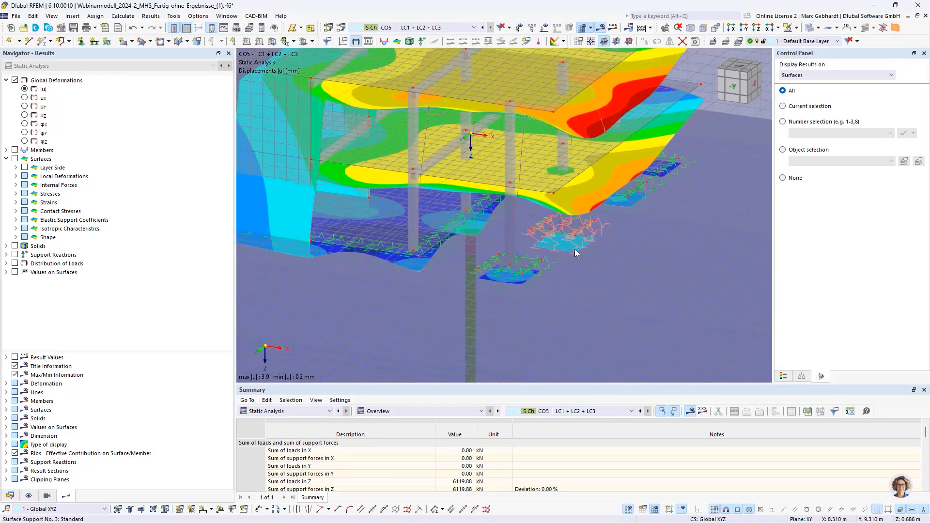
Examine the CO5 displacements of the base slab and single footings against the soil surface from several viewpoints.
{"action": "scroll", "coordinate": [575, 249], "scroll_direction": "up", "scroll_amount": 4}
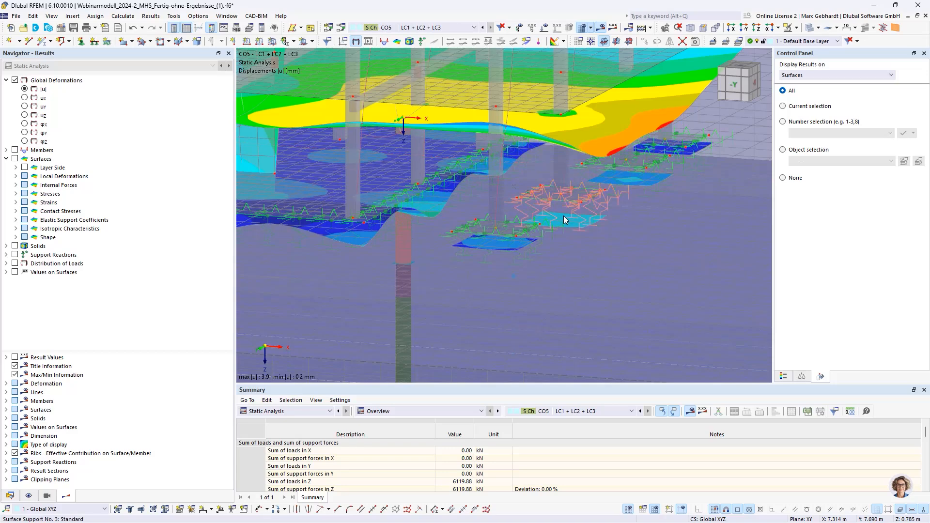
{"action": "middle_click_drag", "start_coordinate": [421, 193], "coordinate": [311, 187], "text": "ctrl"}
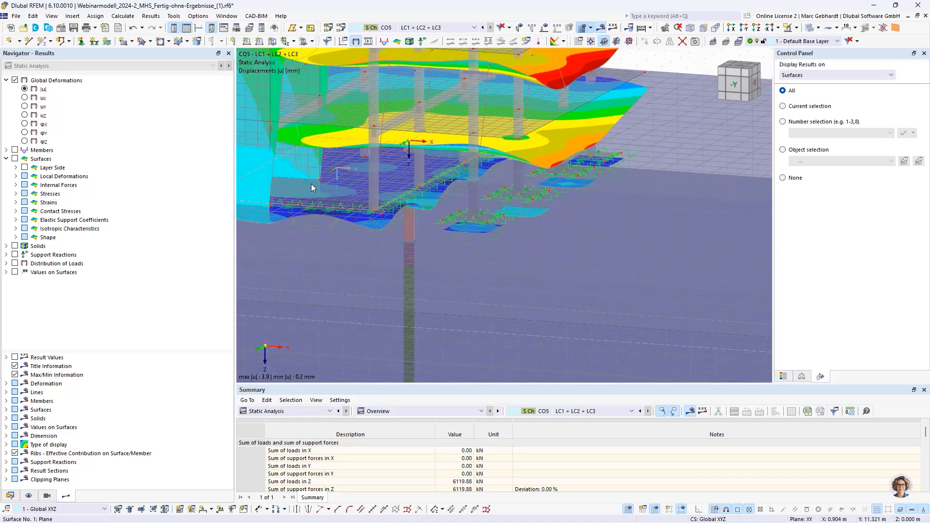
{"action": "scroll", "coordinate": [309, 192], "scroll_direction": "up", "scroll_amount": 1}
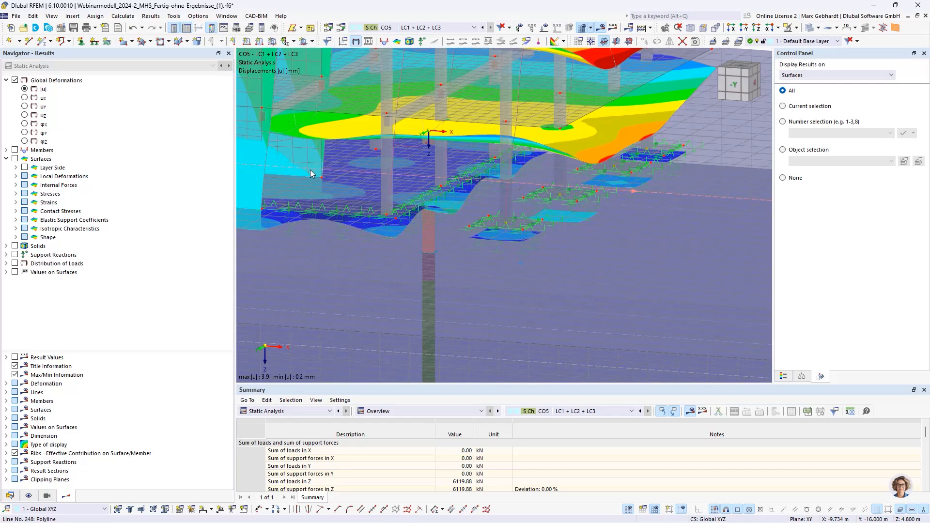
{"action": "scroll", "coordinate": [348, 185], "scroll_direction": "down", "scroll_amount": 1}
{"action": "scroll", "coordinate": [367, 172], "scroll_direction": "up", "scroll_amount": 1}
{"action": "scroll", "coordinate": [400, 193], "scroll_direction": "down", "scroll_amount": 1}
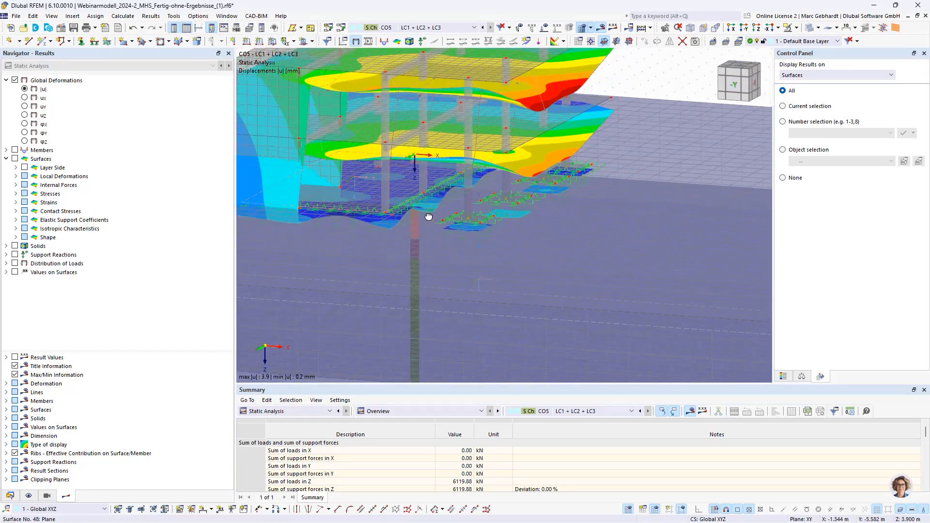
{"action": "mouse_move", "coordinate": [429, 216]}
{"action": "middle_mouse_down", "text": "ctrl"}
{"action": "mouse_move", "coordinate": [437, 200]}
{"action": "mouse_move", "coordinate": [376, 208]}
{"action": "mouse_move", "coordinate": [360, 239]}
{"action": "mouse_move", "coordinate": [431, 227]}
{"action": "mouse_move", "coordinate": [426, 204]}
{"action": "mouse_move", "coordinate": [414, 209]}
{"action": "middle_mouse_up", "text": "ctrl"}
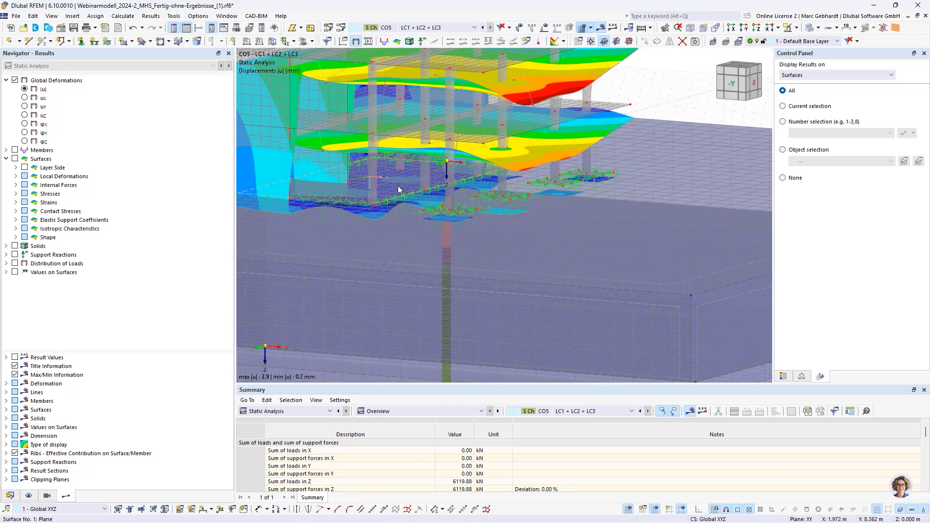
{"action": "scroll", "coordinate": [419, 297], "scroll_direction": "down", "scroll_amount": 1}
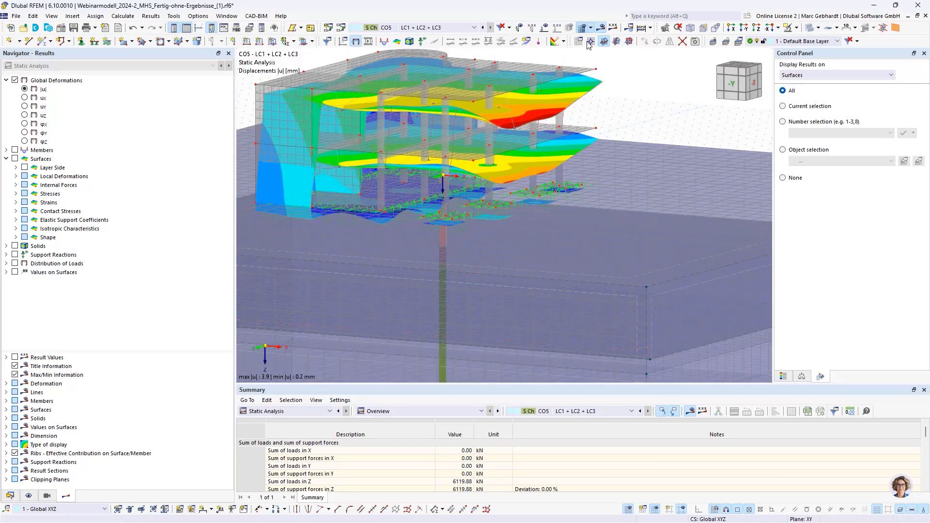
{"action": "scroll", "coordinate": [496, 217], "scroll_direction": "up", "scroll_amount": 1}
{"action": "scroll", "coordinate": [364, 251], "scroll_direction": "up", "scroll_amount": 1}
{"action": "scroll", "coordinate": [393, 235], "scroll_direction": "up", "scroll_amount": 1}
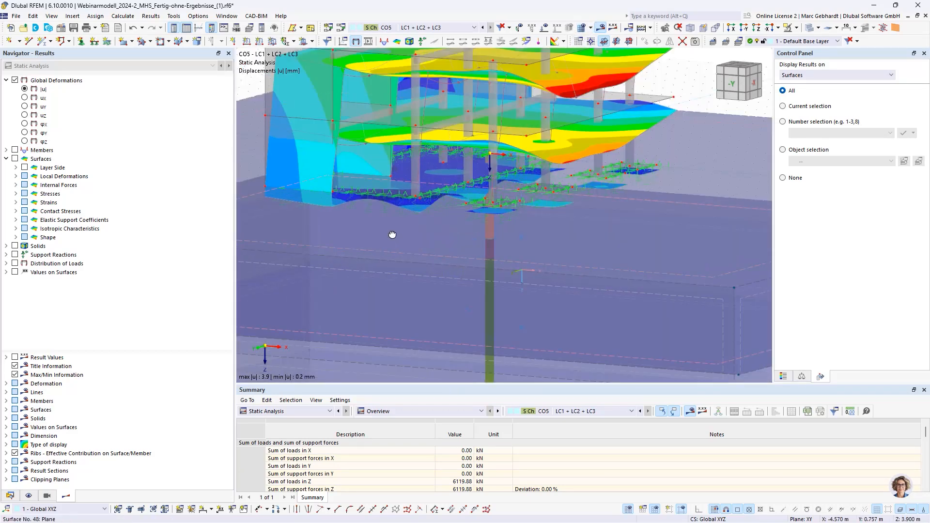
{"action": "middle_click_drag", "start_coordinate": [393, 234], "coordinate": [391, 254], "text": "ctrl"}
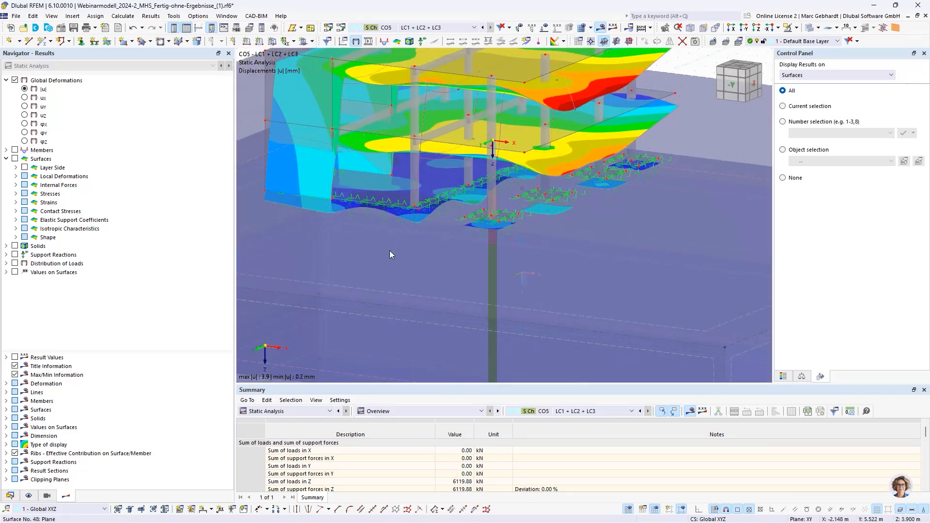
Activate visibility mode with only the object selection OS3 - Gründungselemente shown, leaving out the walls, columns and ceilings.
{"action": "left_click", "coordinate": [33, 497]}
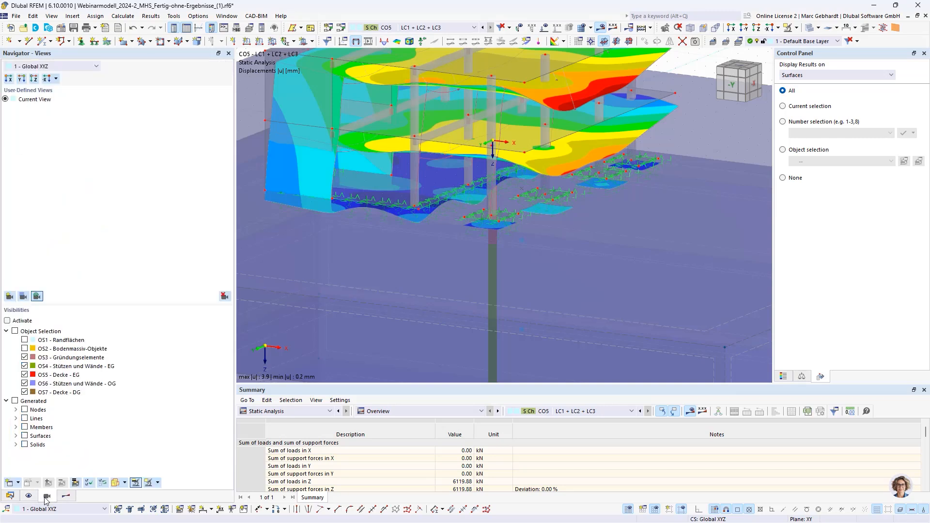
{"action": "left_click", "coordinate": [24, 366]}
{"action": "left_click", "coordinate": [25, 375]}
{"action": "left_click", "coordinate": [25, 383]}
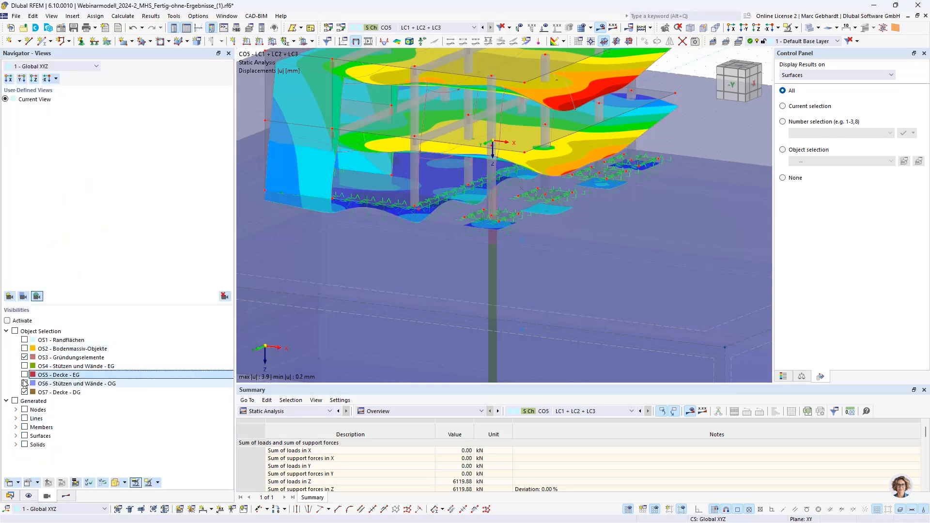
{"action": "left_click", "coordinate": [24, 392]}
{"action": "left_click", "coordinate": [15, 331]}
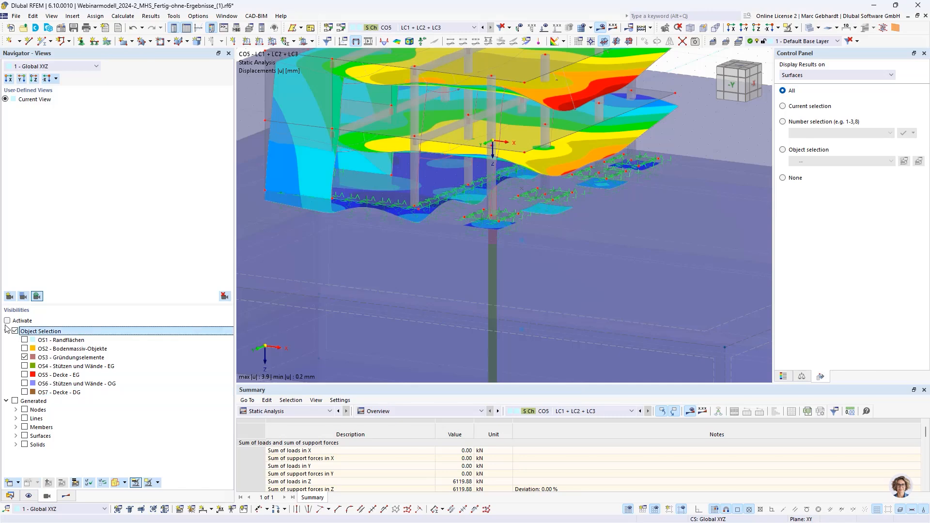
{"action": "left_click", "coordinate": [7, 321]}
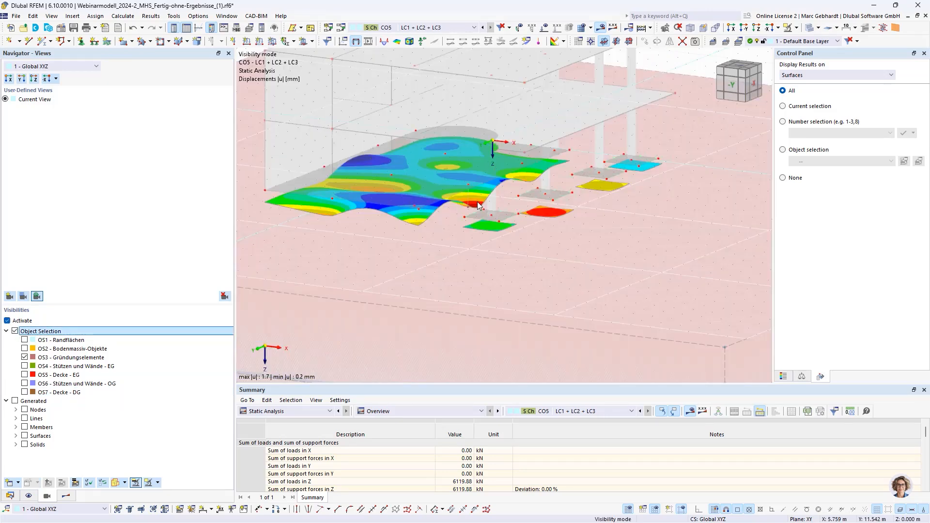
Select the visible foundation surfaces with a window and add their related surface supports to the visibility.
{"action": "scroll", "coordinate": [388, 160], "scroll_direction": "down", "scroll_amount": 3}
{"action": "left_click_drag", "start_coordinate": [293, 79], "coordinate": [546, 225]}
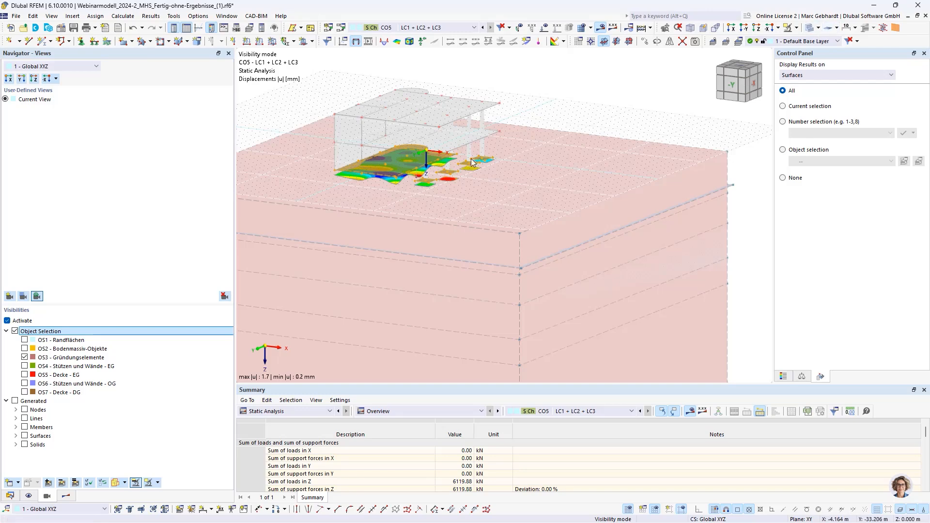
{"action": "left_click", "coordinate": [827, 29]}
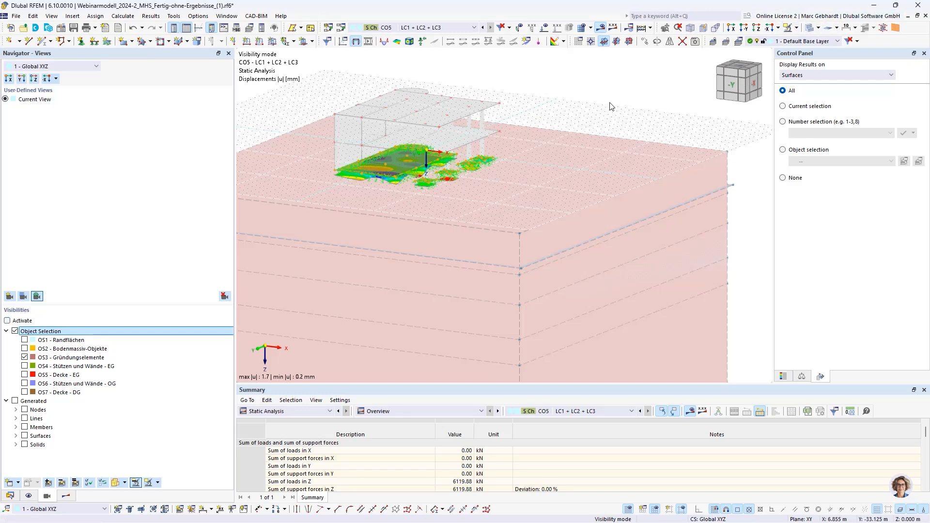
{"action": "scroll", "coordinate": [372, 176], "scroll_direction": "up", "scroll_amount": 5}
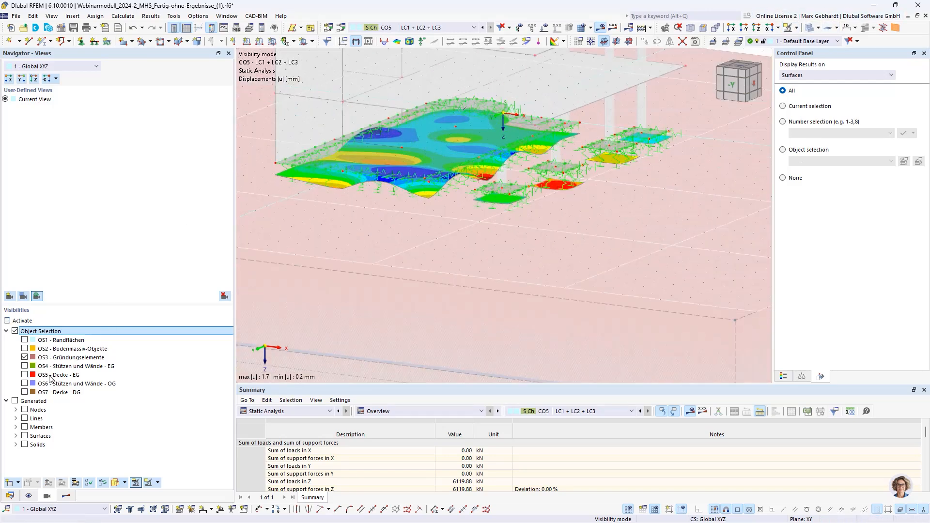
Create a two-point result section projected in global Z, running from the base slab's outer edge through the middle single footing.
{"action": "left_click", "coordinate": [72, 499]}
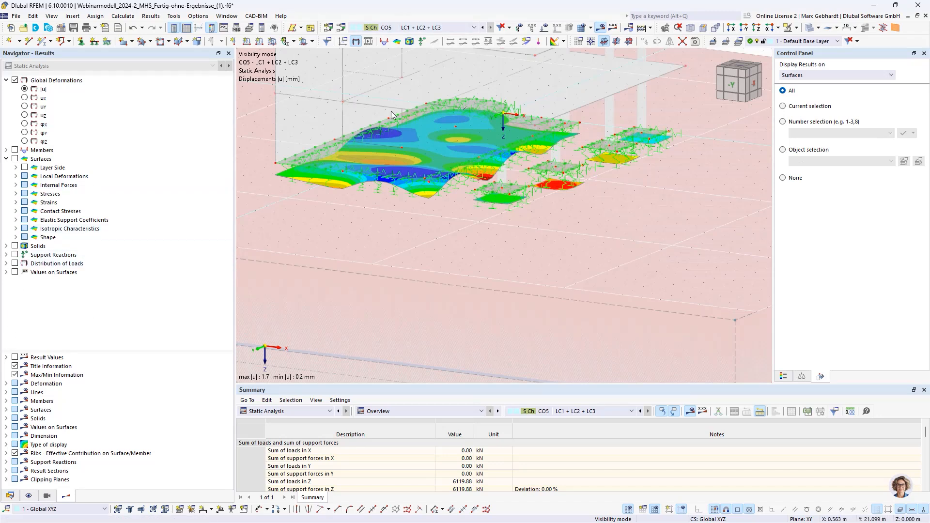
{"action": "left_click", "coordinate": [527, 42]}
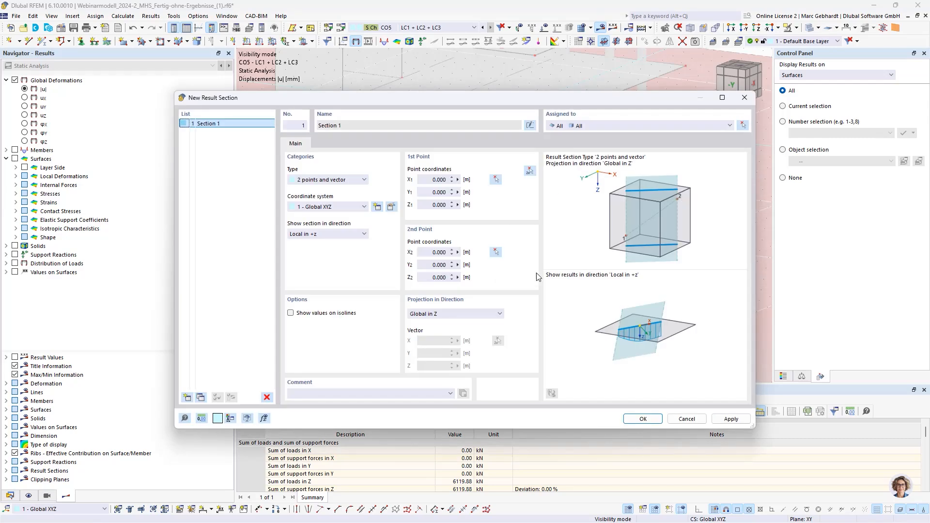
{"action": "left_click", "coordinate": [530, 171]}
{"action": "scroll", "coordinate": [318, 135], "scroll_direction": "up", "scroll_amount": 3}
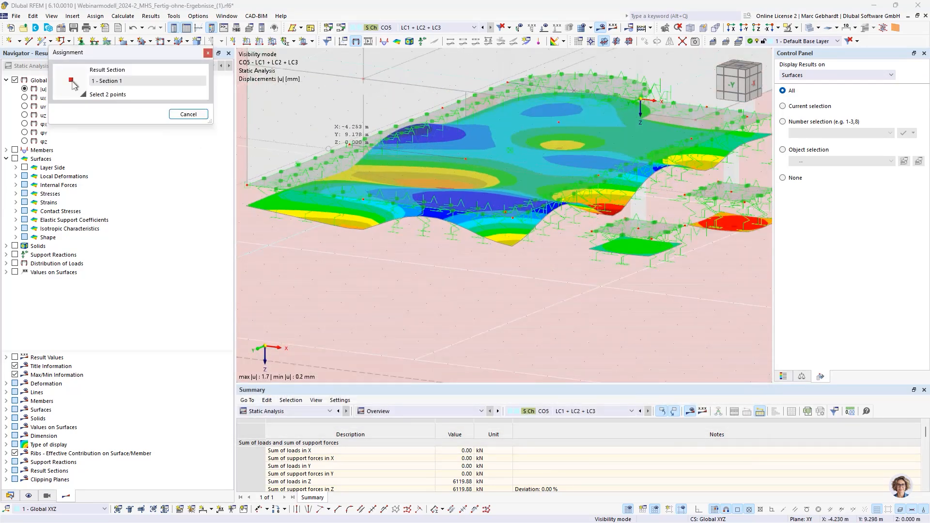
{"action": "scroll", "coordinate": [321, 128], "scroll_direction": "down", "scroll_amount": 2}
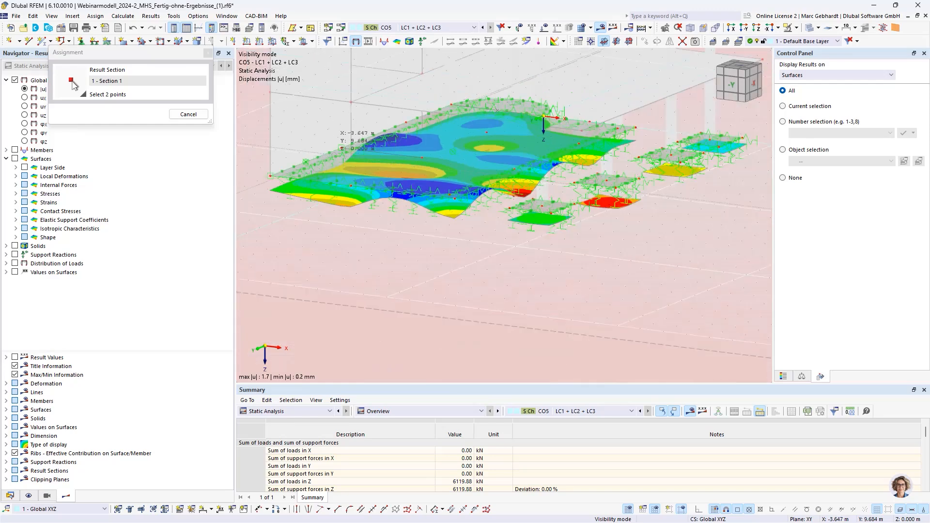
{"action": "scroll", "coordinate": [661, 158], "scroll_direction": "up", "scroll_amount": 4}
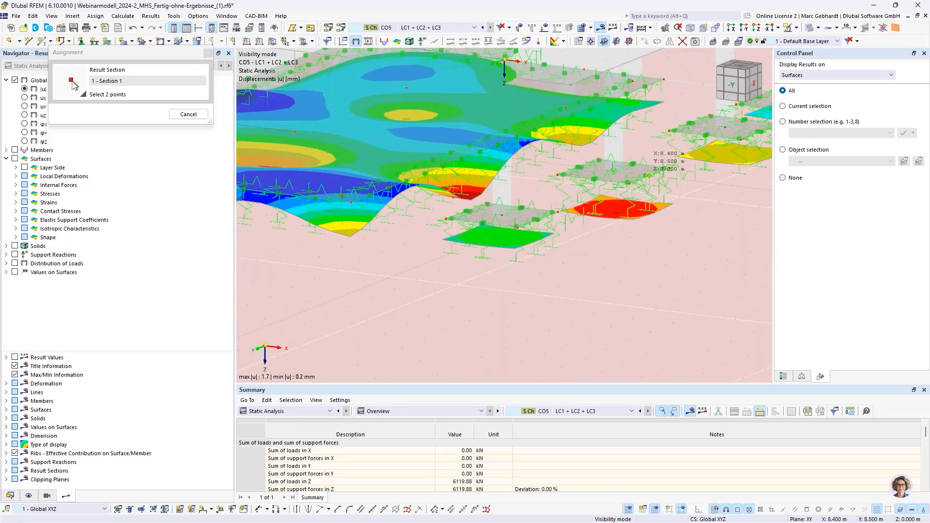
{"action": "left_click", "coordinate": [662, 156]}
{"action": "left_click", "coordinate": [637, 419]}
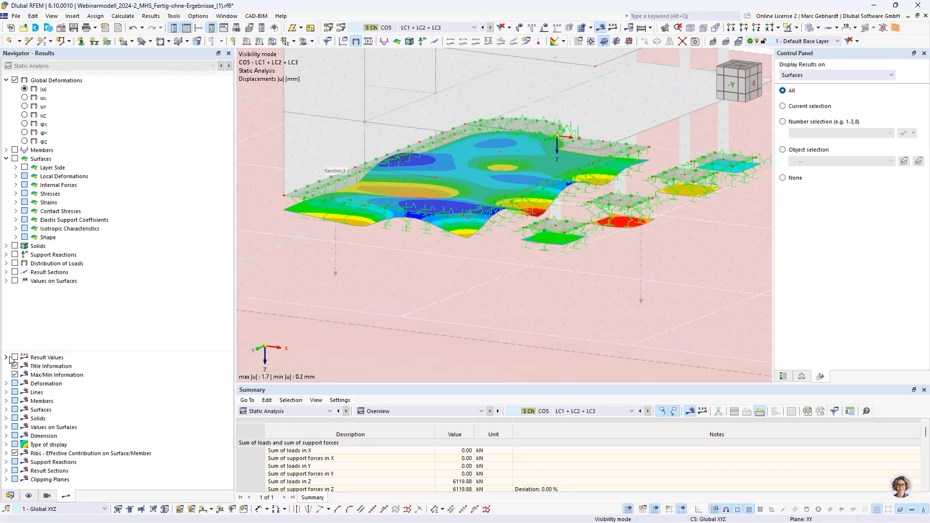
Display the result section diagram with result values and show the color scale of the |u| deformations.
{"action": "left_click", "coordinate": [15, 272]}
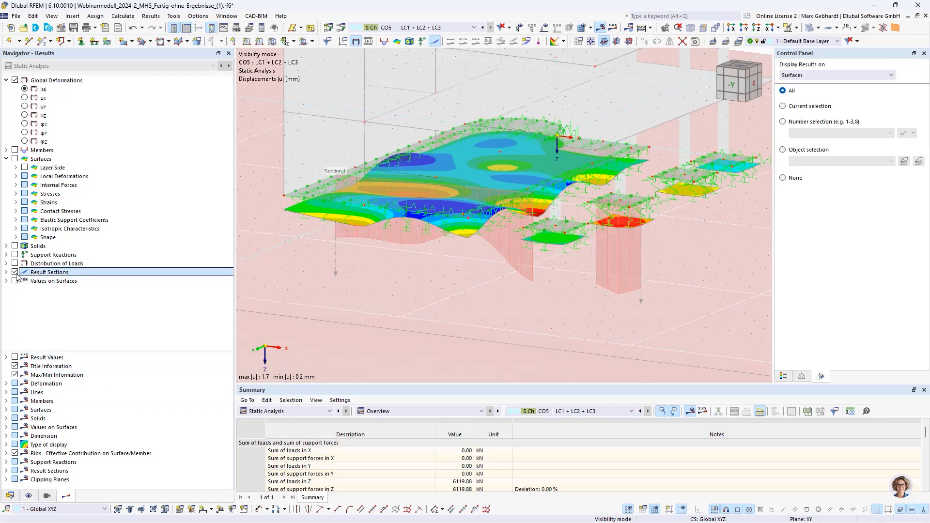
{"action": "left_click", "coordinate": [15, 358]}
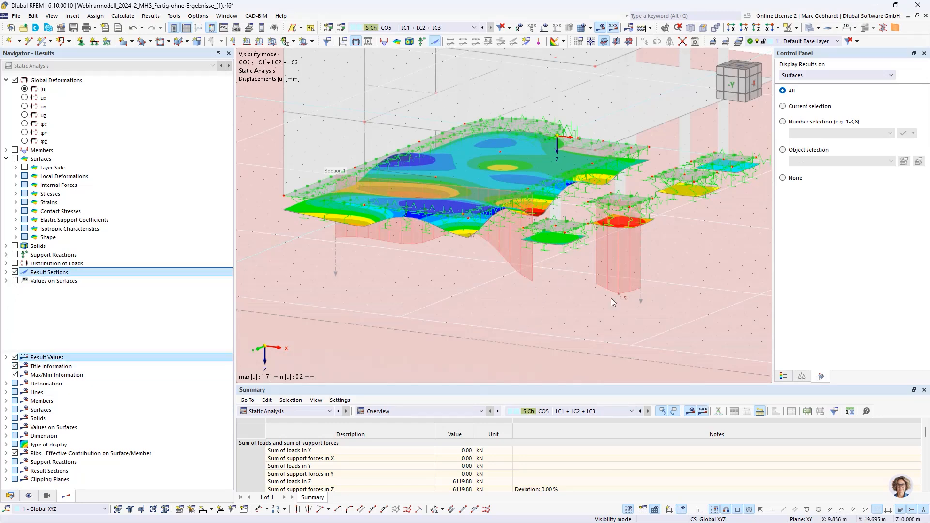
{"action": "left_click", "coordinate": [785, 378]}
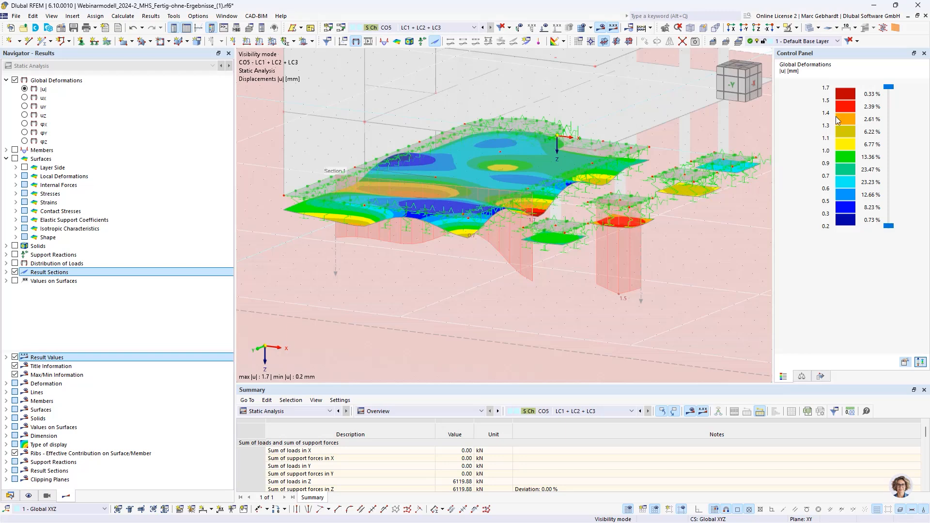
Display the vertical displacements uZ on the foundations and switch the results from CO5 to CO2.
{"action": "left_click", "coordinate": [25, 116]}
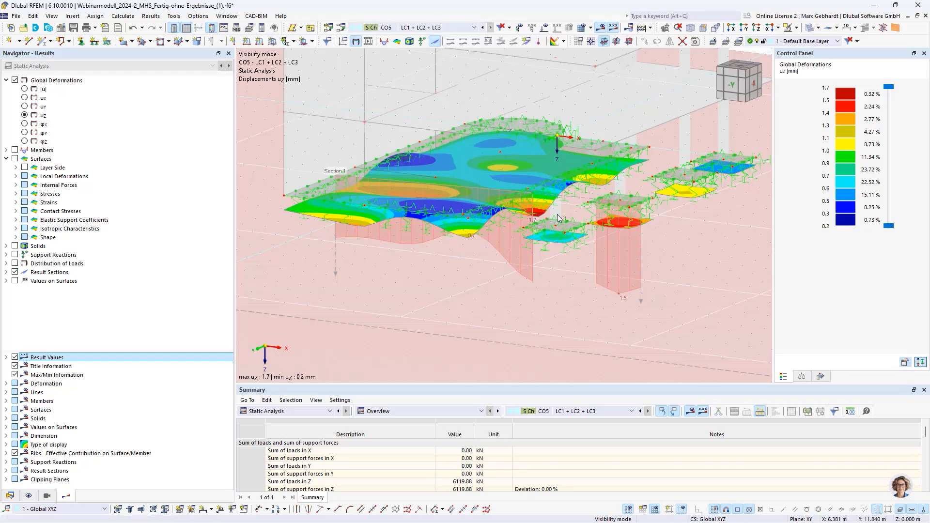
{"action": "left_click", "coordinate": [451, 28]}
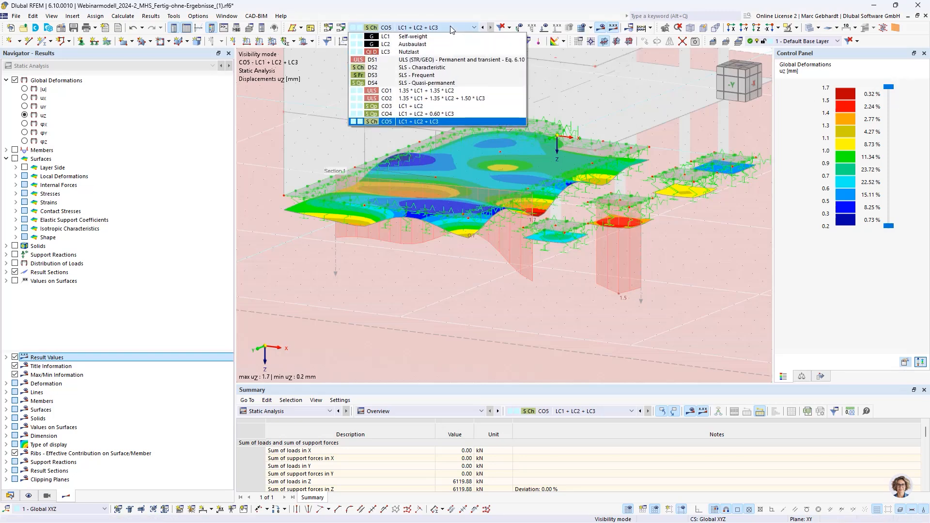
{"action": "left_click", "coordinate": [434, 99]}
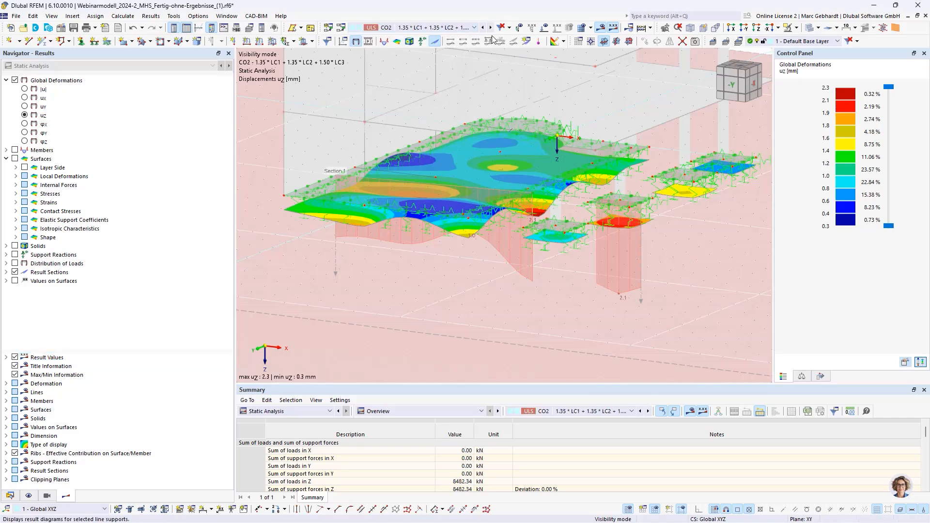
Switch the results to CO1 - 1.35 * LC1 + 1.35 * LC2 and display the total deformations |u|.
{"action": "left_click", "coordinate": [450, 27]}
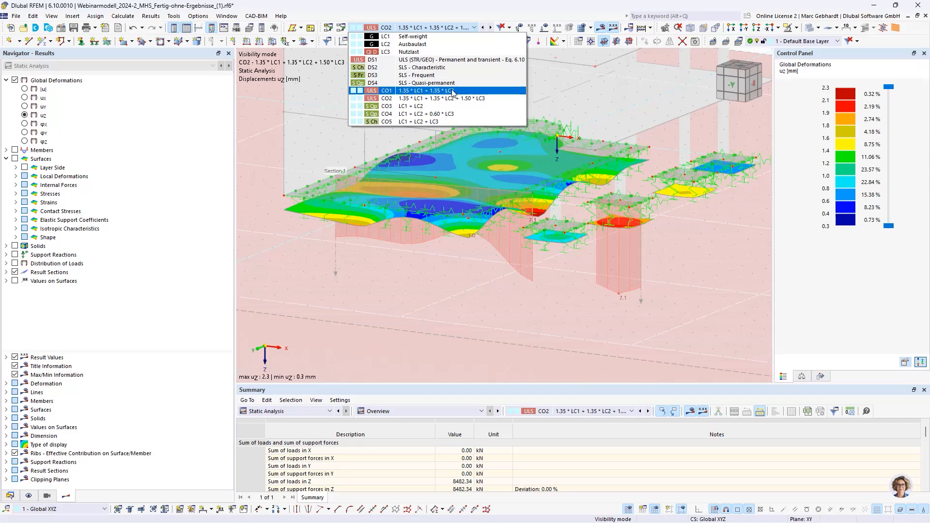
{"action": "key", "text": "Escape"}
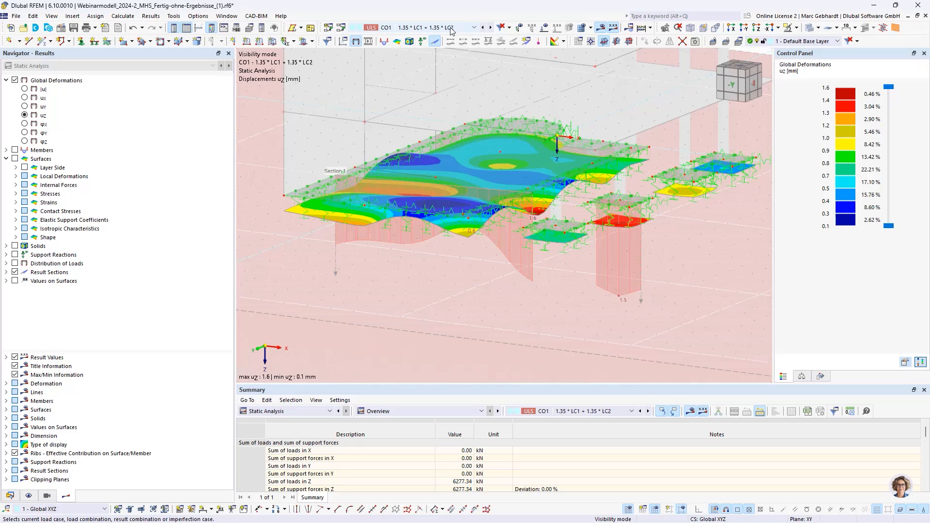
{"action": "left_click", "coordinate": [25, 90]}
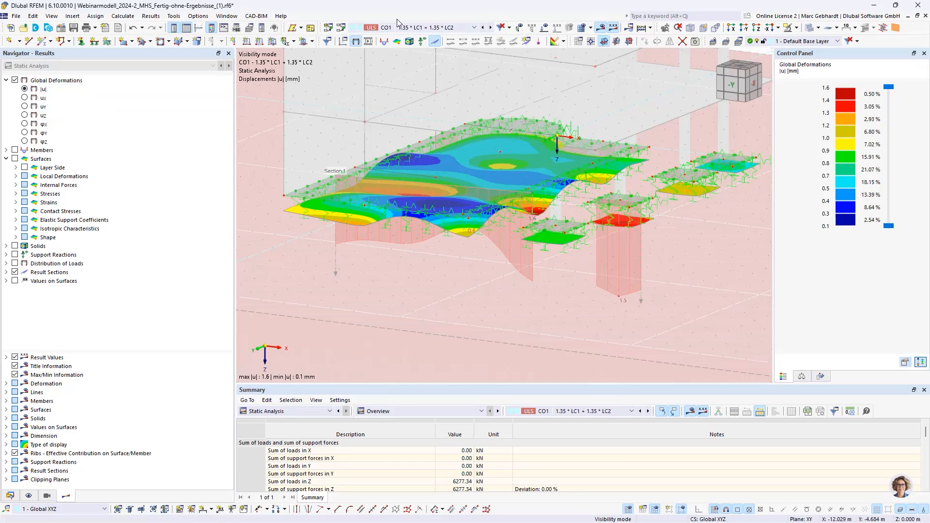
{"action": "left_click", "coordinate": [446, 28]}
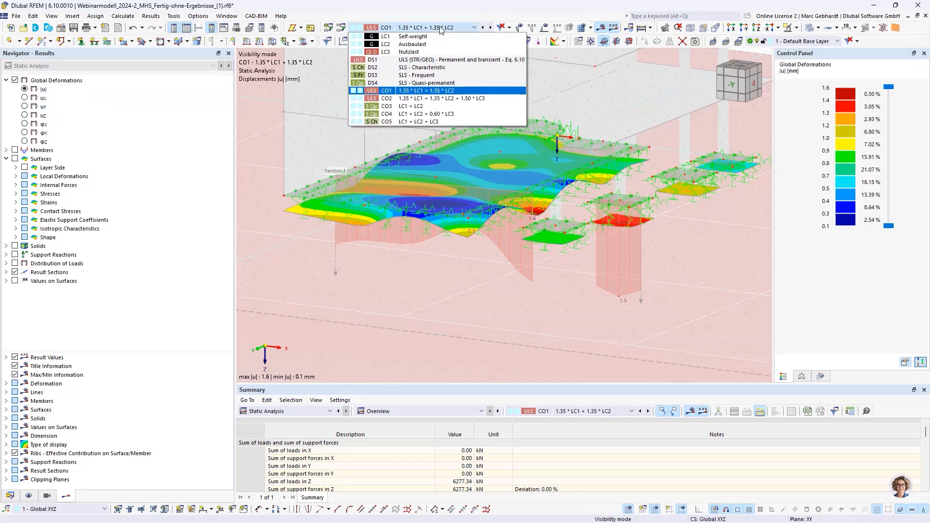
{"action": "left_click", "coordinate": [454, 92]}
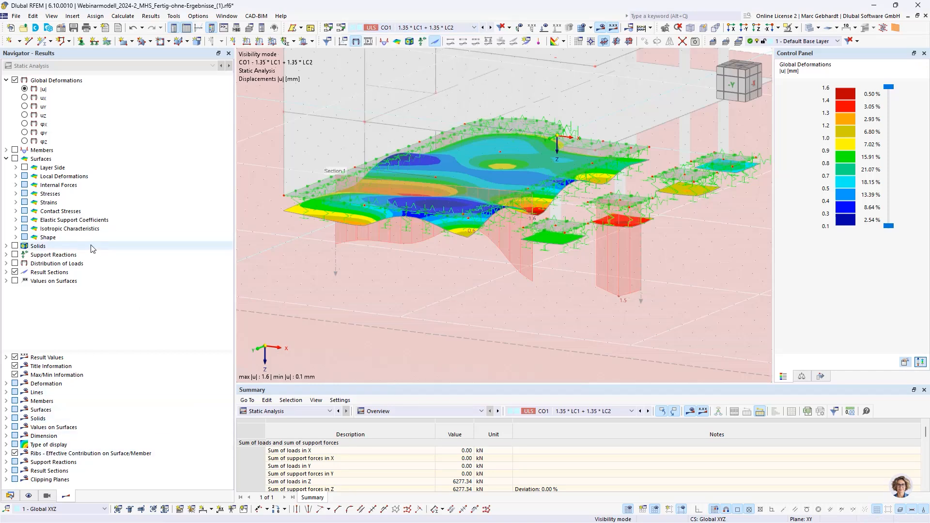
Display the surfaces' elastic support coefficients Cu,z for CO1 and CO2, checking the total deformations |u| for CO2 in between.
{"action": "left_click", "coordinate": [17, 221]}
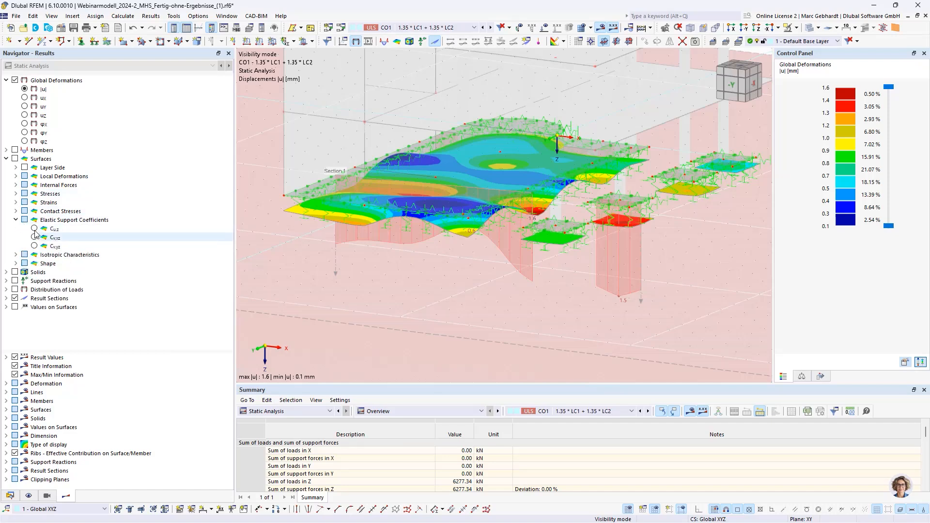
{"action": "left_click", "coordinate": [34, 230]}
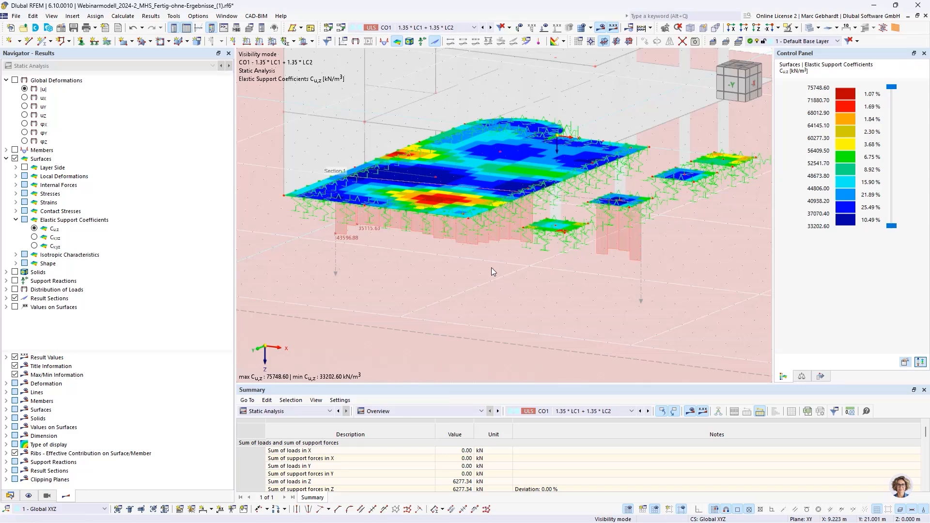
{"action": "left_click", "coordinate": [405, 28]}
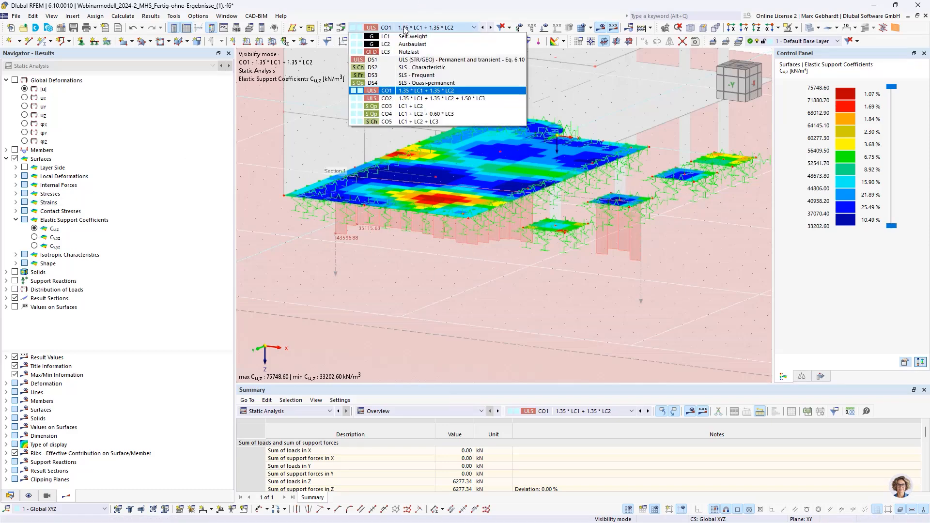
{"action": "left_click", "coordinate": [431, 101]}
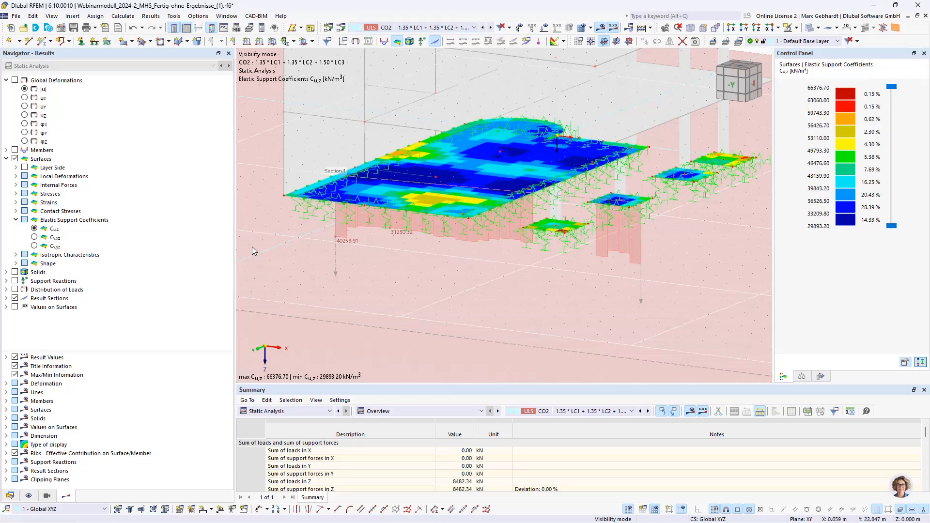
{"action": "left_click", "coordinate": [29, 89]}
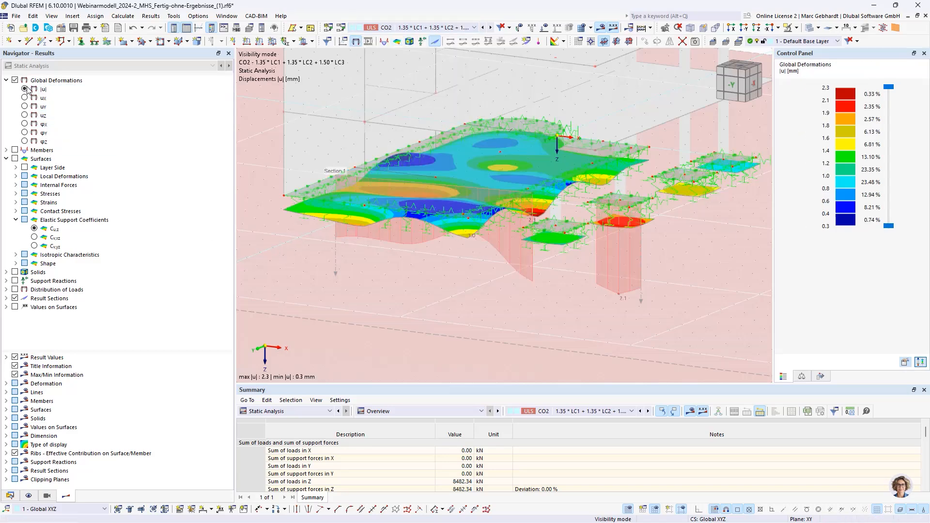
{"action": "left_click", "coordinate": [35, 228]}
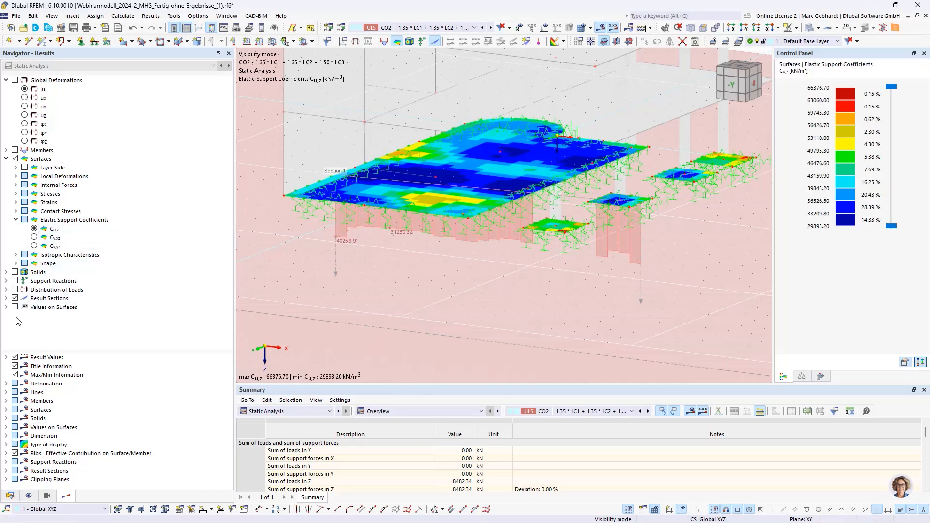
Add the support reactions with elastic support coefficients to the display and switch the results to CO4 - LC1 + LC2 + 0.60 * LC3.
{"action": "left_click", "coordinate": [5, 281]}
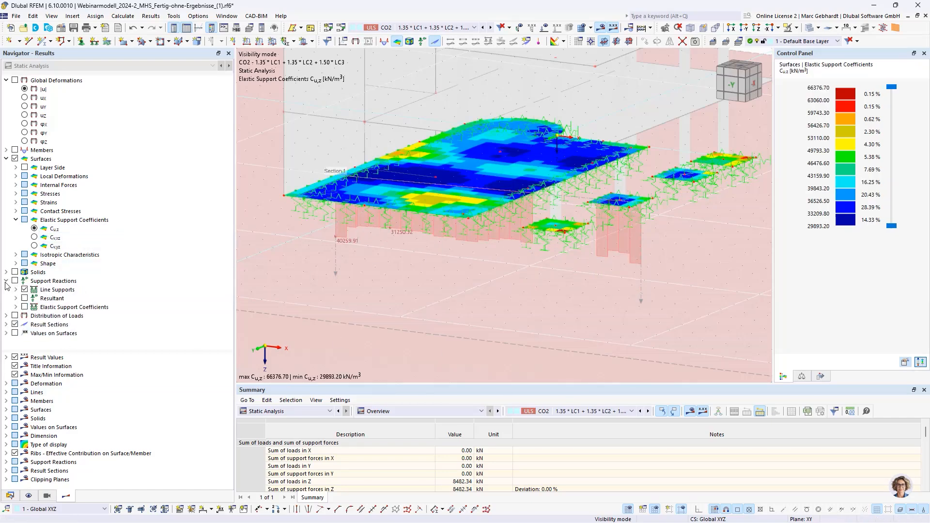
{"action": "left_click", "coordinate": [24, 307]}
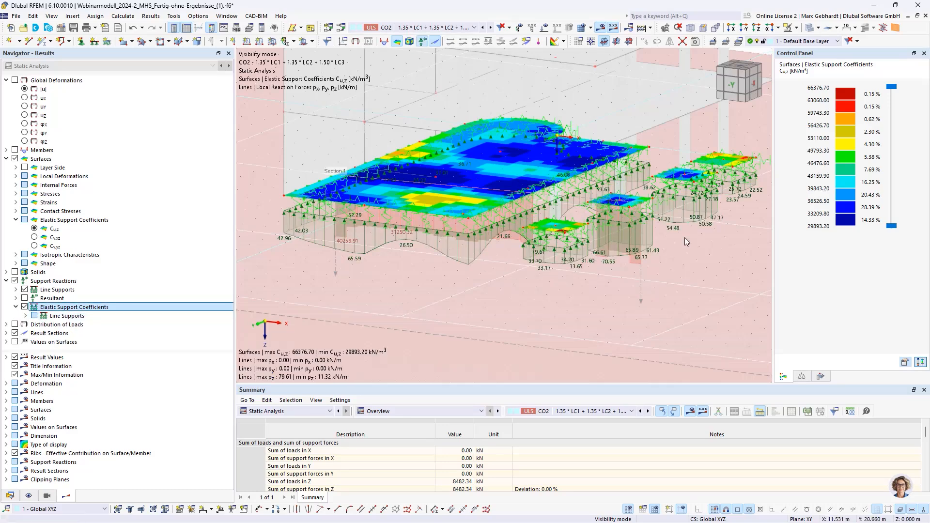
{"action": "left_click", "coordinate": [440, 28]}
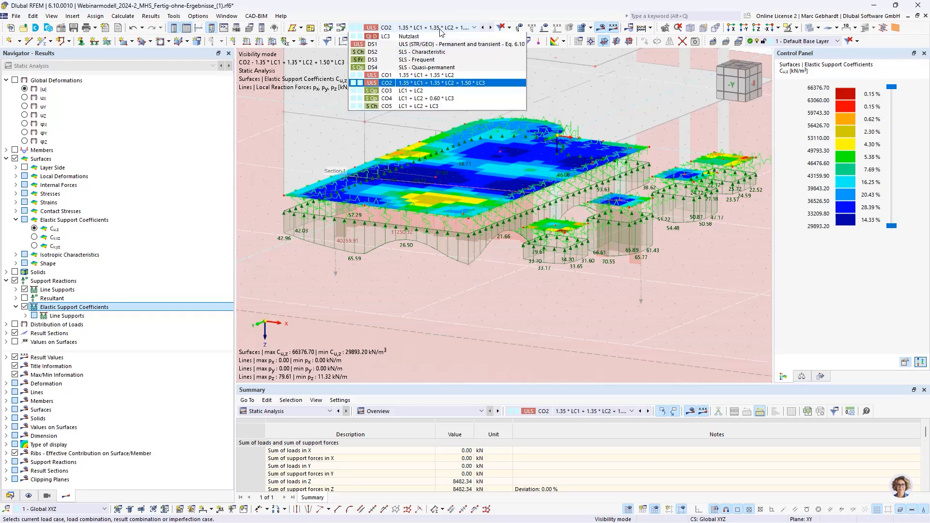
{"action": "left_click", "coordinate": [434, 114]}
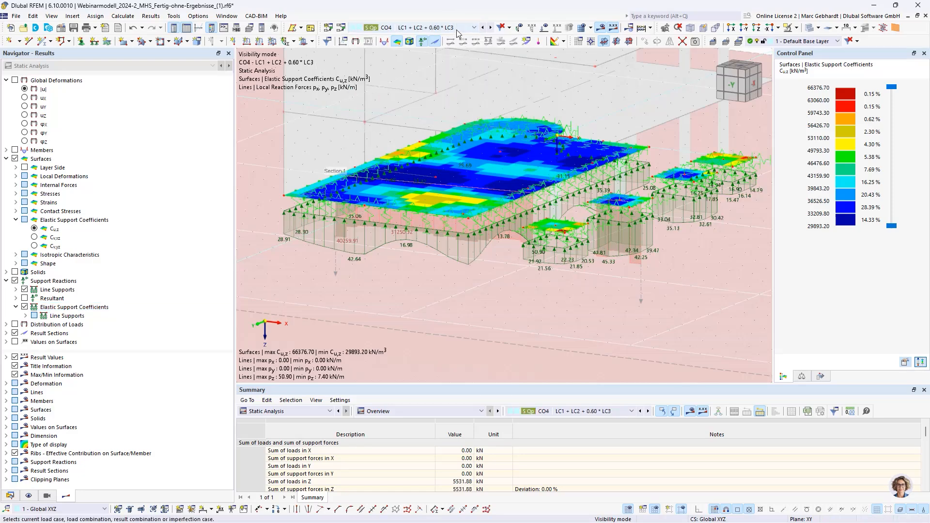
{"action": "left_click", "coordinate": [491, 27]}
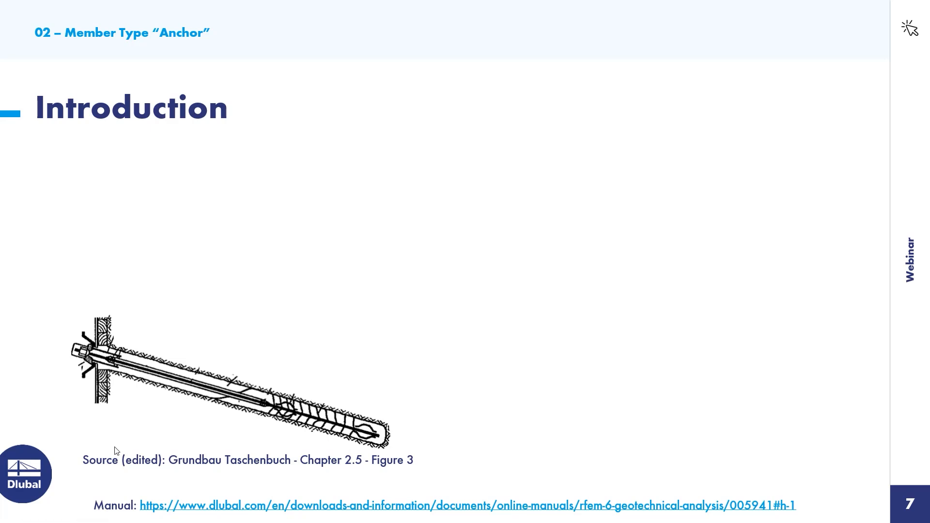
{"action": "key", "text": "Right"}
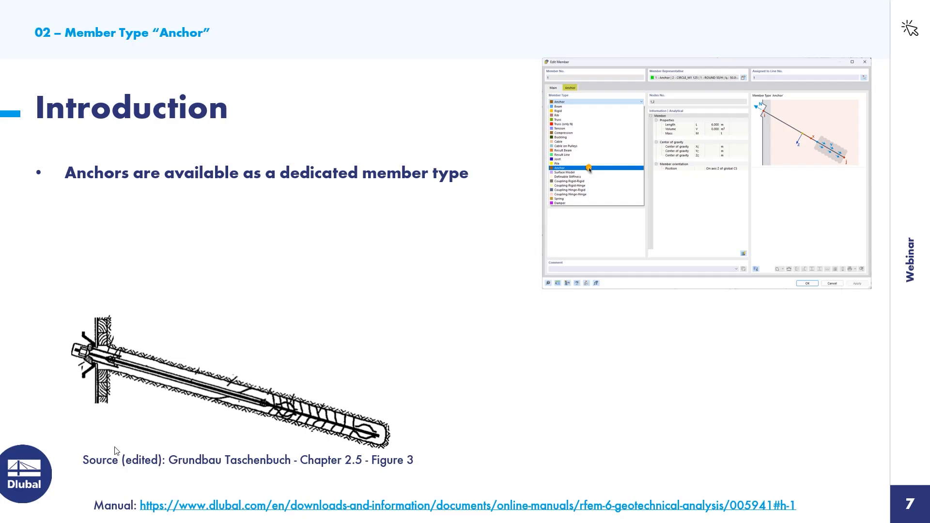
{"action": "key", "text": "Right"}
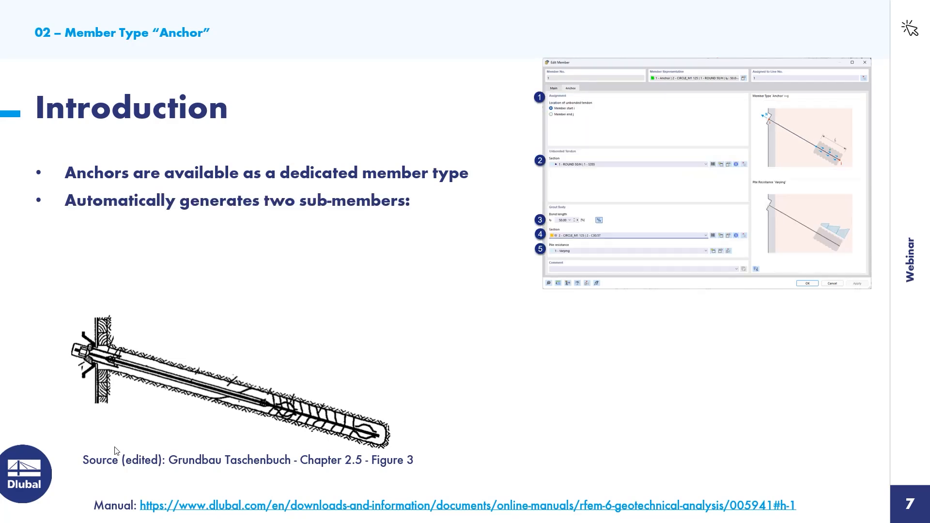
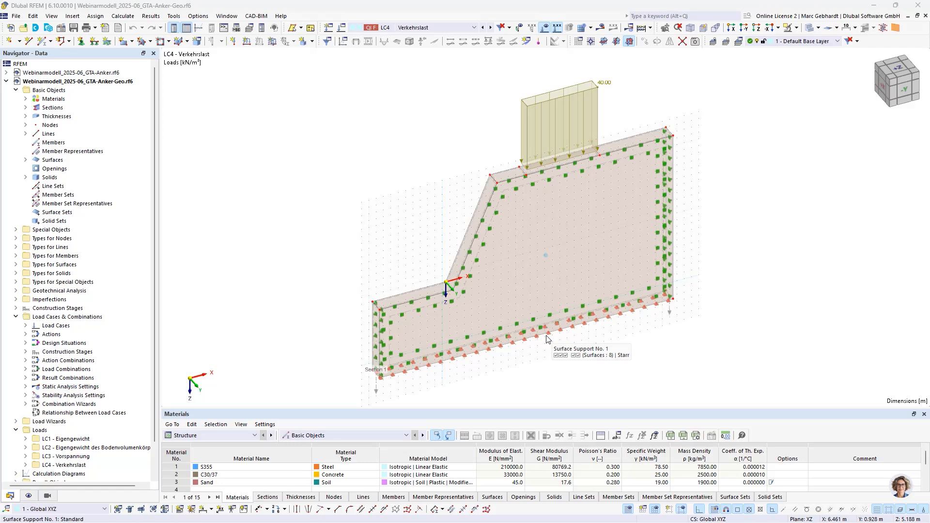
Examine the surface support on the soil solid's bottom surface and the add-ons activated in the model's base data.
{"action": "double_click", "coordinate": [548, 339]}
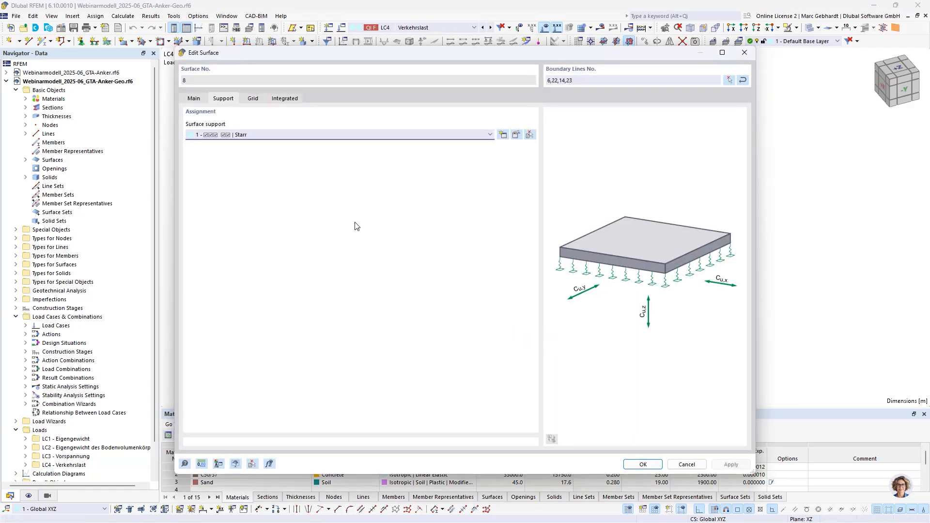
{"action": "left_click", "coordinate": [688, 465]}
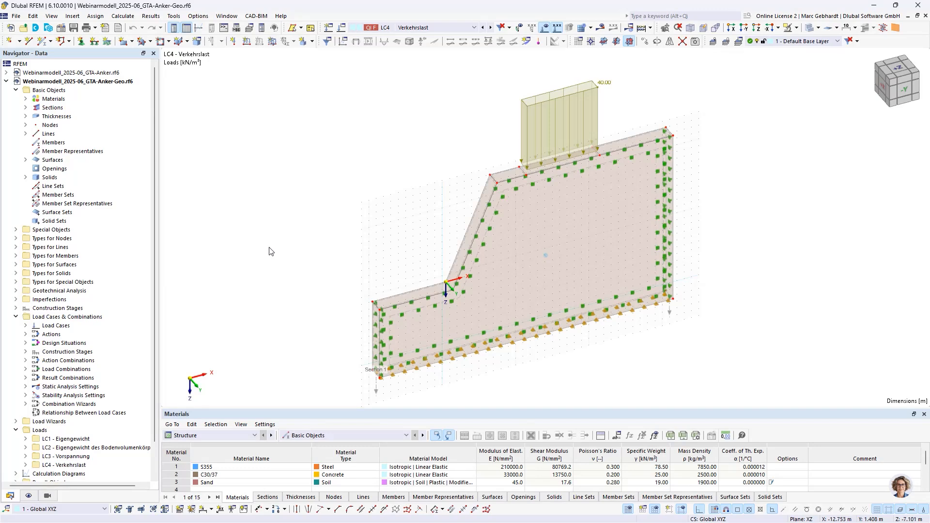
{"action": "right_click", "coordinate": [44, 91]}
{"action": "key", "text": "Escape"}
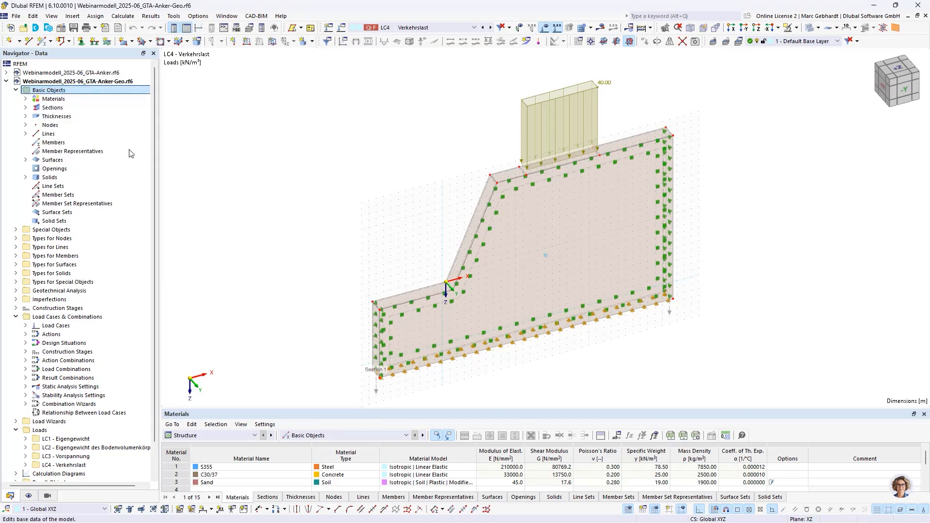
{"action": "left_click", "coordinate": [250, 59]}
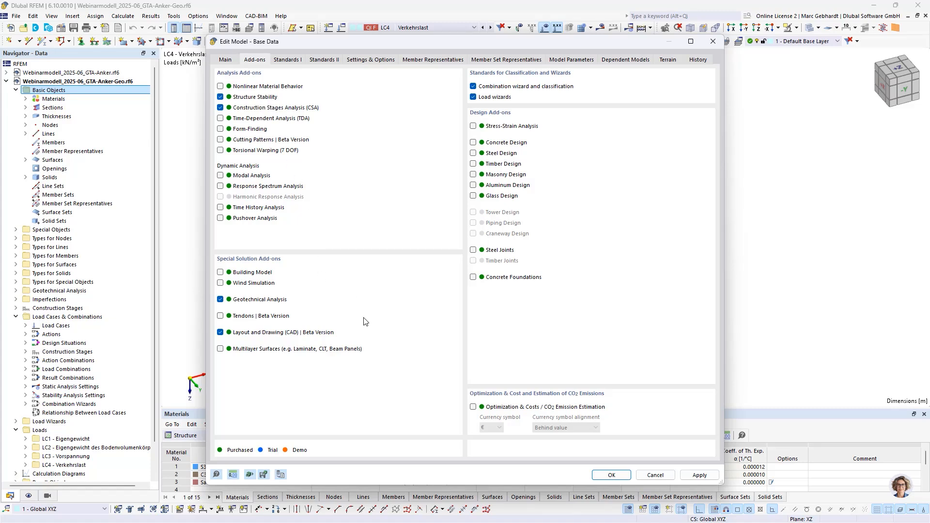
{"action": "left_click", "coordinate": [655, 475]}
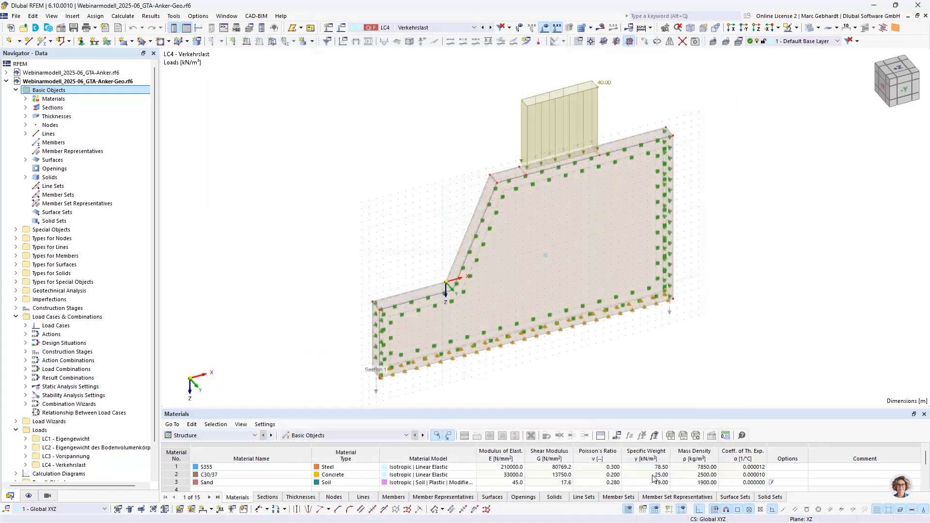
Review the Sand material's basic properties and its Modified Mohr-Coulomb parameters, leaving the material unchanged.
{"action": "left_click", "coordinate": [26, 99]}
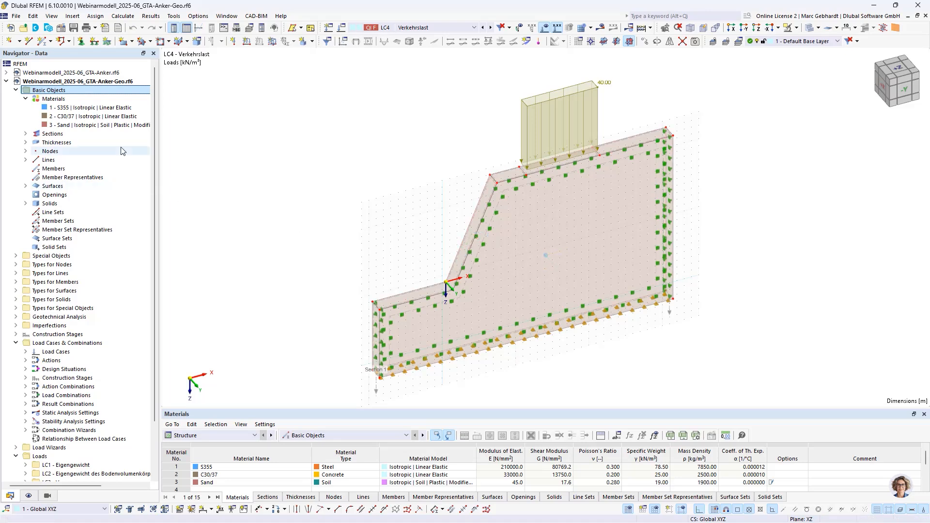
{"action": "left_click", "coordinate": [76, 129]}
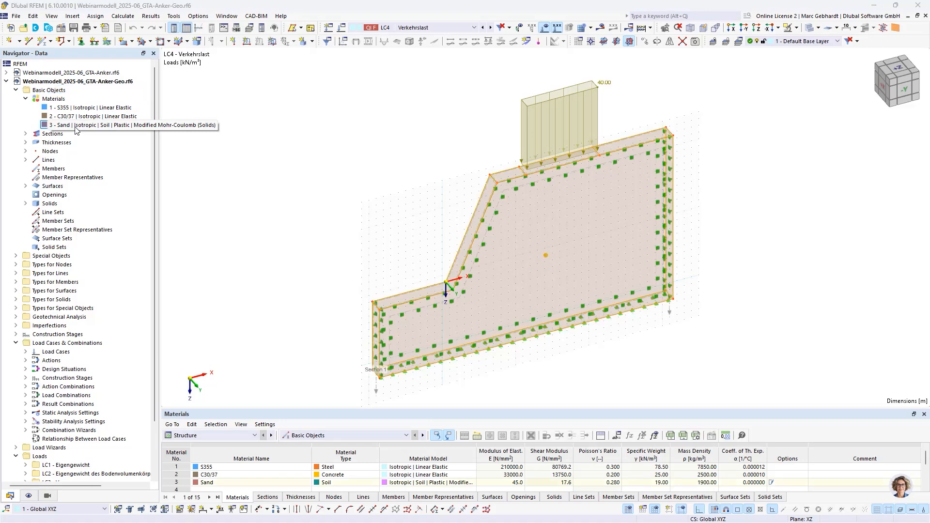
{"action": "double_click", "coordinate": [76, 129]}
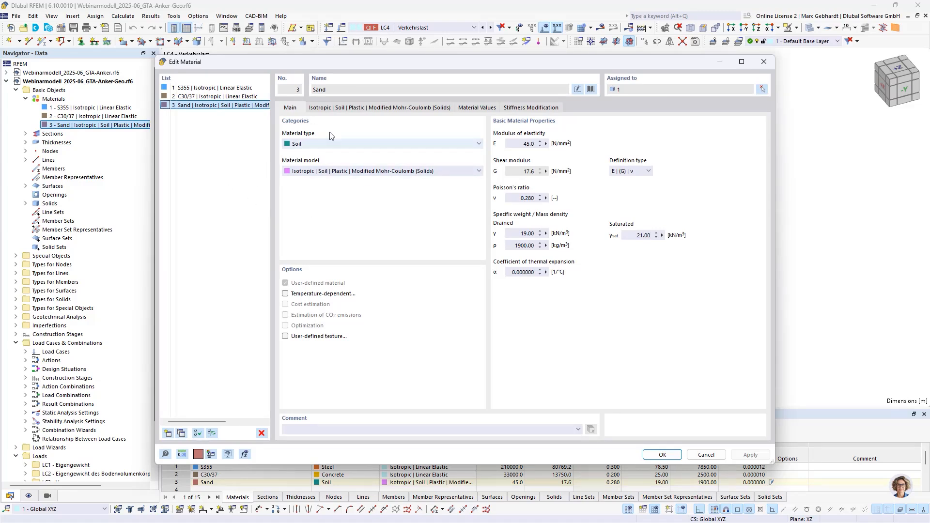
{"action": "left_click", "coordinate": [329, 111]}
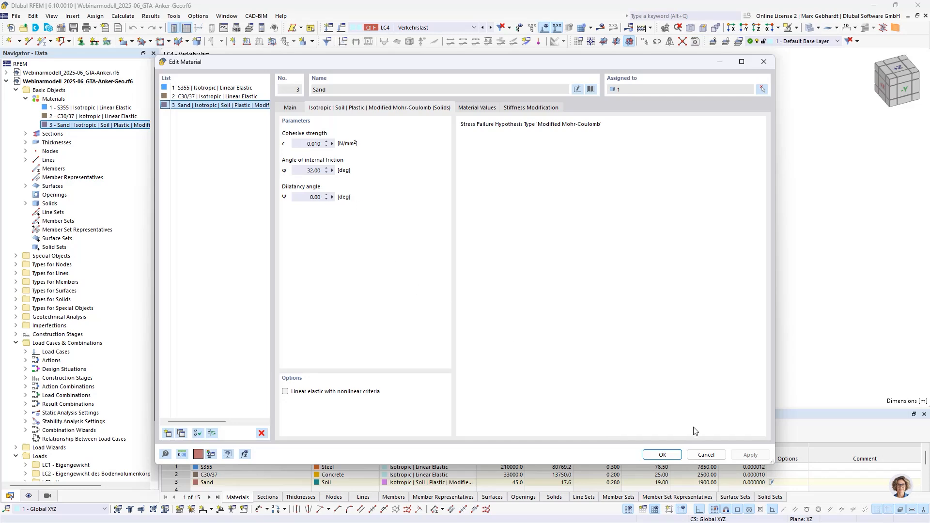
{"action": "left_click", "coordinate": [707, 455]}
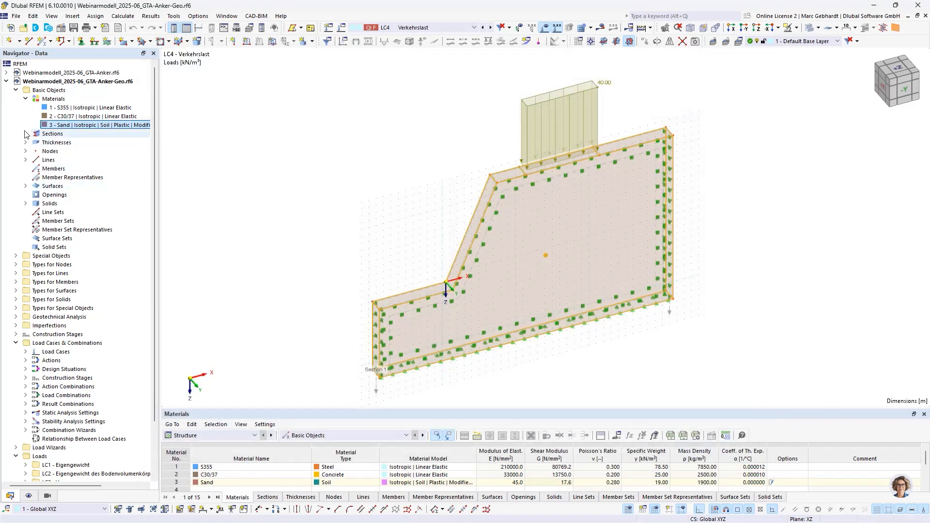
Review the properties of the ROUND 50/H and CIRCLE_M1 125 sections without changing them.
{"action": "left_click", "coordinate": [25, 134]}
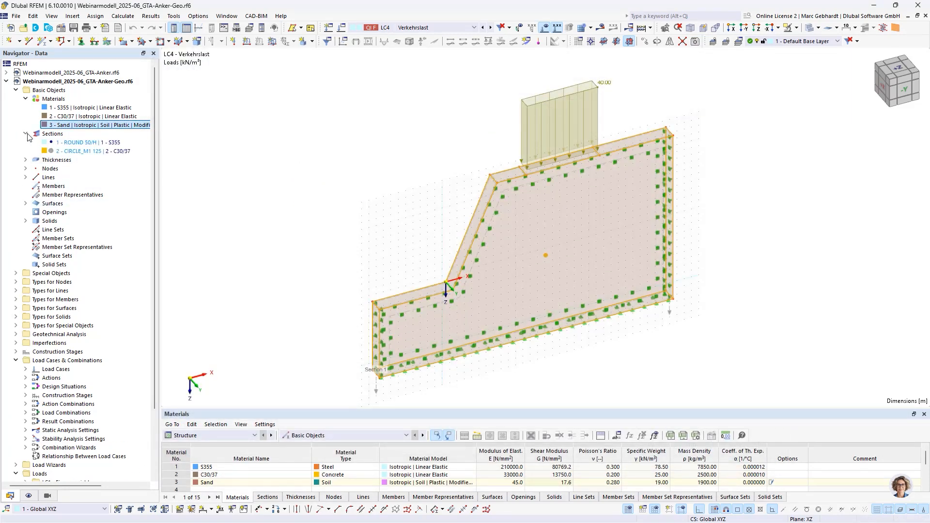
{"action": "left_click", "coordinate": [62, 144]}
{"action": "double_click", "coordinate": [62, 144]}
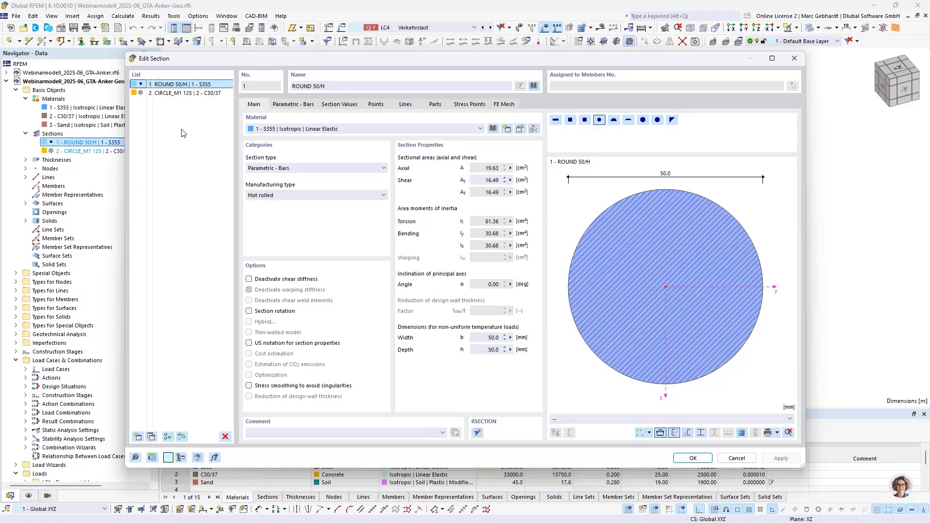
{"action": "left_click", "coordinate": [189, 93]}
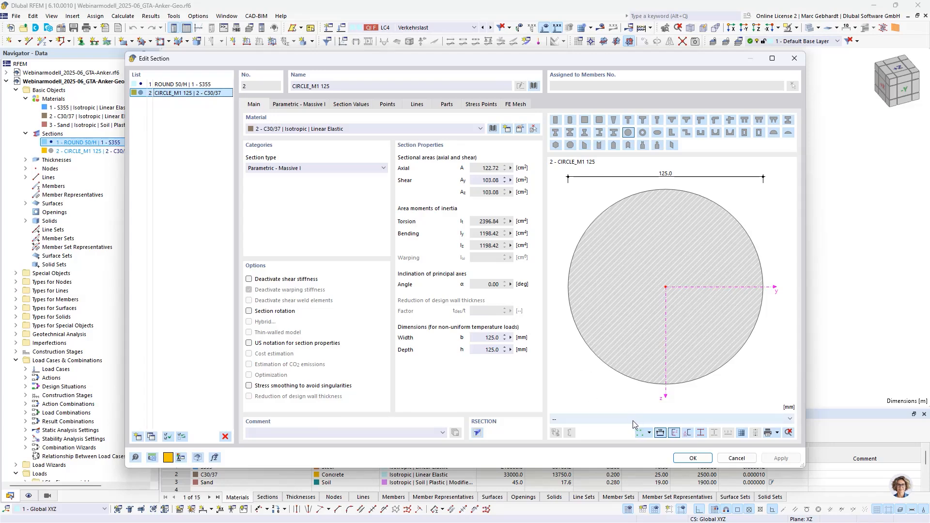
{"action": "left_click", "coordinate": [736, 458]}
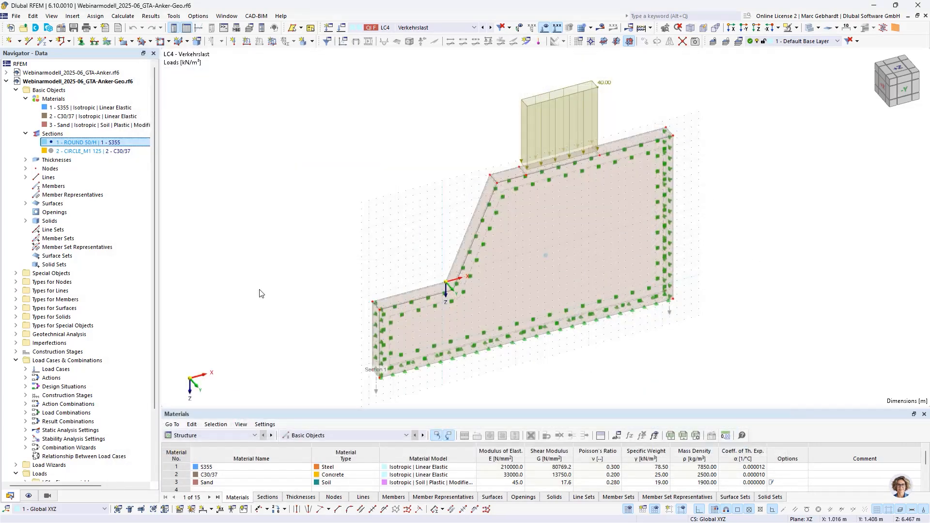
Review the definition of the uniform S355 thickness without changing it.
{"action": "left_click", "coordinate": [25, 160]}
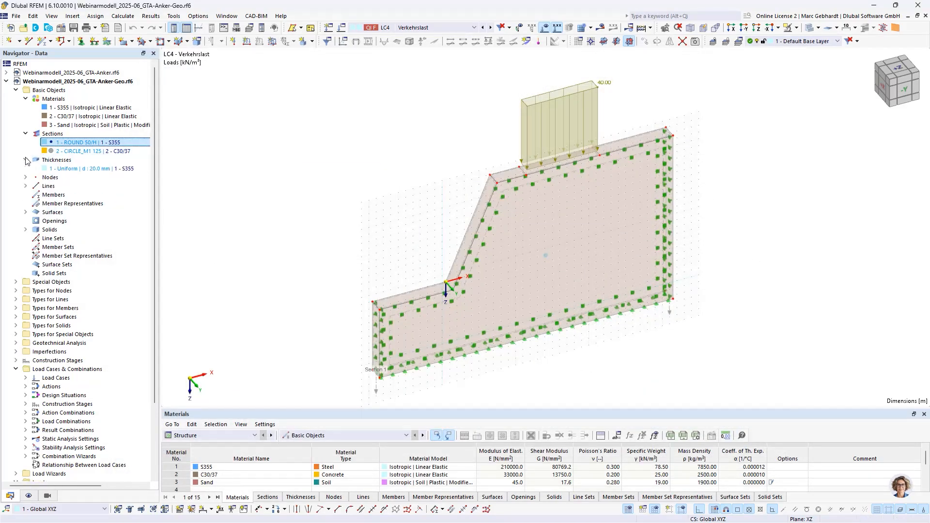
{"action": "left_click", "coordinate": [50, 169]}
{"action": "double_click", "coordinate": [50, 172]}
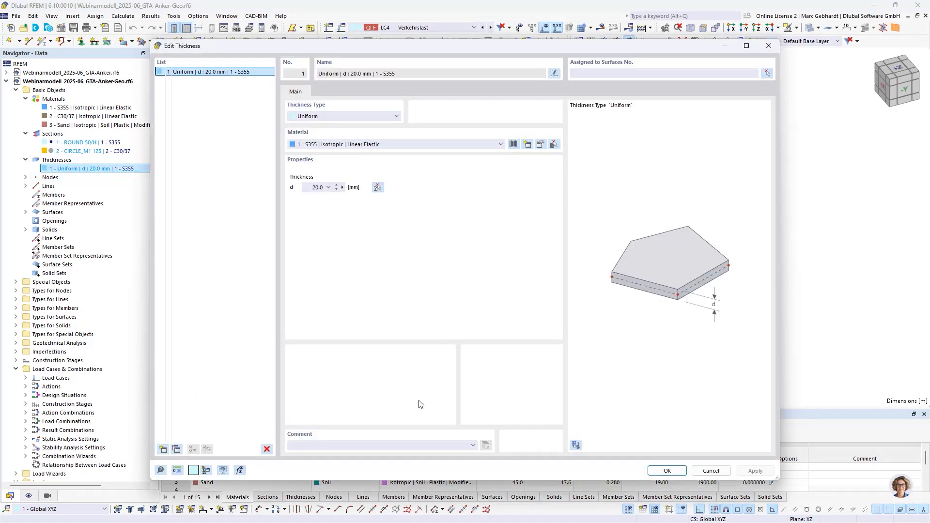
{"action": "left_click", "coordinate": [712, 471]}
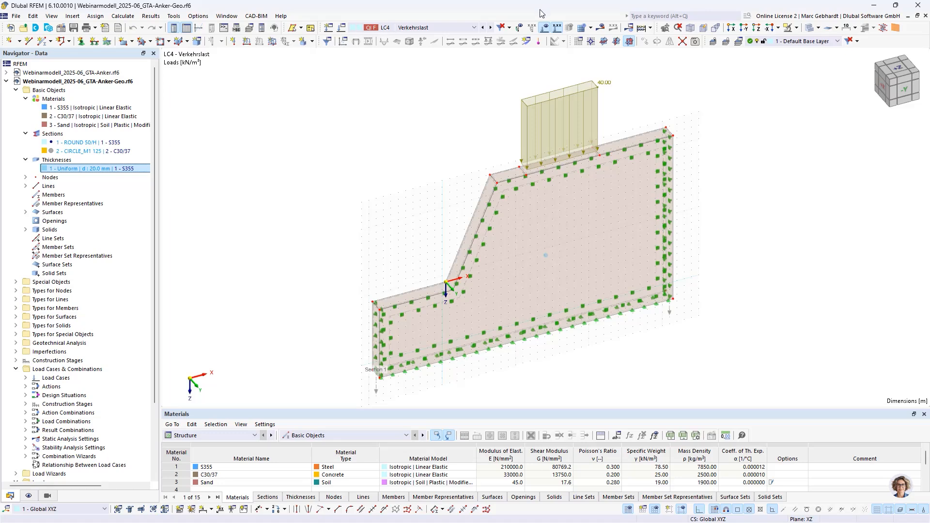
Search the program's commands for "globa" and open Edit Global Parameters.
{"action": "left_click", "coordinate": [690, 18]}
{"action": "type", "text": "globa"}
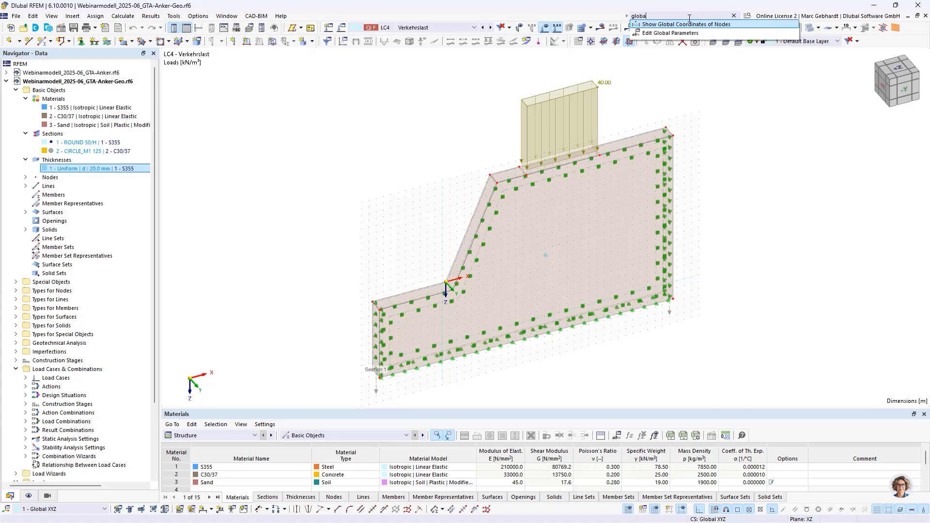
{"action": "left_click", "coordinate": [671, 33]}
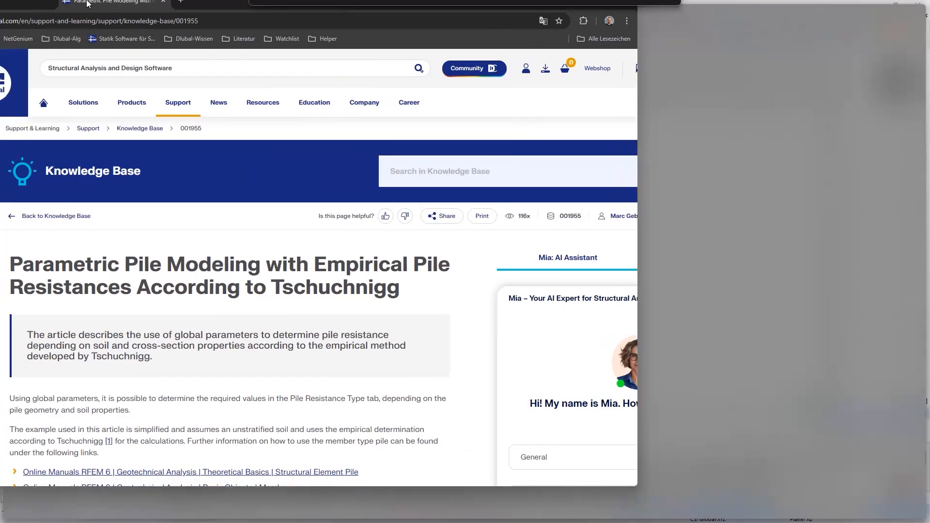
Skim the Dlubal Knowledge Base article on parametric pile modeling with empirical pile resistances according to Tschuchnigg in the browser.
{"action": "scroll", "coordinate": [356, 298], "scroll_direction": "down", "scroll_amount": 6}
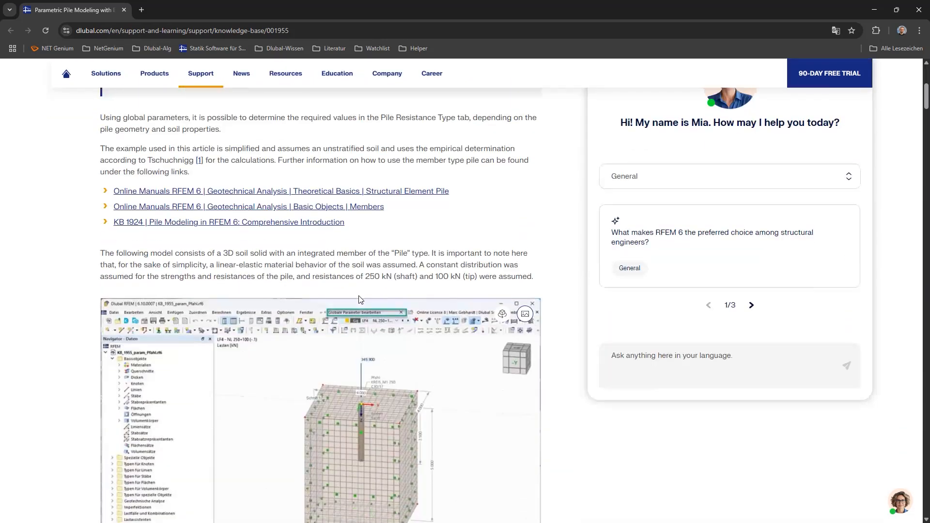
{"action": "scroll", "coordinate": [358, 194], "scroll_direction": "up", "scroll_amount": 3}
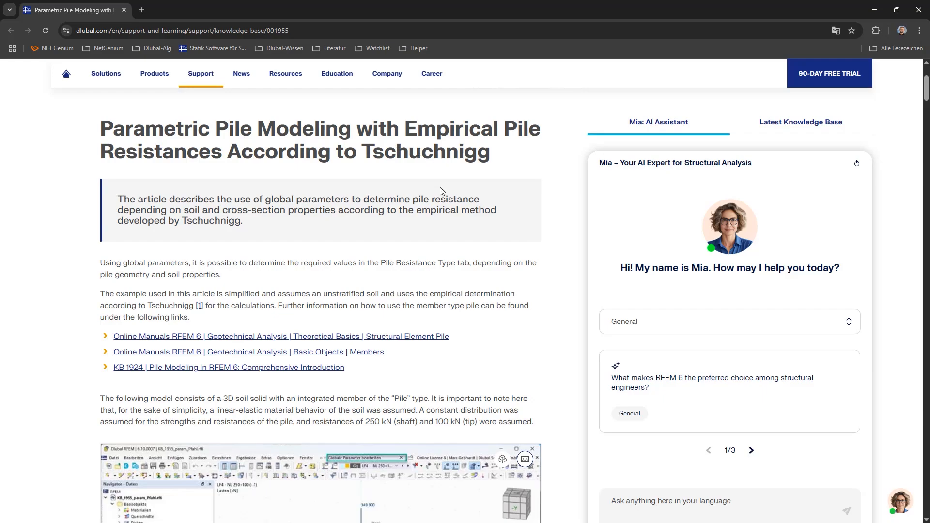
Read through the pile modeling article and locate the global parameters Excel files among its downloads.
{"action": "scroll", "coordinate": [425, 215], "scroll_direction": "down", "scroll_amount": 20}
{"action": "scroll", "coordinate": [425, 215], "scroll_direction": "down", "scroll_amount": 20}
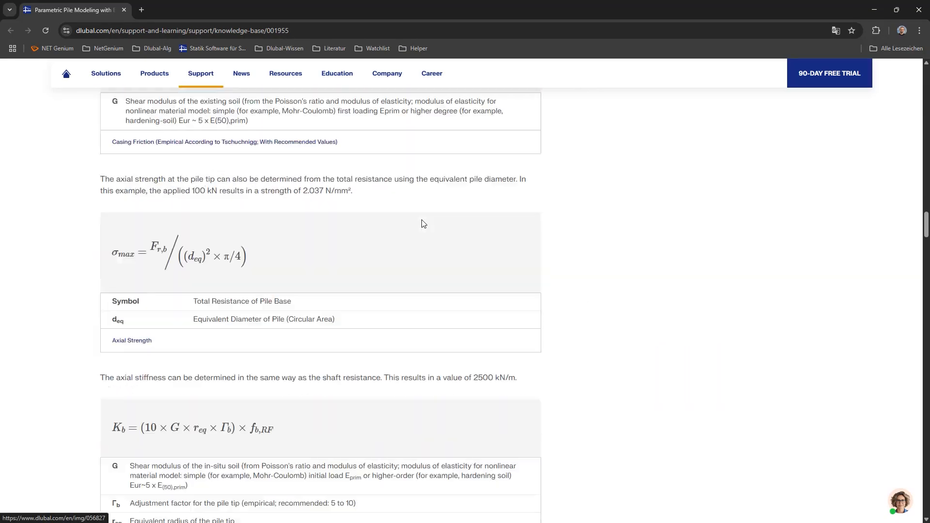
{"action": "scroll", "coordinate": [423, 224], "scroll_direction": "up", "scroll_amount": 12}
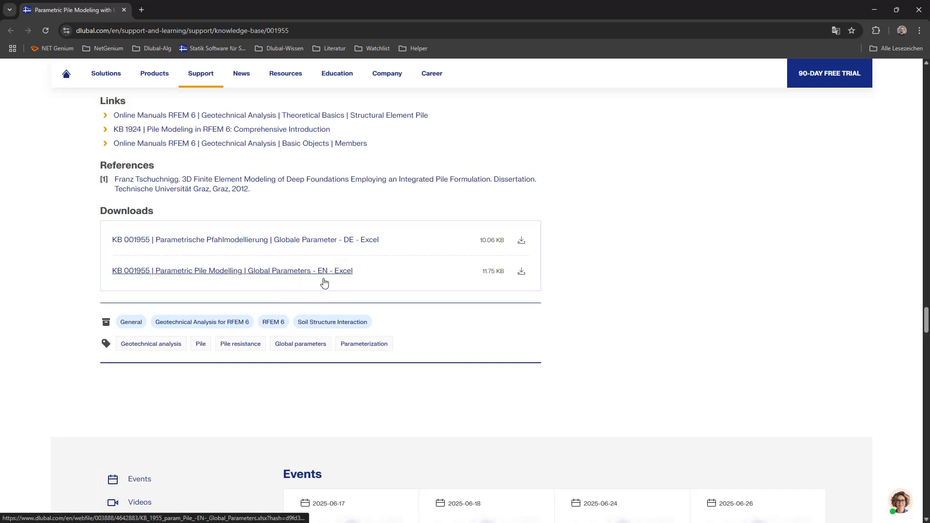
Switch back to RFEM and import the global parameters from KB_1955_param_Pile_-EN-_Global_Parameters.xlsx.
{"action": "left_click", "coordinate": [876, 11]}
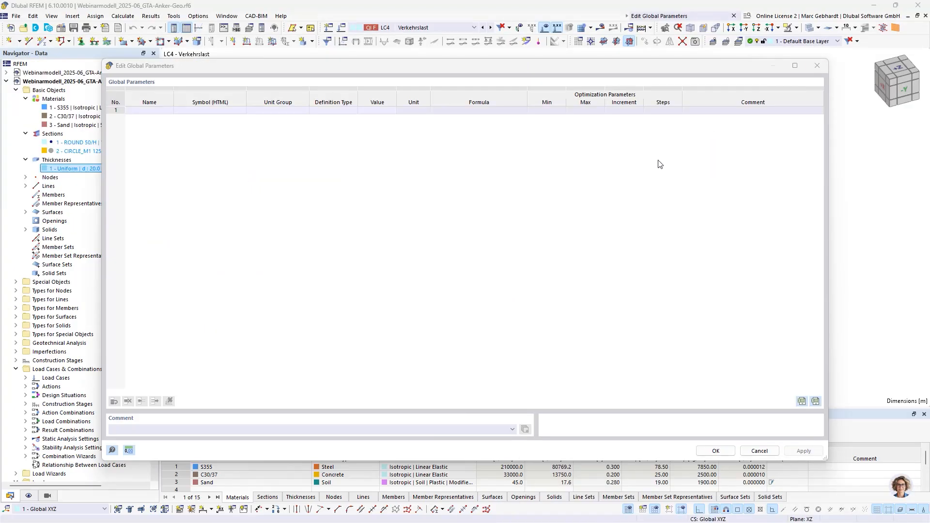
{"action": "left_click", "coordinate": [814, 402]}
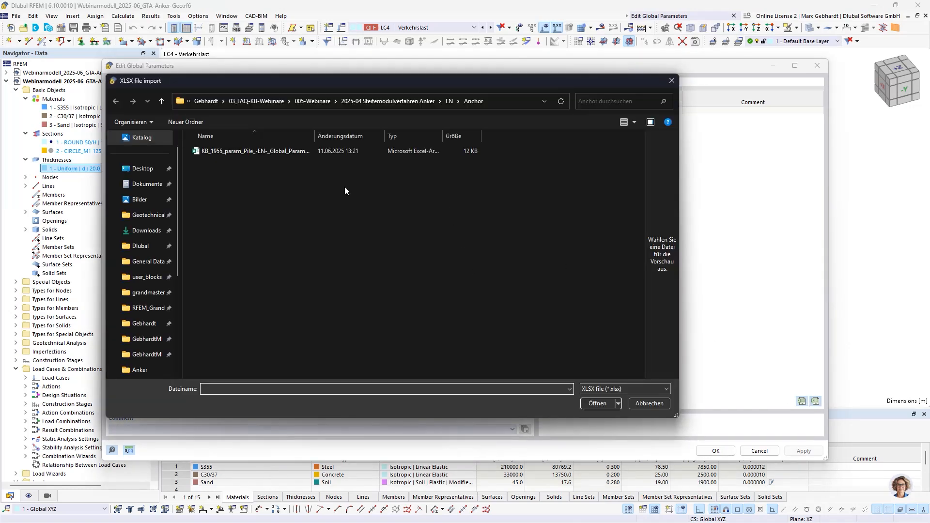
{"action": "left_click", "coordinate": [286, 153]}
{"action": "left_click", "coordinate": [598, 404]}
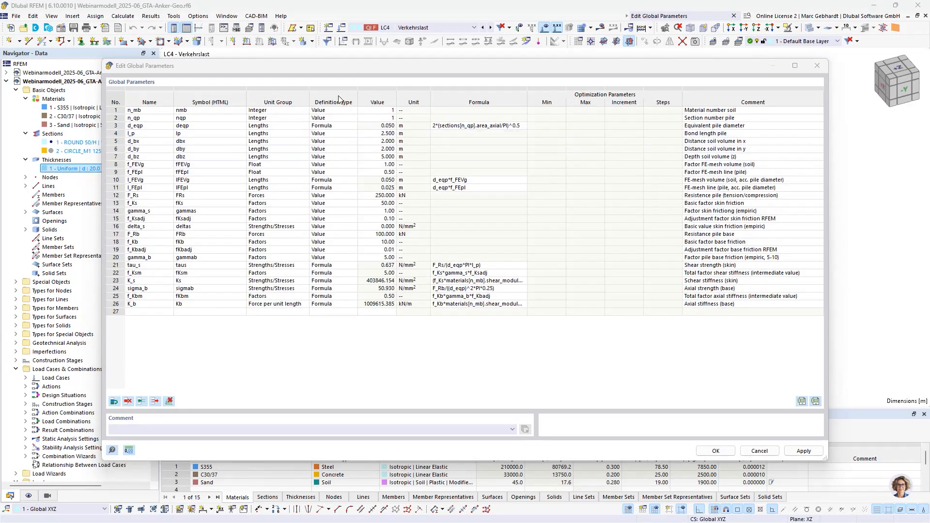
Set the soil material number n_mb to 3 and the pile section number n_qp to 2.
{"action": "left_click_drag", "start_coordinate": [357, 71], "coordinate": [406, 78]}
{"action": "left_click", "coordinate": [433, 118]}
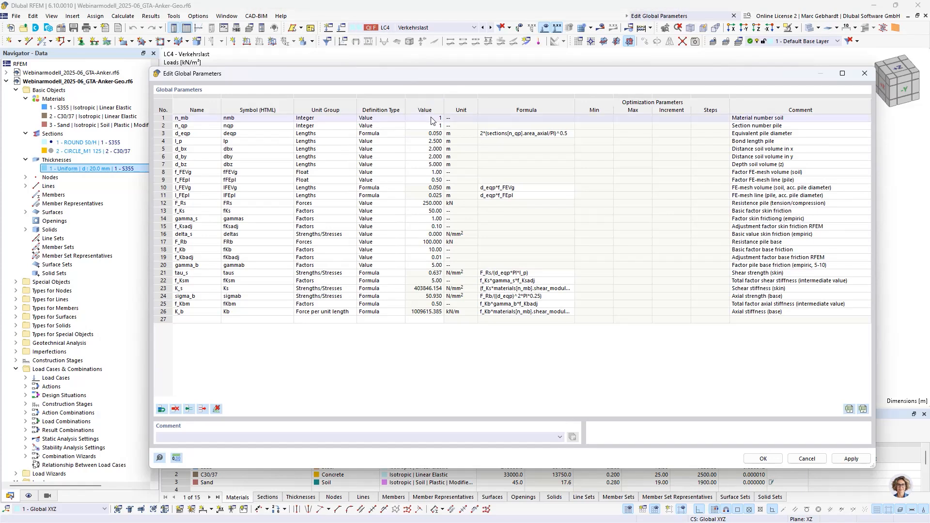
{"action": "left_click", "coordinate": [433, 118]}
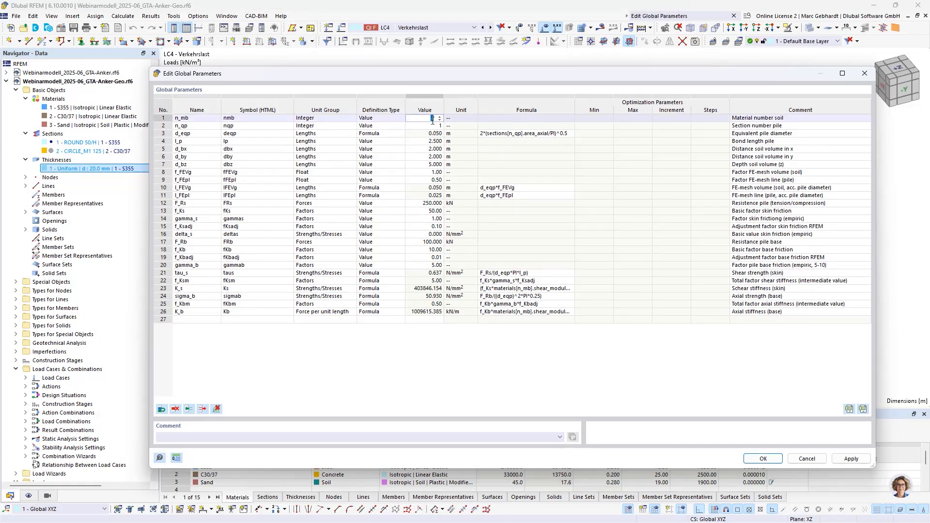
{"action": "type", "text": "3"}
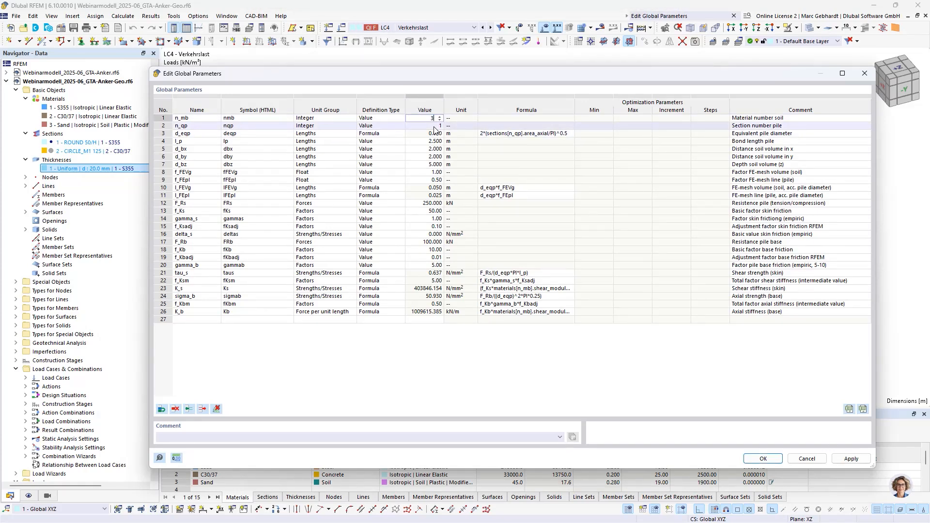
{"action": "left_click", "coordinate": [434, 125]}
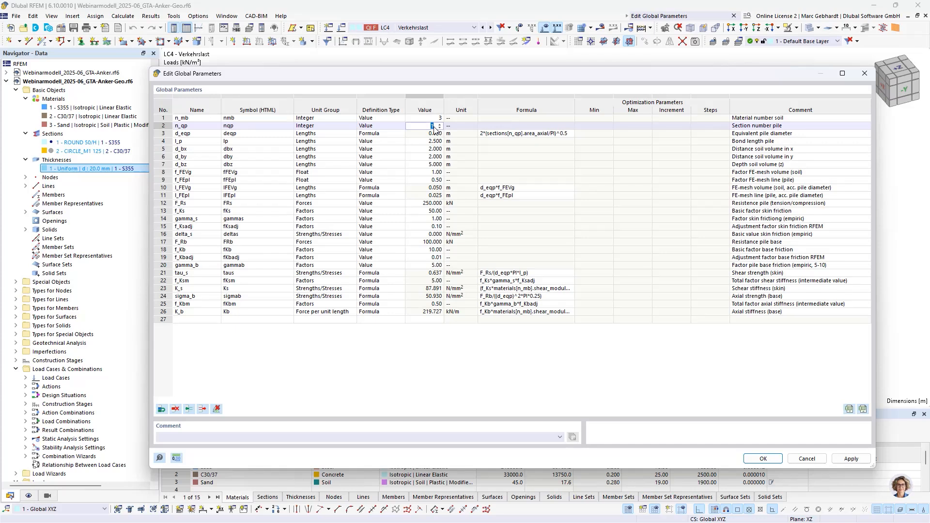
{"action": "type", "text": "2"}
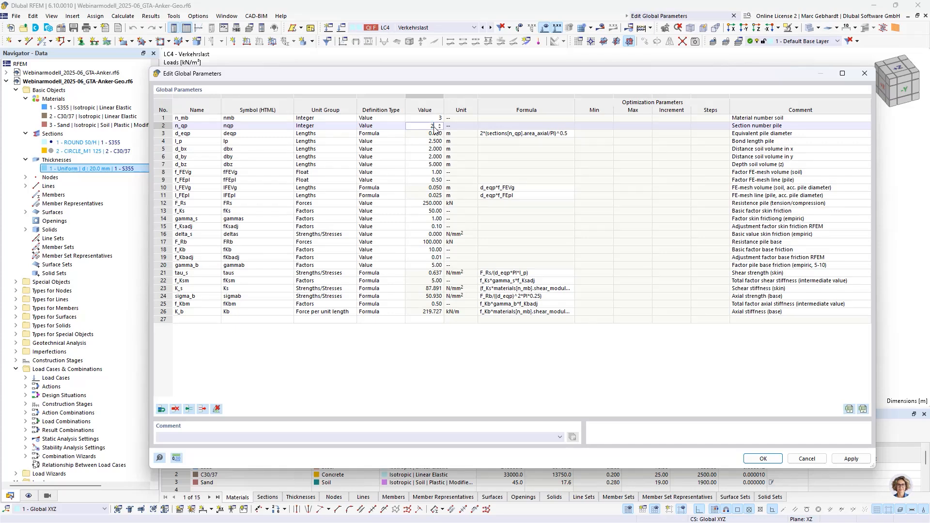
Set the FE-mesh factor for the soil volume to 2.00 and for the pile line to 1.00.
{"action": "left_click", "coordinate": [414, 142]}
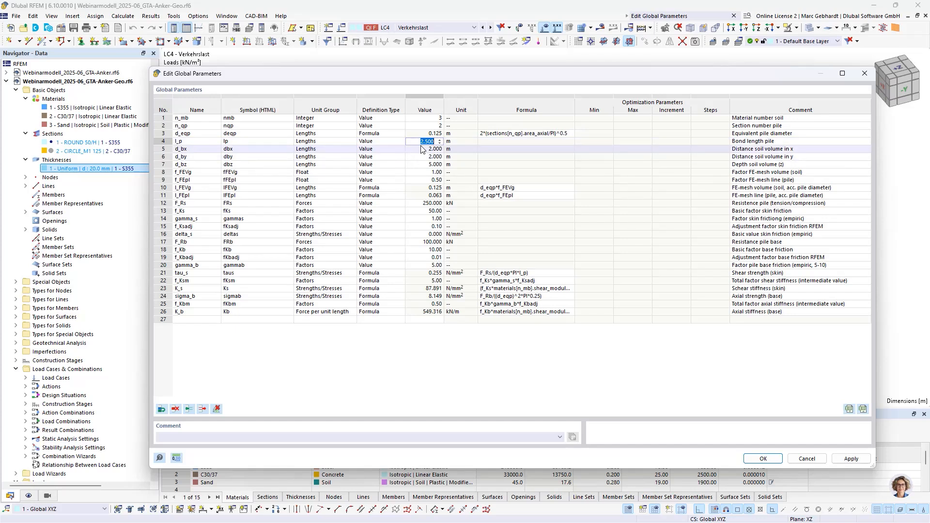
{"action": "left_click", "coordinate": [431, 175]}
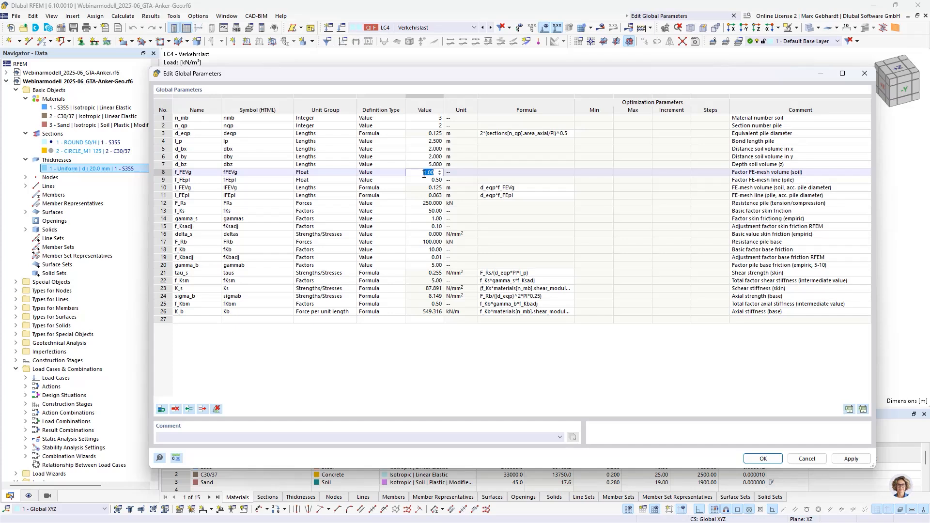
{"action": "left_click", "coordinate": [425, 180]}
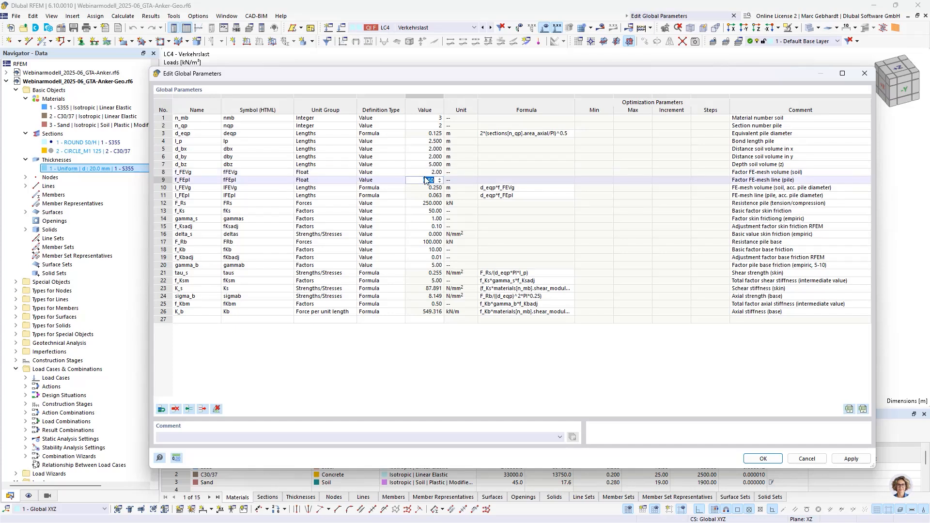
{"action": "key", "text": "Up"}
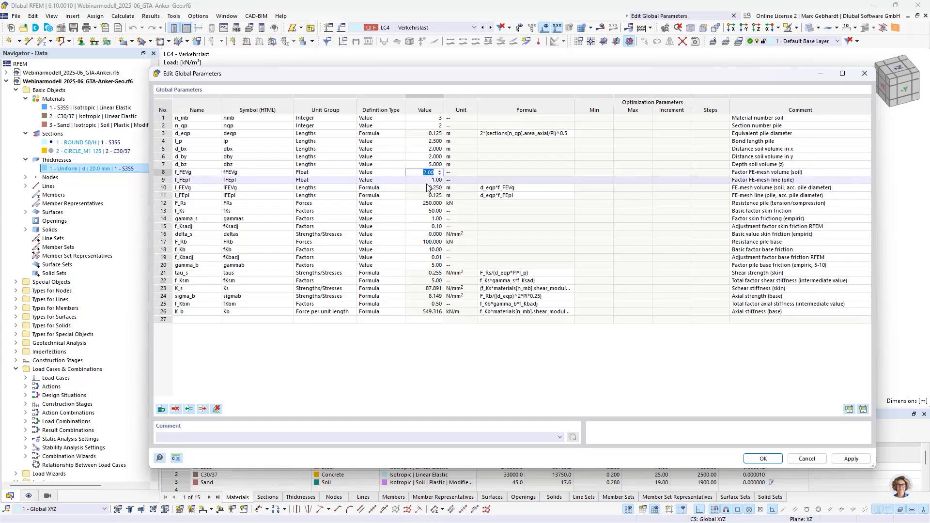
Set the pile base resistance F_Rb to 0 kN and accept the global parameters.
{"action": "left_click", "coordinate": [428, 242]}
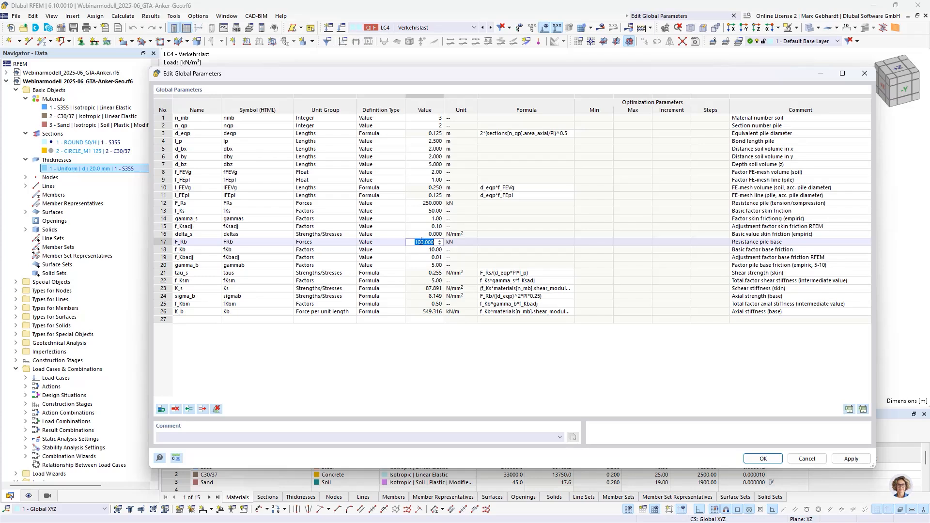
{"action": "type", "text": "0"}
{"action": "left_click", "coordinate": [412, 250]}
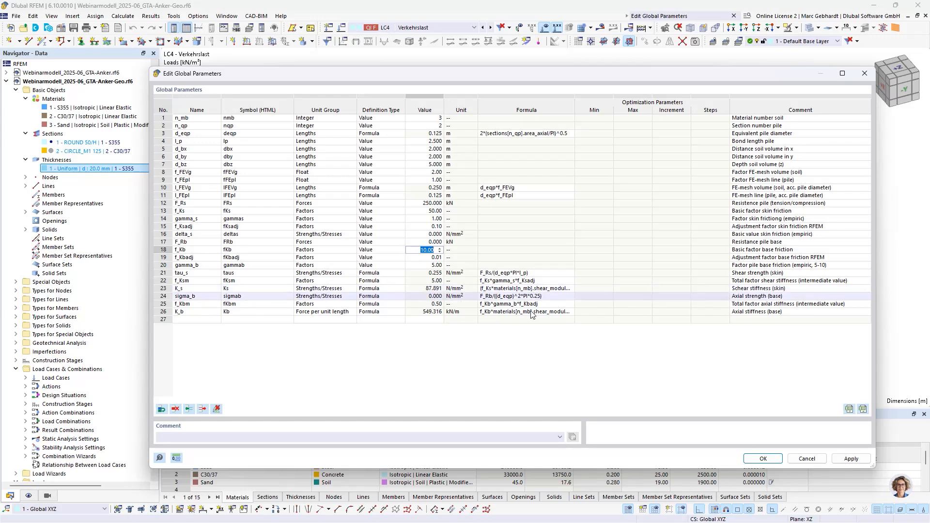
{"action": "left_click", "coordinate": [759, 460]}
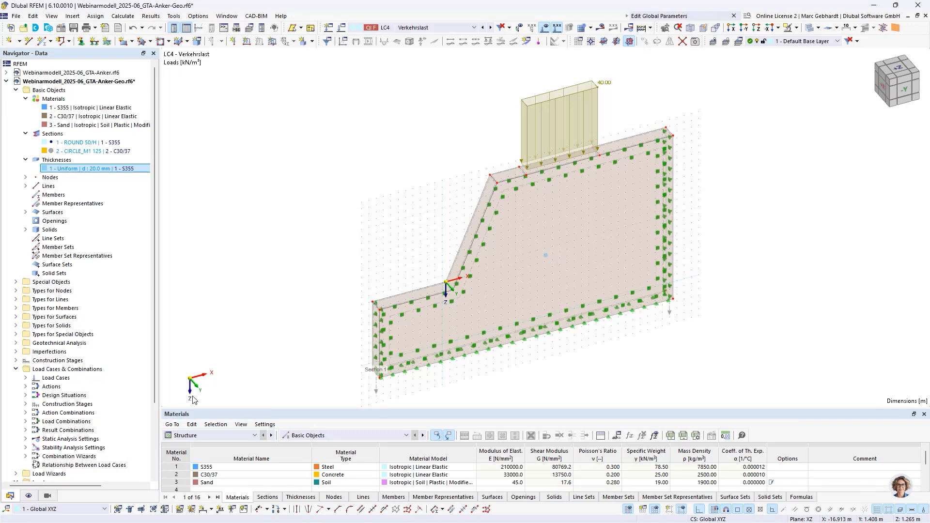
Create and activate a 3-point coordinate system named Anchor with origin (0, 0, 0), +U point (0, 1, 0) and UW-plane point (3, 0, -7) m.
{"action": "left_click", "coordinate": [7, 510]}
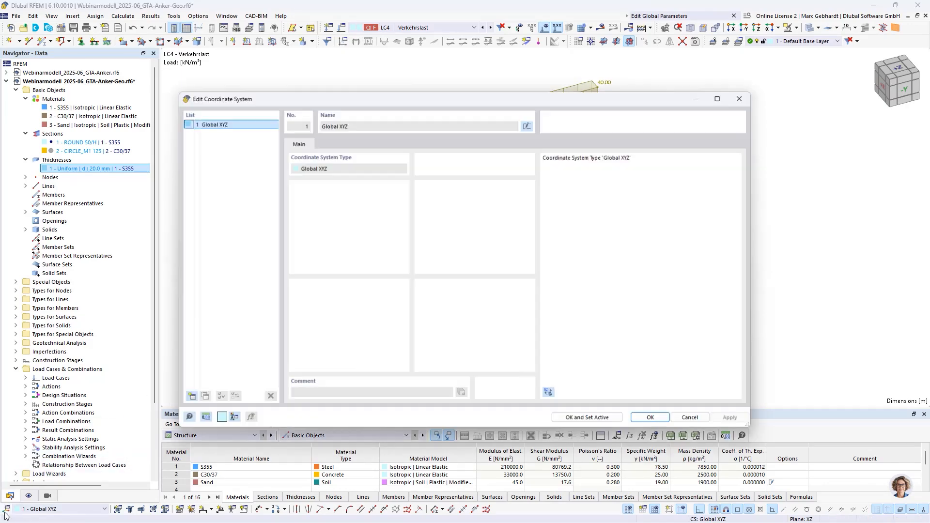
{"action": "left_click", "coordinate": [194, 398]}
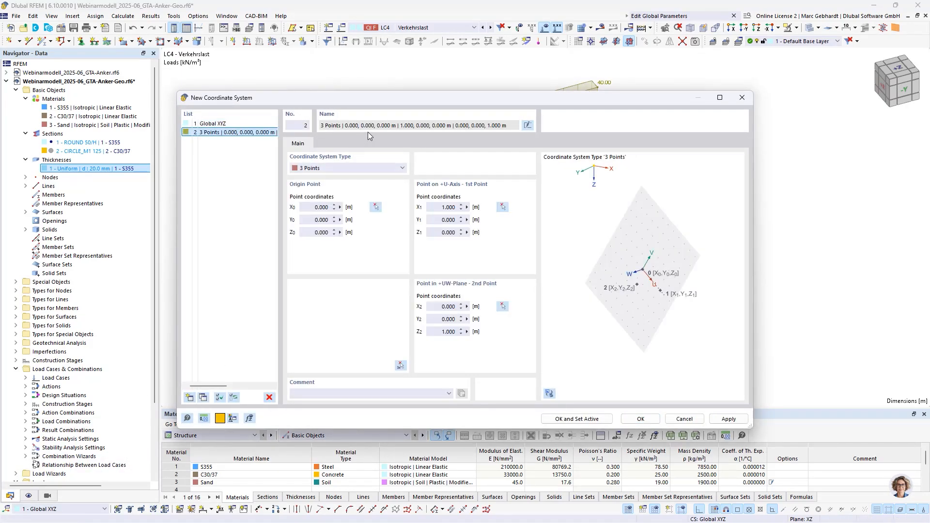
{"action": "left_click", "coordinate": [528, 125]}
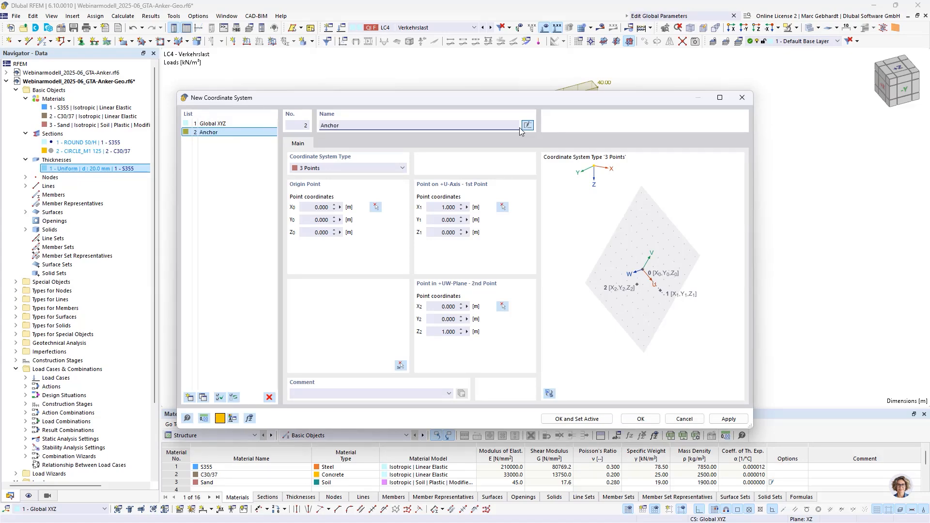
{"action": "left_click", "coordinate": [400, 365]}
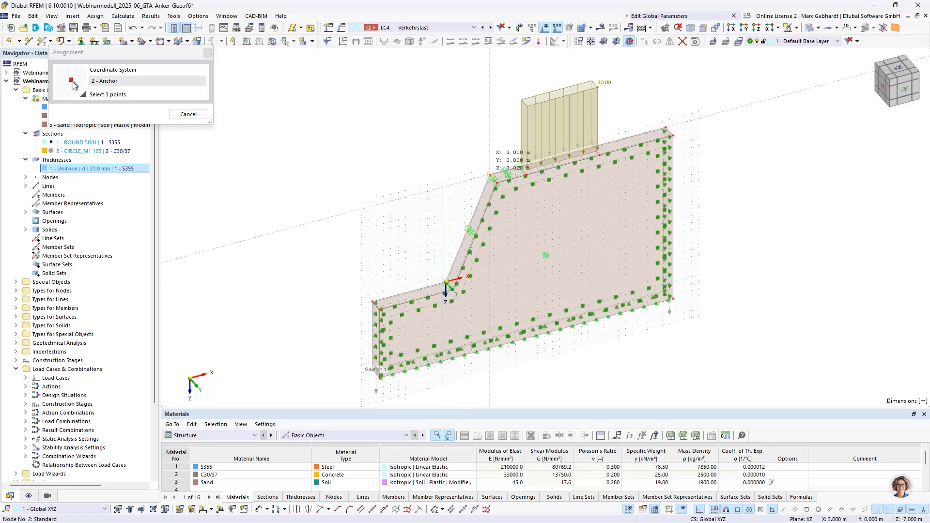
{"action": "left_click", "coordinate": [490, 175]}
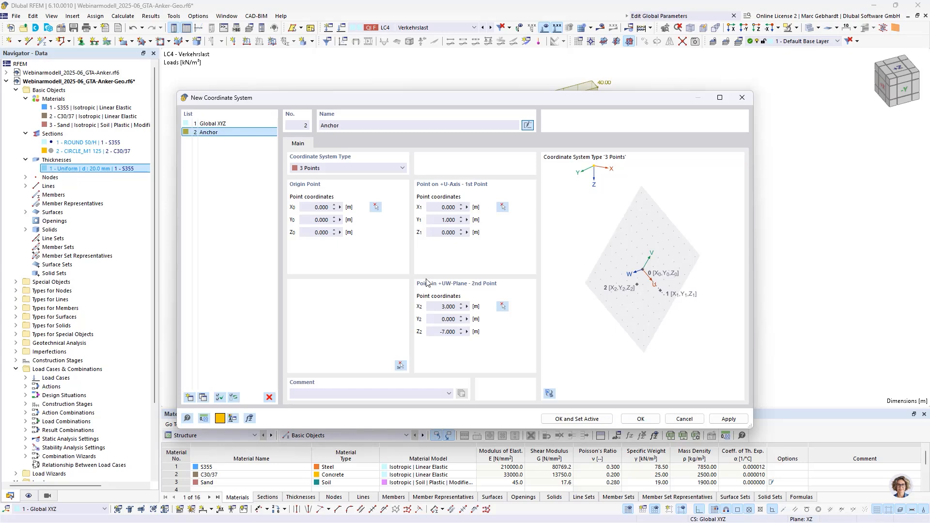
{"action": "left_click", "coordinate": [577, 419]}
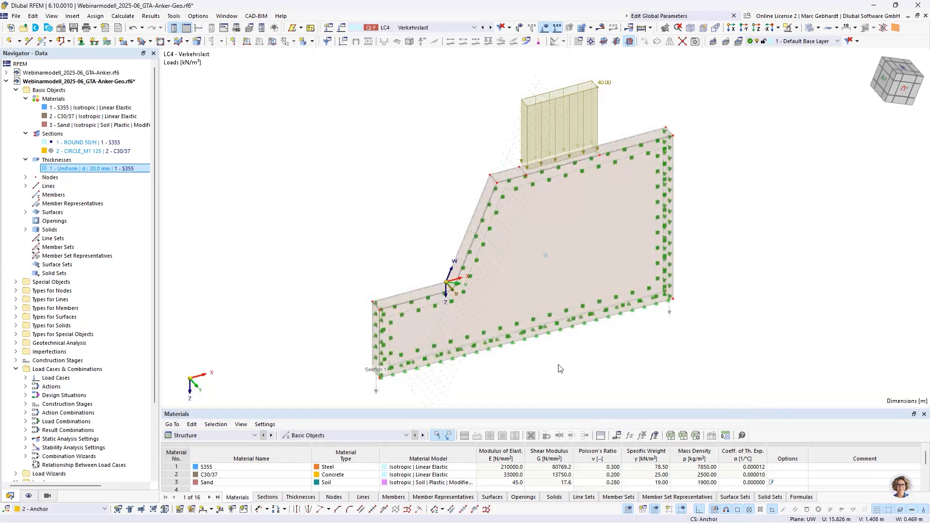
Place the work plane origin on the rear slope edge at U 0, V 0, W 3.808 m.
{"action": "scroll", "coordinate": [504, 280], "scroll_direction": "up", "scroll_amount": 2}
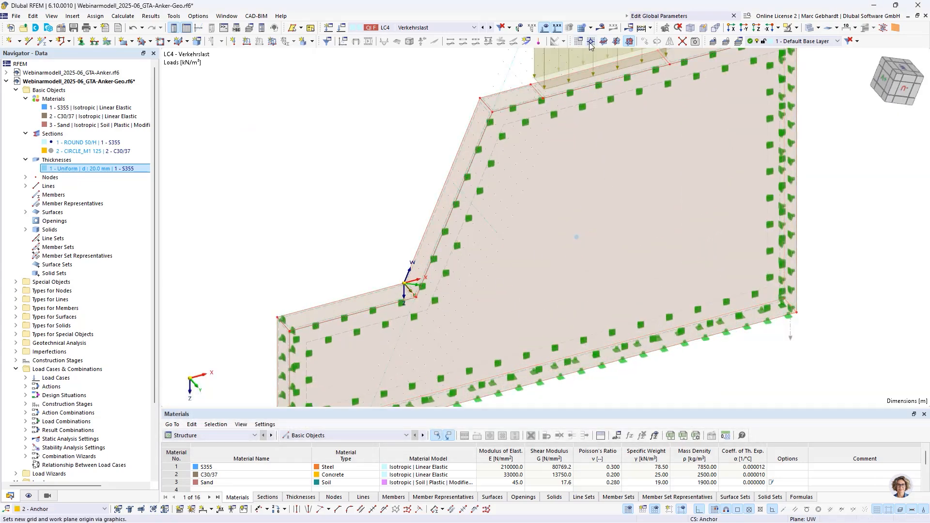
{"action": "left_click", "coordinate": [591, 41]}
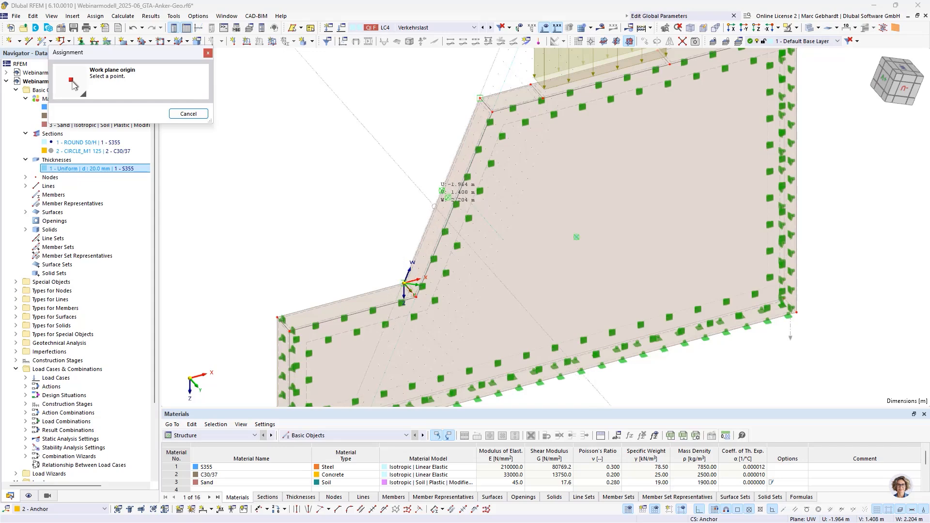
{"action": "scroll", "coordinate": [441, 191], "scroll_direction": "up", "scroll_amount": 1}
{"action": "scroll", "coordinate": [441, 190], "scroll_direction": "up", "scroll_amount": 1}
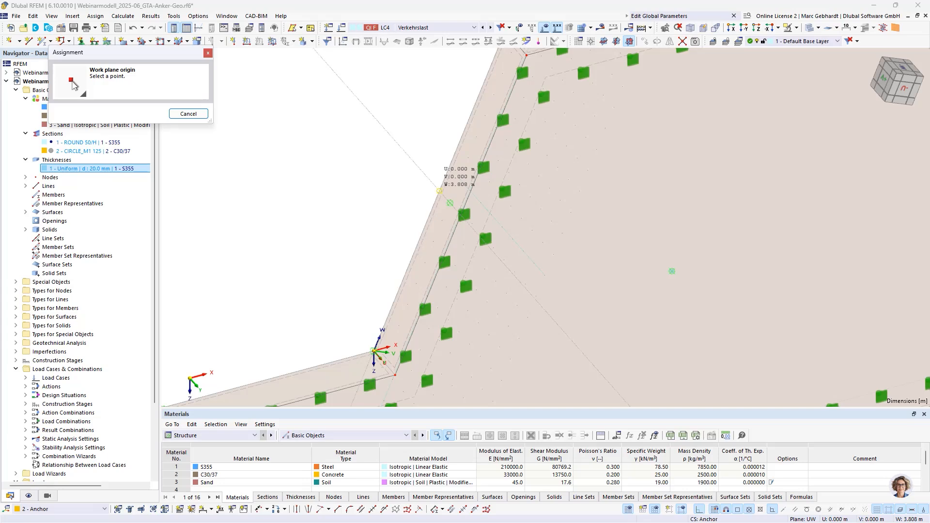
{"action": "left_click", "coordinate": [440, 191]}
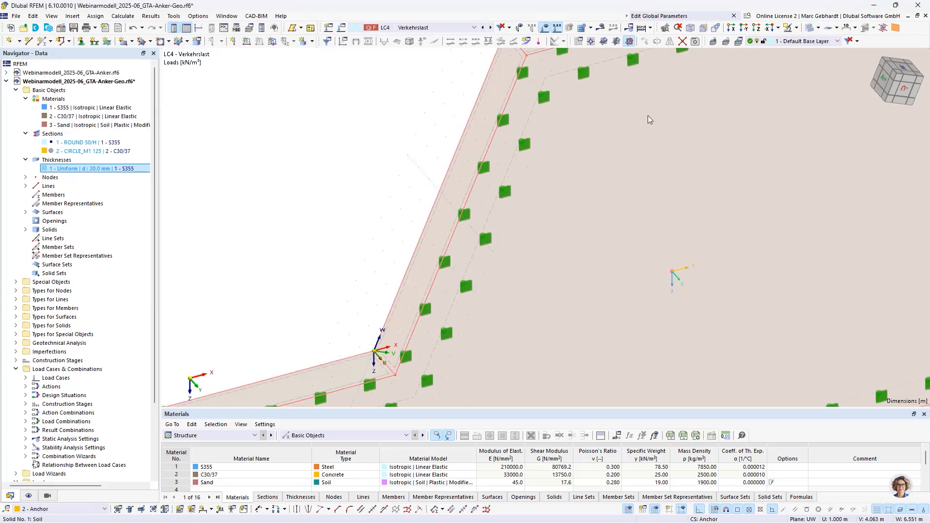
Change the work plane origin to U 0.500 m and V -0.010 m, and switch the work plane to VW.
{"action": "left_click", "coordinate": [578, 41]}
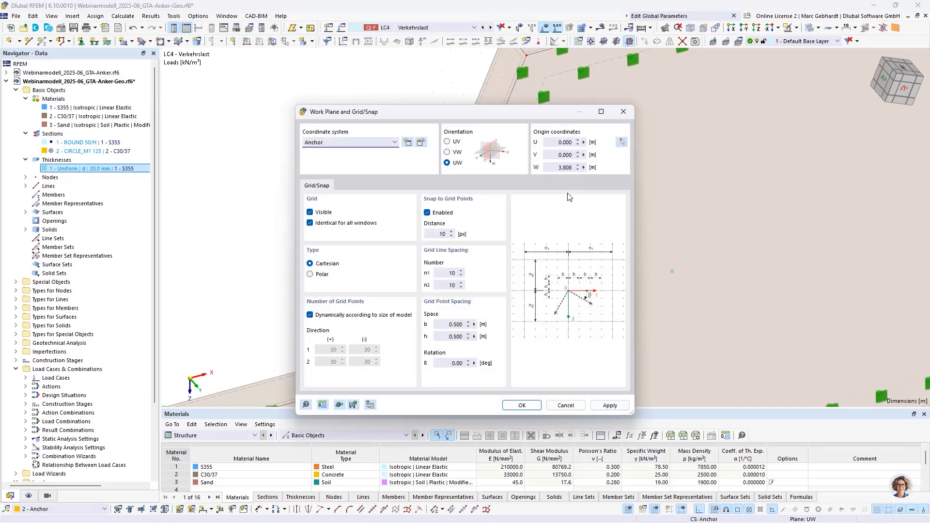
{"action": "left_click_drag", "start_coordinate": [551, 118], "coordinate": [673, 88]}
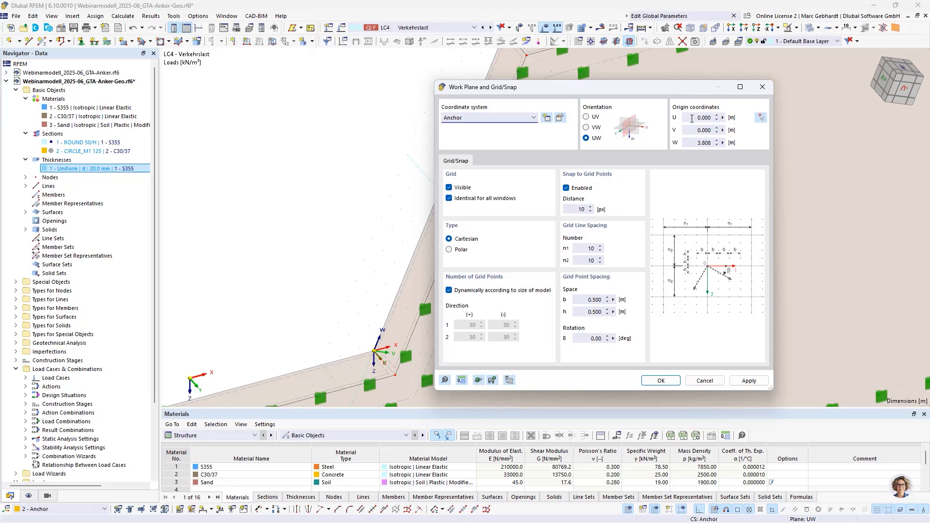
{"action": "left_click_drag", "start_coordinate": [704, 116], "coordinate": [708, 117]}
{"action": "type", "text": "5"}
{"action": "left_click", "coordinate": [701, 130]}
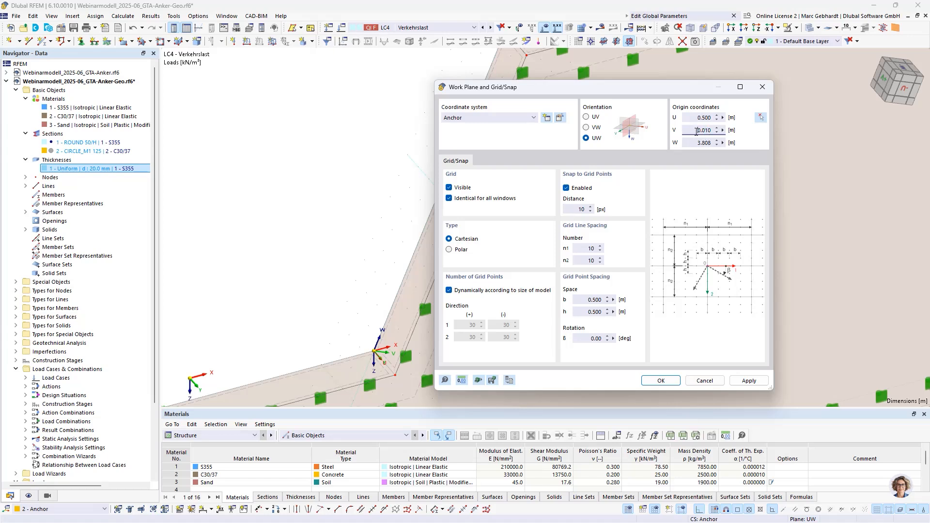
{"action": "left_click", "coordinate": [660, 381]}
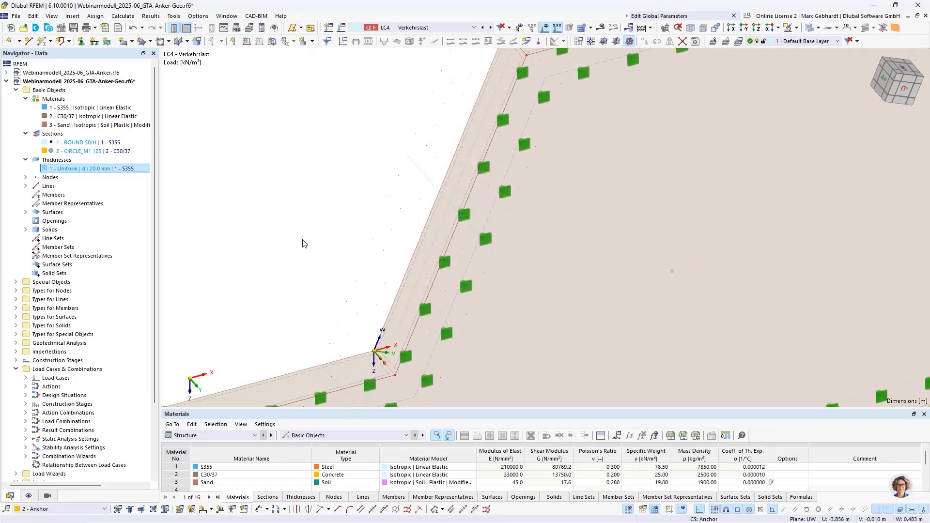
{"action": "left_click", "coordinate": [616, 42]}
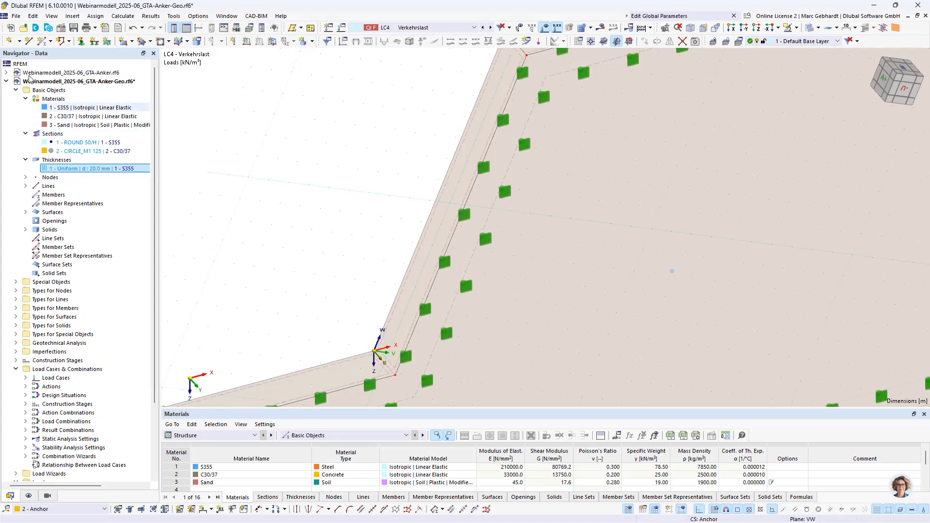
Start a new member of type Anchor with the unbonded tendon located at member start i.
{"action": "left_click", "coordinate": [43, 40]}
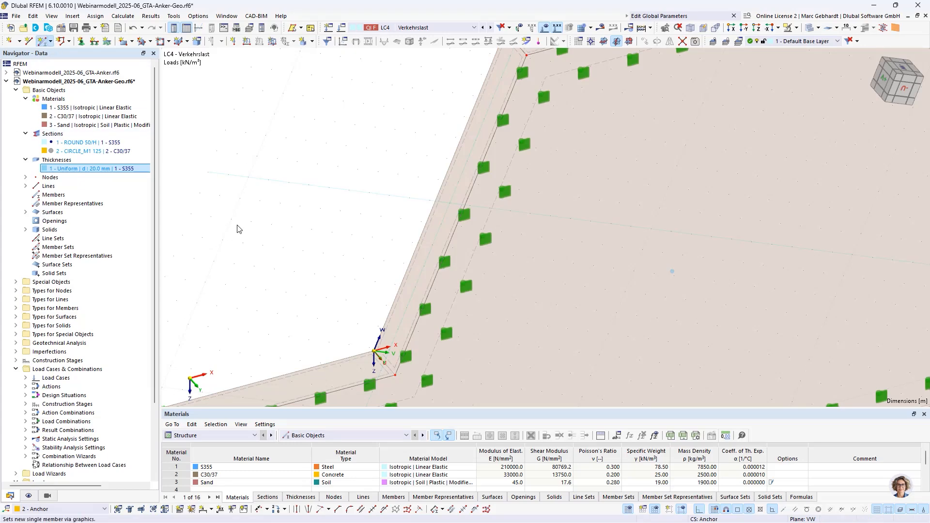
{"action": "double_click", "coordinate": [237, 229]}
{"action": "left_click", "coordinate": [237, 133]}
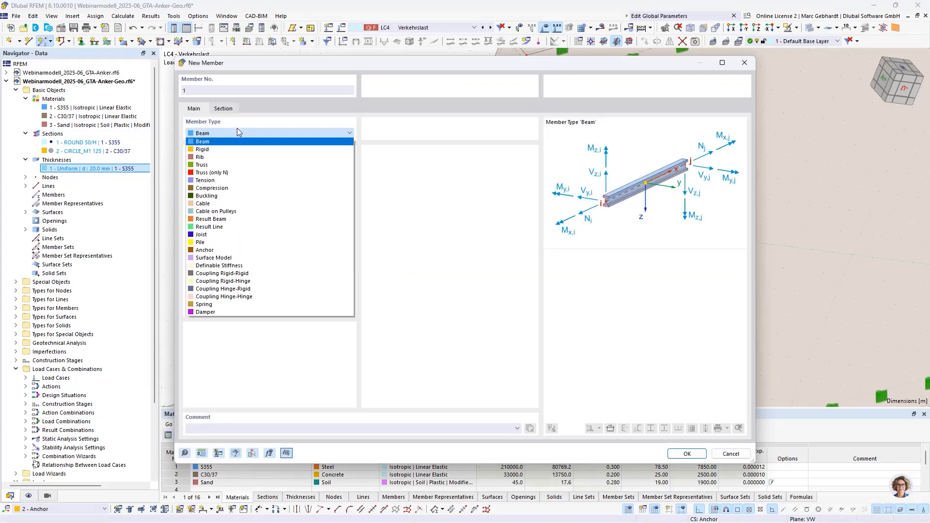
{"action": "left_click", "coordinate": [205, 250]}
{"action": "left_click", "coordinate": [224, 109]}
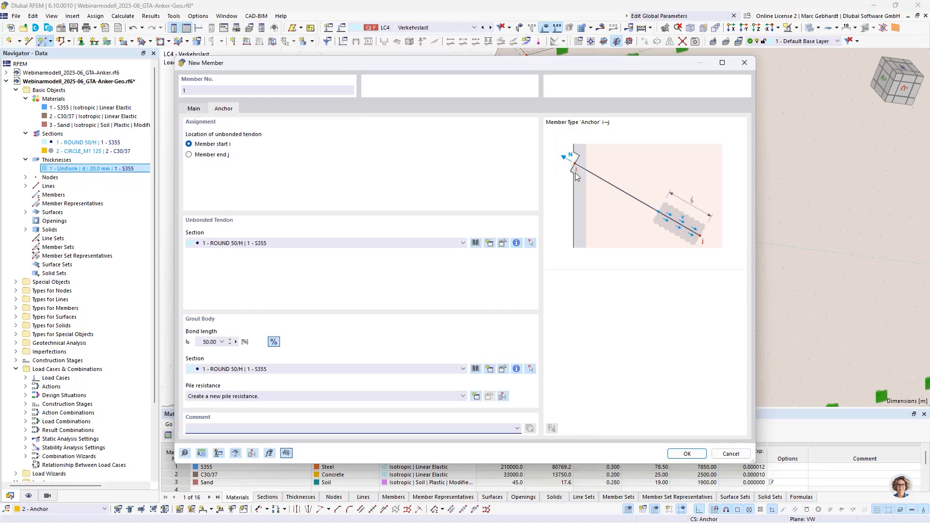
{"action": "left_click", "coordinate": [210, 156]}
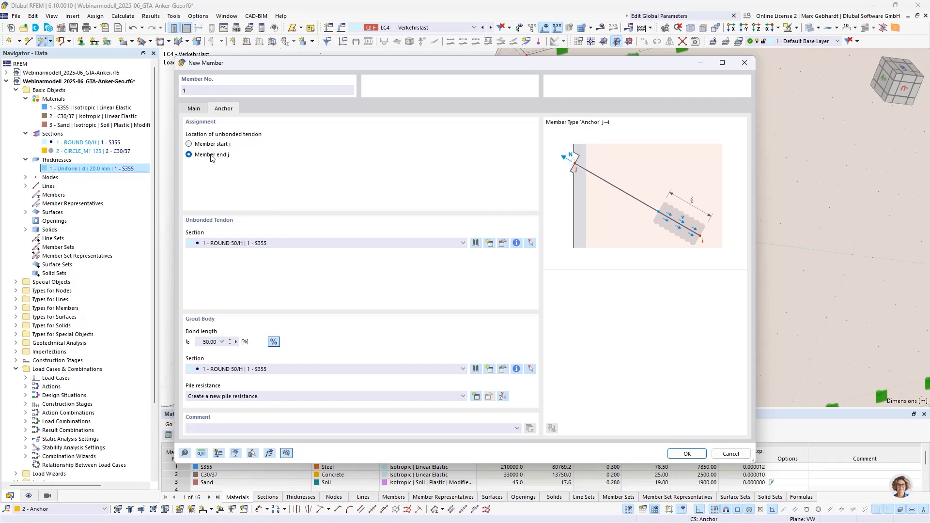
{"action": "left_click", "coordinate": [210, 145]}
{"action": "left_click", "coordinate": [210, 155]}
{"action": "left_click", "coordinate": [211, 144]}
Define the grout body with an absolute bond length linked to global parameter l_p and section 2 - CIRCLE_M1 125.
{"action": "left_click", "coordinate": [273, 342]}
{"action": "left_click", "coordinate": [237, 342]}
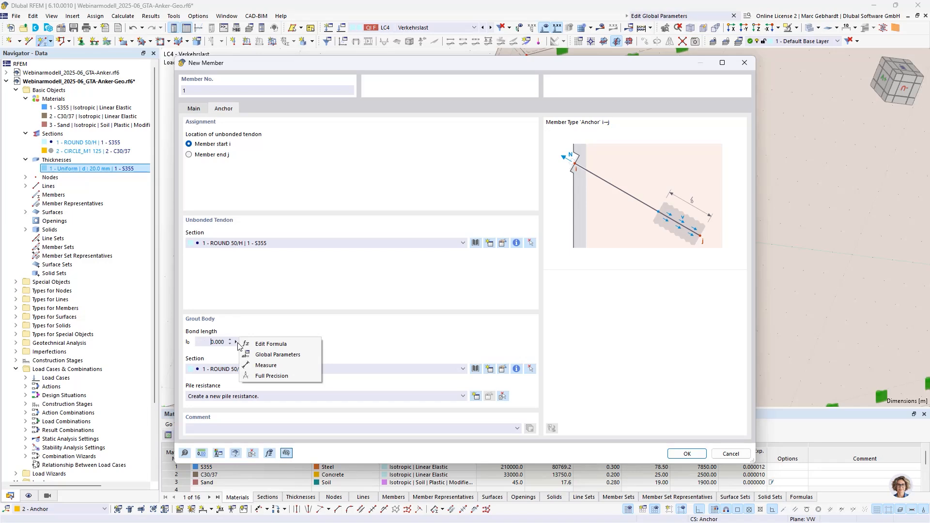
{"action": "left_click", "coordinate": [257, 354]}
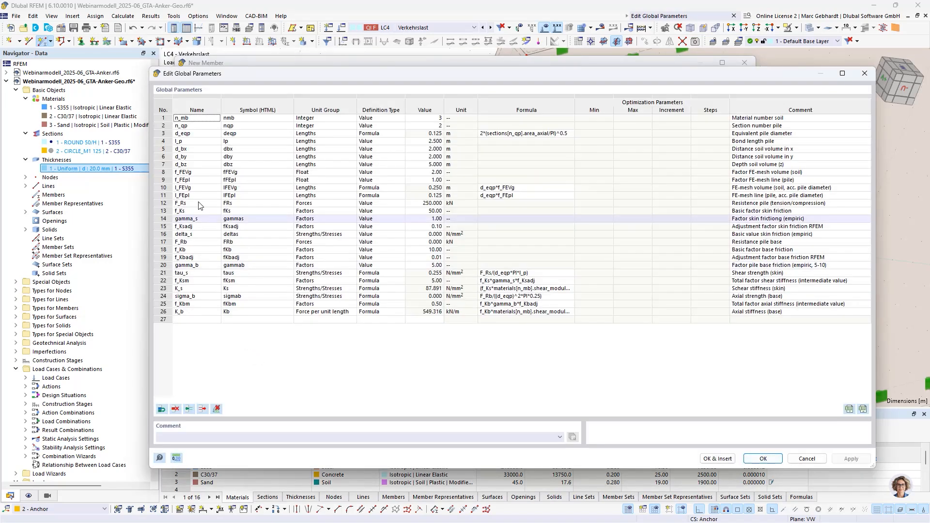
{"action": "left_click", "coordinate": [174, 142]}
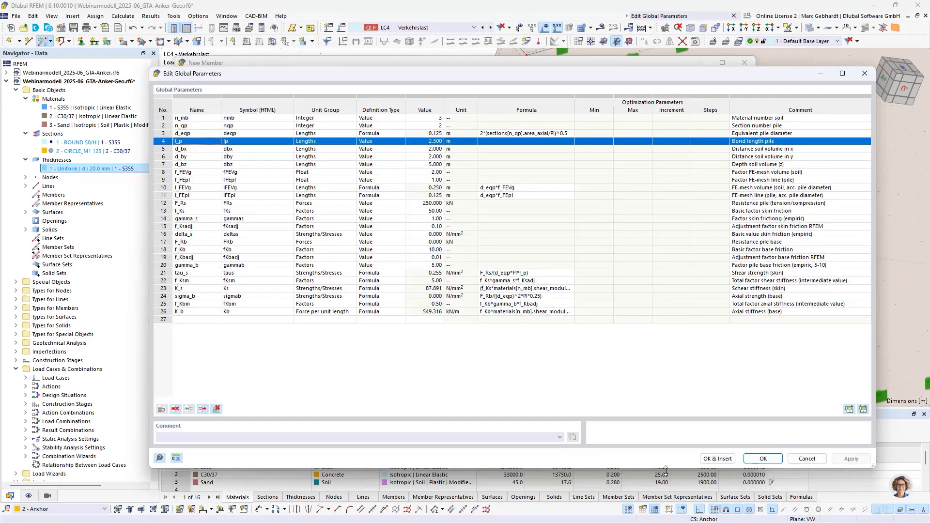
{"action": "left_click", "coordinate": [715, 458]}
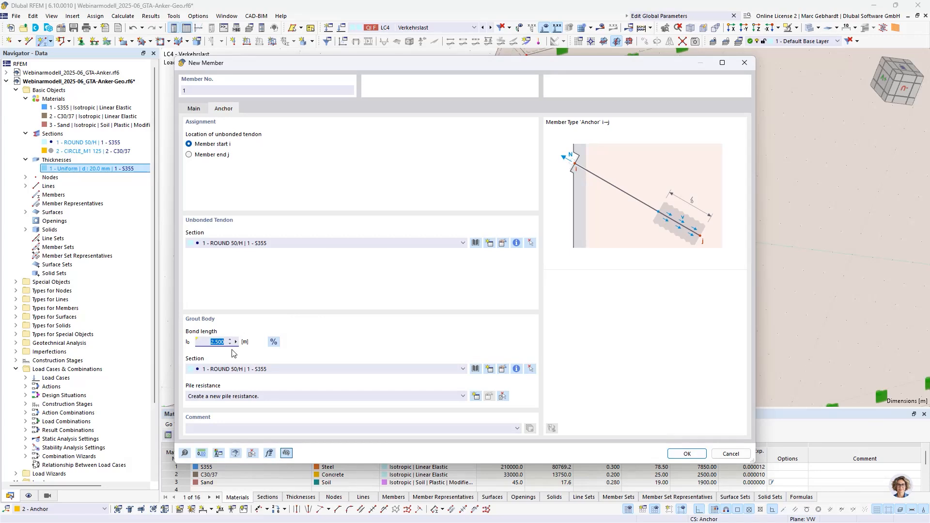
{"action": "left_click", "coordinate": [375, 370]}
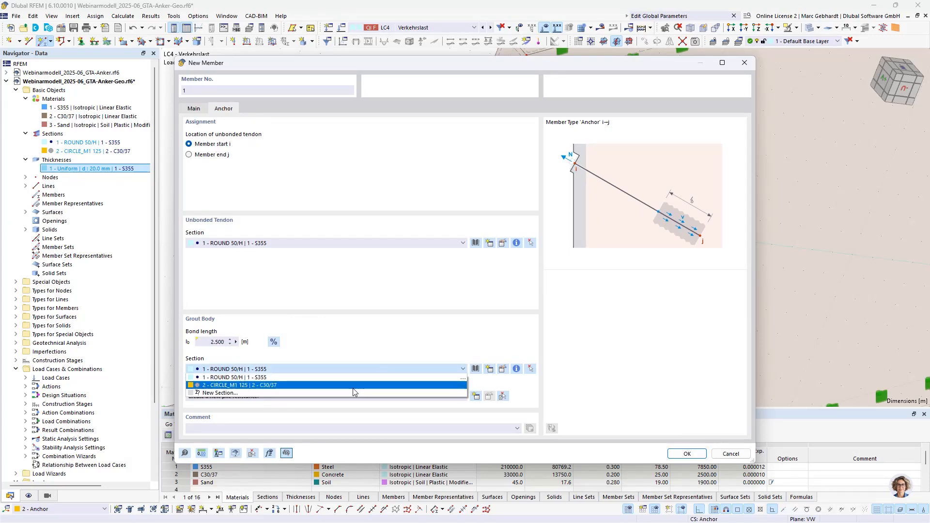
{"action": "left_click", "coordinate": [352, 386]}
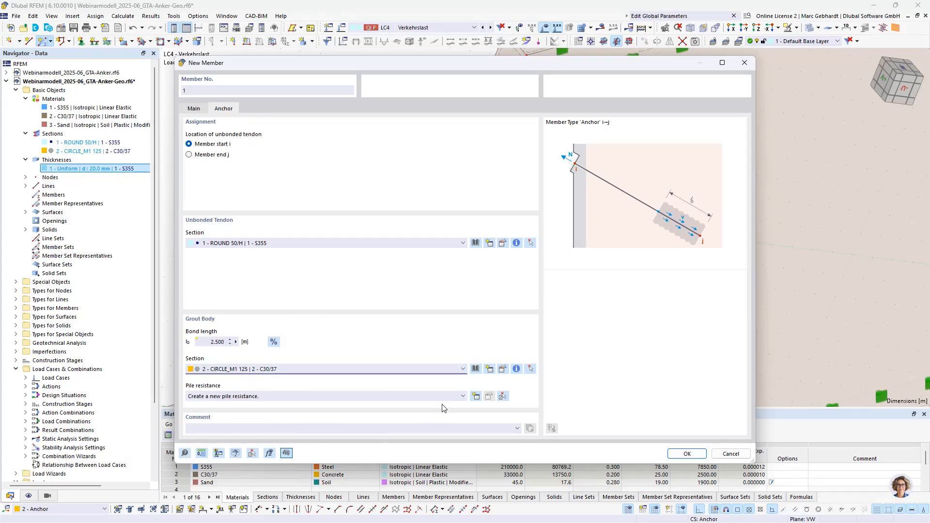
Create a new trapezoidal pile resistance and link its start and end shear strength to global parameter tau_s.
{"action": "left_click", "coordinate": [476, 397]}
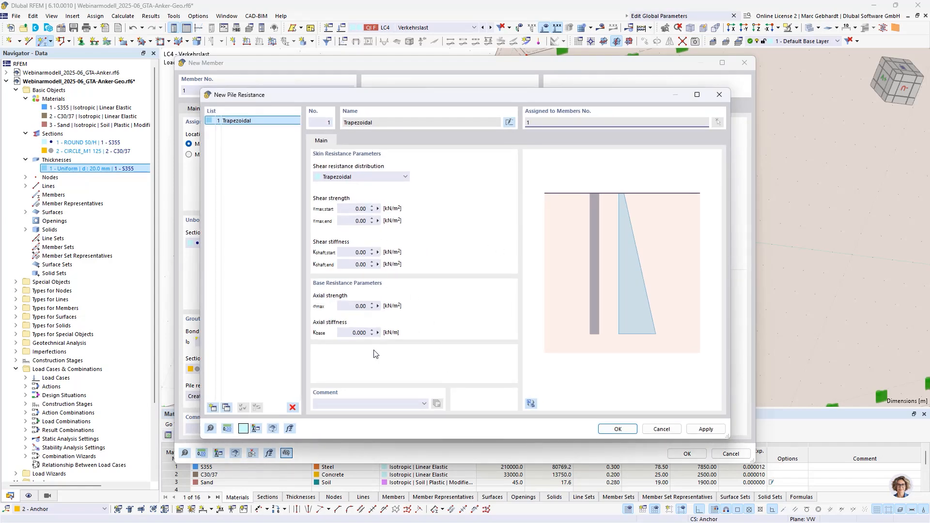
{"action": "left_click", "coordinate": [378, 208]}
{"action": "left_click", "coordinate": [407, 222]}
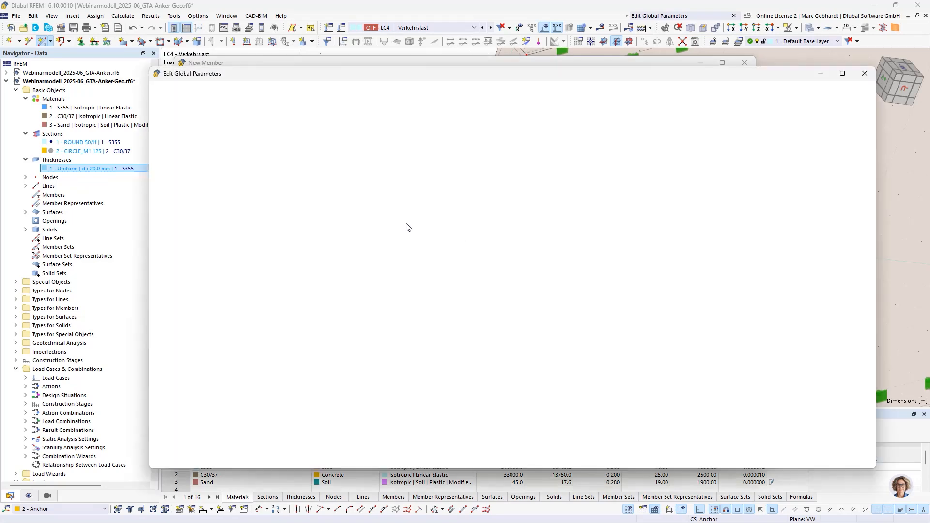
{"action": "left_click", "coordinate": [171, 273]}
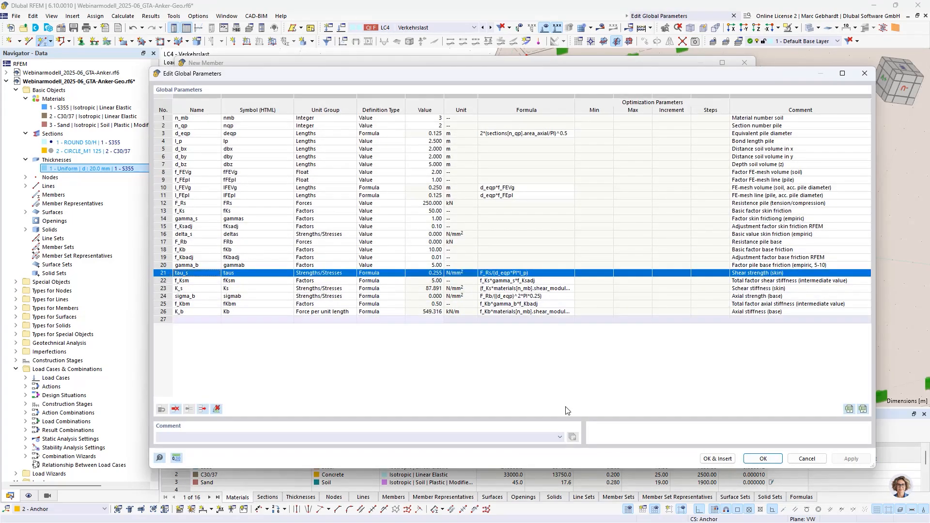
{"action": "left_click", "coordinate": [716, 460]}
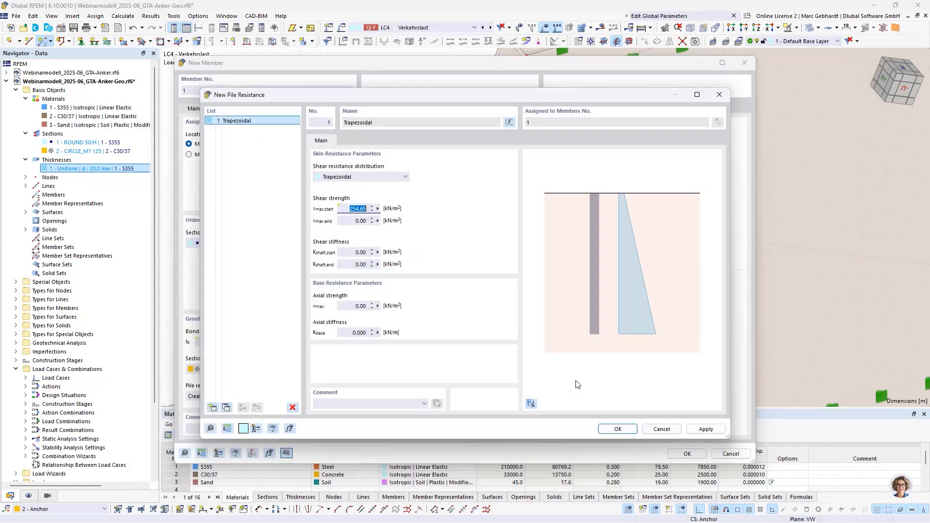
{"action": "left_click", "coordinate": [289, 429]}
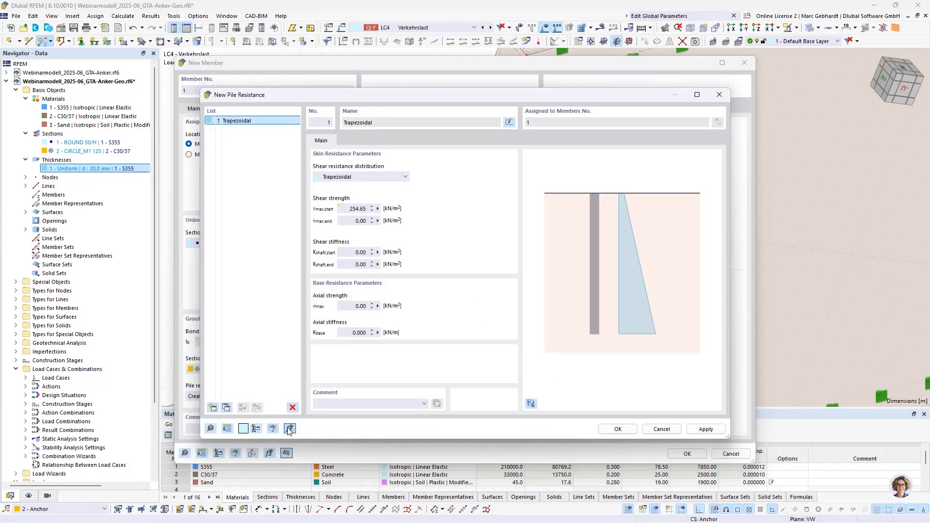
{"action": "left_click", "coordinate": [348, 210]}
{"action": "left_click_drag", "start_coordinate": [348, 210], "coordinate": [370, 209]}
{"action": "key", "text": "ctrl+c"}
{"action": "left_click", "coordinate": [347, 220]}
{"action": "key", "text": "ctrl+v"}
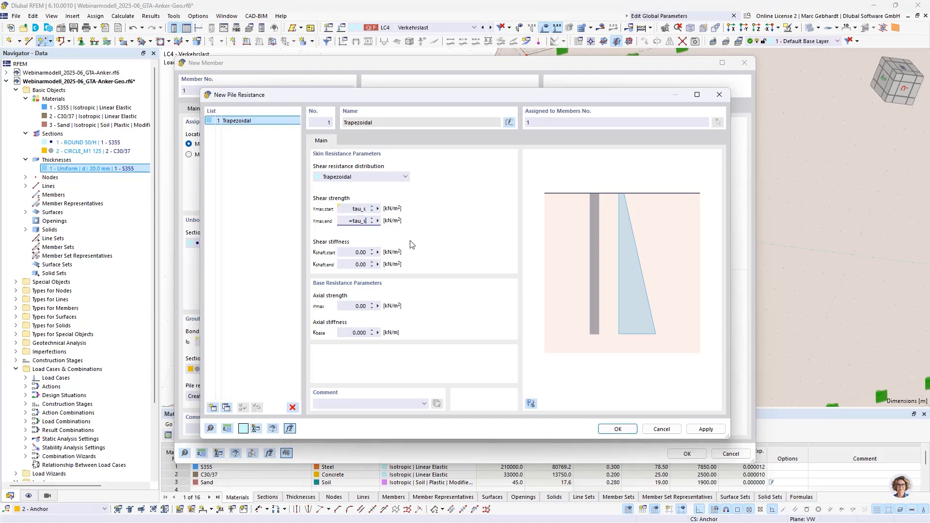
Link the pile resistance's start and end shear stiffness to global parameter K_s.
{"action": "left_click", "coordinate": [378, 253]}
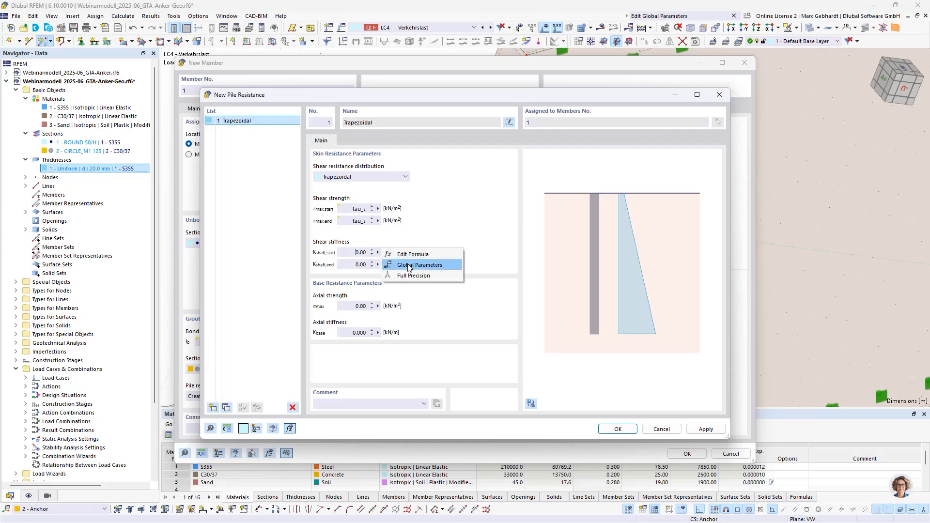
{"action": "left_click", "coordinate": [408, 265]}
{"action": "left_click", "coordinate": [163, 290]}
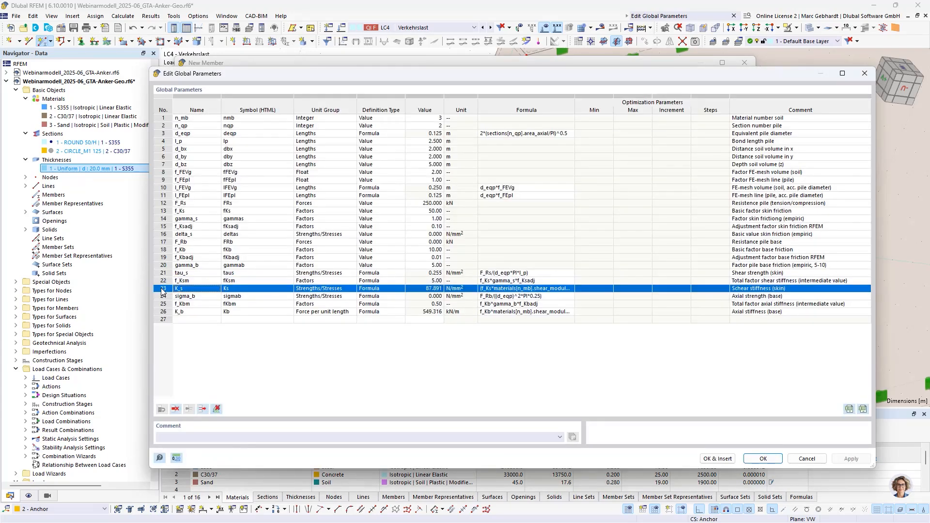
{"action": "left_click", "coordinate": [717, 458]}
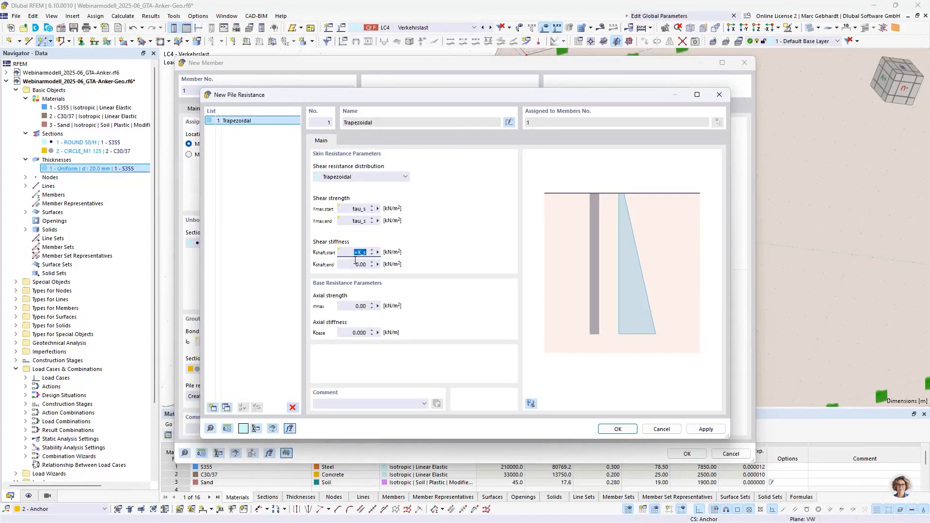
{"action": "left_click_drag", "start_coordinate": [355, 264], "coordinate": [377, 265]}
{"action": "type", "text": "=K_s"}
Link the base resistance's axial strength to global parameter sigma_b.
{"action": "left_click", "coordinate": [364, 307]}
{"action": "left_click", "coordinate": [378, 305]}
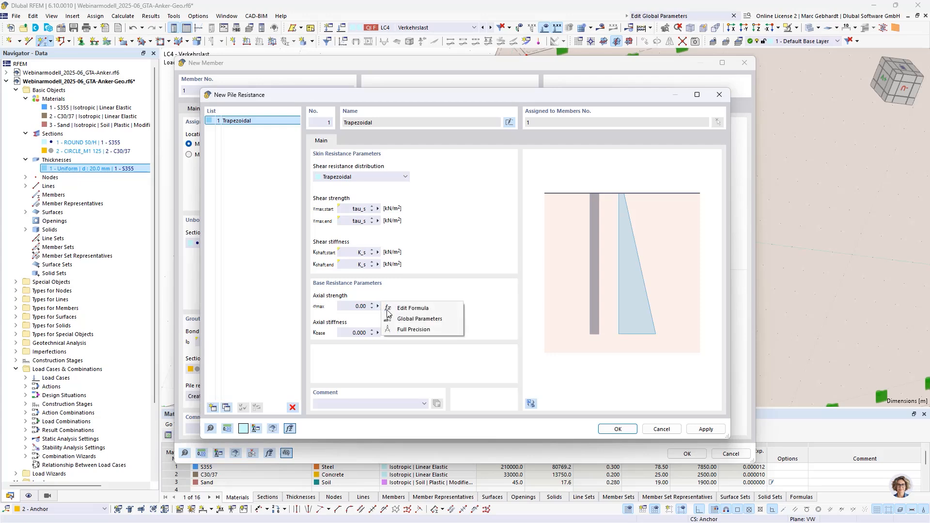
{"action": "left_click", "coordinate": [412, 318]}
{"action": "left_click", "coordinate": [199, 296]}
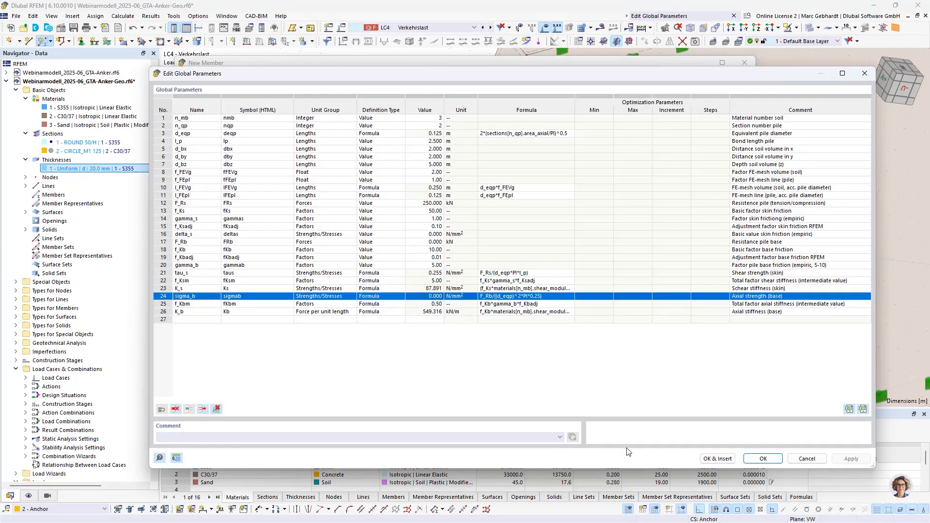
{"action": "left_click", "coordinate": [717, 459]}
Link the base resistance's axial stiffness to global parameter K_b and accept the pile resistance and anchor member settings.
{"action": "left_click", "coordinate": [378, 333]}
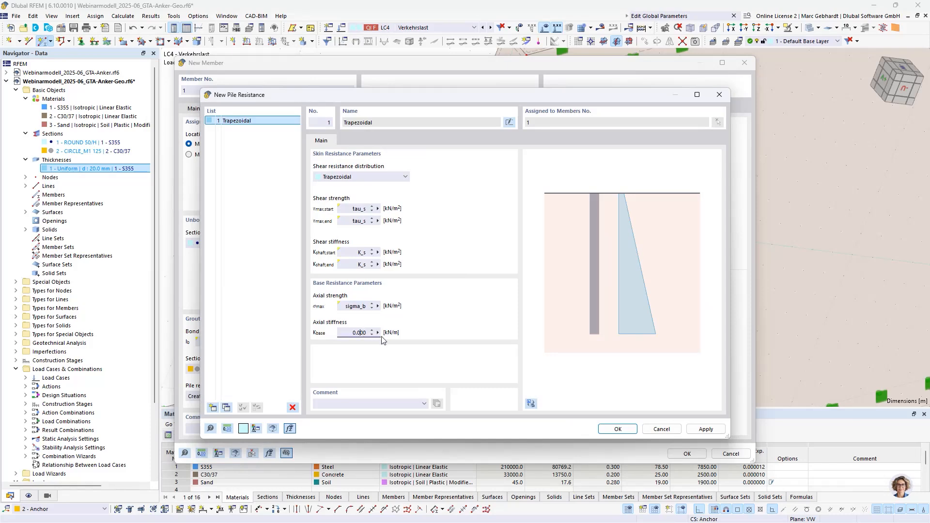
{"action": "left_click", "coordinate": [419, 345]}
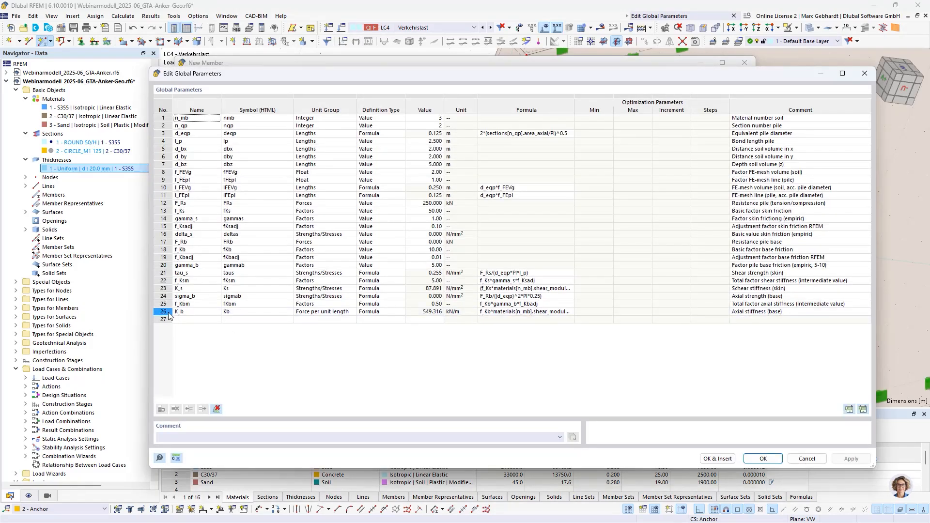
{"action": "left_click", "coordinate": [198, 312]}
{"action": "left_click", "coordinate": [718, 459]}
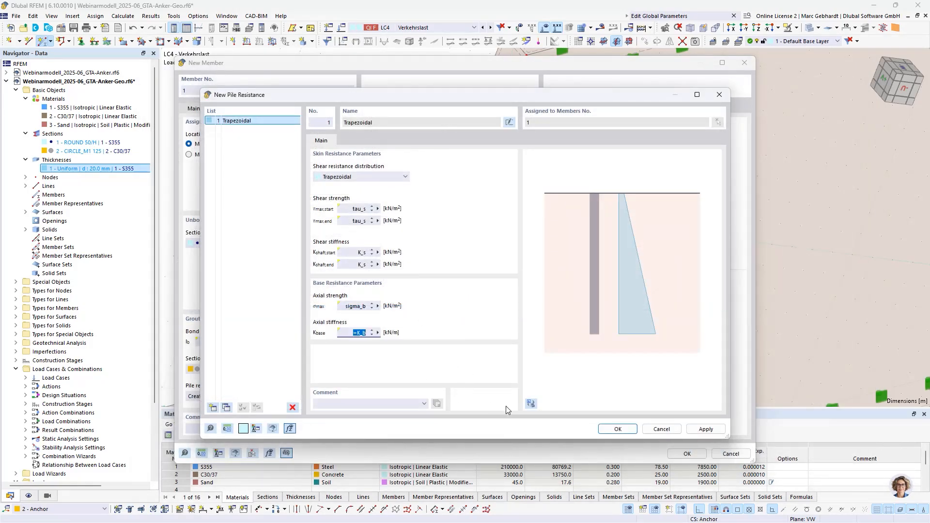
{"action": "left_click", "coordinate": [290, 429]}
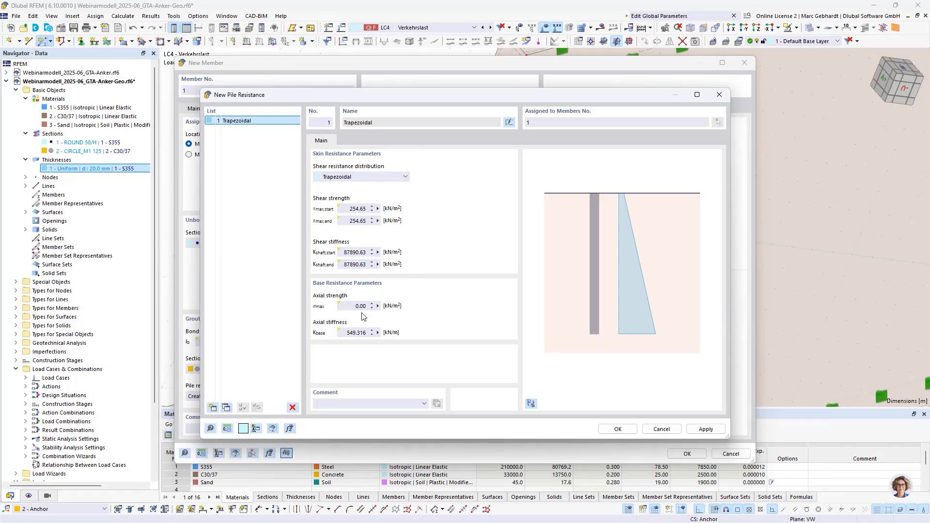
{"action": "left_click", "coordinate": [620, 434]}
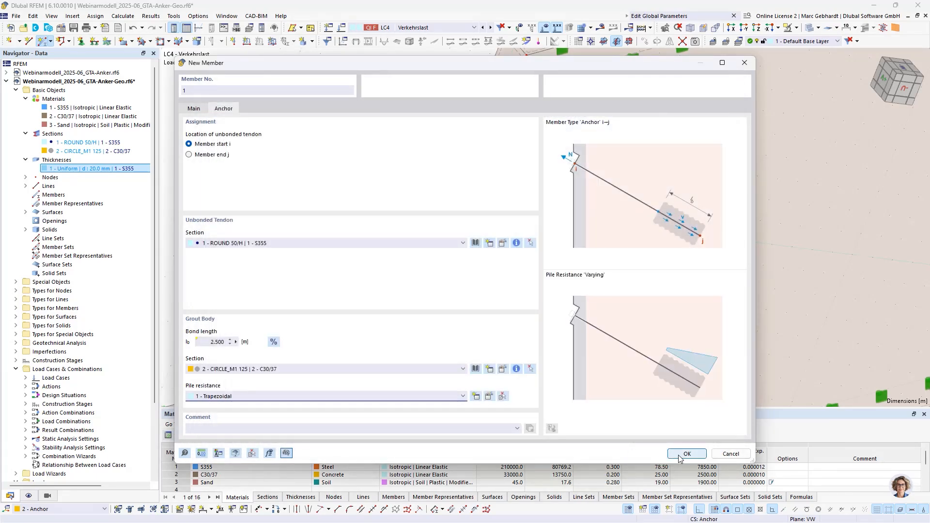
{"action": "left_click", "coordinate": [681, 457]}
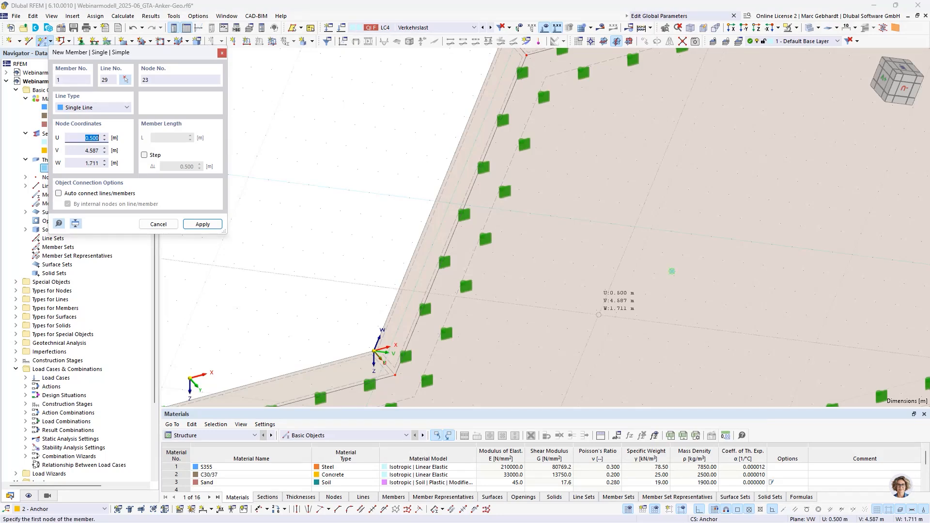
Place the anchor member from the guideline's intersection with the wall into the soil along the guideline, with a length of 6 m.
{"action": "scroll", "coordinate": [480, 182], "scroll_direction": "up", "scroll_amount": 1}
{"action": "scroll", "coordinate": [444, 207], "scroll_direction": "up", "scroll_amount": 2}
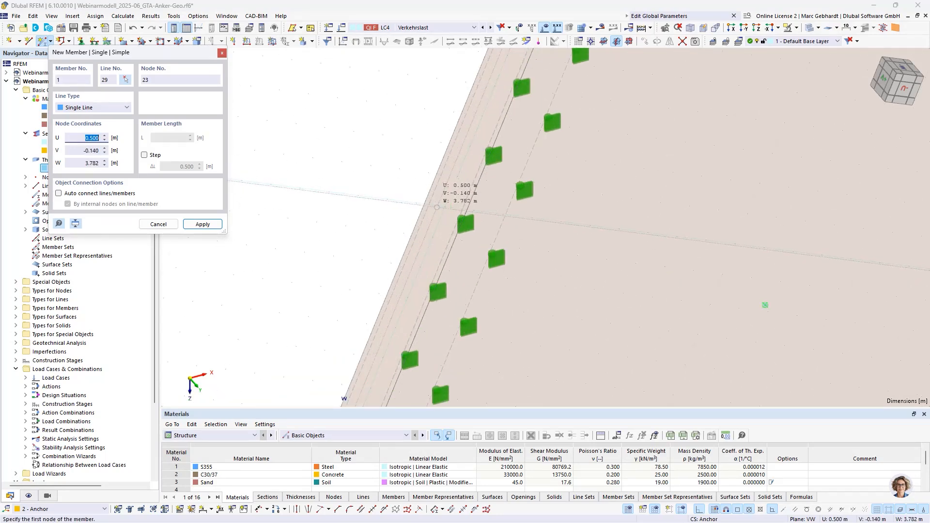
{"action": "left_click", "coordinate": [447, 206]}
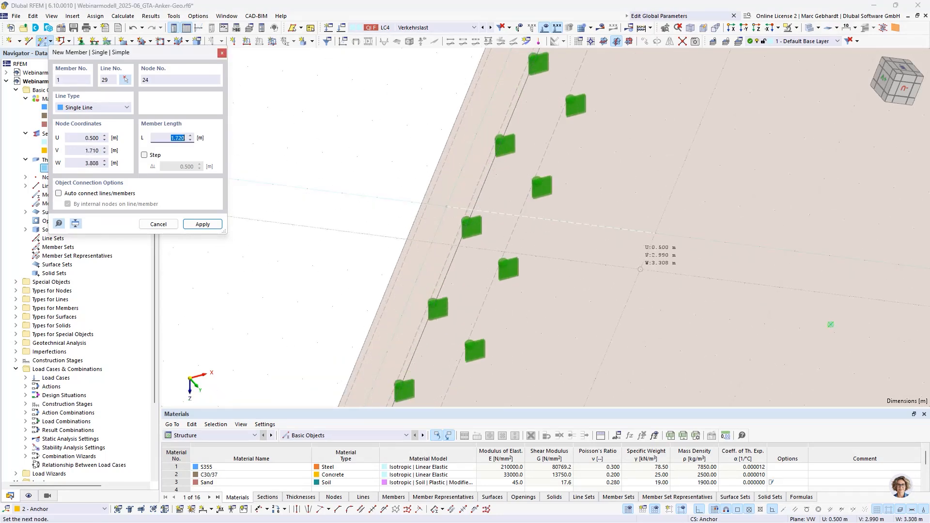
{"action": "scroll", "coordinate": [707, 280], "scroll_direction": "down", "scroll_amount": 1}
{"action": "type", "text": "6"}
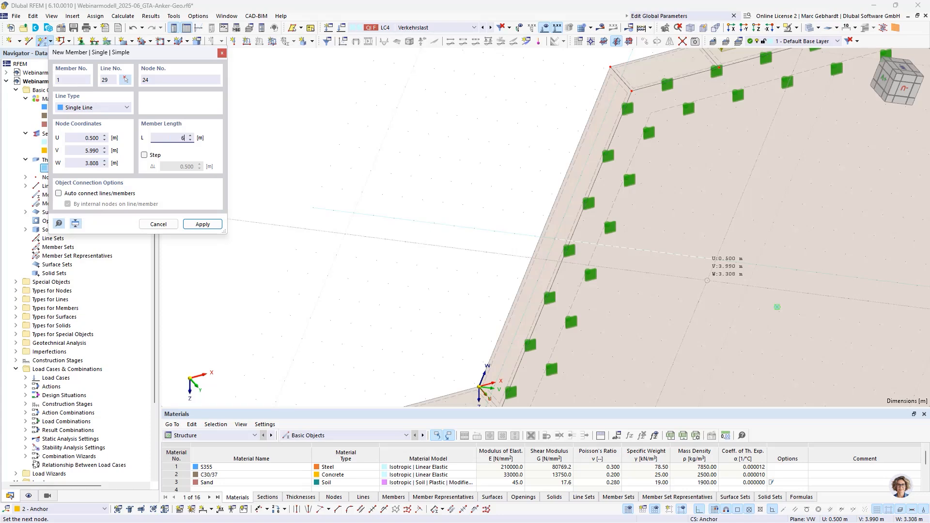
{"action": "key", "text": "Return"}
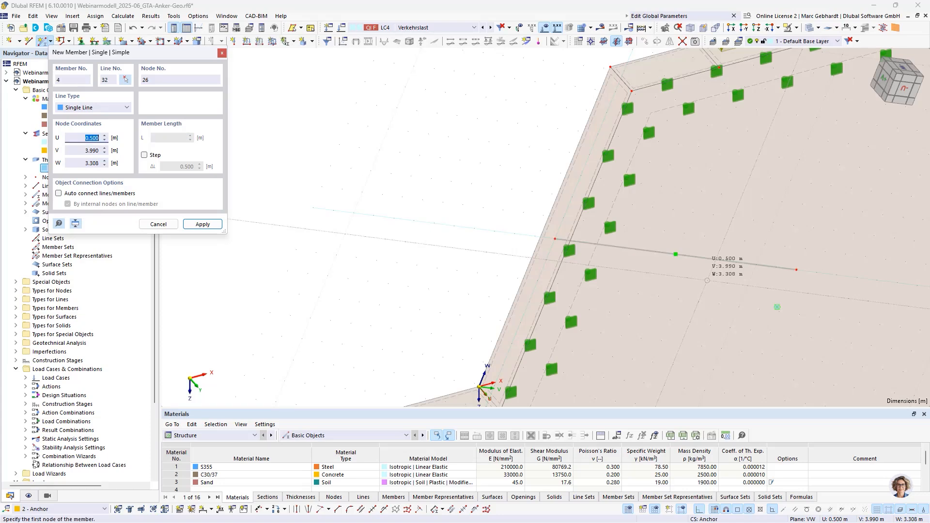
{"action": "key", "text": "Escape"}
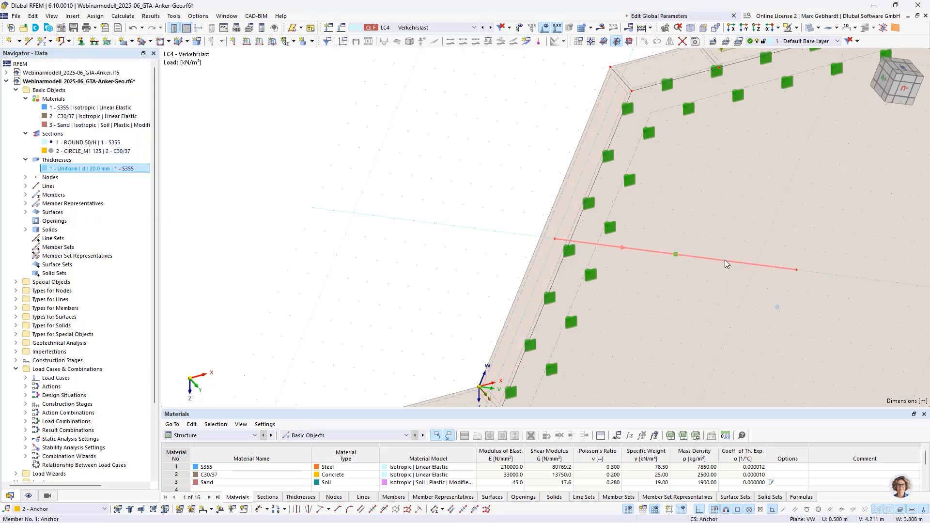
Turn on the display of the objects generated by the anchor in the model.
{"action": "left_click", "coordinate": [25, 195]}
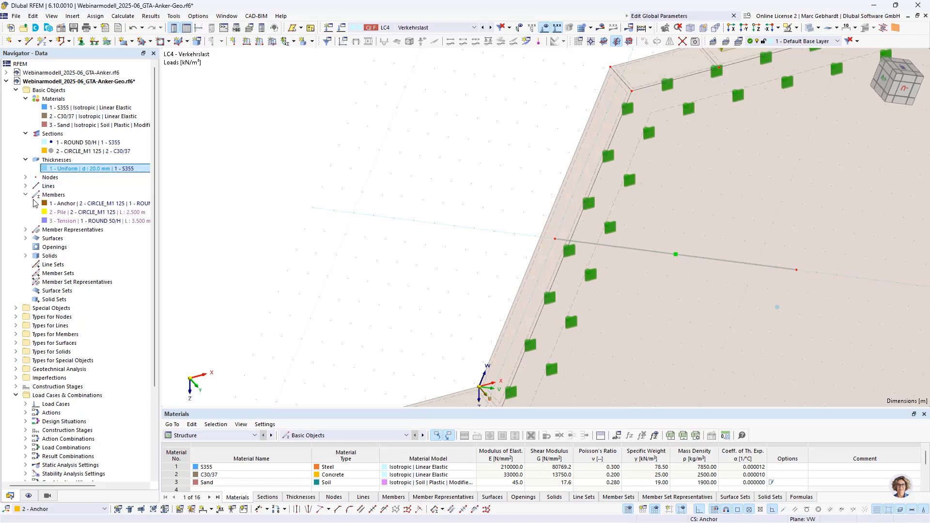
{"action": "left_click", "coordinate": [61, 213]}
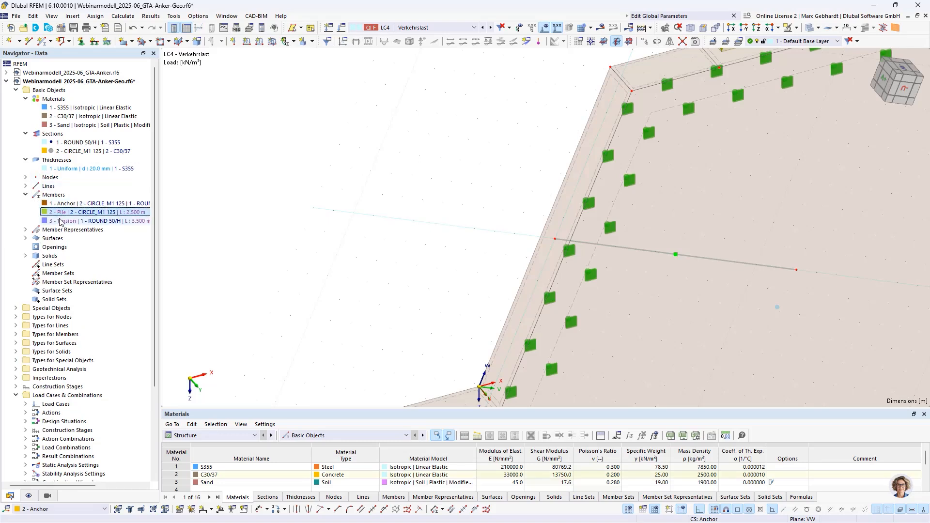
{"action": "left_click", "coordinate": [29, 495]}
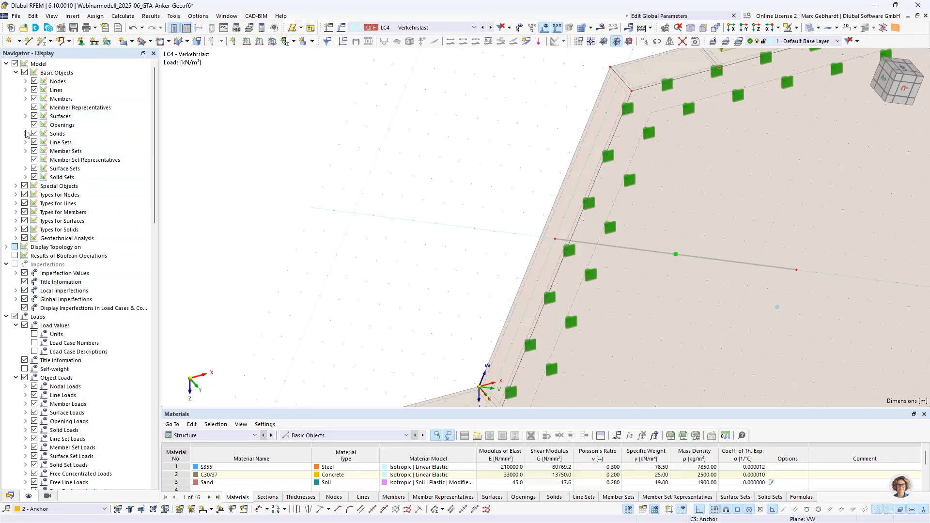
{"action": "left_click", "coordinate": [26, 99]}
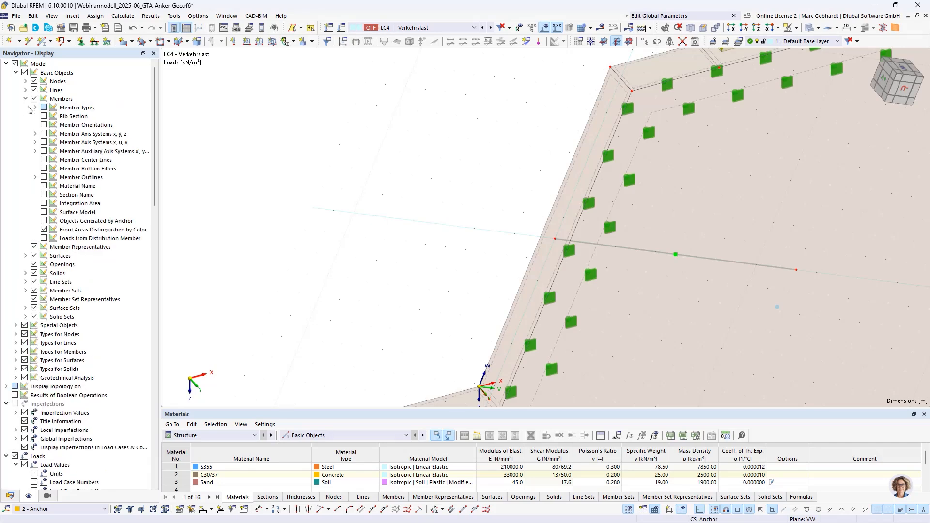
{"action": "left_click", "coordinate": [44, 221]}
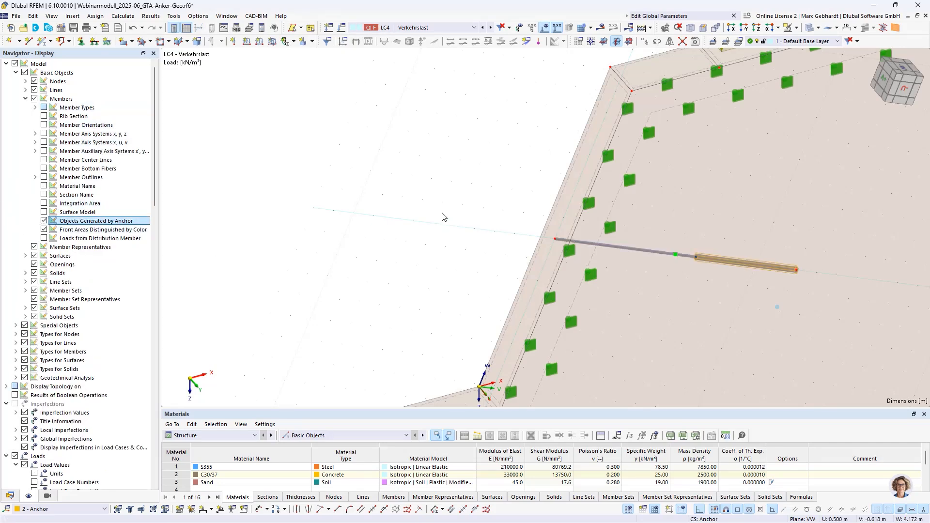
{"action": "scroll", "coordinate": [442, 214], "scroll_direction": "down", "scroll_amount": 2}
{"action": "scroll", "coordinate": [658, 248], "scroll_direction": "up", "scroll_amount": 1}
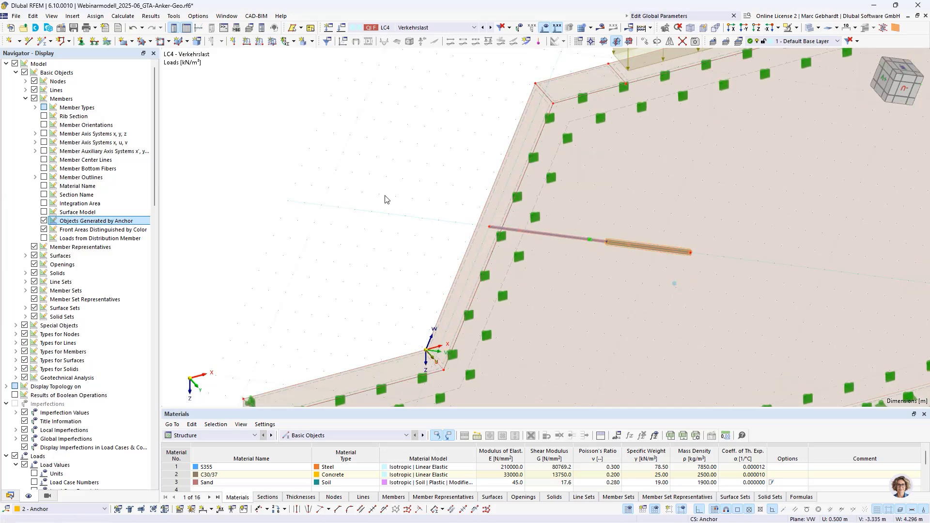
Create a centre-based rectangular surface of about 1 m by 1 m, 20 mm thick in S355, in the UW plane around the anchor head.
{"action": "left_click", "coordinate": [9, 496]}
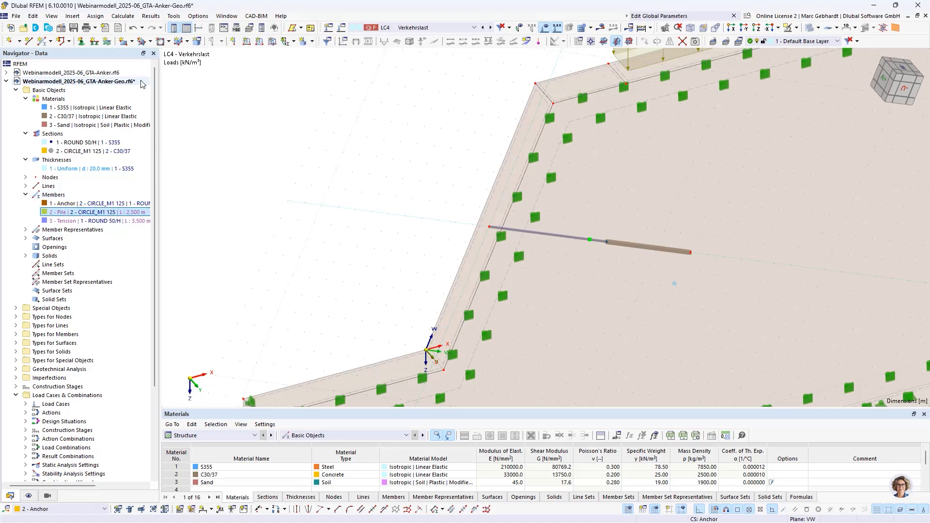
{"action": "left_click", "coordinate": [132, 41]}
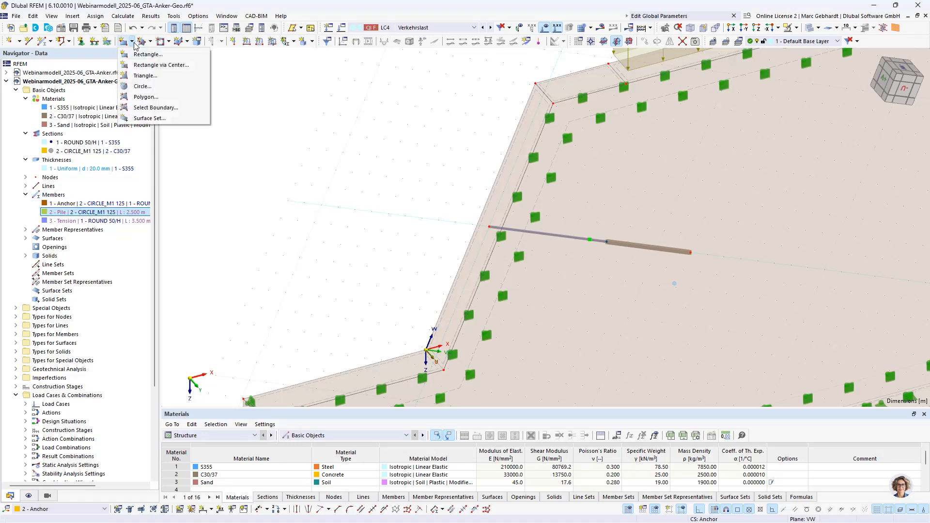
{"action": "left_click", "coordinate": [145, 65]}
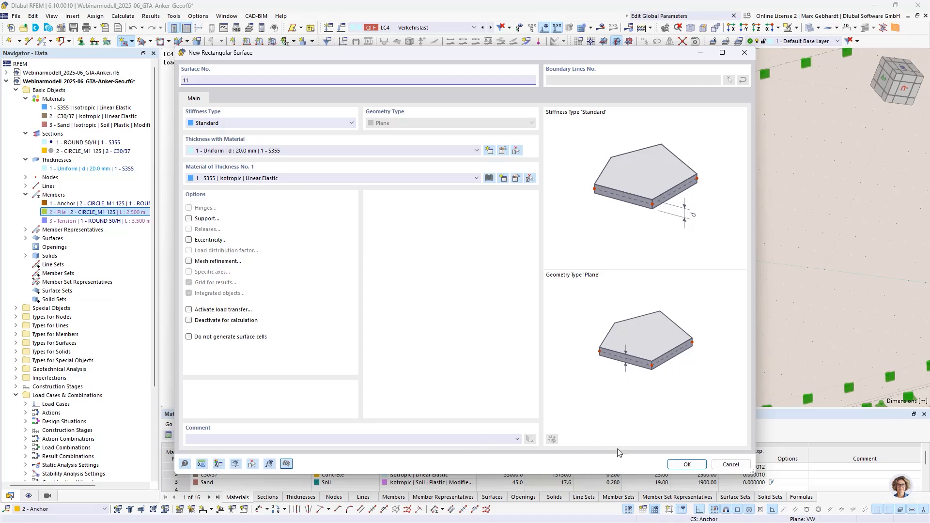
{"action": "left_click", "coordinate": [687, 465]}
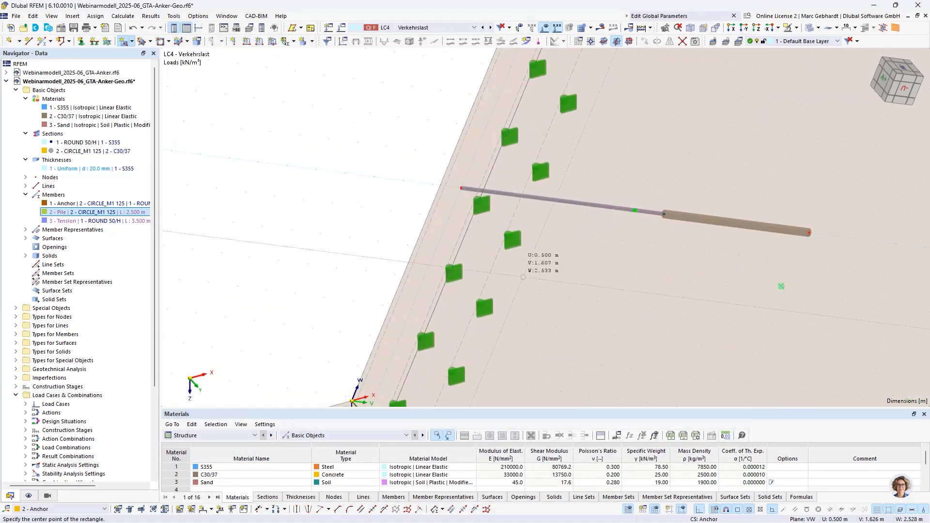
{"action": "left_click", "coordinate": [603, 42]}
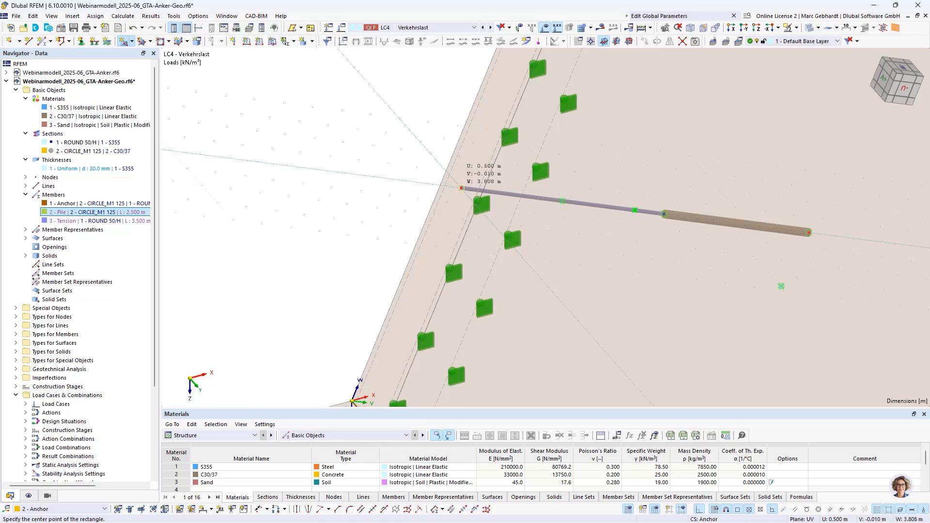
{"action": "left_click", "coordinate": [461, 188]}
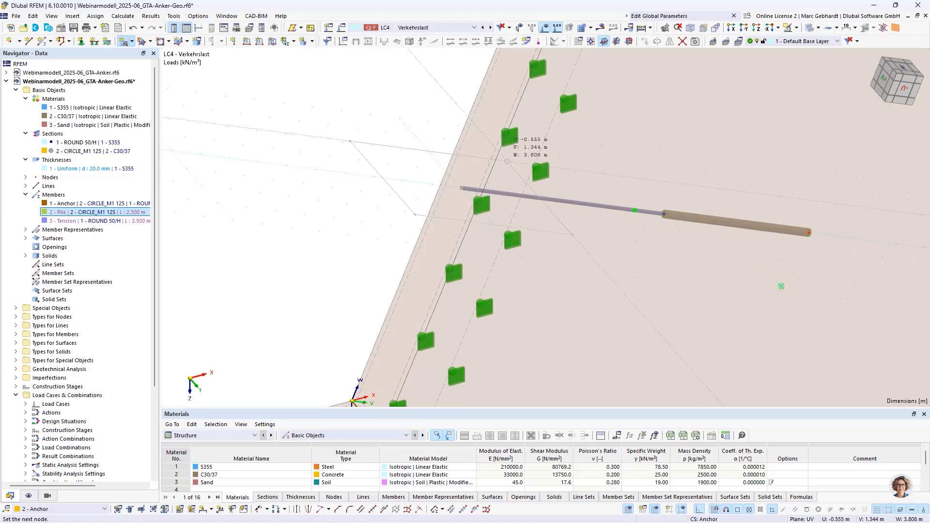
{"action": "left_click", "coordinate": [616, 42]}
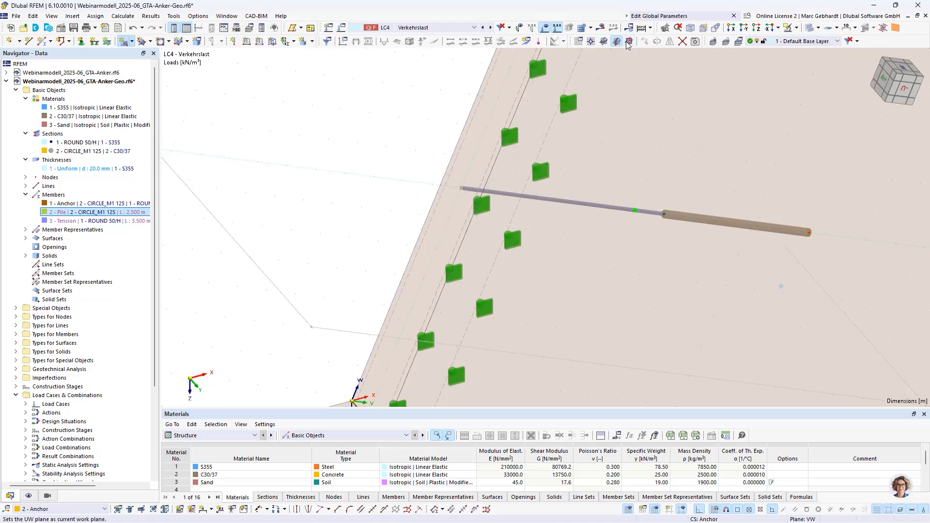
{"action": "left_click", "coordinate": [629, 41]}
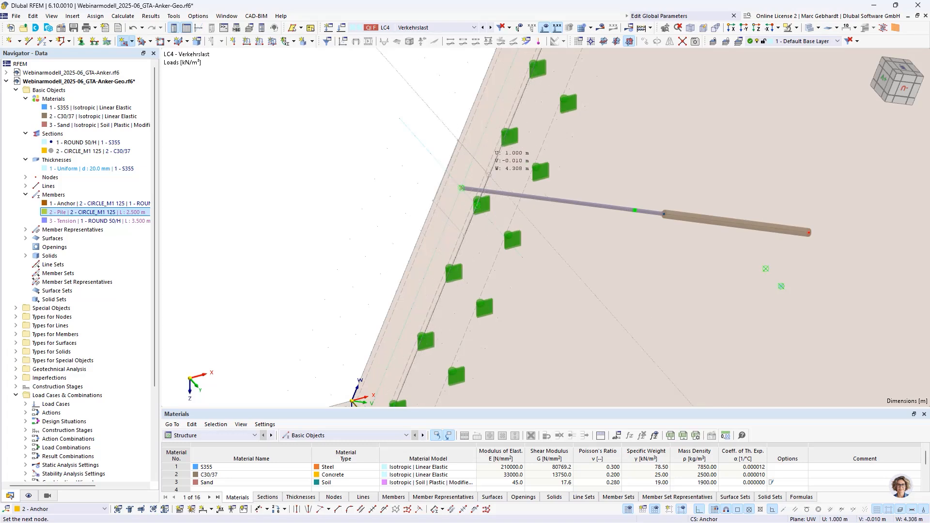
{"action": "left_click", "coordinate": [489, 175]}
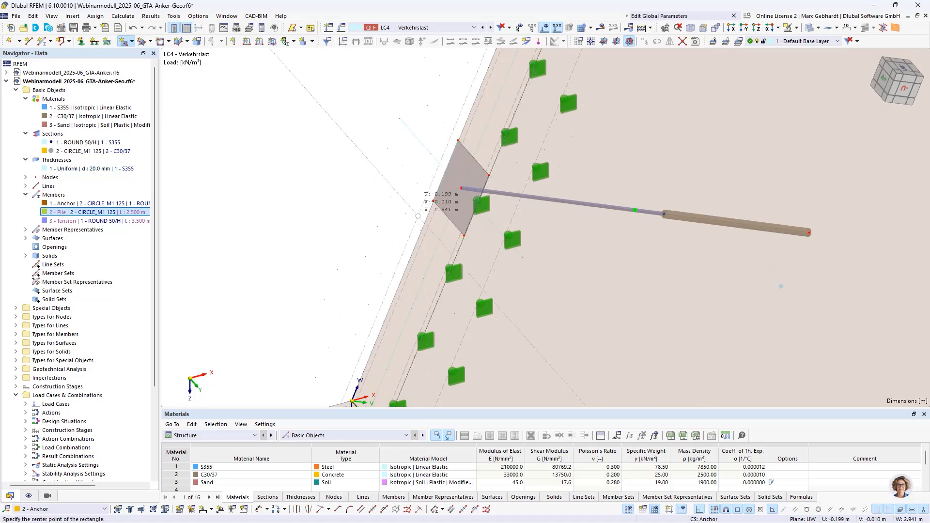
{"action": "key", "text": "Escape"}
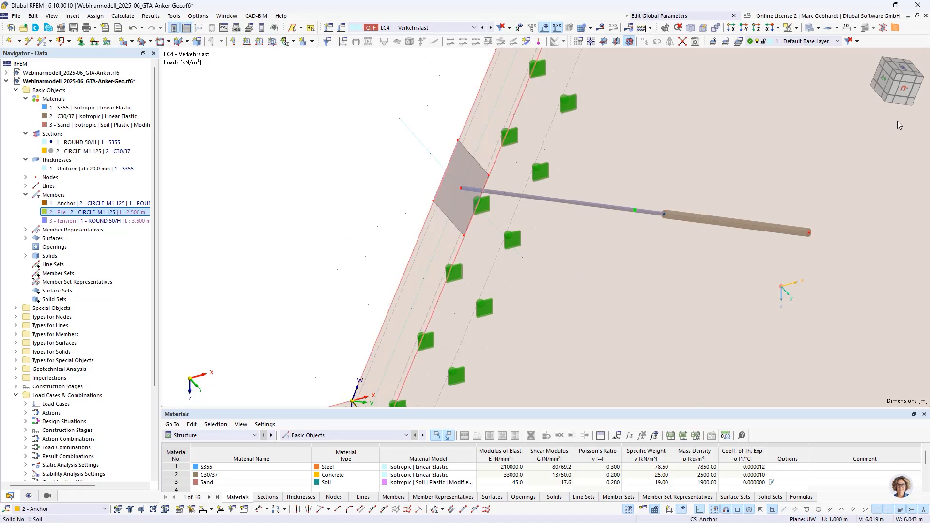
Move the two lower corner nodes of the anchor plate by -2 m in W of the Anchor coordinate system.
{"action": "middle_click_drag", "start_coordinate": [473, 270], "coordinate": [455, 262], "text": "ctrl"}
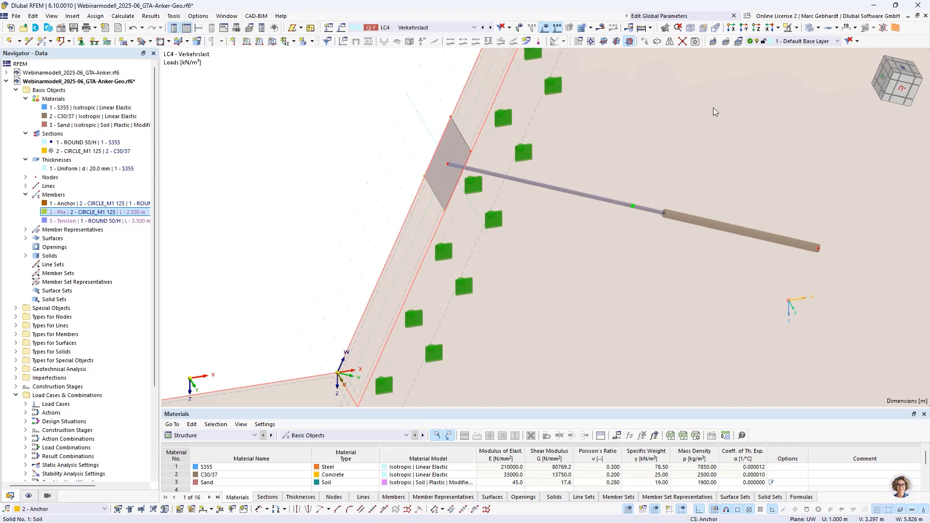
{"action": "left_click", "coordinate": [647, 43]}
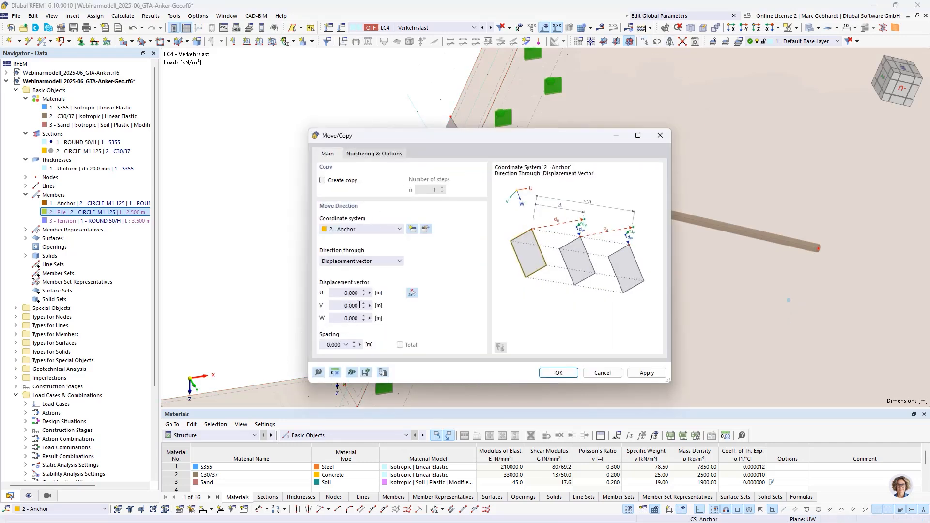
{"action": "left_click_drag", "start_coordinate": [408, 145], "coordinate": [510, 105]}
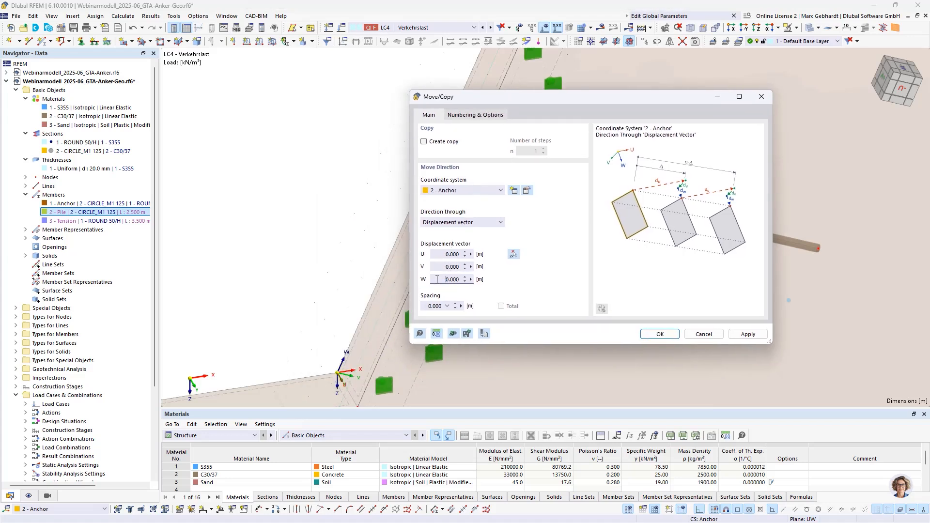
{"action": "left_click_drag", "start_coordinate": [437, 280], "coordinate": [470, 279]}
{"action": "type", "text": "-1"}
{"action": "left_click", "coordinate": [677, 336]}
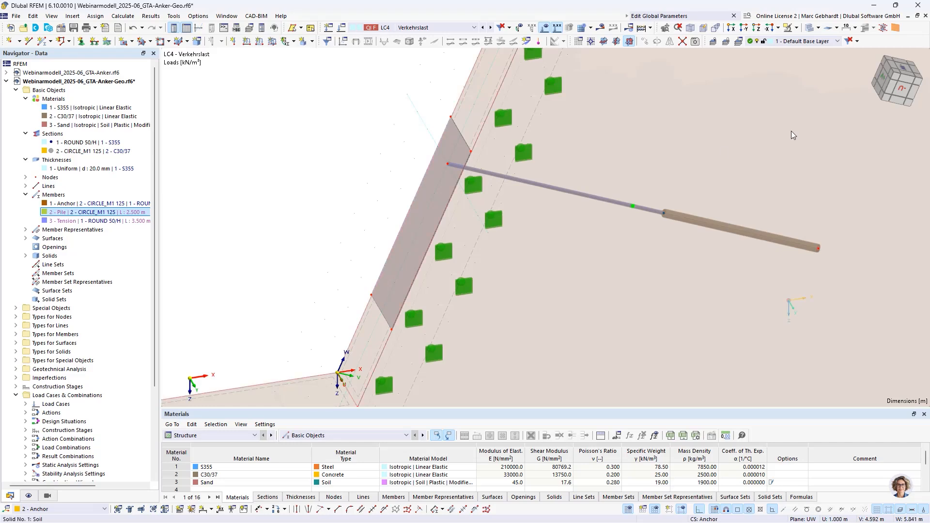
Copy the anchor member once with a displacement of -2 m in W of the Anchor coordinate system.
{"action": "left_click", "coordinate": [901, 90]}
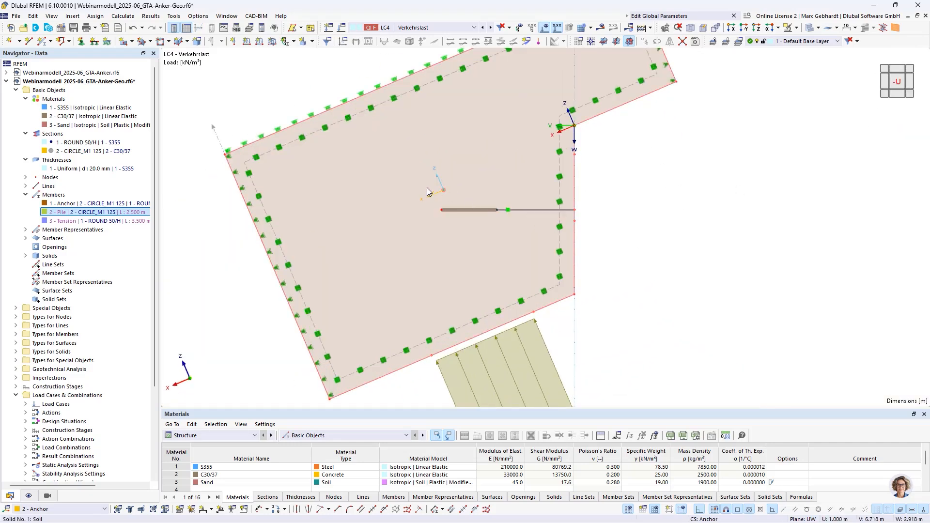
{"action": "double_click", "coordinate": [109, 206]}
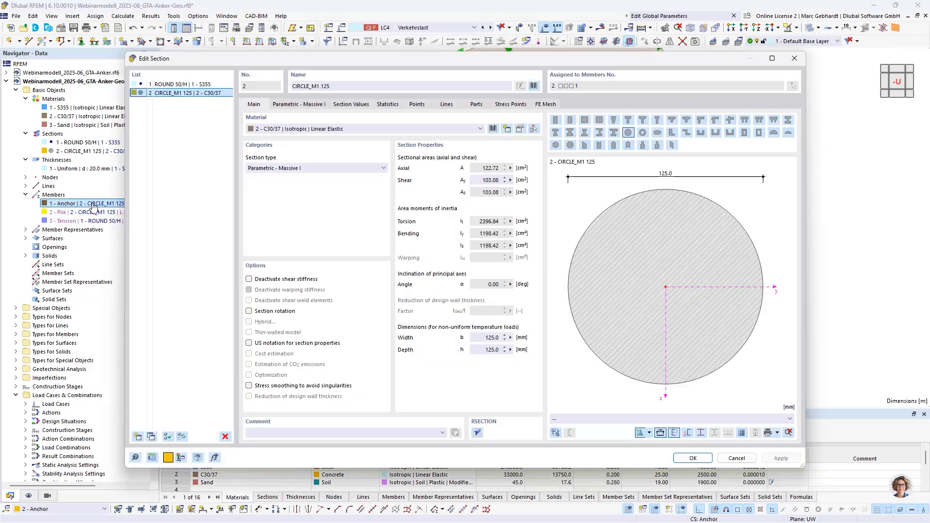
{"action": "left_click", "coordinate": [794, 58]}
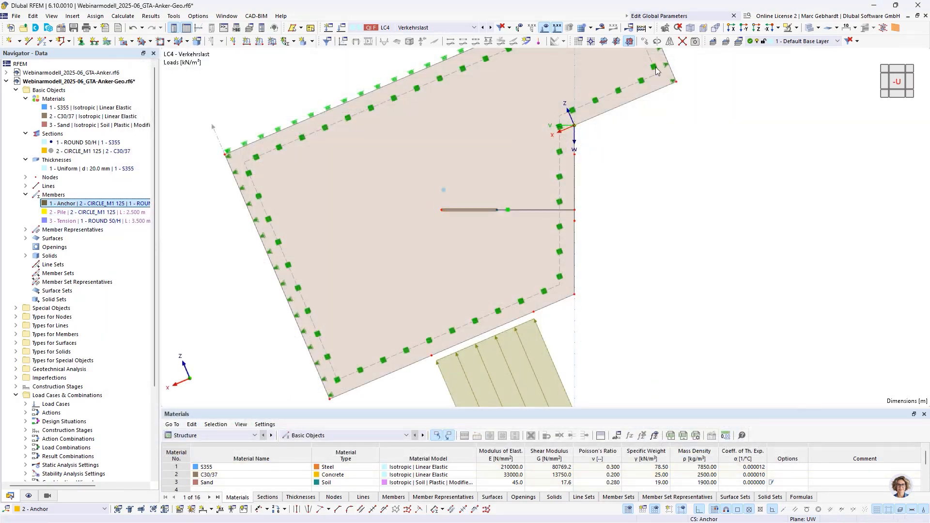
{"action": "left_click", "coordinate": [645, 41]}
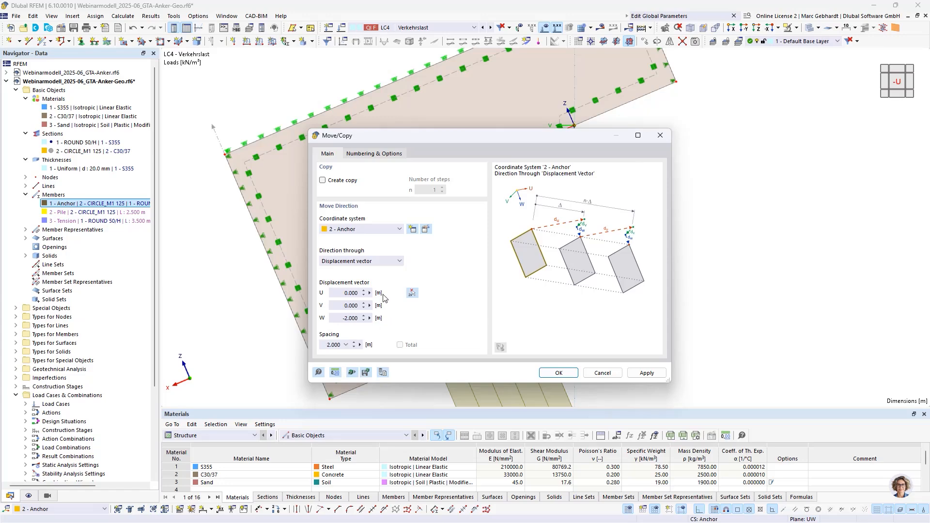
{"action": "left_click", "coordinate": [342, 183]}
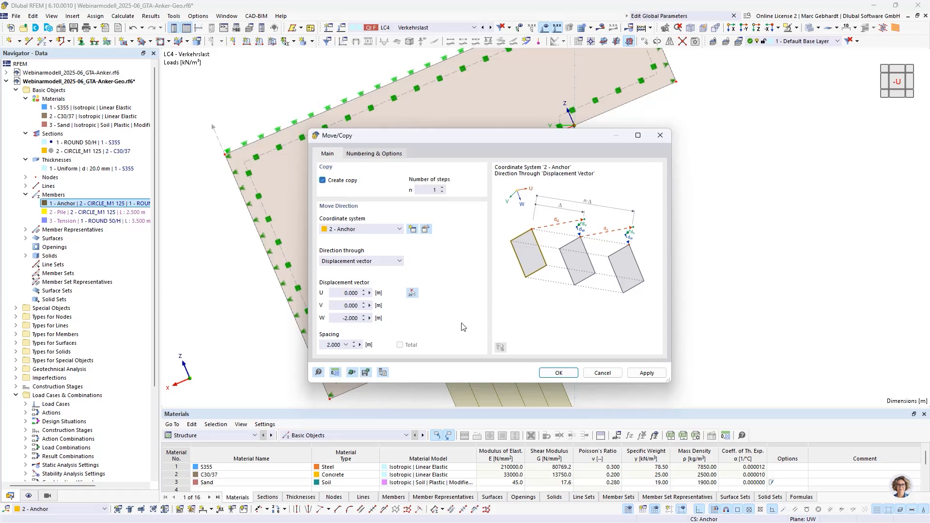
{"action": "left_click", "coordinate": [559, 373]}
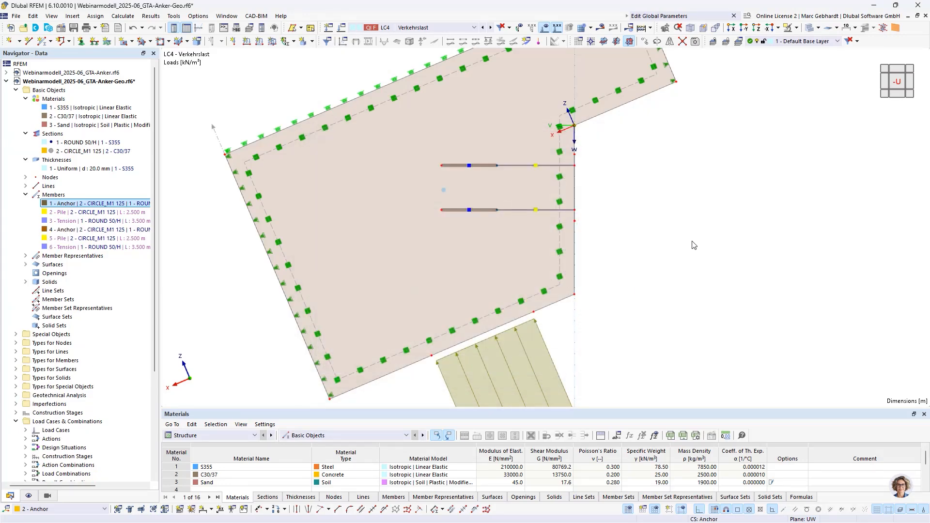
Switch the active coordinate system to 1 - Global XYZ and show the model with both anchors in an isometric view.
{"action": "left_click", "coordinate": [43, 509]}
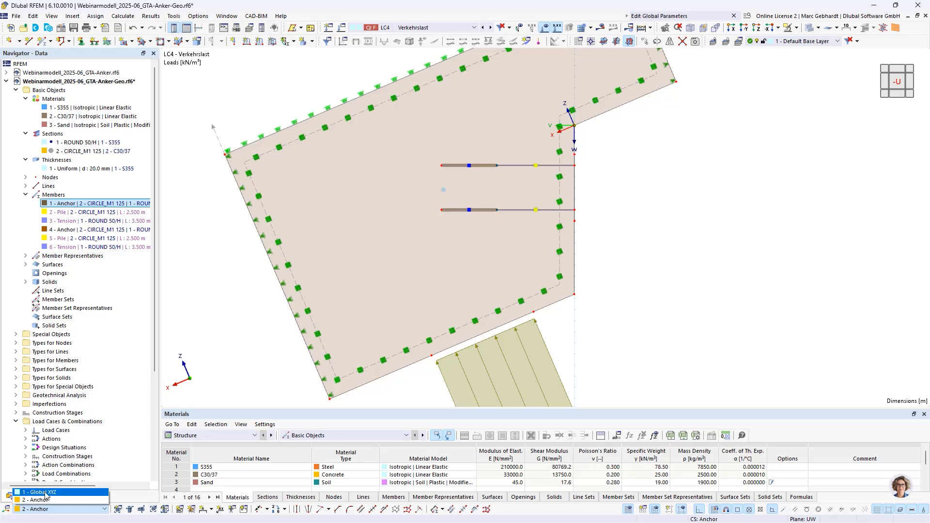
{"action": "left_click", "coordinate": [46, 493]}
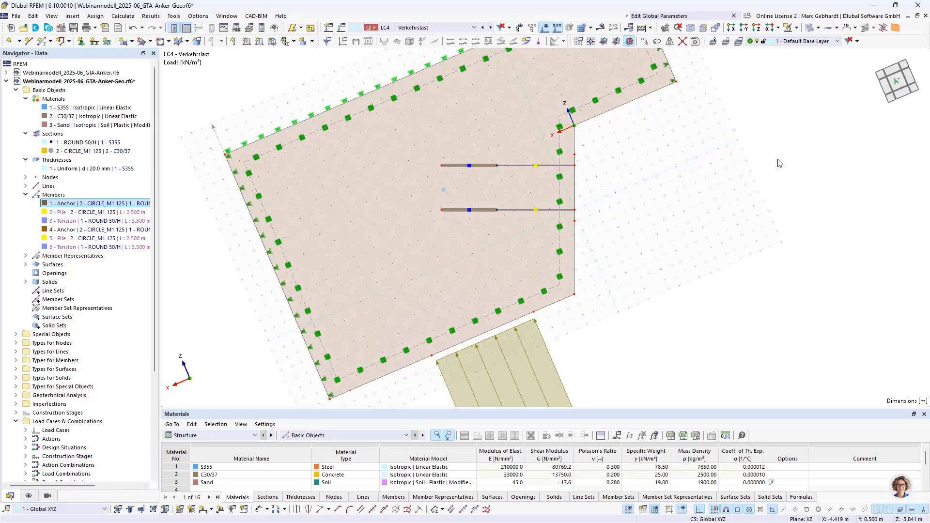
{"action": "left_click", "coordinate": [691, 29]}
{"action": "scroll", "coordinate": [521, 230], "scroll_direction": "up", "scroll_amount": 5}
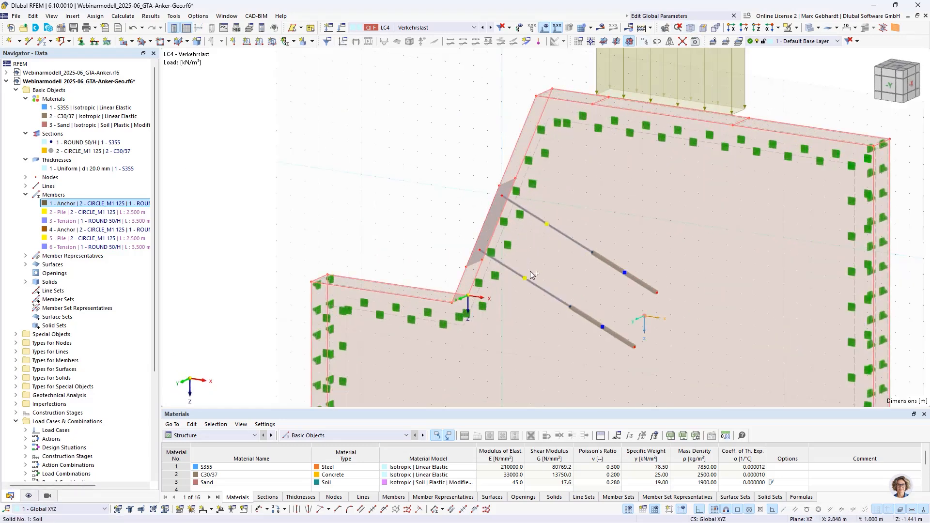
{"action": "middle_click_drag", "start_coordinate": [531, 271], "coordinate": [601, 288], "text": "ctrl"}
{"action": "scroll", "coordinate": [601, 289], "scroll_direction": "up", "scroll_amount": 2}
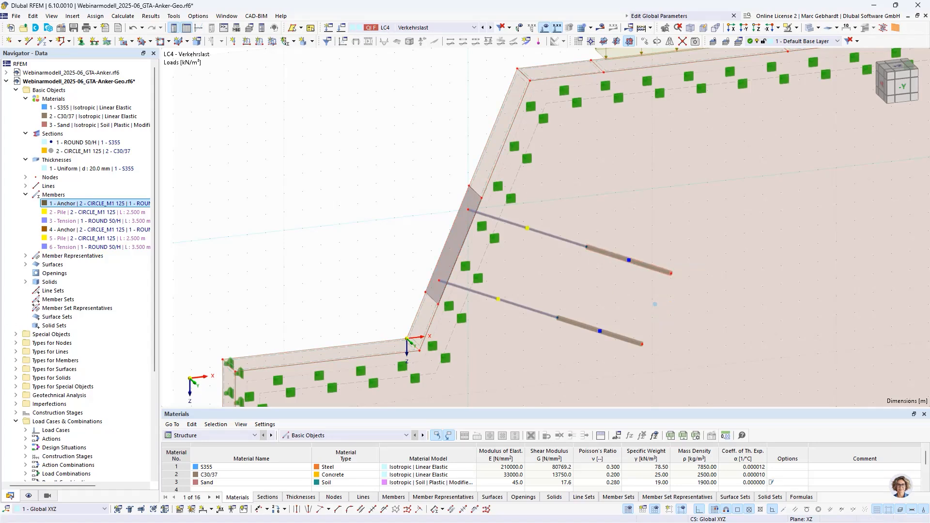
Activate mesh refinement for the soil solid and create a new solid mesh refinement for it.
{"action": "double_click", "coordinate": [658, 307]}
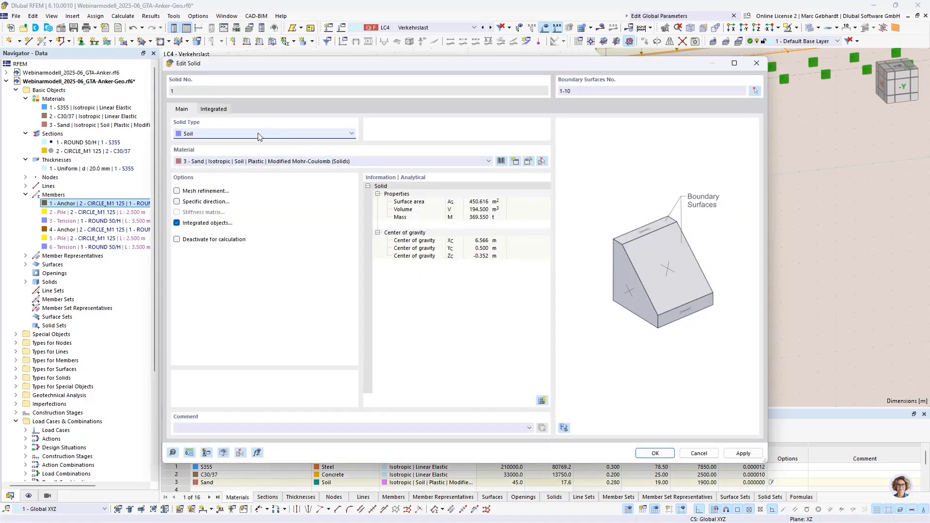
{"action": "left_click", "coordinate": [215, 191]}
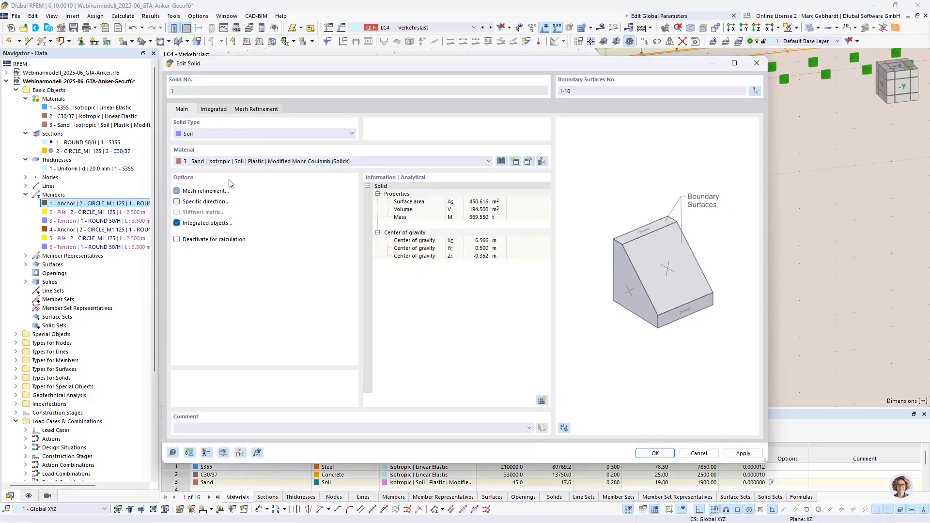
{"action": "left_click", "coordinate": [258, 110]}
{"action": "left_click", "coordinate": [516, 146]}
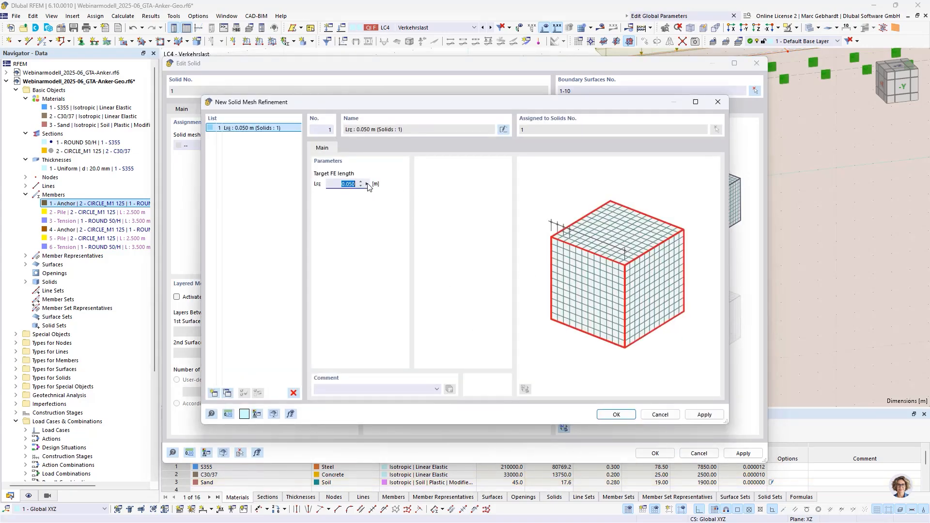
Link the solid mesh refinement's target FE length to the global parameter l_FEVg and assign the refinement to the soil solid.
{"action": "left_click", "coordinate": [368, 184]}
{"action": "left_click", "coordinate": [382, 199]}
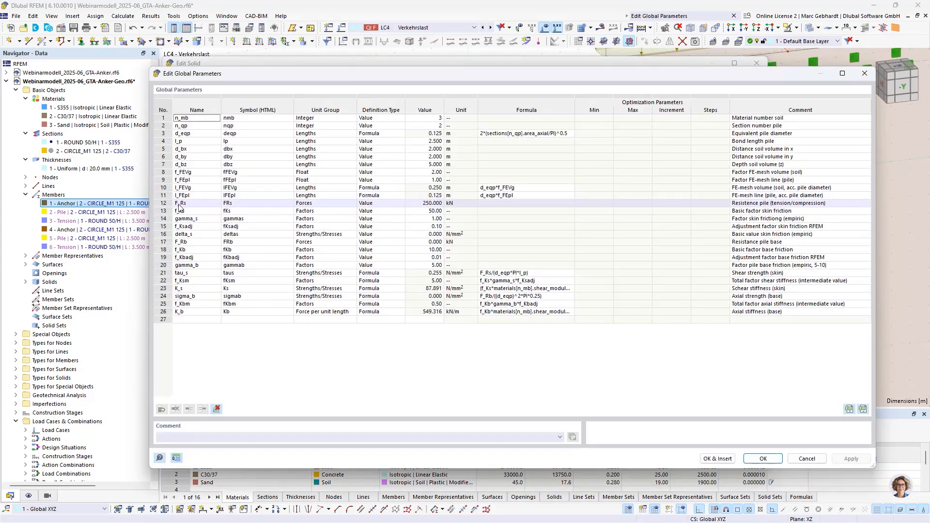
{"action": "left_click", "coordinate": [191, 189]}
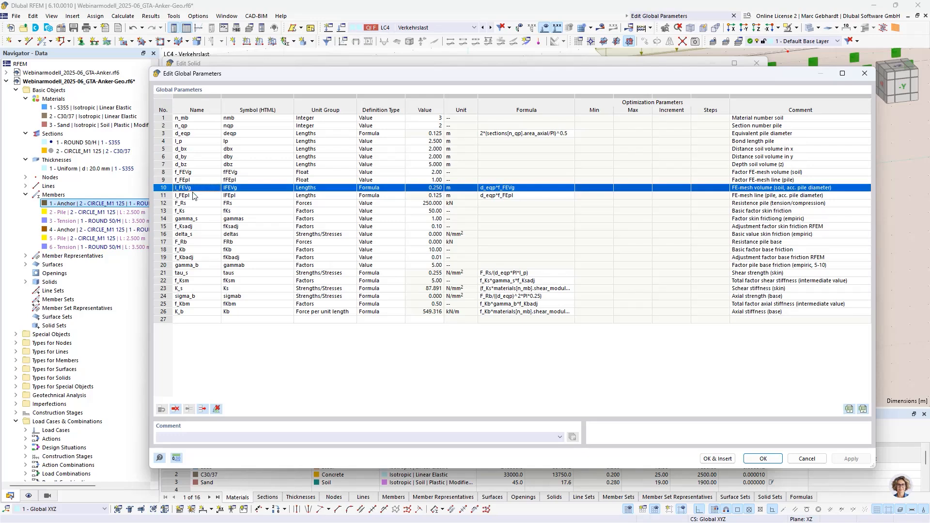
{"action": "left_click", "coordinate": [718, 459]}
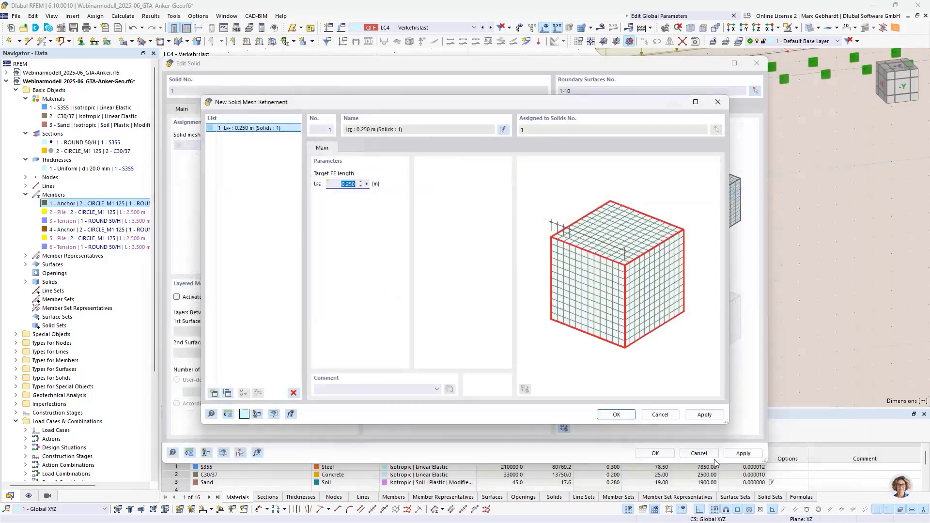
{"action": "left_click", "coordinate": [619, 415]}
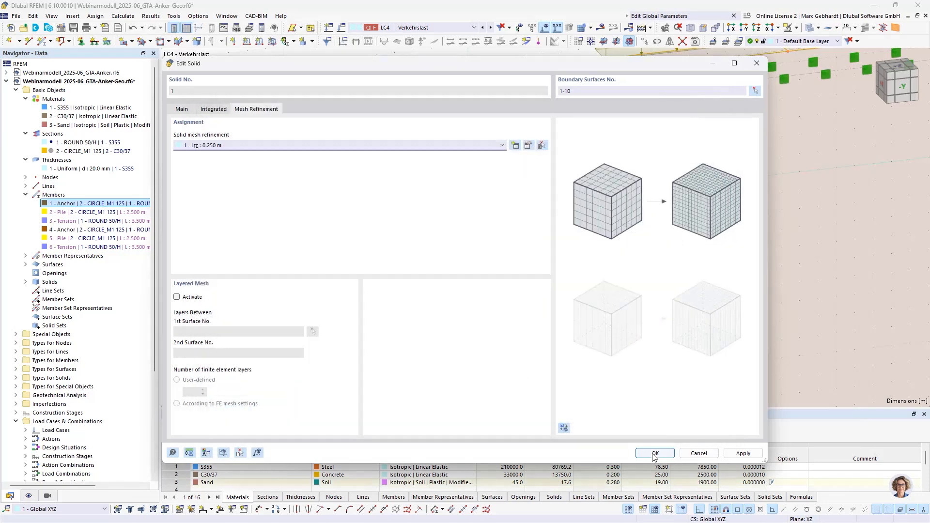
{"action": "left_click", "coordinate": [655, 454]}
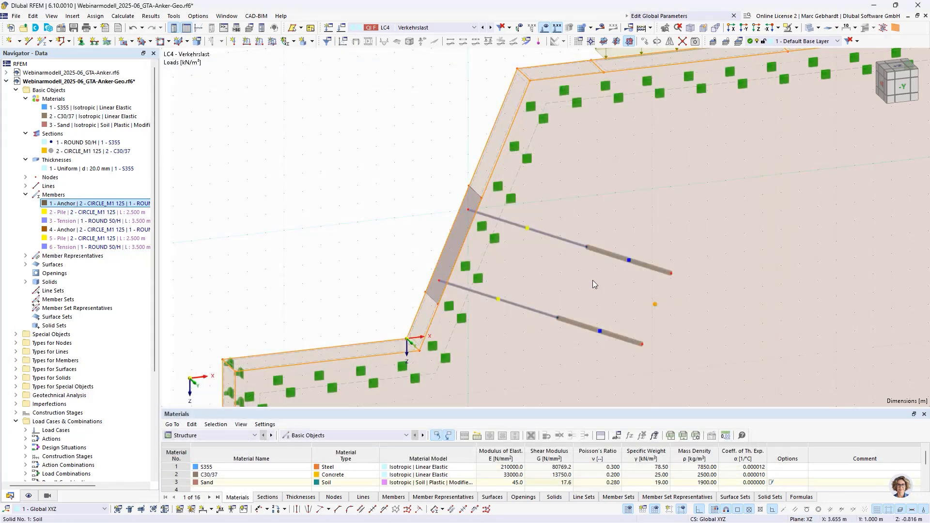
Check which lines are integrated in the soil solid for independent mesh, then leave the solid's settings without changes.
{"action": "double_click", "coordinate": [656, 304]}
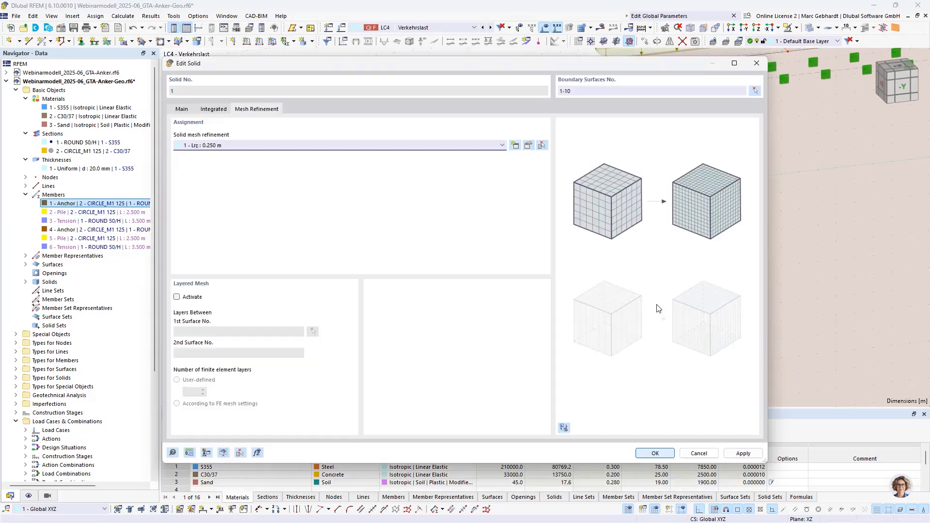
{"action": "left_click", "coordinate": [214, 109]}
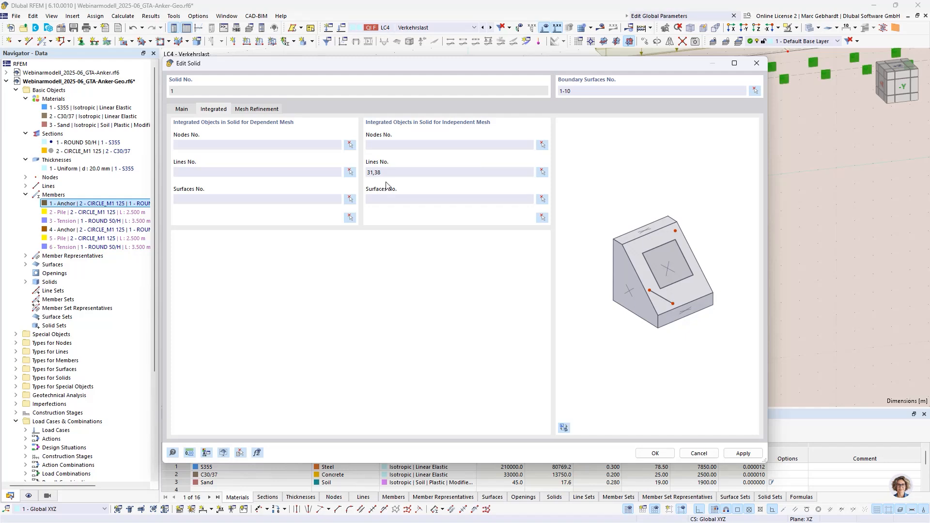
{"action": "left_click", "coordinate": [699, 454]}
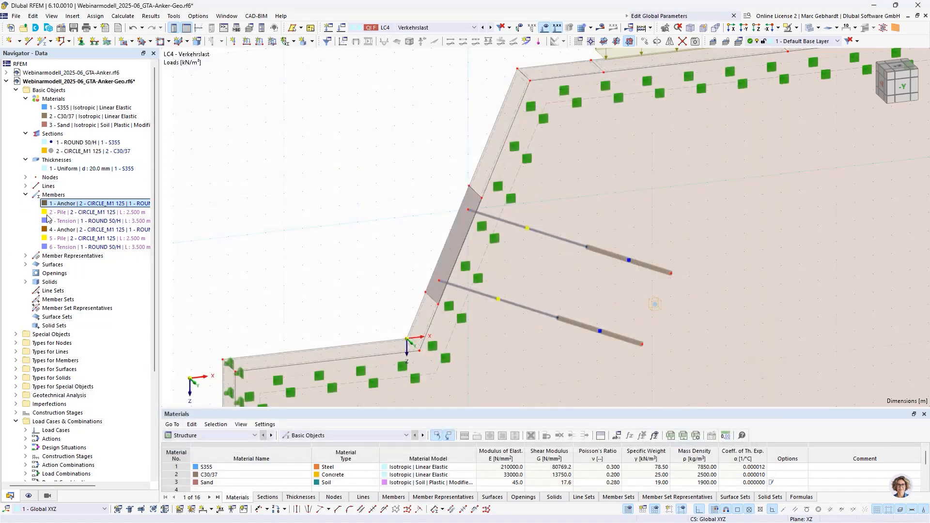
Isolate pile members 2 and 5 with their related objects and open their two lines for editing.
{"action": "left_click", "coordinate": [53, 213]}
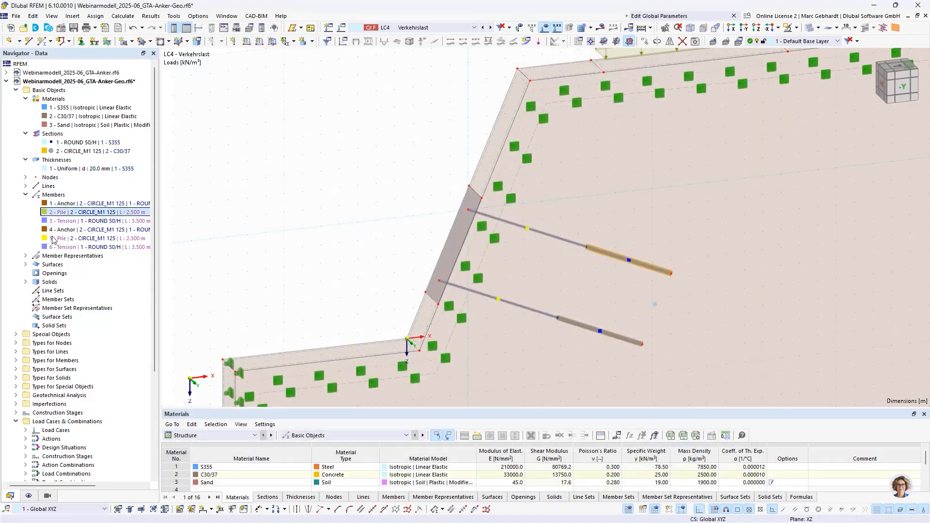
{"action": "left_click", "coordinate": [58, 240], "text": "ctrl"}
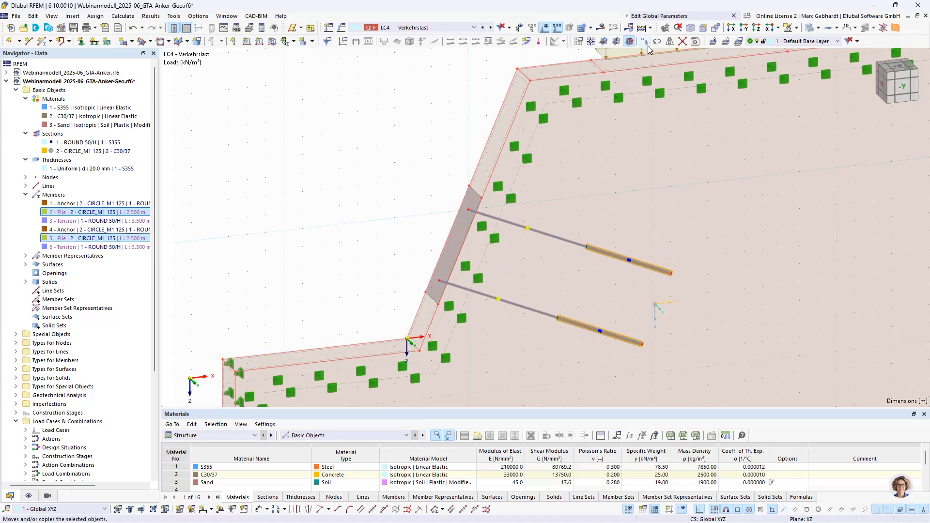
{"action": "left_click", "coordinate": [786, 30]}
{"action": "left_click_drag", "start_coordinate": [384, 184], "coordinate": [719, 364]}
{"action": "right_click", "coordinate": [615, 253]}
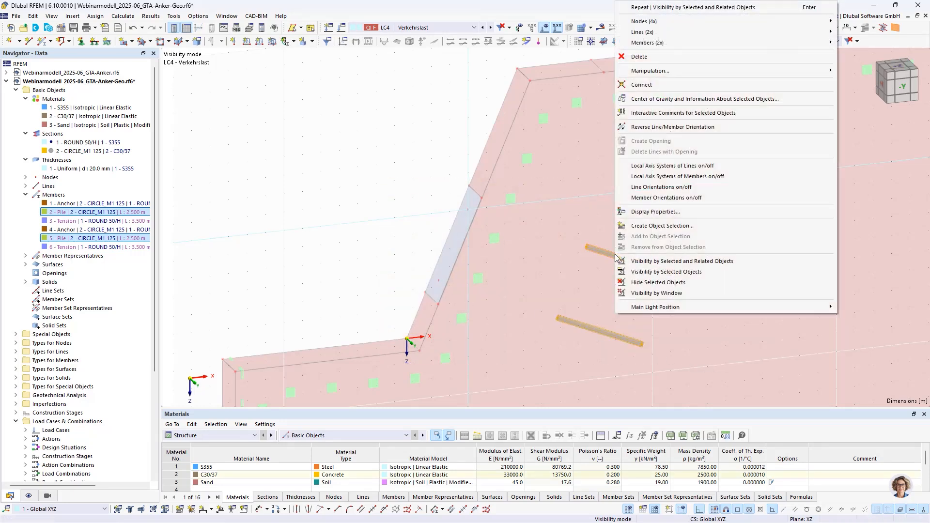
{"action": "mouse_move", "coordinate": [670, 33]}
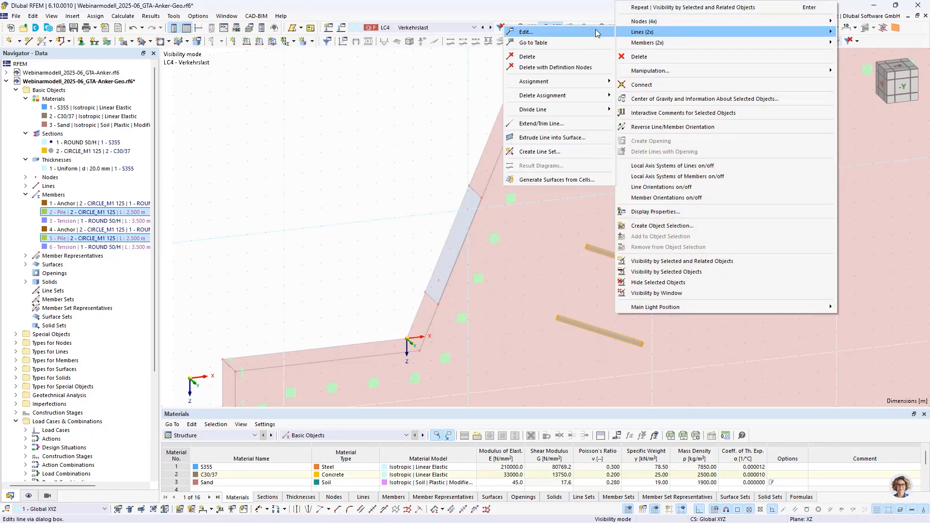
{"action": "left_click", "coordinate": [528, 32]}
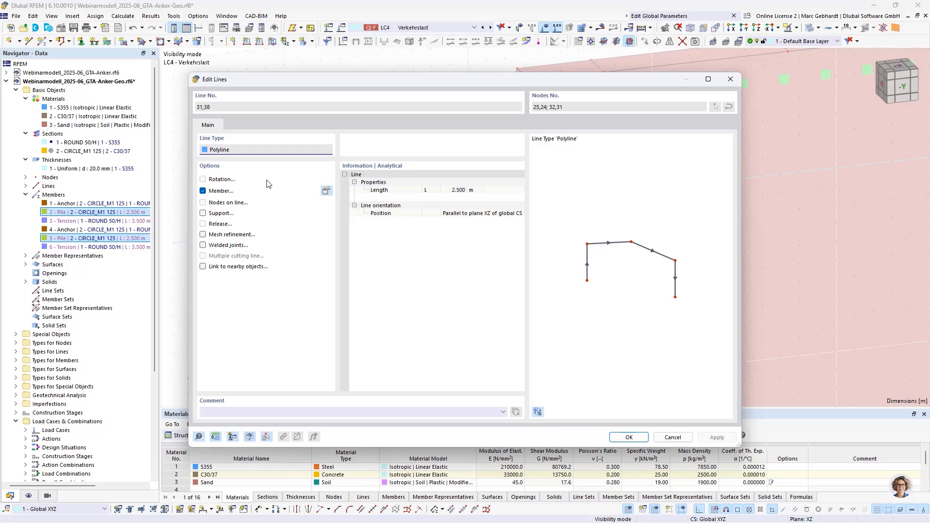
Activate mesh refinement for pile lines 31 and 38 and create a new line mesh refinement for them.
{"action": "left_click", "coordinate": [223, 235]}
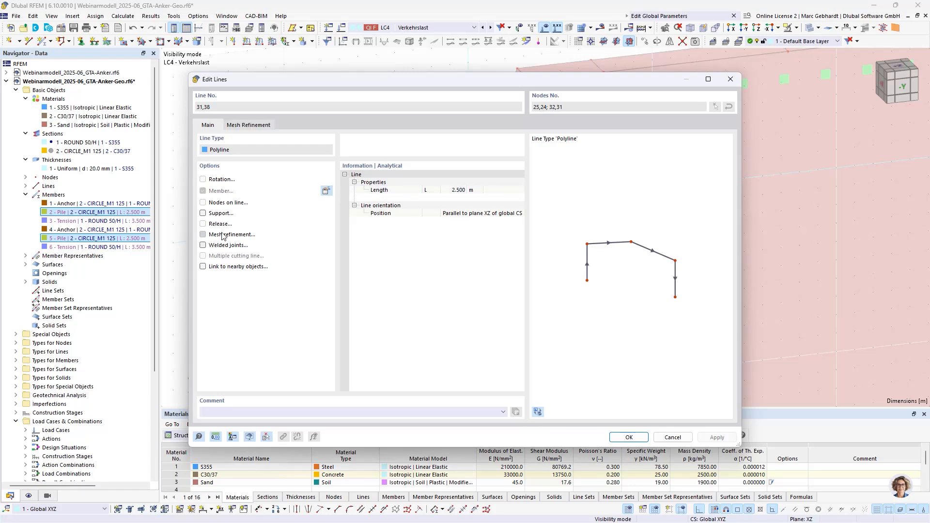
{"action": "left_click", "coordinate": [249, 125]}
{"action": "left_click", "coordinate": [263, 161]}
{"action": "left_click", "coordinate": [262, 161]}
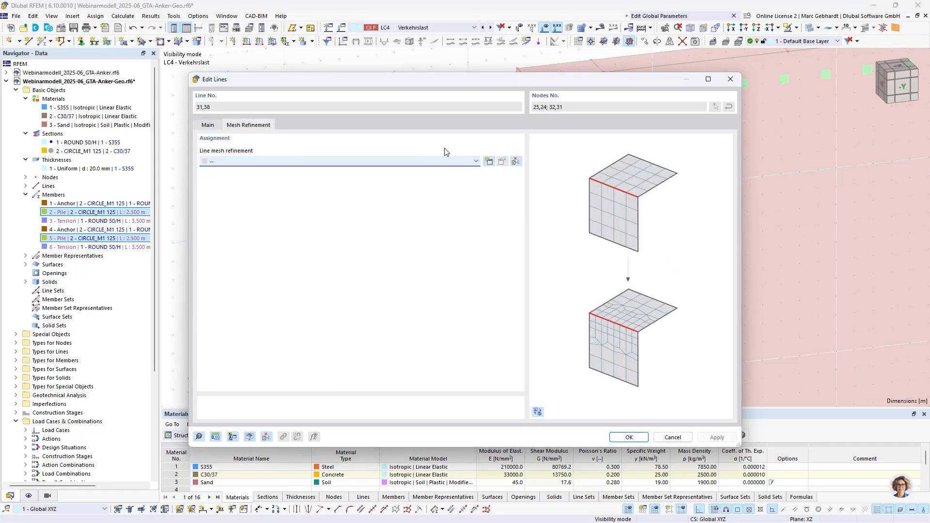
{"action": "left_click", "coordinate": [488, 162]}
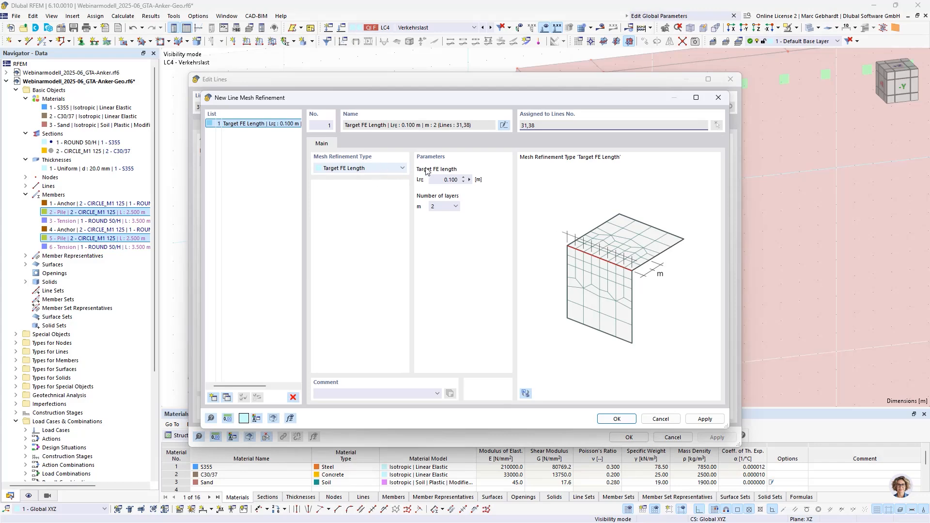
Try to link the target FE length to global parameter l_FEPl and assign the two-layer line mesh refinement to both pile lines.
{"action": "left_click", "coordinate": [470, 180]}
{"action": "left_click", "coordinate": [496, 193]}
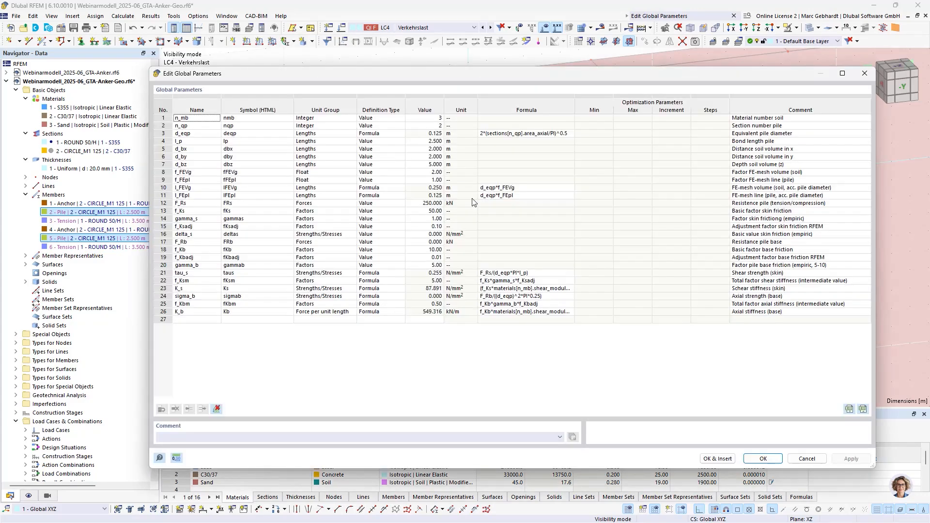
{"action": "left_click", "coordinate": [165, 196]}
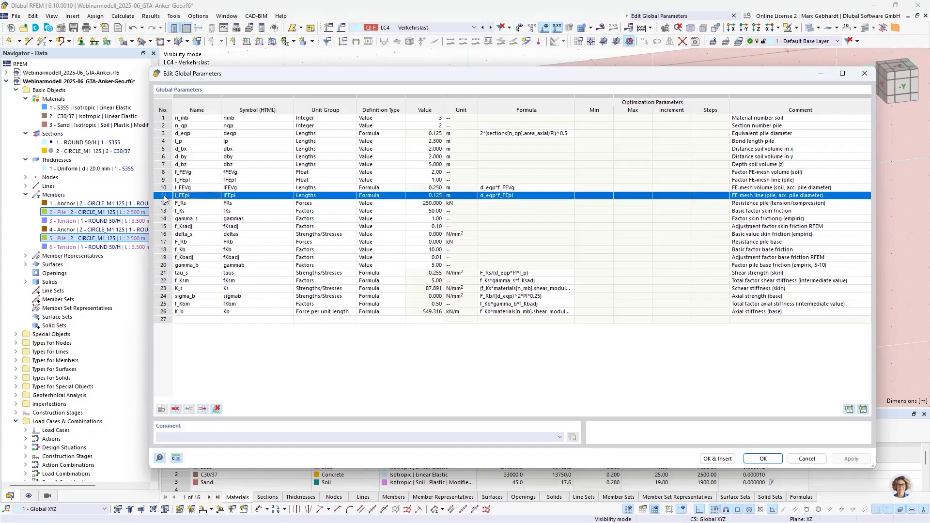
{"action": "left_click", "coordinate": [755, 458]}
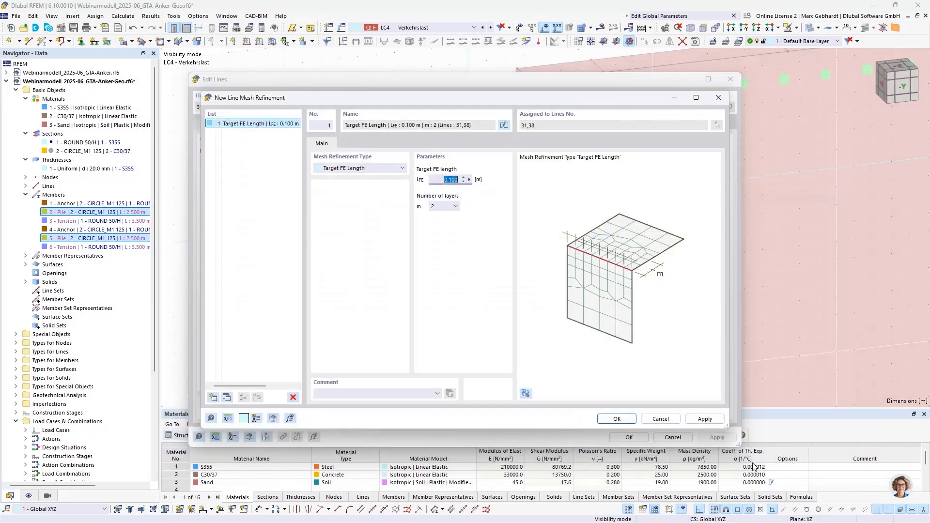
{"action": "left_click", "coordinate": [609, 418]}
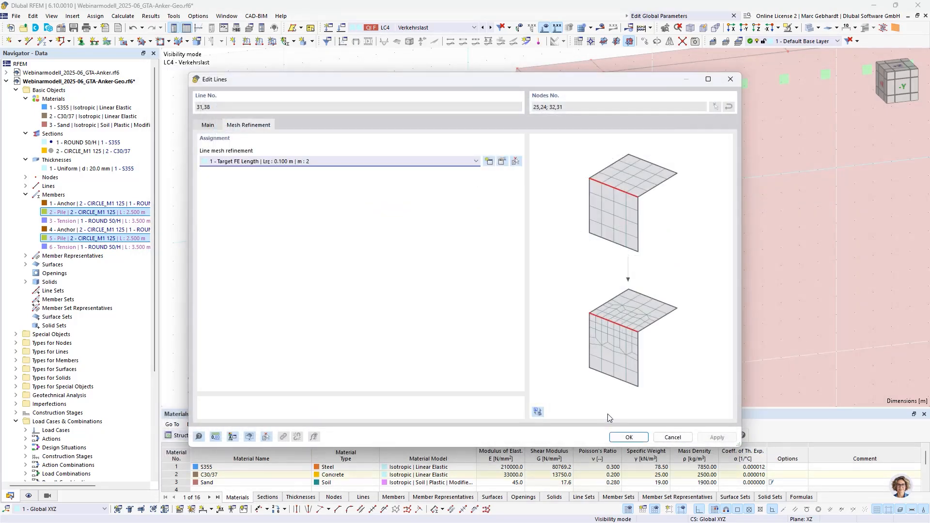
{"action": "left_click", "coordinate": [629, 437]}
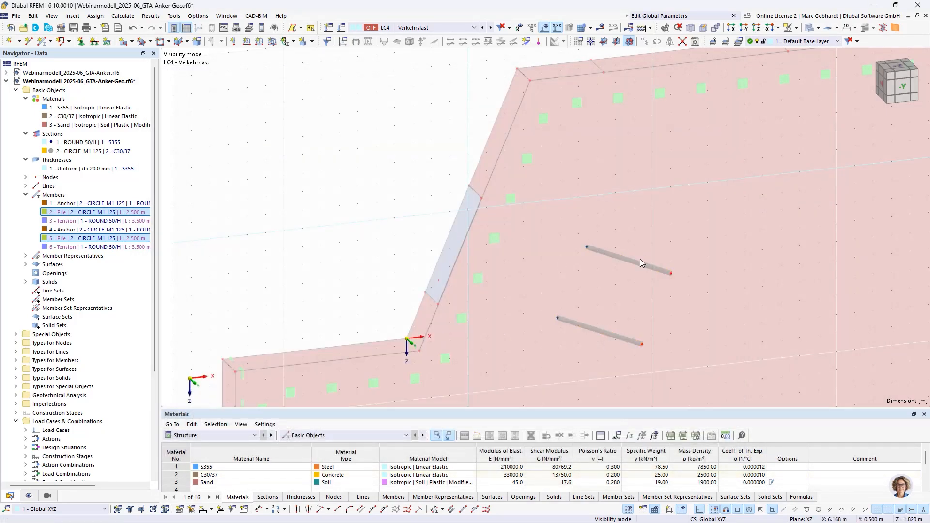
Cancel the visibility mode and show the full slope with both anchors and the traffic load.
{"action": "scroll", "coordinate": [640, 260], "scroll_direction": "up", "scroll_amount": 2}
{"action": "left_click", "coordinate": [797, 29]}
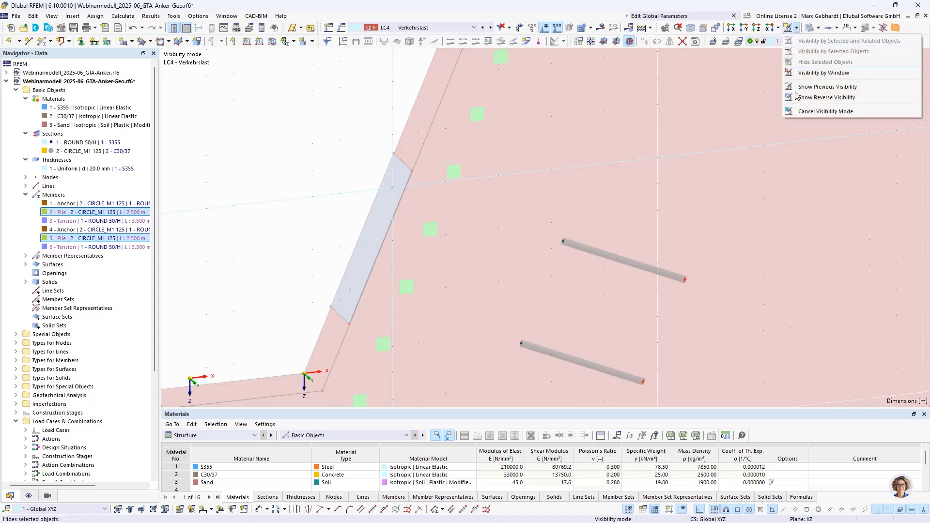
{"action": "left_click", "coordinate": [823, 110]}
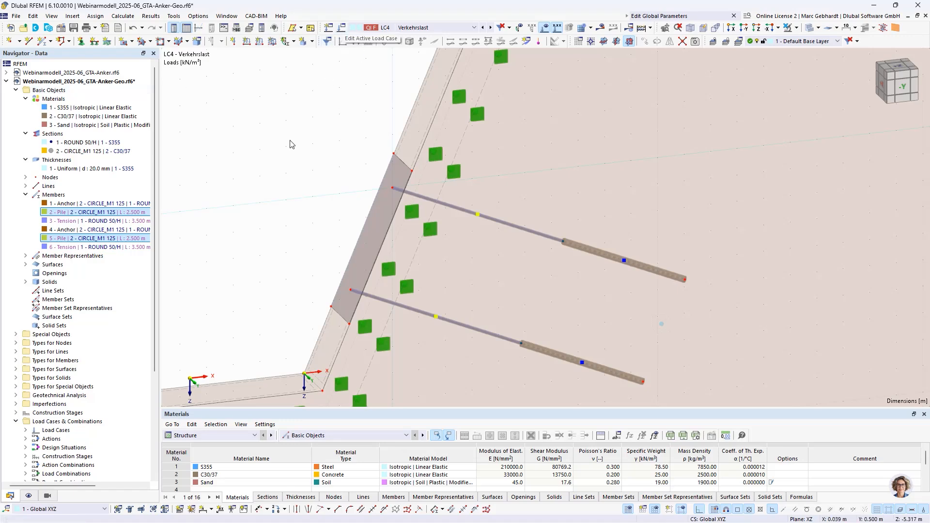
{"action": "scroll", "coordinate": [291, 142], "scroll_direction": "down", "scroll_amount": 3}
{"action": "middle_click_drag", "start_coordinate": [289, 145], "coordinate": [281, 203]}
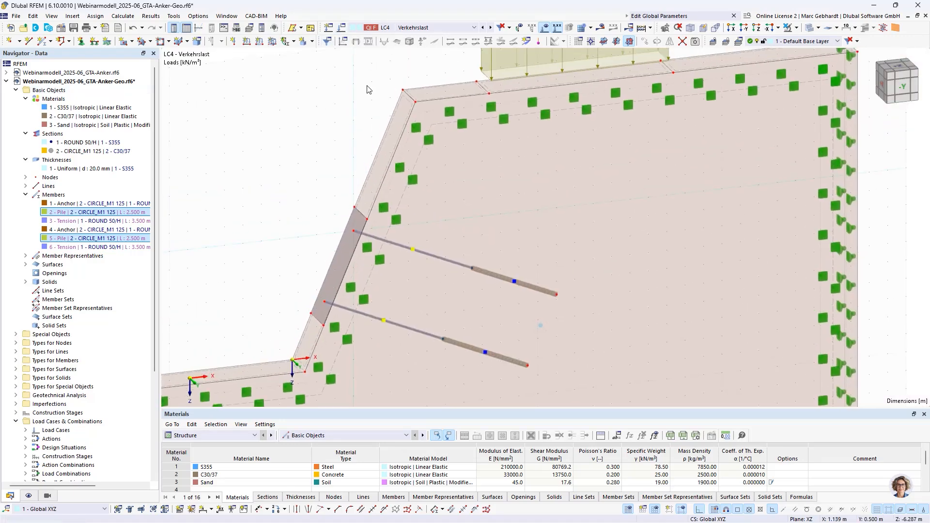
Review the settings of load cases LC1 to LC4 and make LC3 Vorspannung the active load case.
{"action": "left_click", "coordinate": [343, 28]}
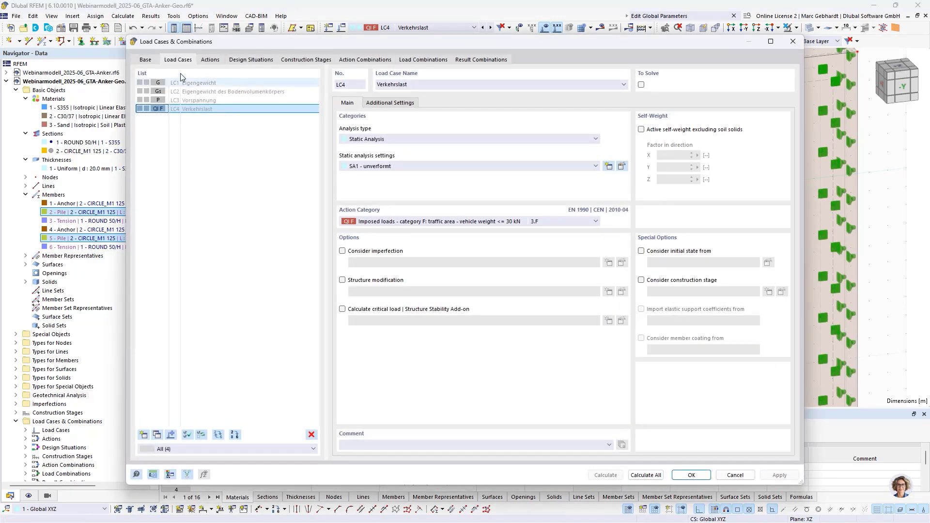
{"action": "left_click", "coordinate": [194, 87]}
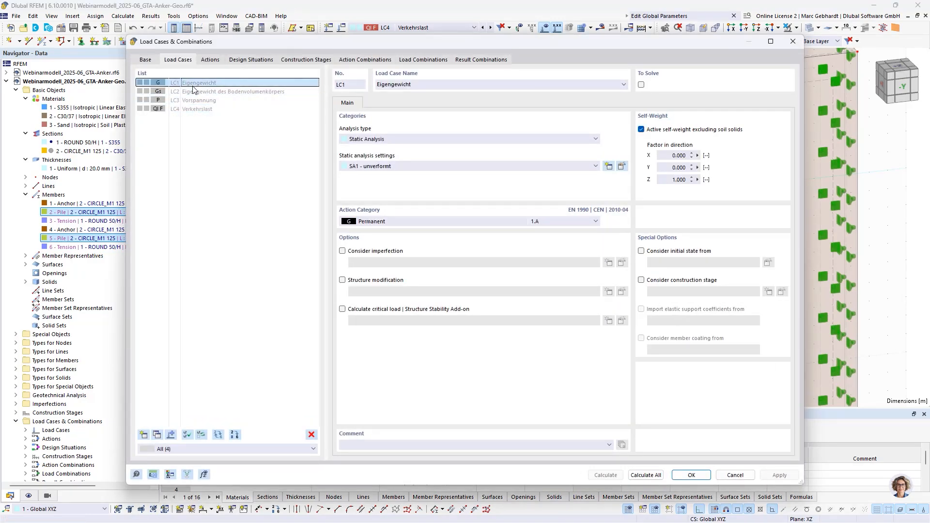
{"action": "left_click", "coordinate": [206, 92]}
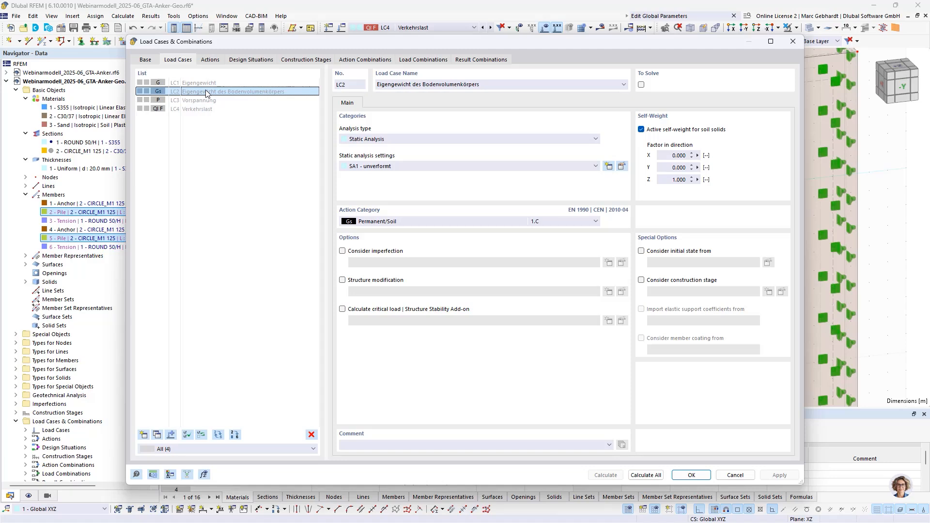
{"action": "left_click", "coordinate": [202, 101]}
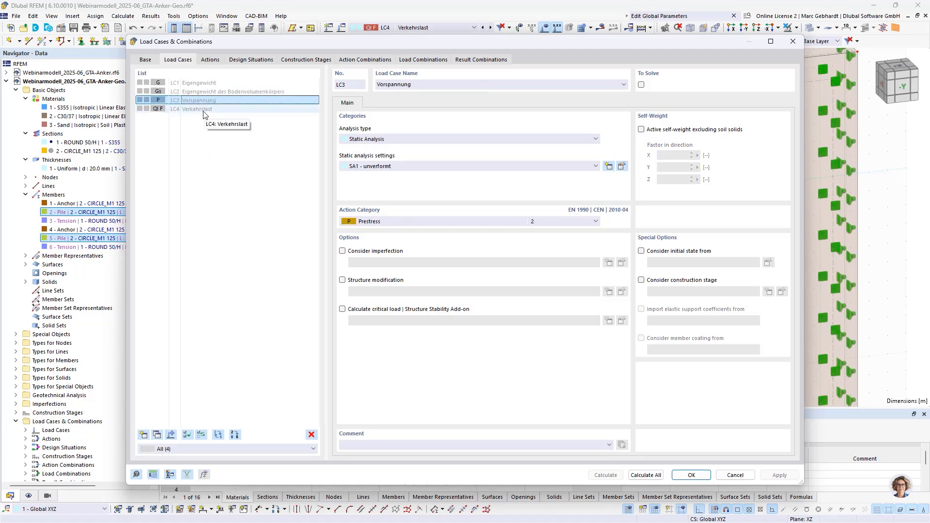
{"action": "left_click", "coordinate": [204, 109]}
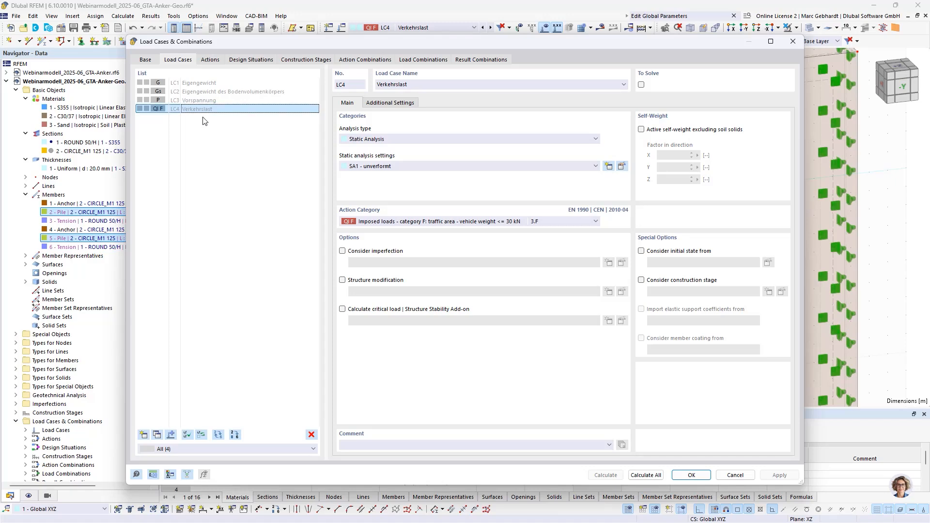
{"action": "left_click", "coordinate": [212, 101]}
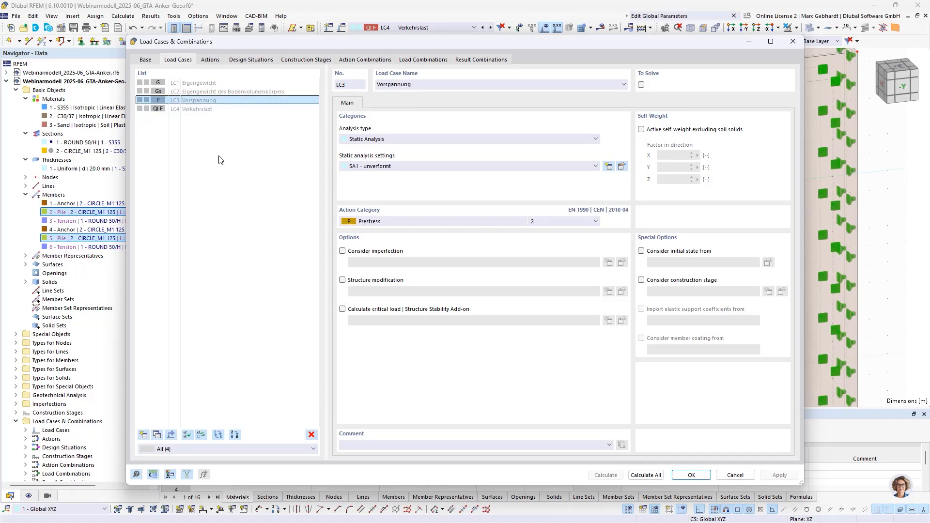
{"action": "left_click", "coordinate": [691, 475]}
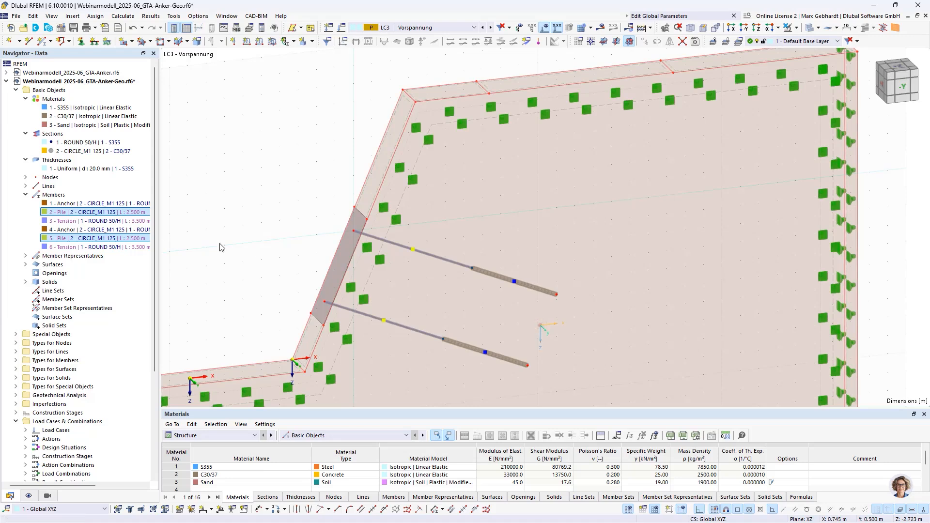
Apply an Initial Prestress member load of 100 kN to tension members 3 and 6 in load case LC3 Vorspannung.
{"action": "left_click", "coordinate": [63, 221]}
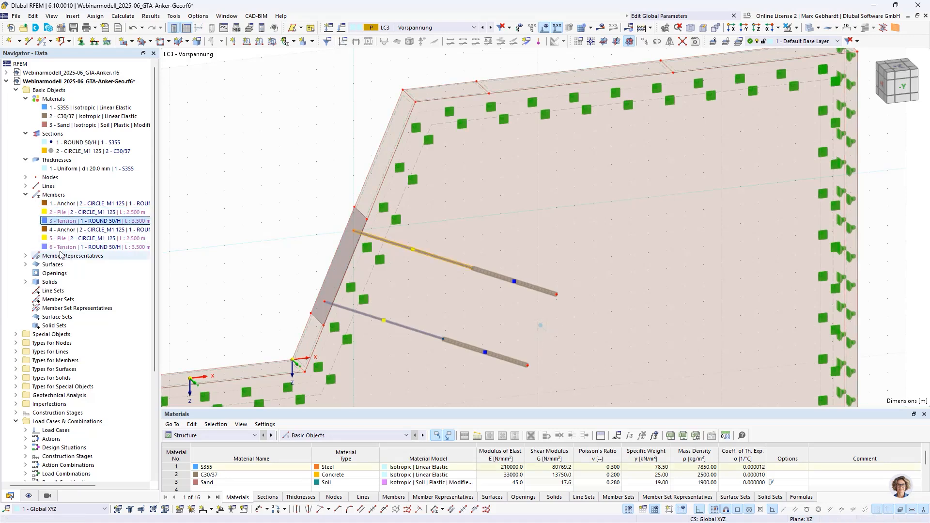
{"action": "left_click", "coordinate": [64, 247], "text": "ctrl"}
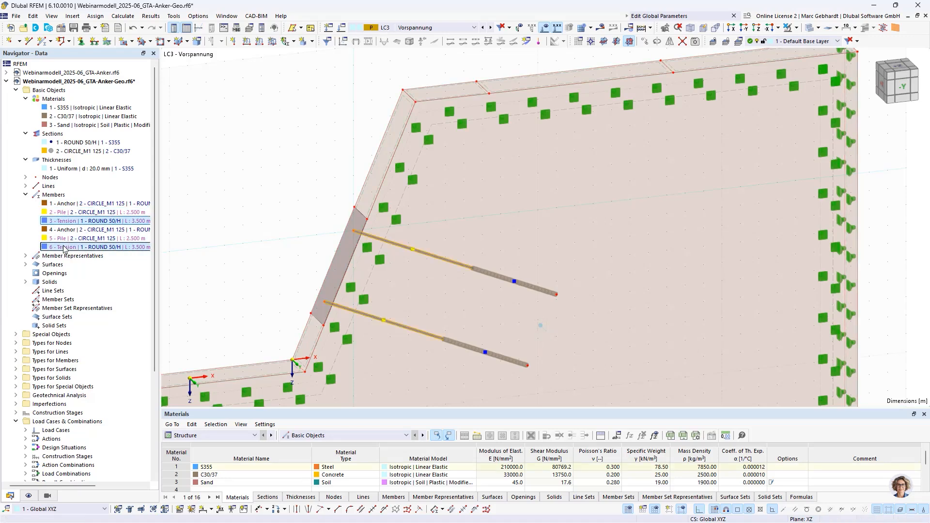
{"action": "left_click", "coordinate": [259, 42]}
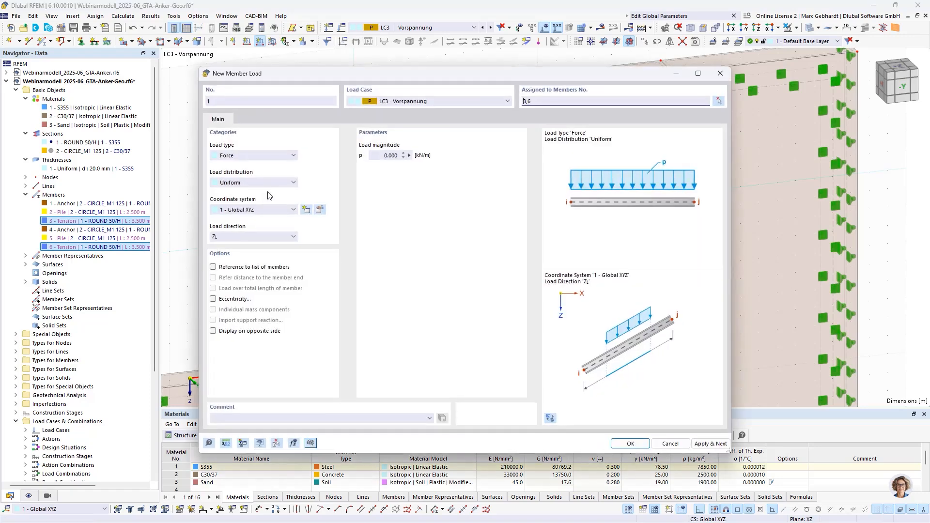
{"action": "left_click", "coordinate": [253, 156]}
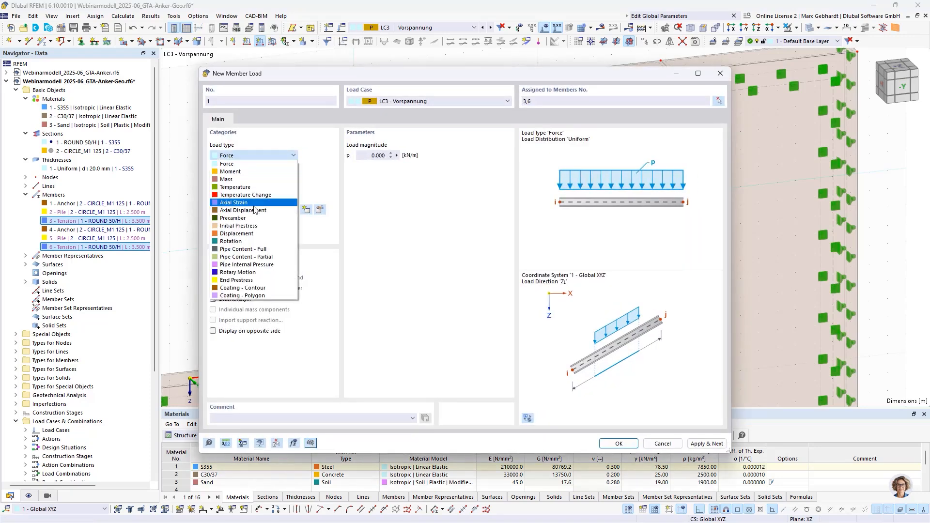
{"action": "left_click", "coordinate": [240, 226]}
{"action": "left_click", "coordinate": [375, 156]}
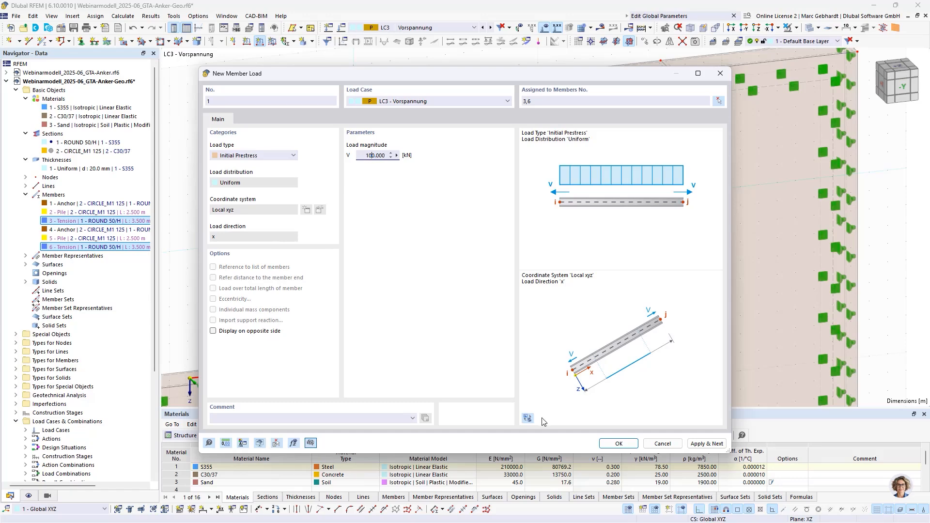
{"action": "left_click", "coordinate": [619, 444]}
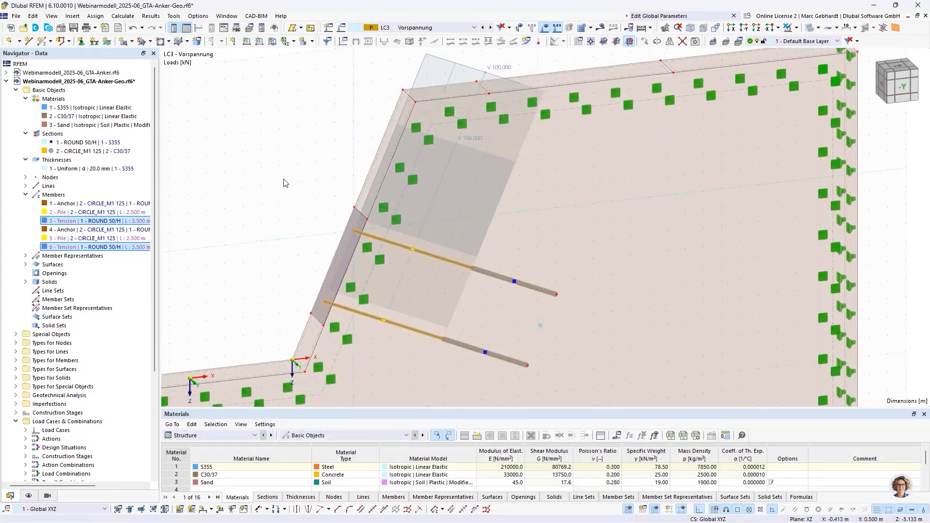
{"action": "left_click", "coordinate": [341, 27]}
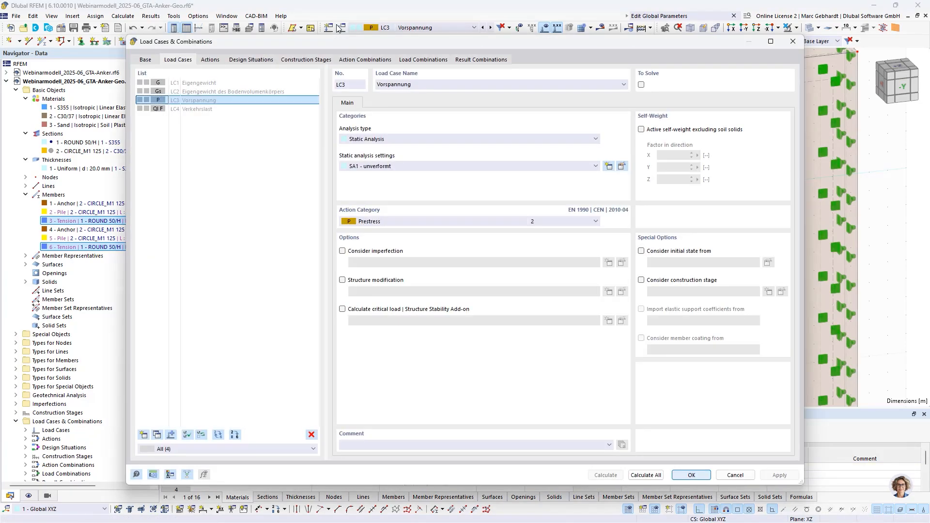
{"action": "left_click", "coordinate": [793, 41]}
Create a surface contact between anchor plate surface 11 and slope surface 3, keeping the contact type Failure under tension with full force transmission.
{"action": "scroll", "coordinate": [27, 383], "scroll_direction": "down", "scroll_amount": 1}
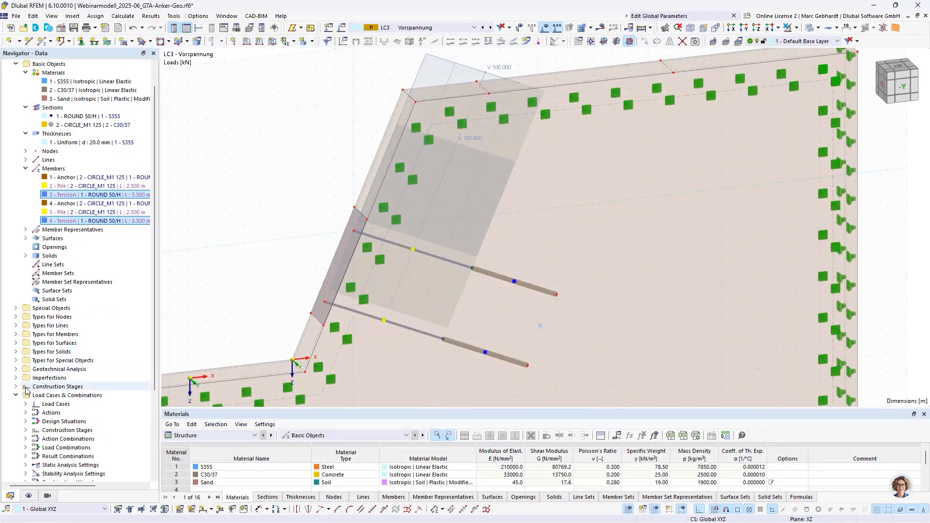
{"action": "scroll", "coordinate": [346, 246], "scroll_direction": "up", "scroll_amount": 3}
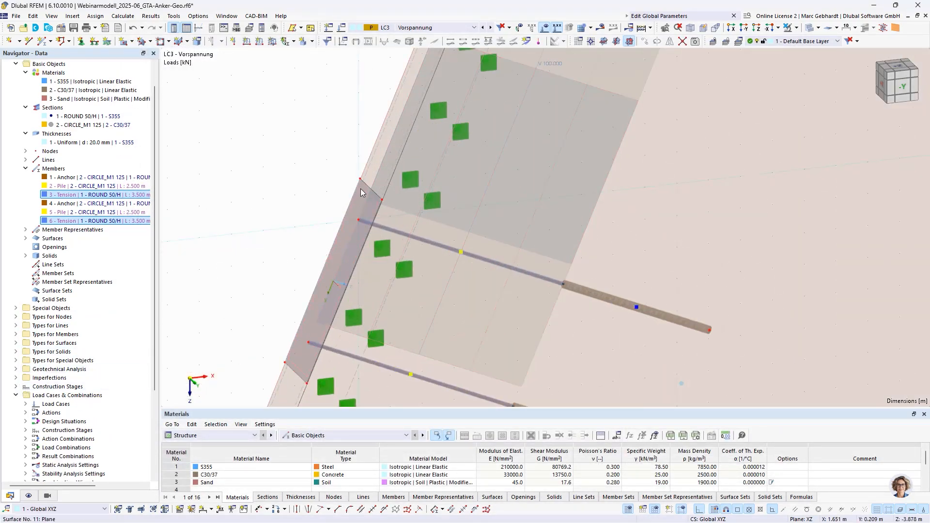
{"action": "scroll", "coordinate": [339, 201], "scroll_direction": "up", "scroll_amount": 1}
{"action": "left_click", "coordinate": [16, 309]}
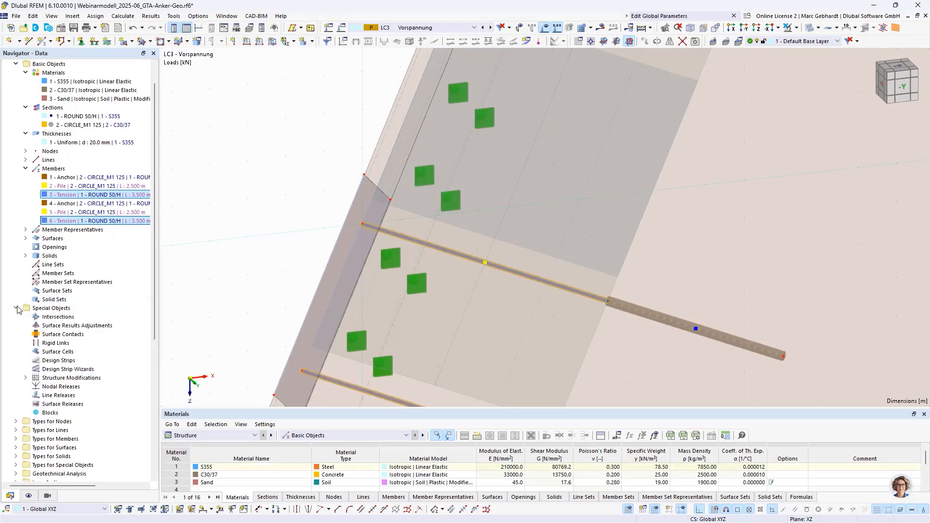
{"action": "double_click", "coordinate": [55, 335]}
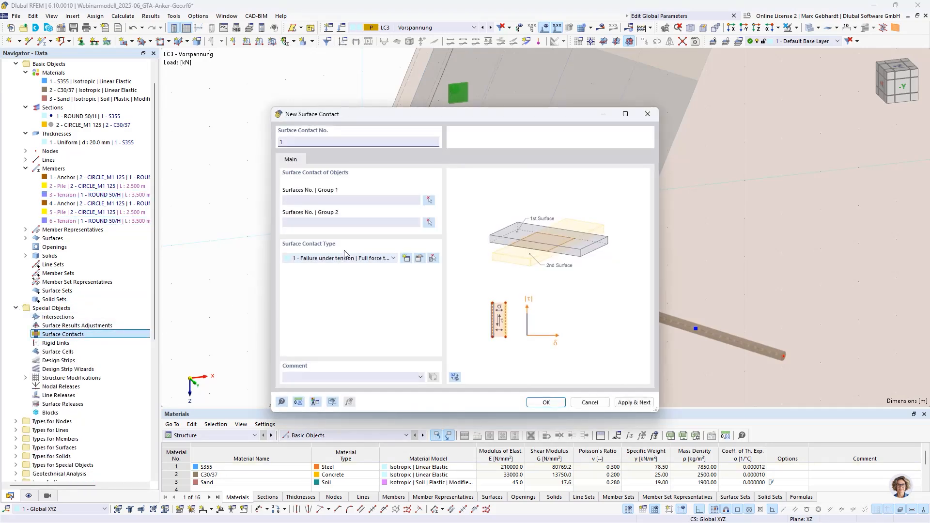
{"action": "left_click", "coordinate": [429, 200]}
{"action": "left_click", "coordinate": [366, 208]}
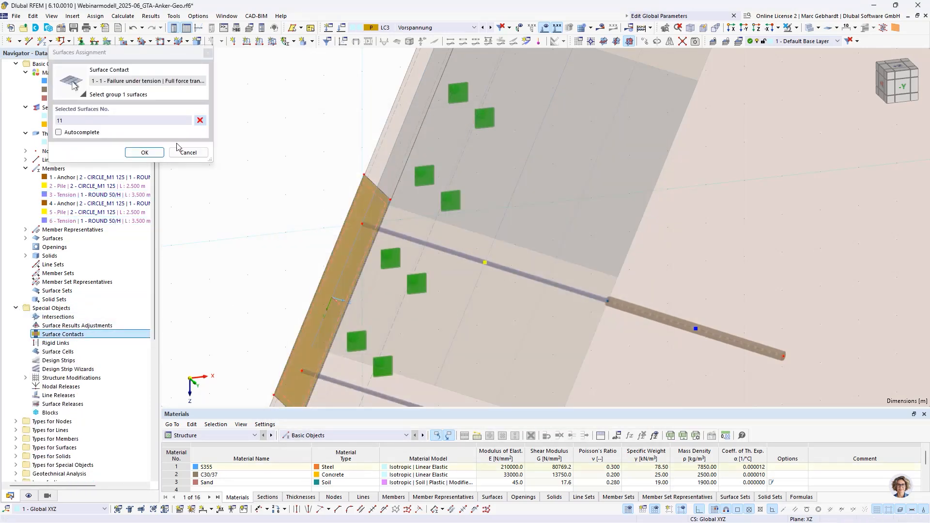
{"action": "left_click", "coordinate": [145, 152]}
{"action": "left_click", "coordinate": [428, 223]}
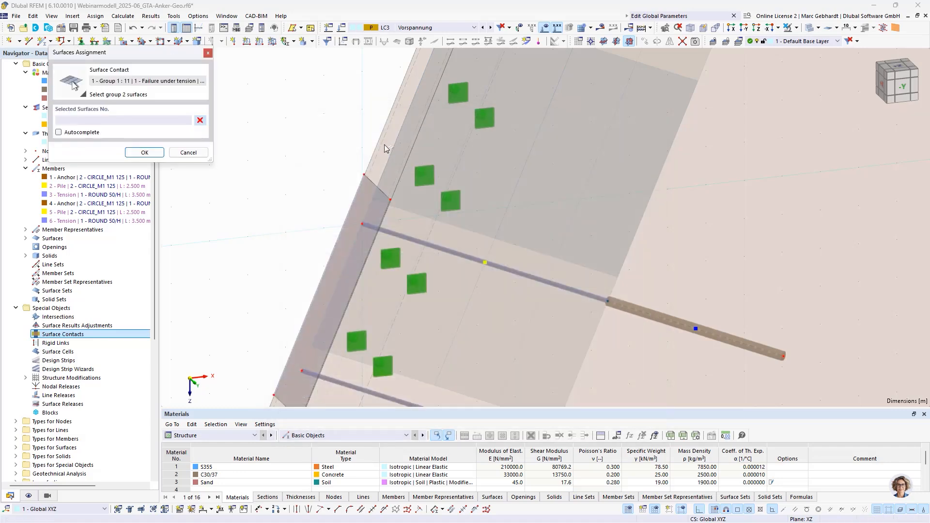
{"action": "left_click", "coordinate": [377, 145]}
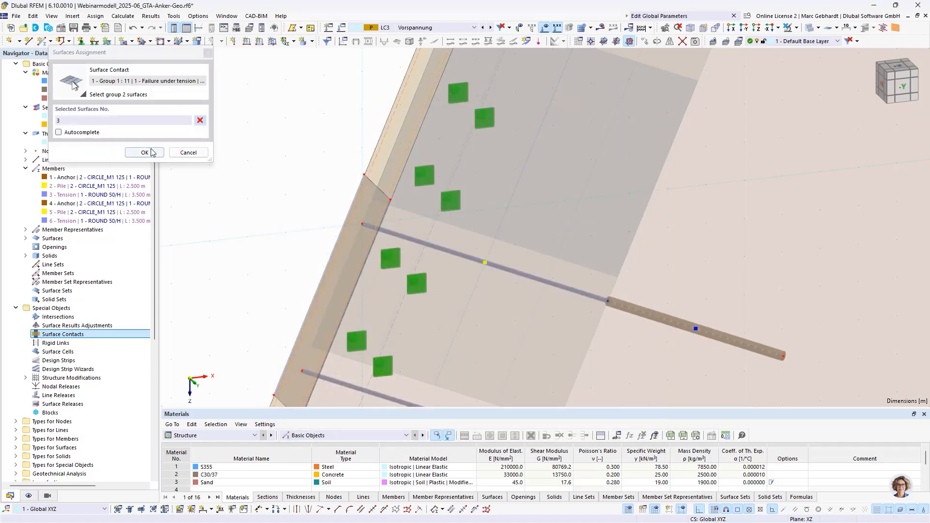
{"action": "left_click", "coordinate": [144, 152]}
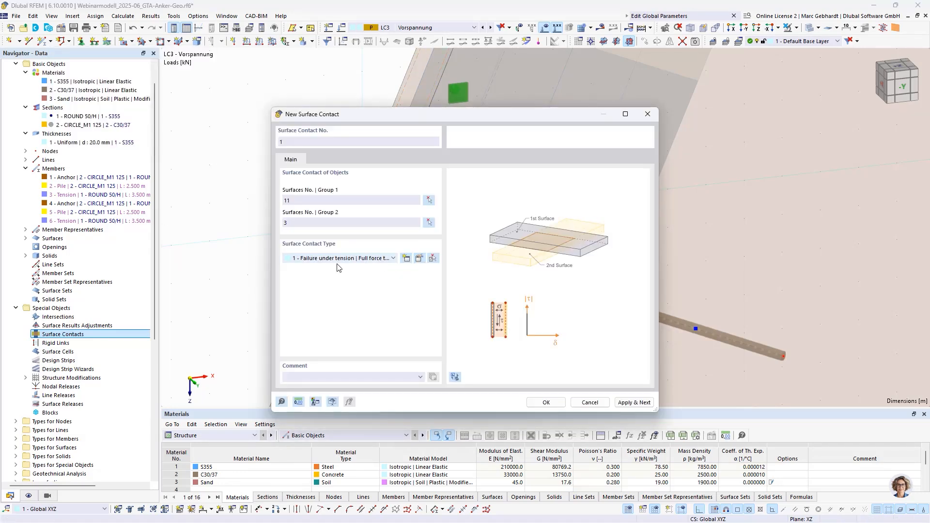
{"action": "left_click", "coordinate": [546, 403]}
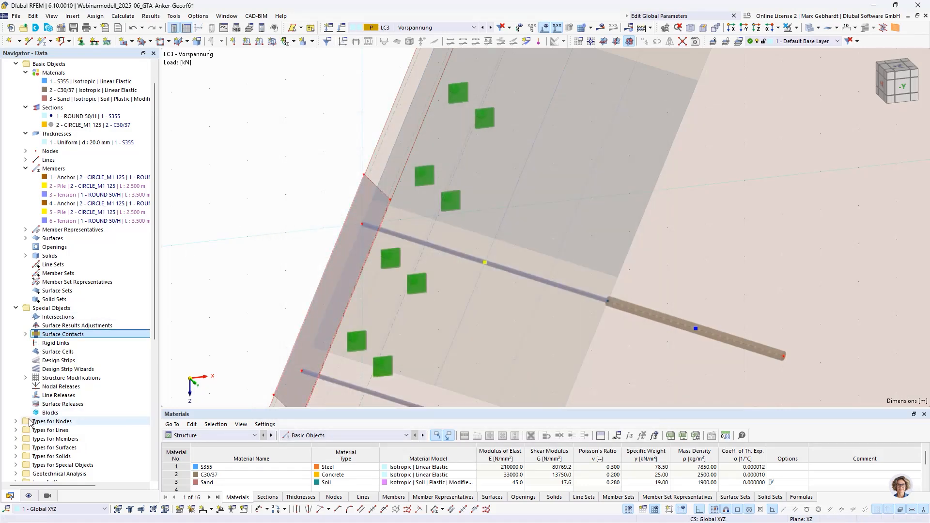
Review construction stages CS1 to CS5, including the member, surface and surface contact changes of CS3 Anker.
{"action": "scroll", "coordinate": [27, 420], "scroll_direction": "down", "scroll_amount": 2}
{"action": "left_click", "coordinate": [15, 439]}
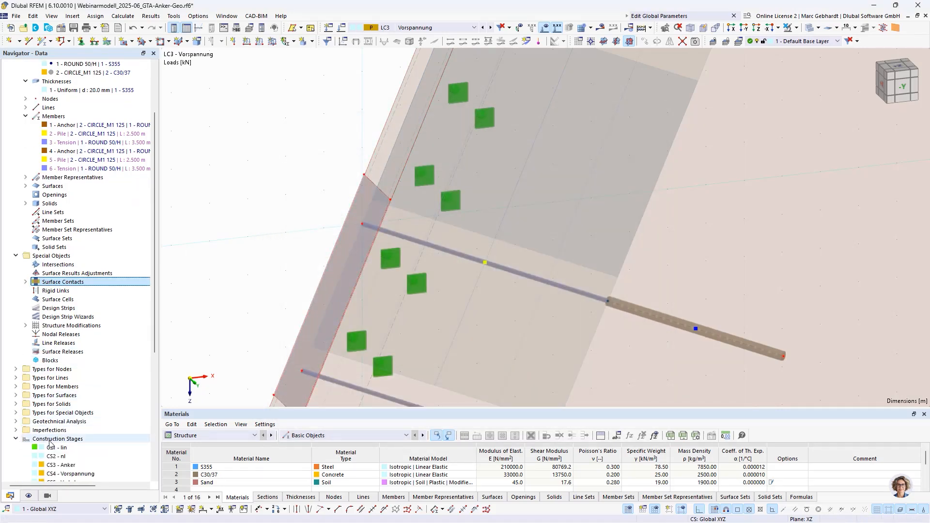
{"action": "double_click", "coordinate": [49, 447]}
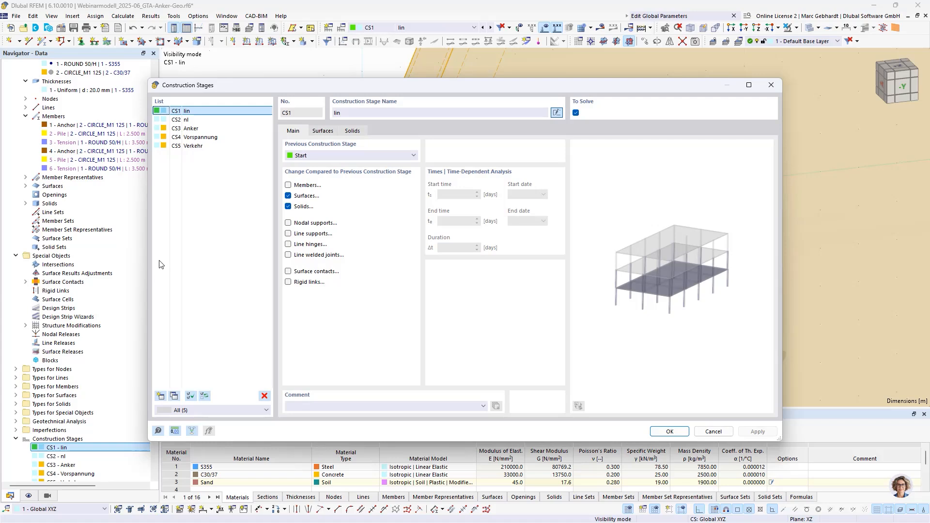
{"action": "left_click", "coordinate": [213, 122]}
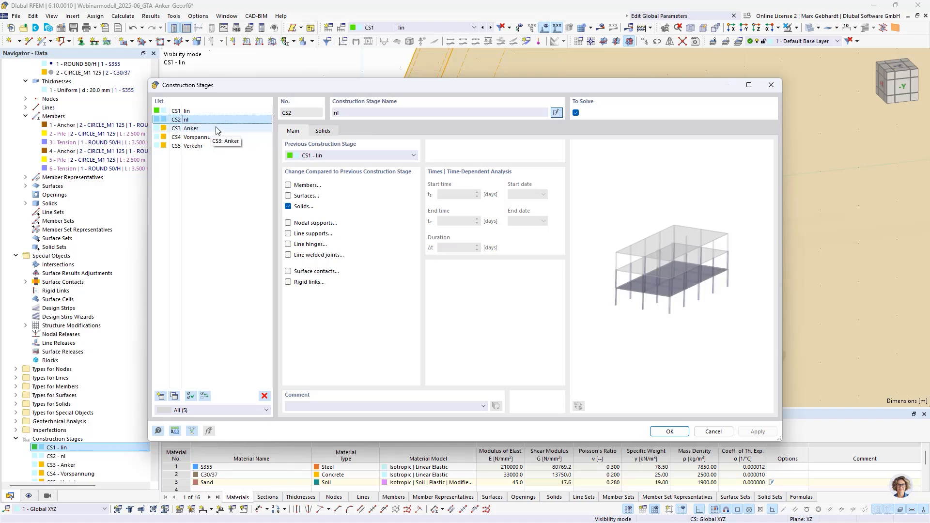
{"action": "left_click", "coordinate": [222, 128]}
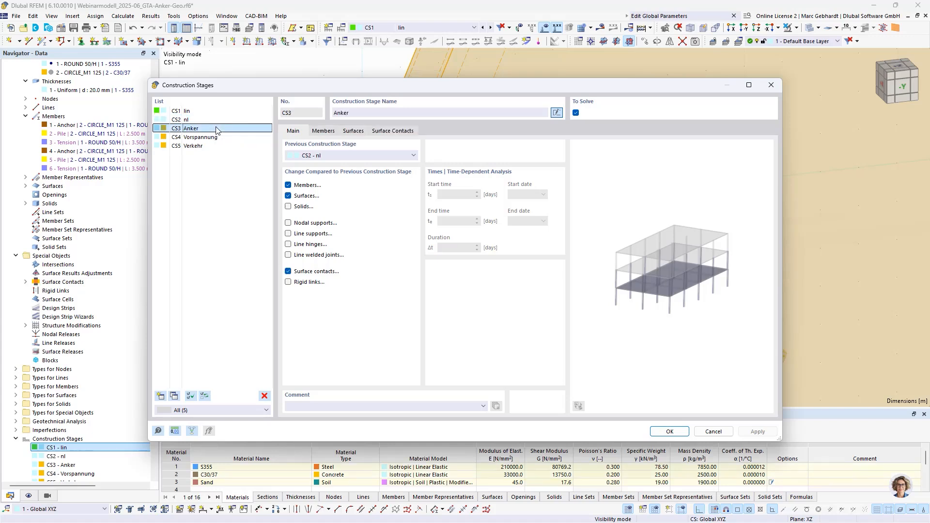
{"action": "left_click", "coordinate": [324, 132]}
{"action": "left_click", "coordinate": [353, 131]}
{"action": "left_click", "coordinate": [392, 130]}
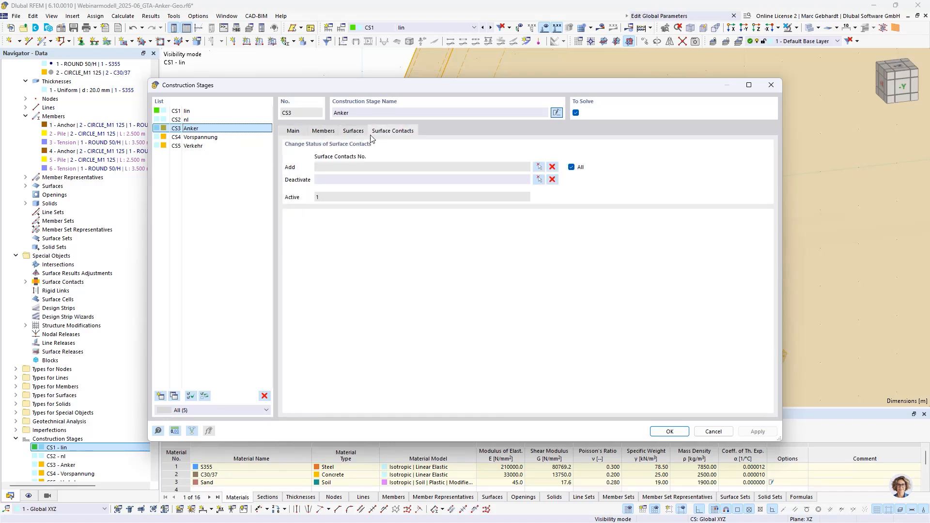
{"action": "left_click", "coordinate": [297, 133]}
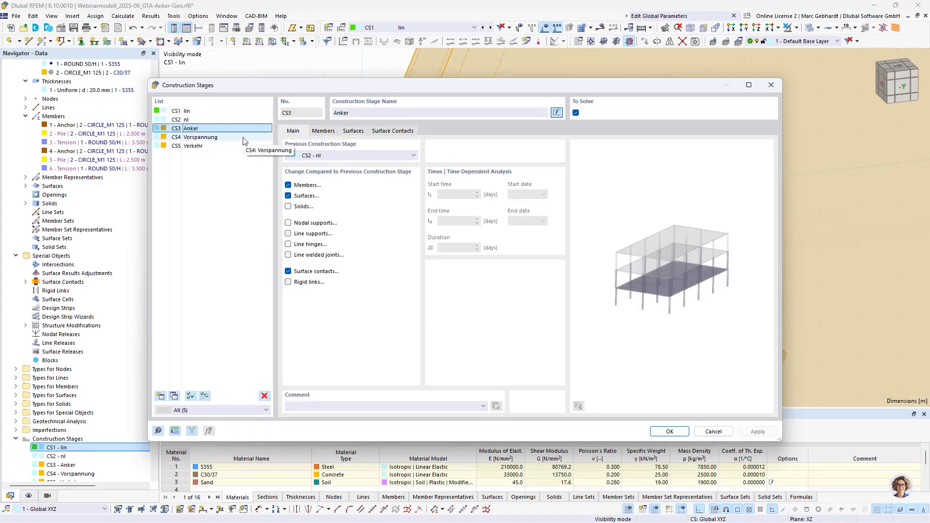
{"action": "left_click", "coordinate": [245, 140]}
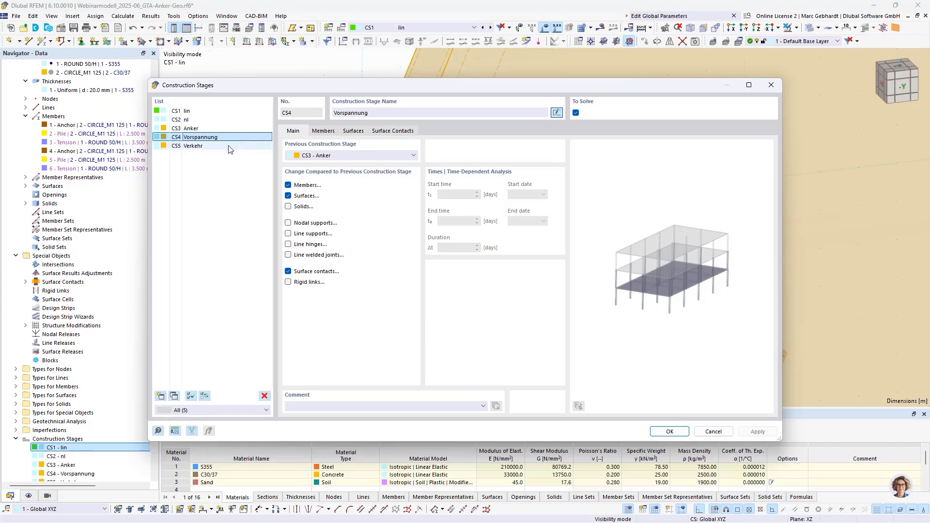
{"action": "left_click", "coordinate": [228, 146]}
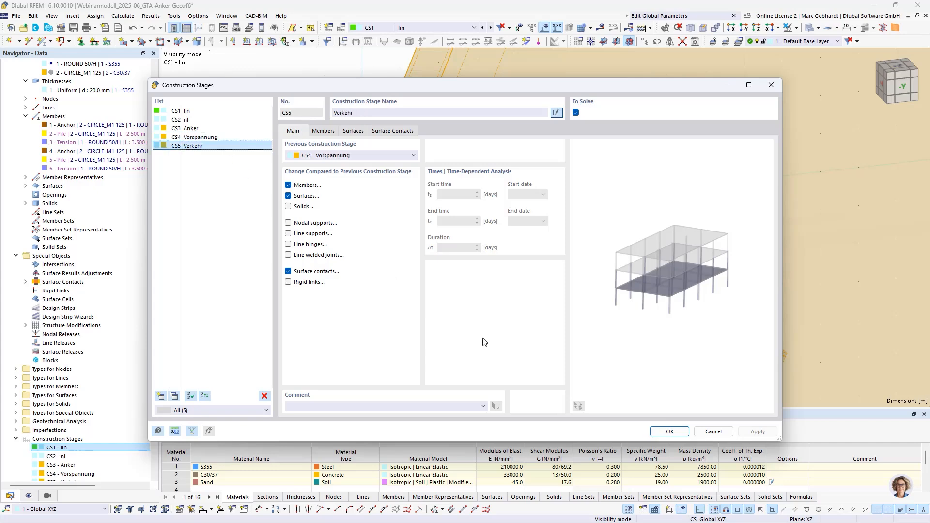
{"action": "left_click", "coordinate": [669, 432]}
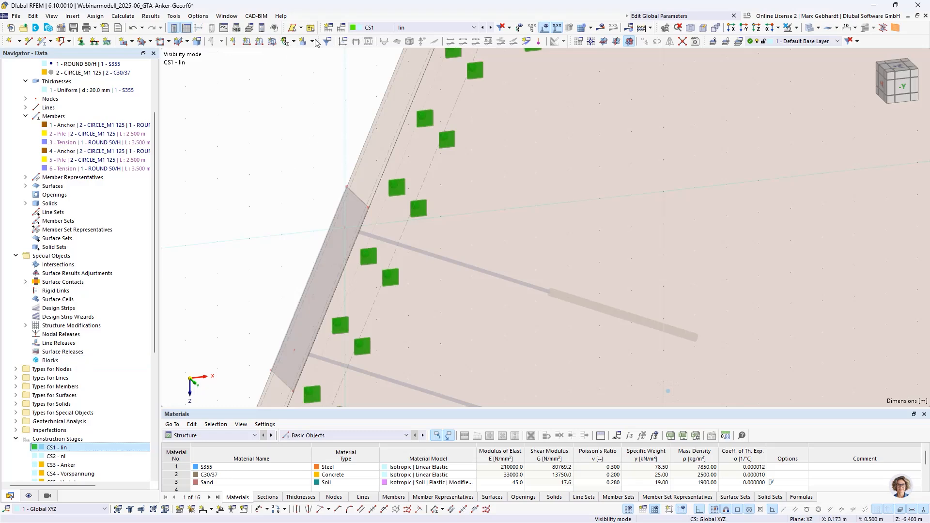
Review the combination wizard of design situation DS4 SLS - Quasi-permanent and its initial state assignments for the construction stages.
{"action": "left_click", "coordinate": [344, 30]}
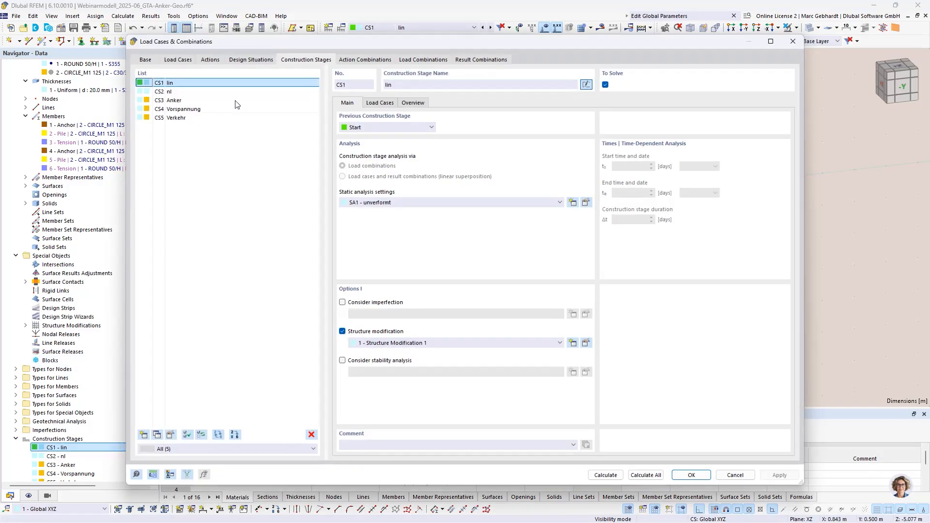
{"action": "left_click", "coordinate": [247, 61]}
{"action": "left_click", "coordinate": [210, 109]}
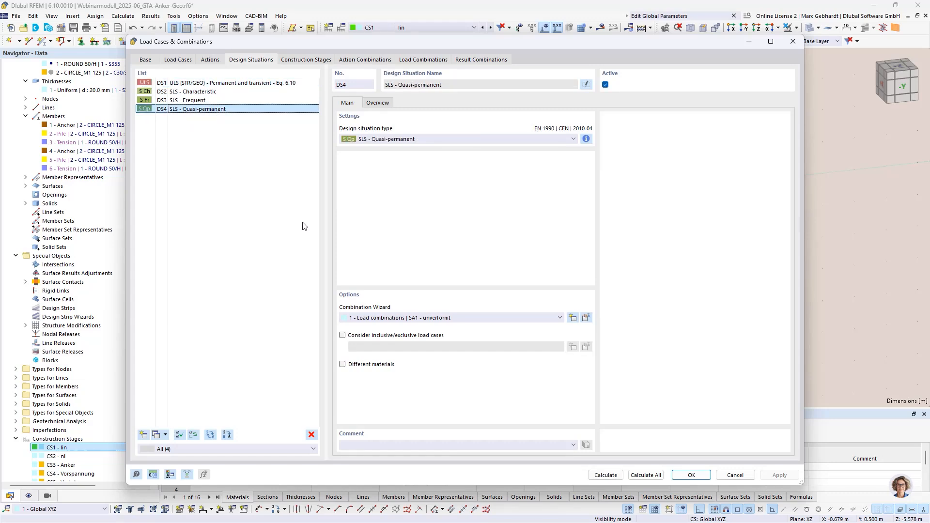
{"action": "left_click", "coordinate": [585, 319]}
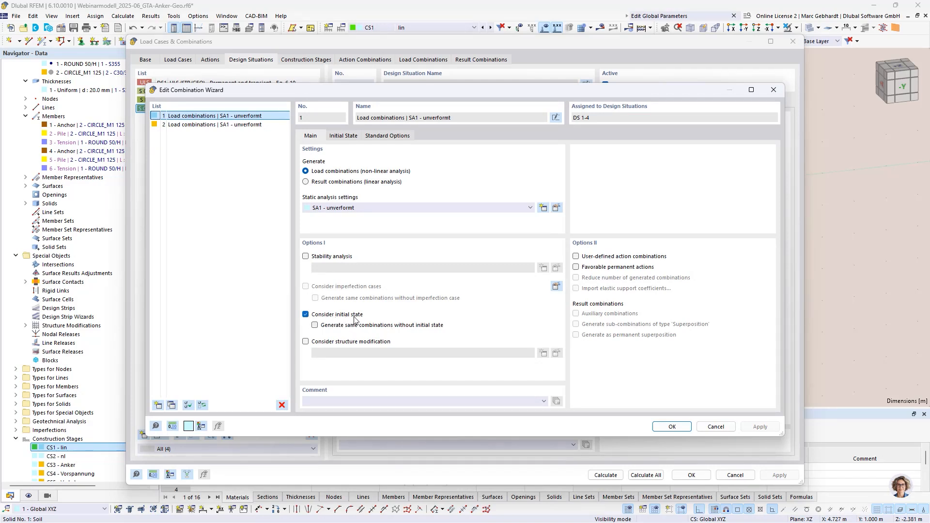
{"action": "left_click", "coordinate": [345, 137]}
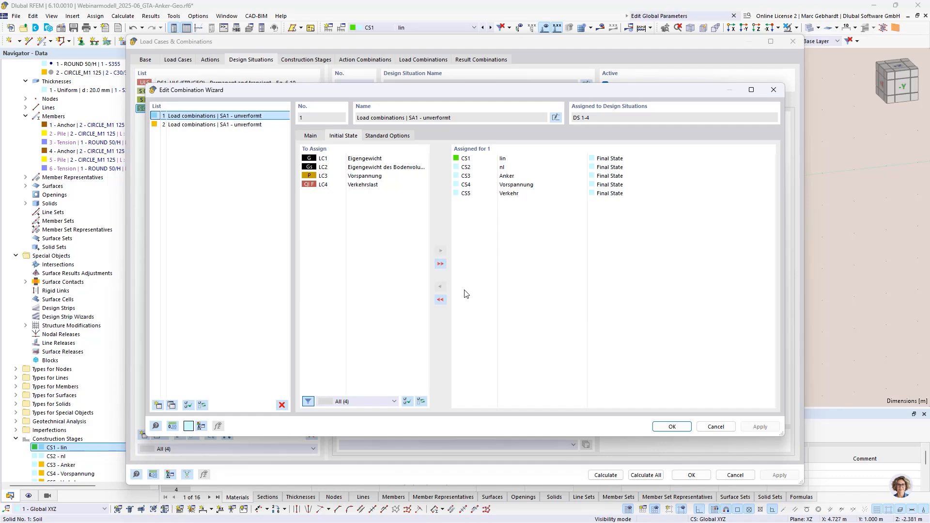
{"action": "left_click", "coordinate": [672, 427]}
Review construction stage CS1 lin, including its assigned load cases, static analysis settings SA1 and Structure Modification 1.
{"action": "left_click", "coordinate": [306, 61]}
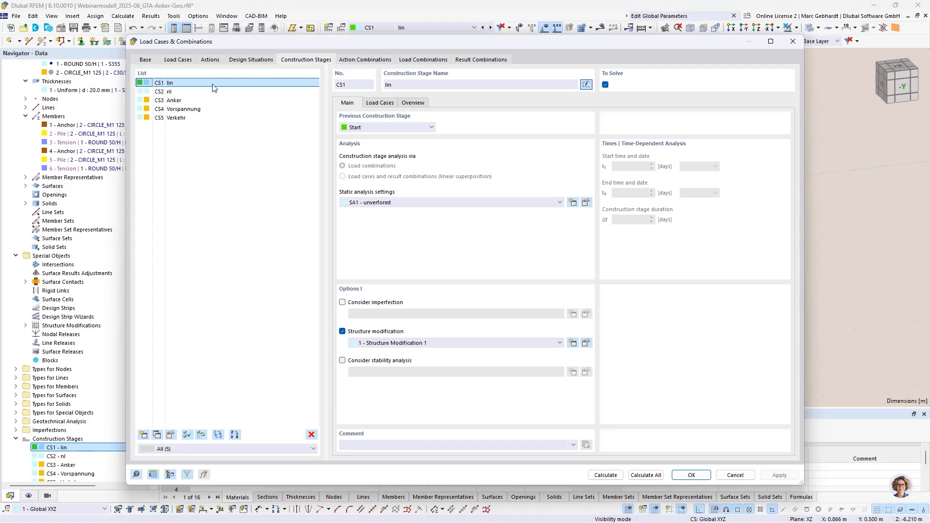
{"action": "left_click", "coordinate": [380, 103]}
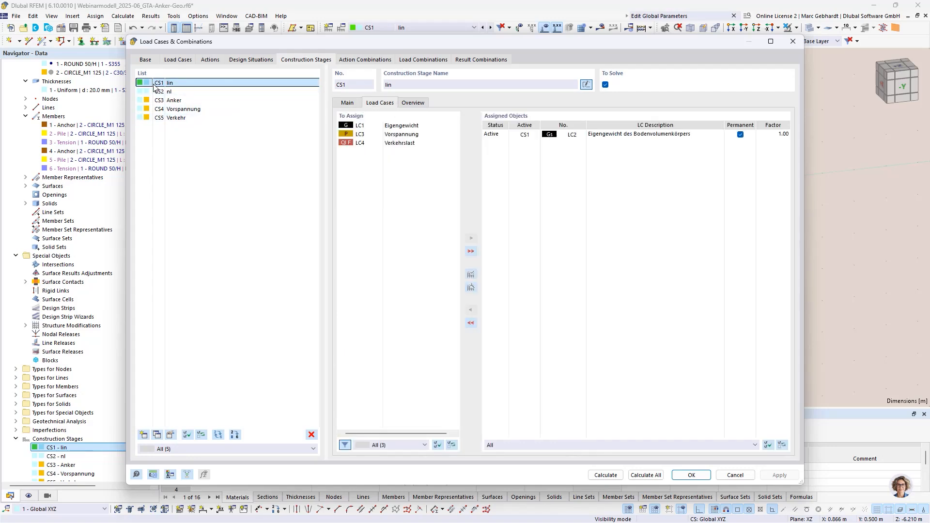
{"action": "left_click", "coordinate": [347, 103]}
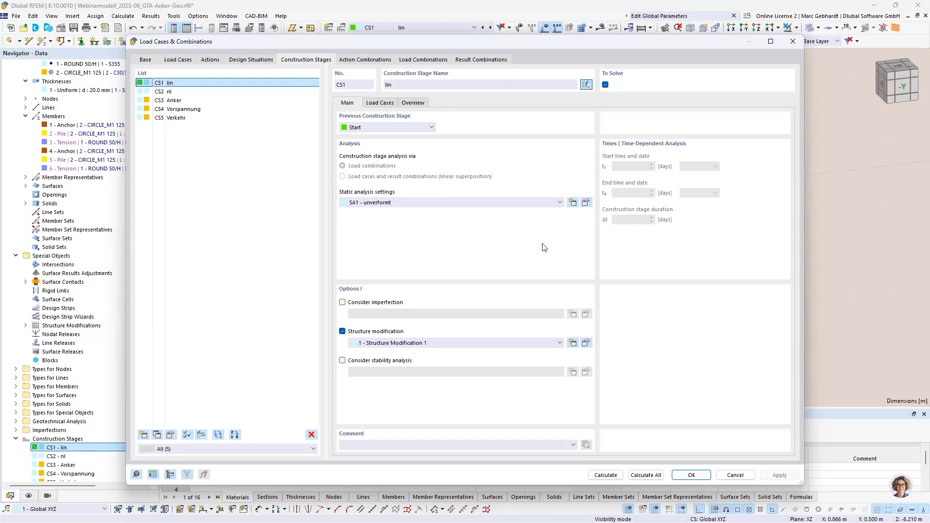
{"action": "left_click", "coordinate": [586, 203]}
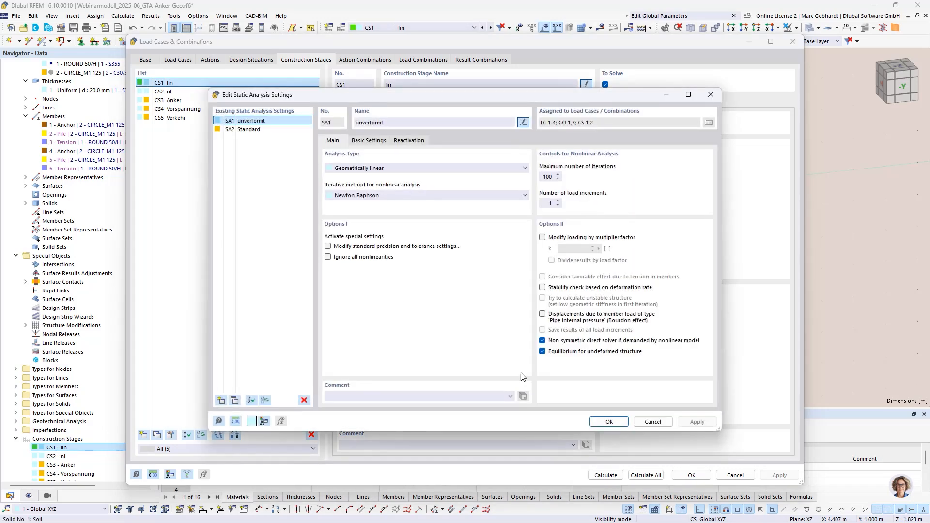
{"action": "left_click", "coordinate": [654, 422]}
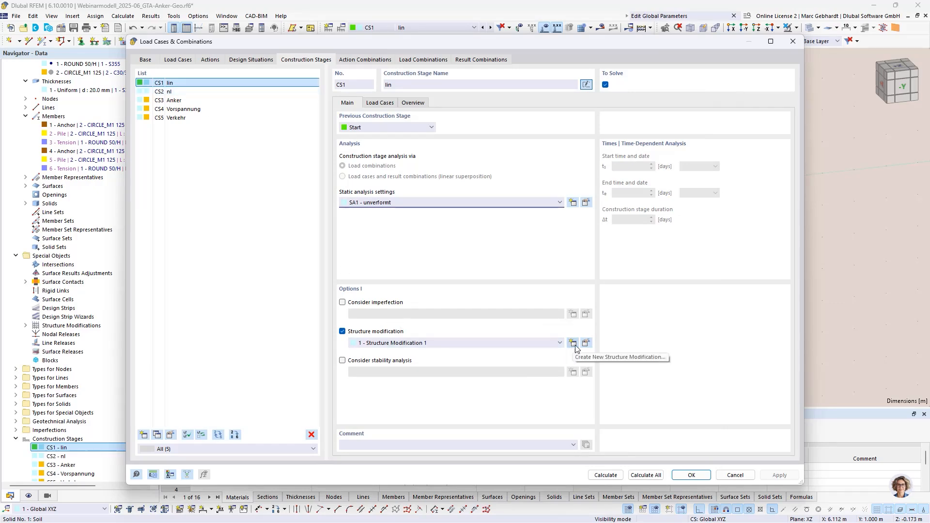
{"action": "left_click", "coordinate": [576, 346]}
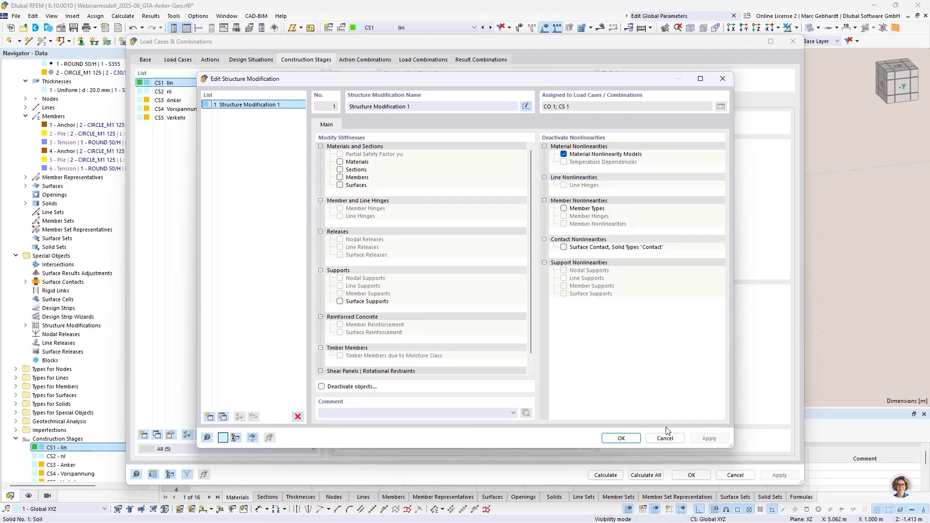
{"action": "left_click", "coordinate": [622, 438]}
Review construction stages CS2 to CS5, checking the analysis settings and the load cases assigned to the anchor, prestress and traffic stages.
{"action": "left_click", "coordinate": [225, 93]}
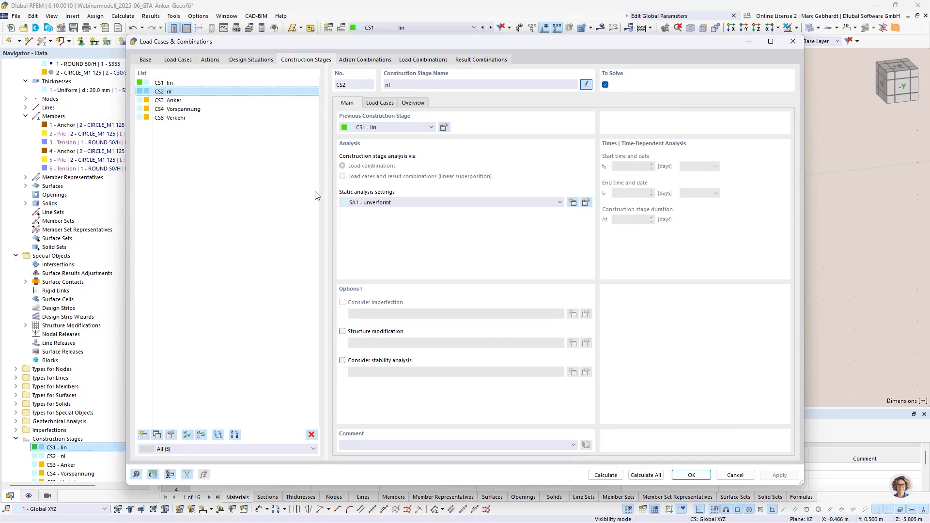
{"action": "left_click", "coordinate": [220, 102]}
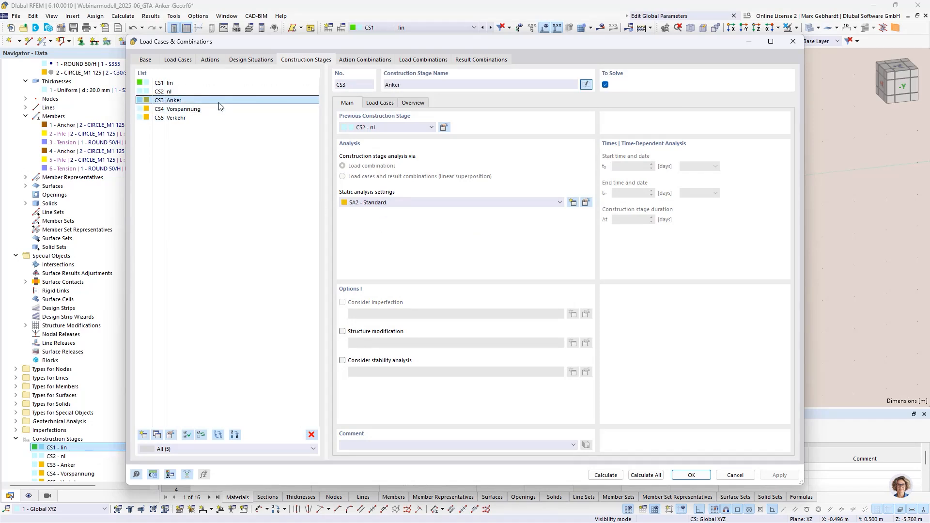
{"action": "left_click", "coordinate": [380, 102]}
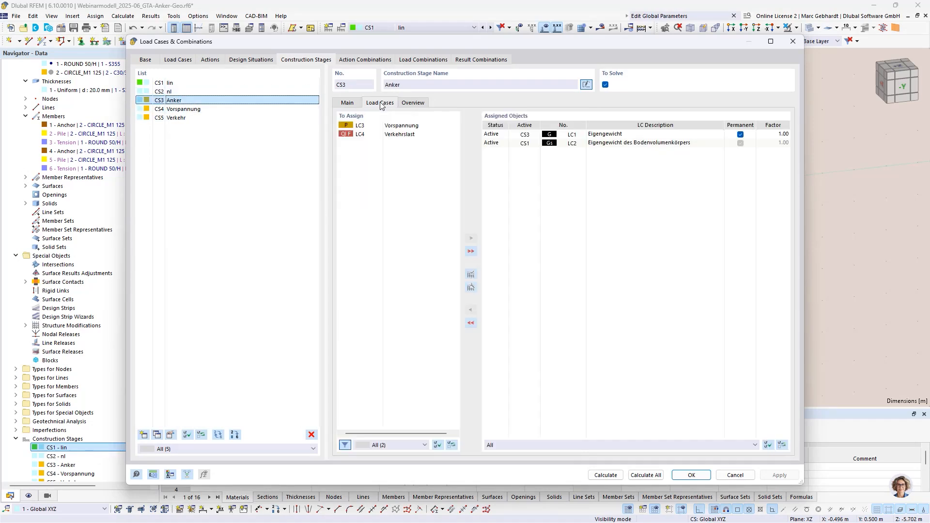
{"action": "left_click", "coordinate": [200, 112]}
{"action": "left_click", "coordinate": [190, 120]}
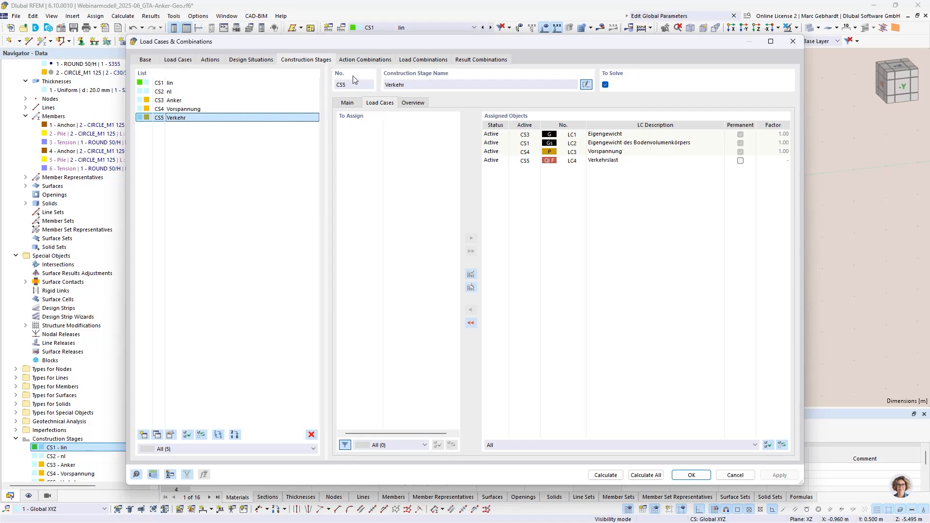
Review load combinations CO1, CO5 and CO8, including the load-increase and stopping criteria of CO8's stability analysis settings ST1.
{"action": "left_click", "coordinate": [414, 63]}
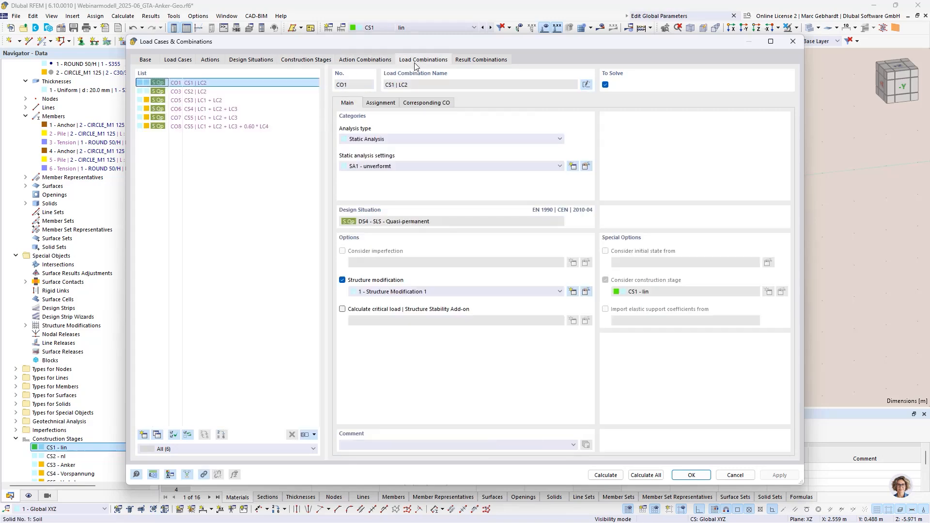
{"action": "left_click", "coordinate": [205, 102]}
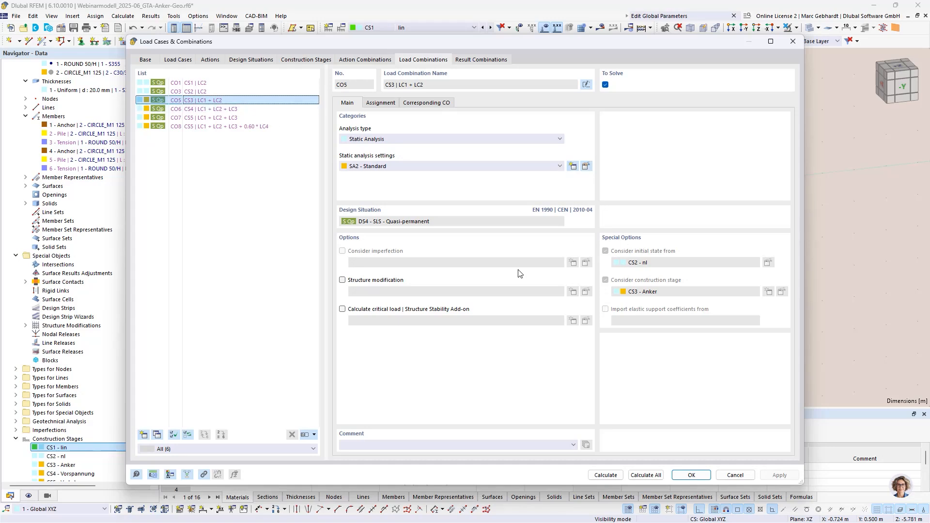
{"action": "left_click", "coordinate": [265, 127]}
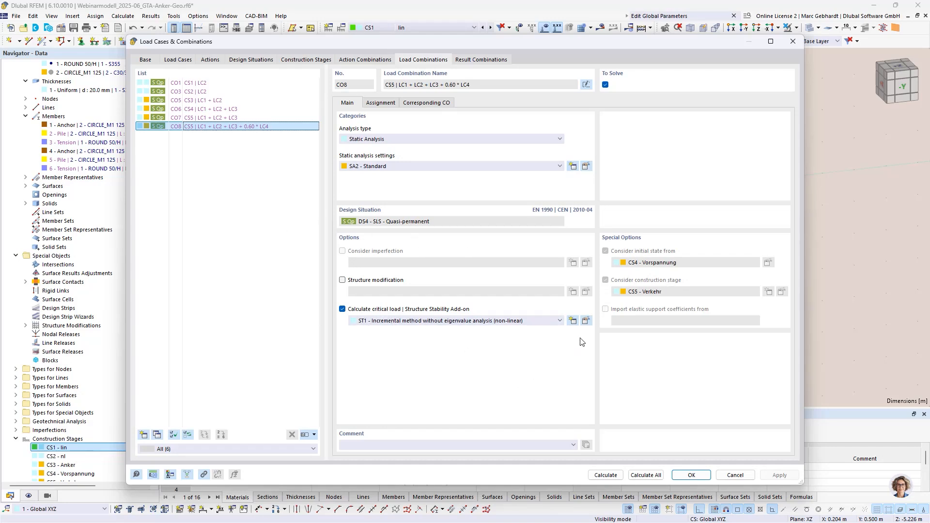
{"action": "left_click", "coordinate": [587, 321]}
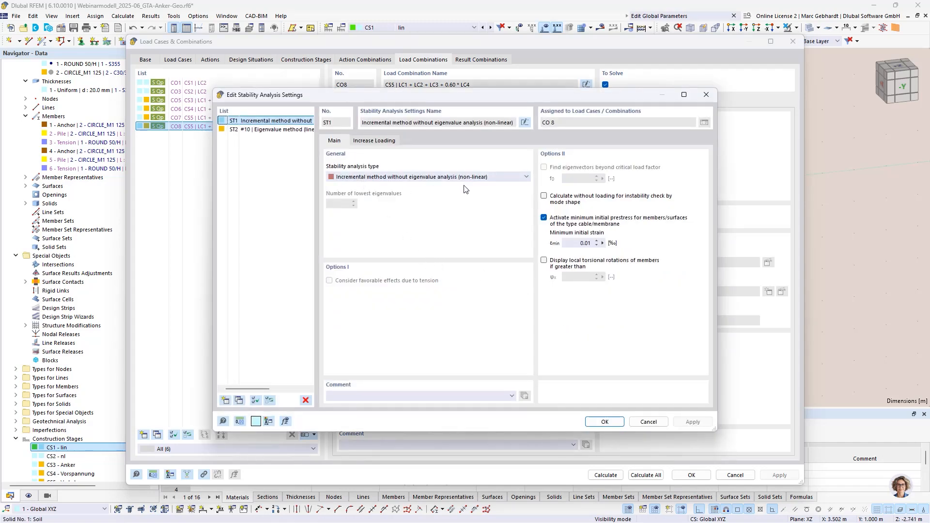
{"action": "left_click", "coordinate": [382, 141]}
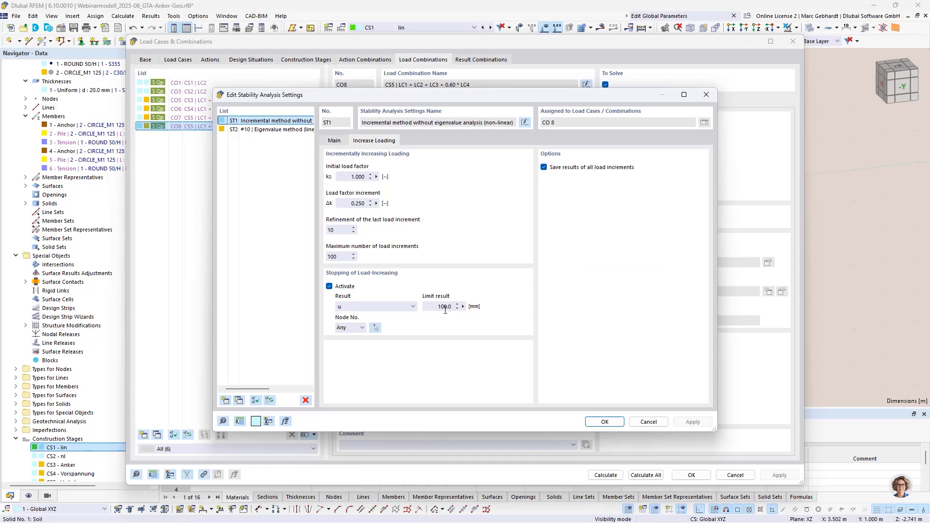
{"action": "left_click", "coordinate": [649, 422]}
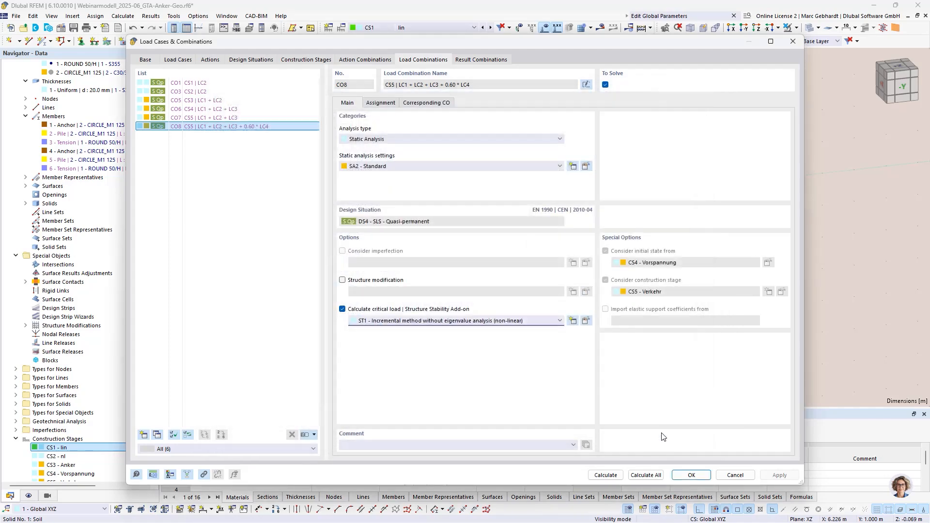
Review the assignment and corresponding combinations of result combination RC1, and leave the load cases and combinations dialog without saving changes.
{"action": "left_click", "coordinate": [485, 63]}
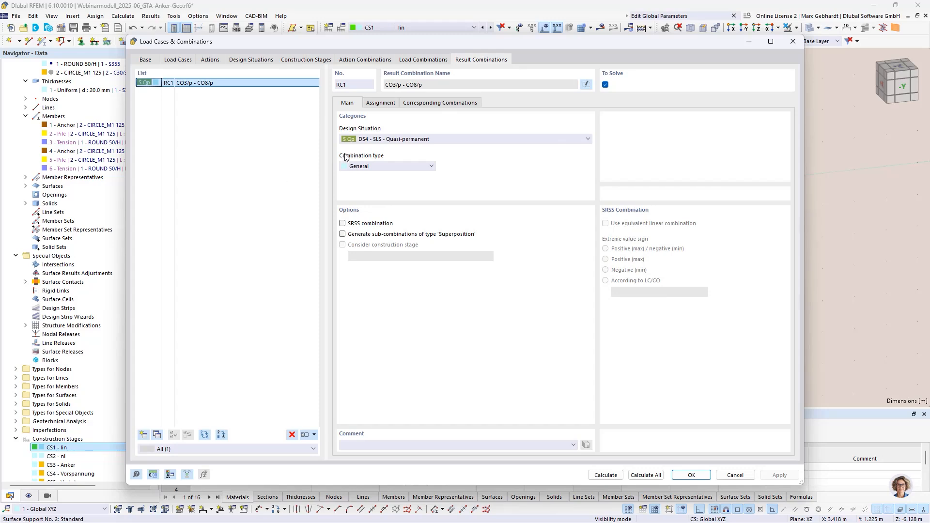
{"action": "left_click", "coordinate": [424, 103]}
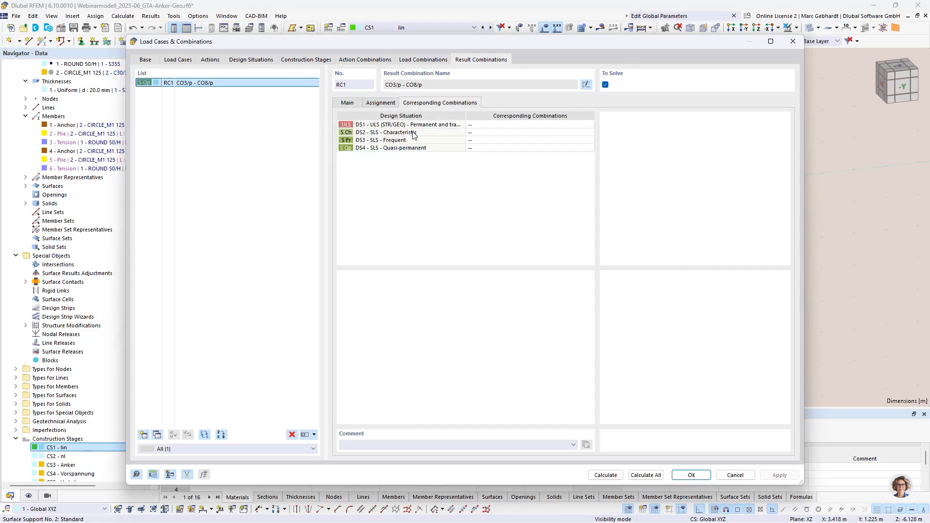
{"action": "left_click", "coordinate": [381, 104]}
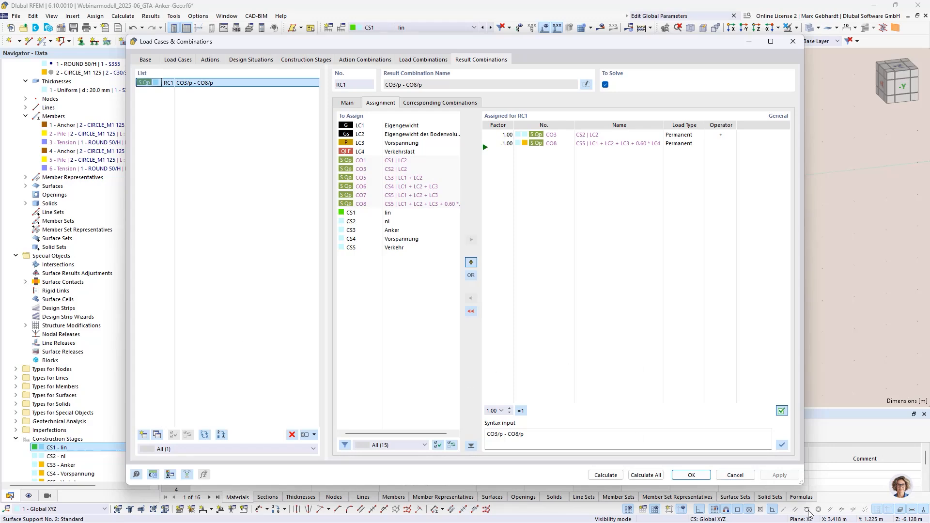
{"action": "left_click", "coordinate": [735, 475]}
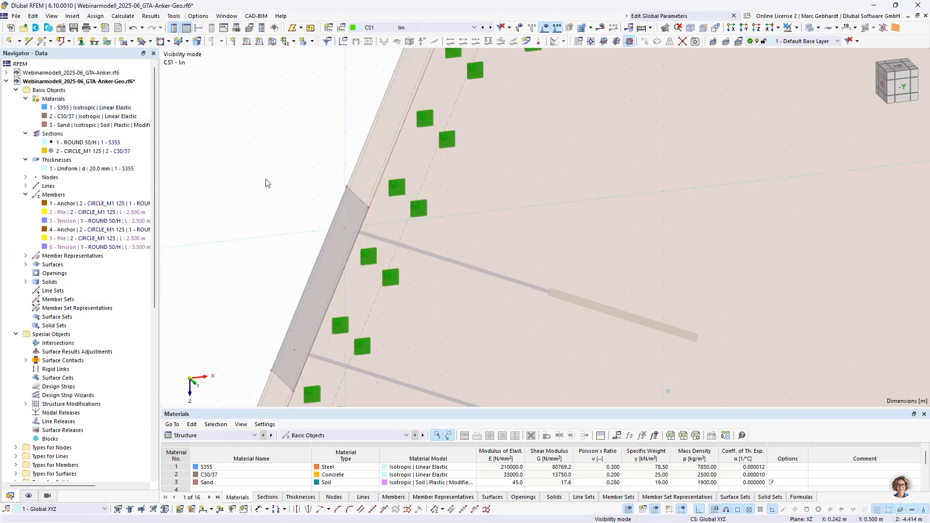
Activate the calculated model Webinarmodell_2025-06_GTA-Anker.rf6 and inspect the static deformations of load combination CO8.
{"action": "left_click", "coordinate": [7, 81]}
{"action": "left_click", "coordinate": [45, 74]}
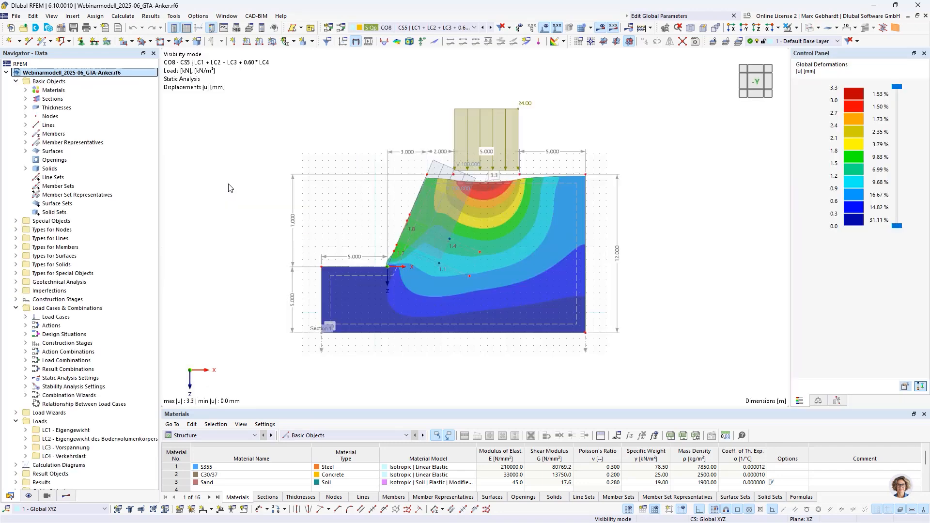
{"action": "scroll", "coordinate": [393, 180], "scroll_direction": "up", "scroll_amount": 1}
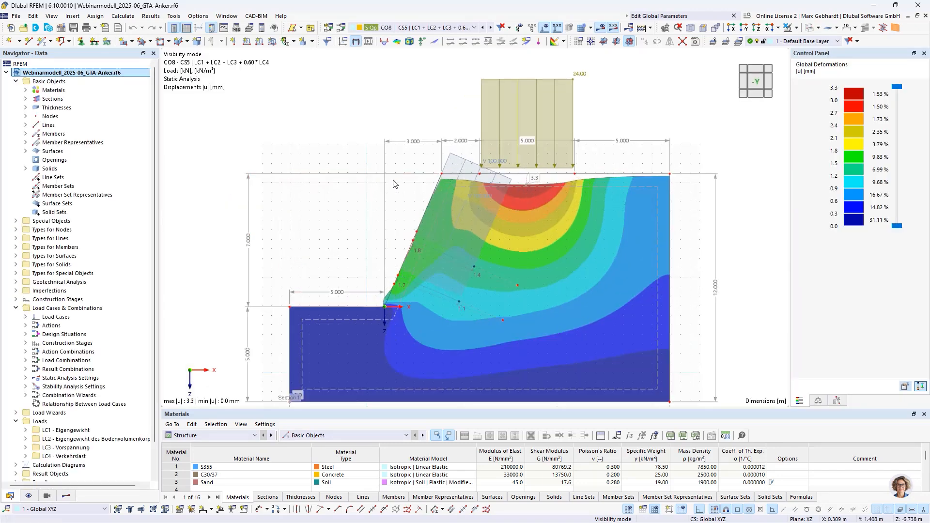
{"action": "left_click", "coordinate": [456, 28]}
{"action": "left_click", "coordinate": [454, 28]}
Switch the CO8 results from Static Analysis to Non-Linear Stability Analysis.
{"action": "left_click", "coordinate": [66, 496]}
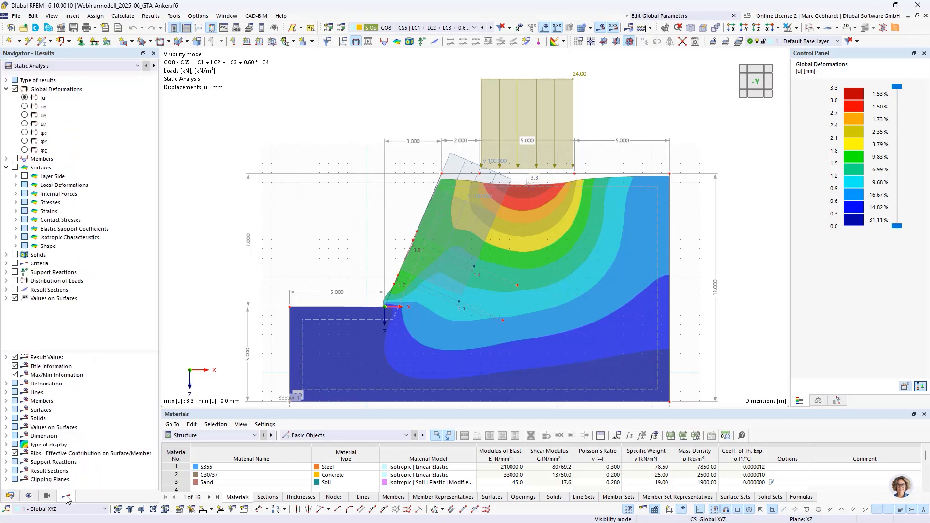
{"action": "left_click", "coordinate": [53, 67]}
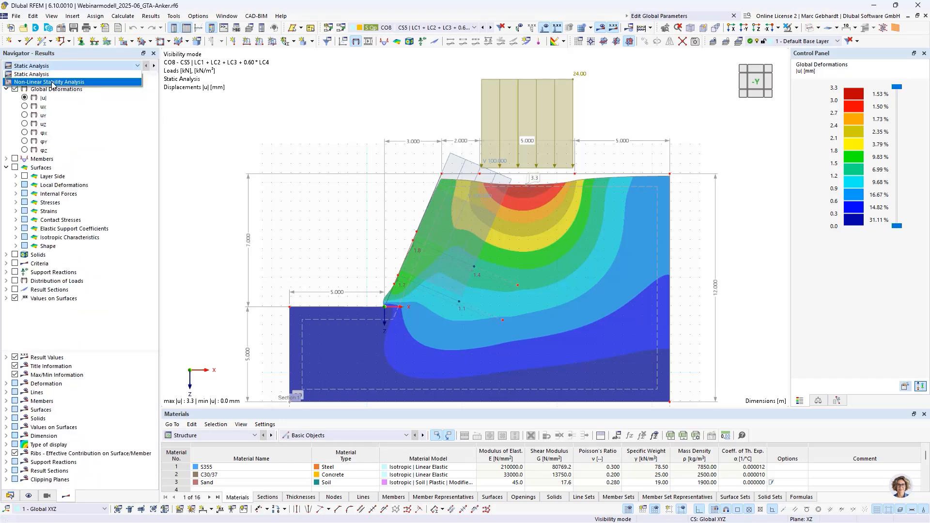
{"action": "left_click", "coordinate": [52, 83]}
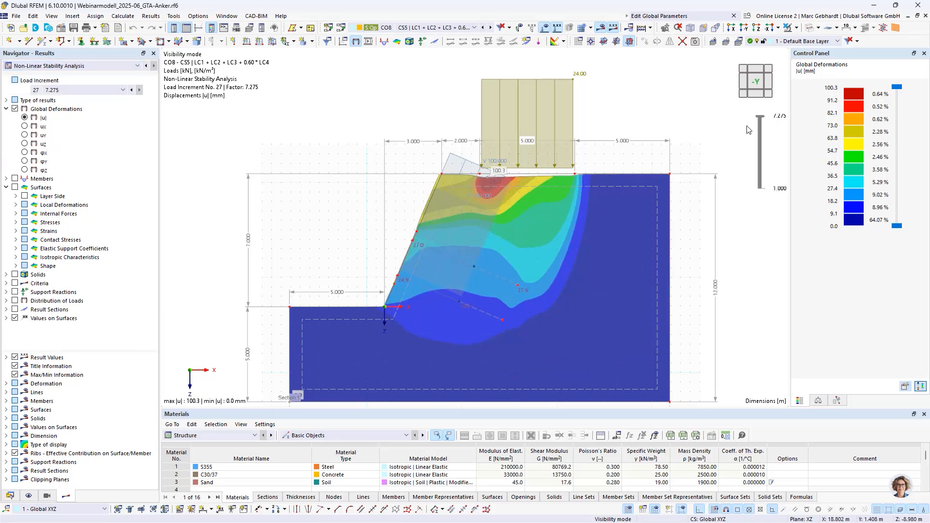
Examine how the slope displacements develop across the load increments, returning to increment 27 with factor 7.275.
{"action": "mouse_move", "coordinate": [762, 118]}
{"action": "left_click_drag", "start_coordinate": [761, 117], "coordinate": [762, 187]}
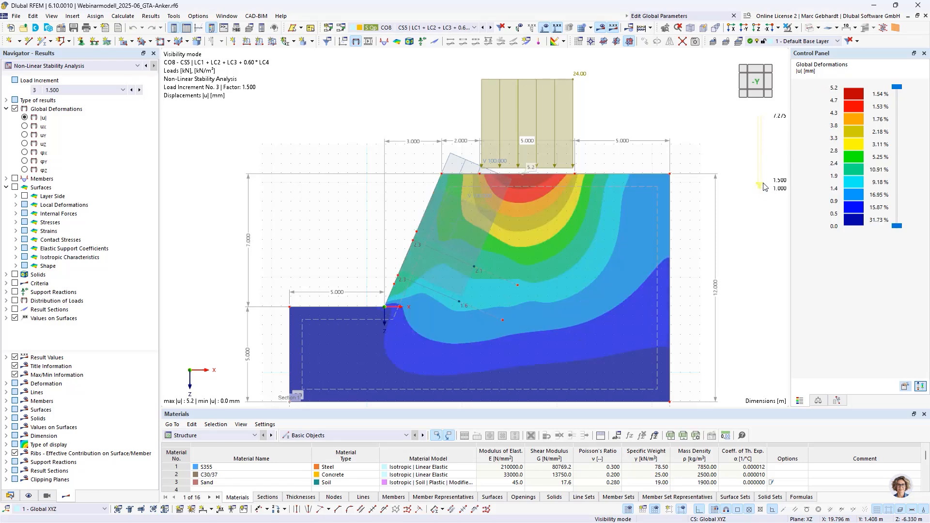
{"action": "left_click", "coordinate": [761, 191]}
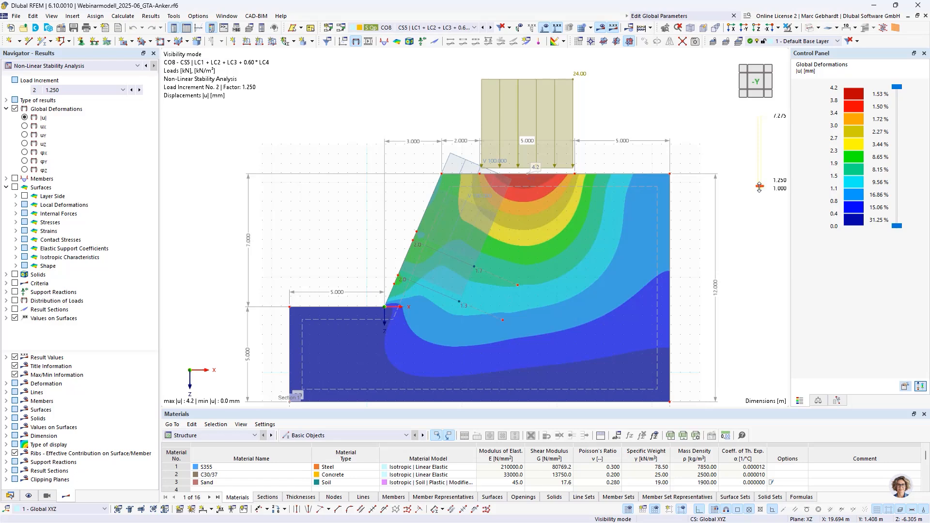
{"action": "left_click_drag", "start_coordinate": [759, 188], "coordinate": [770, 109]}
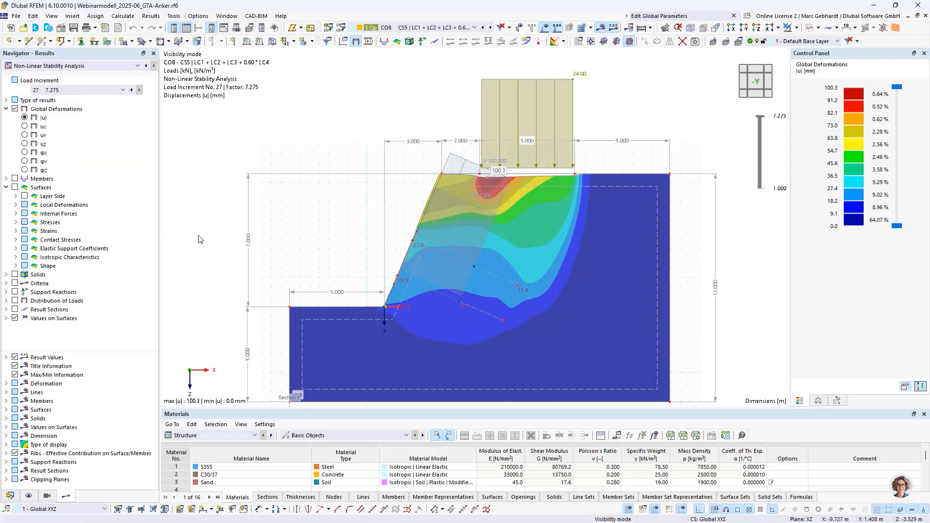
Turn on the result sections and turn off the global deformations of the slope model.
{"action": "scroll", "coordinate": [199, 236], "scroll_direction": "down", "scroll_amount": 1}
{"action": "scroll", "coordinate": [272, 389], "scroll_direction": "up", "scroll_amount": 1}
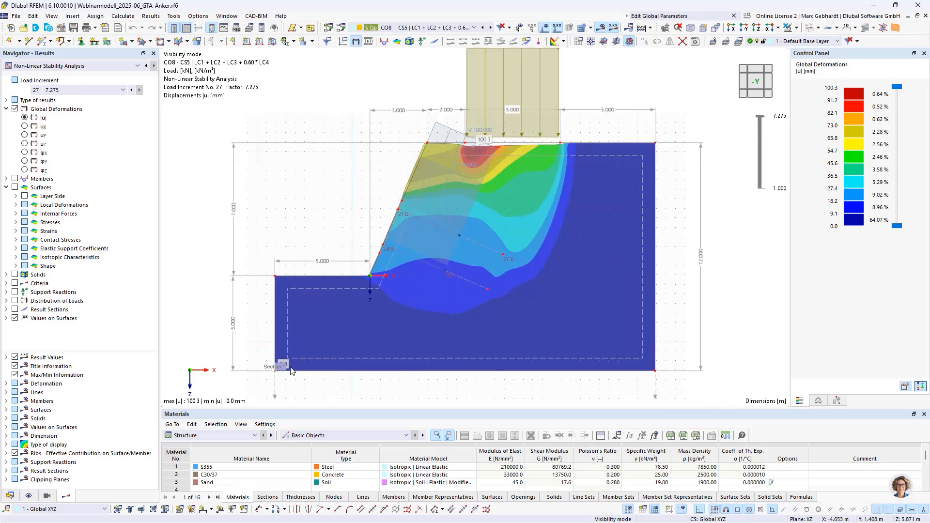
{"action": "left_click", "coordinate": [15, 310]}
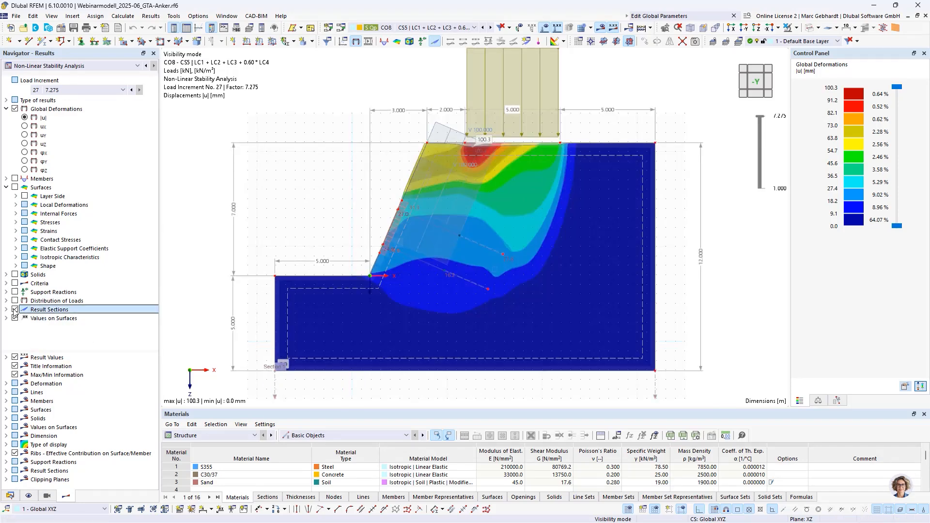
{"action": "left_click", "coordinate": [15, 108]}
{"action": "scroll", "coordinate": [445, 174], "scroll_direction": "up", "scroll_amount": 2}
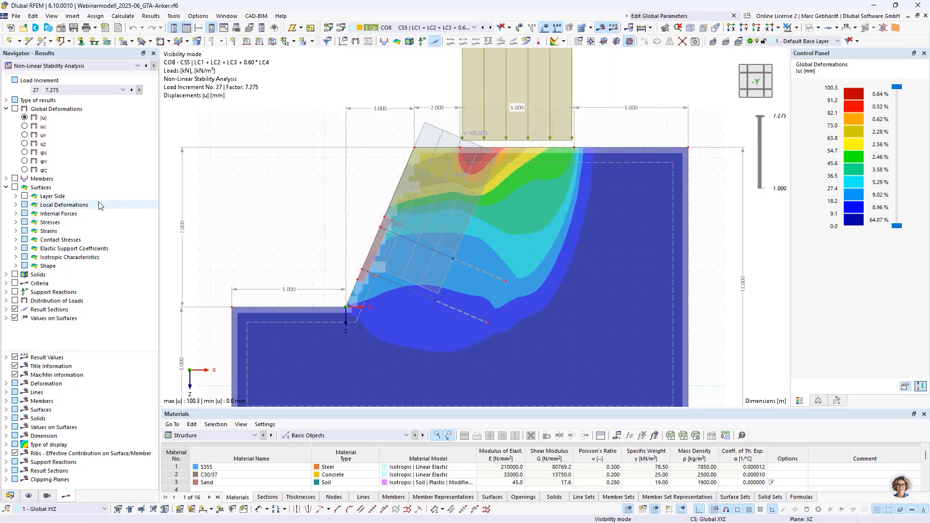
Display the axial forces N of the anchor members and inspect their diagrams in the slope.
{"action": "left_click", "coordinate": [6, 180]}
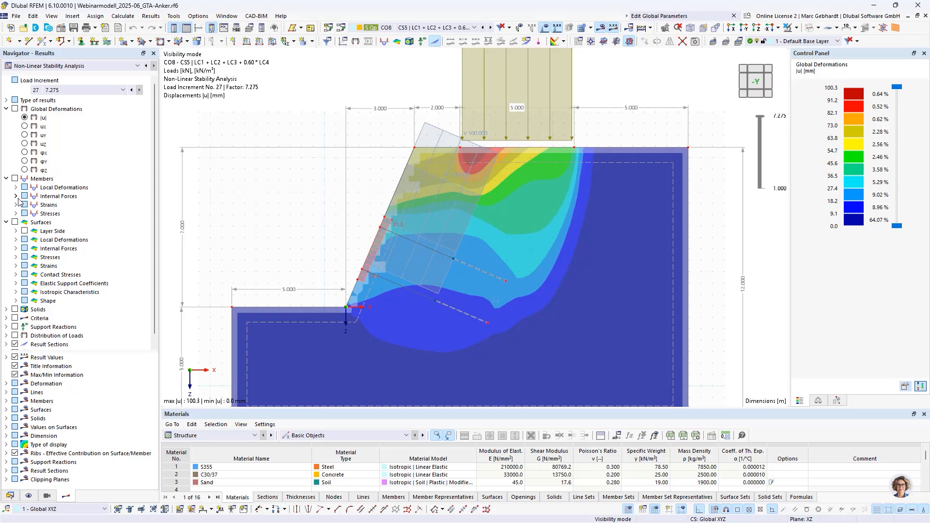
{"action": "left_click", "coordinate": [17, 196]}
{"action": "left_click", "coordinate": [33, 204]}
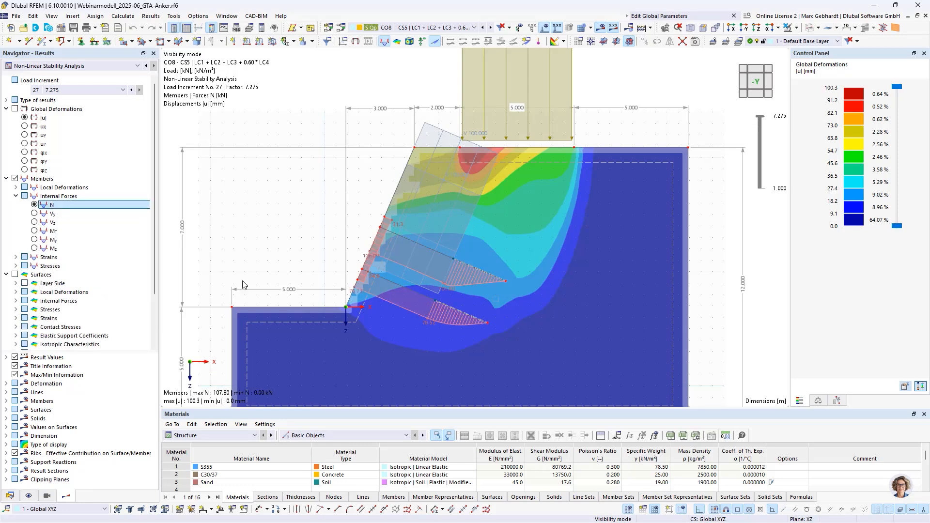
{"action": "scroll", "coordinate": [472, 321], "scroll_direction": "up", "scroll_amount": 2}
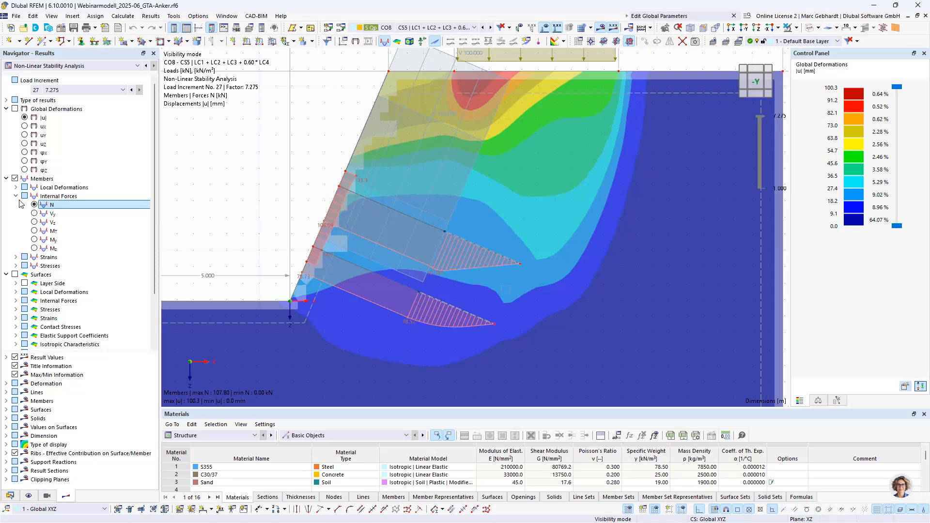
{"action": "left_click", "coordinate": [7, 275]}
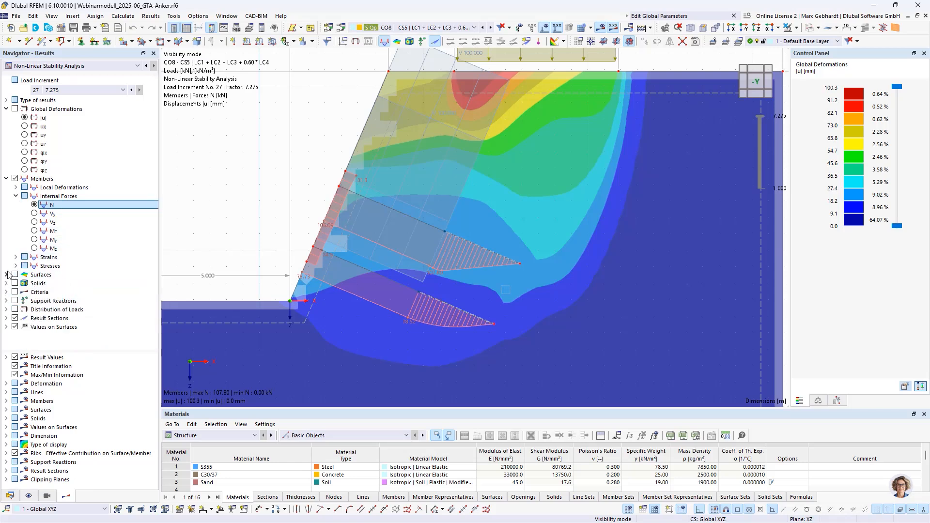
Display the principal stresses σ3 of the soil solids in the slope's result section.
{"action": "left_click", "coordinate": [7, 284]}
{"action": "scroll", "coordinate": [22, 256], "scroll_direction": "down", "scroll_amount": 2}
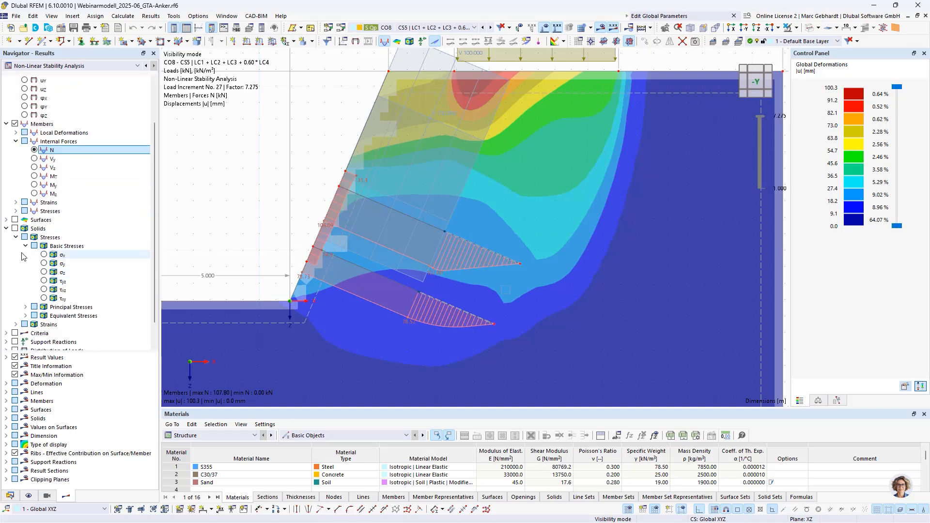
{"action": "left_click", "coordinate": [25, 246]}
{"action": "left_click", "coordinate": [25, 281]}
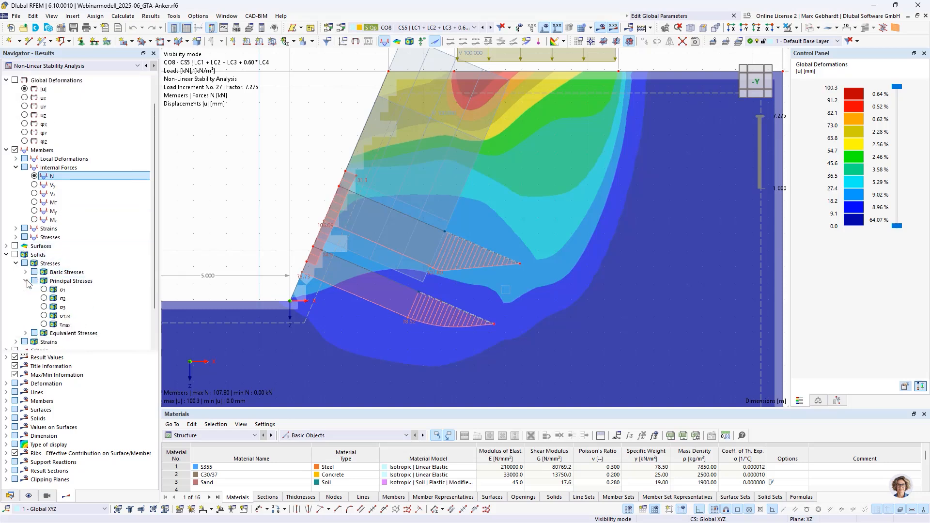
{"action": "left_click", "coordinate": [44, 309]}
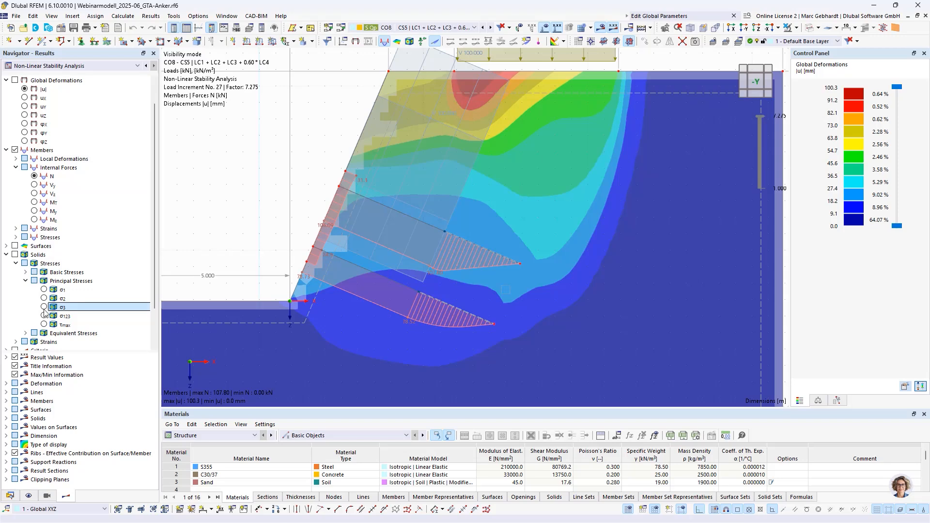
{"action": "left_click", "coordinate": [44, 307]}
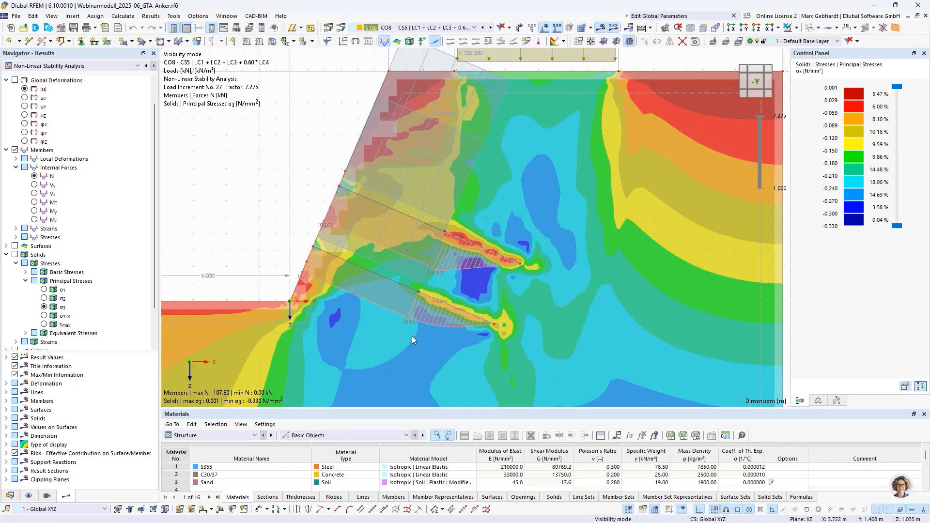
Display the maximum shear stresses τmax in the slope section, with the results on the solids themselves turned off.
{"action": "left_click", "coordinate": [45, 325]}
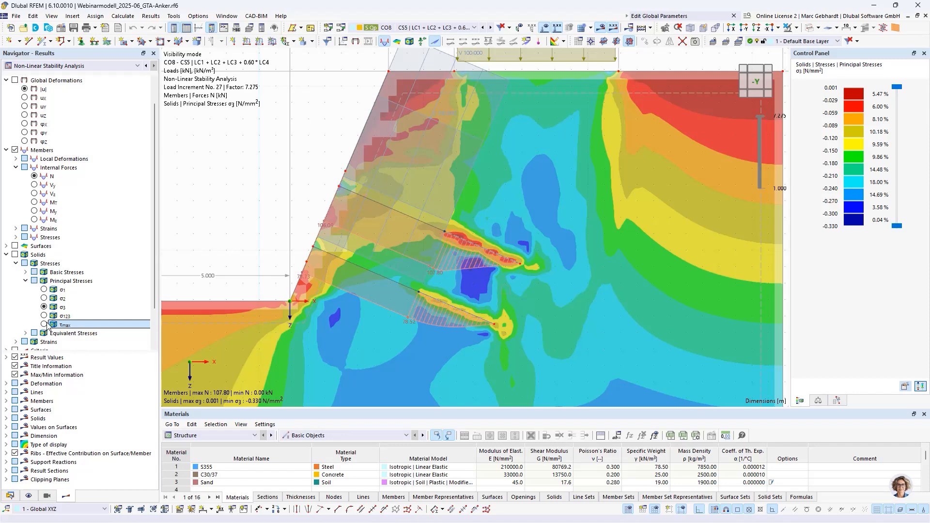
{"action": "left_click", "coordinate": [44, 325]}
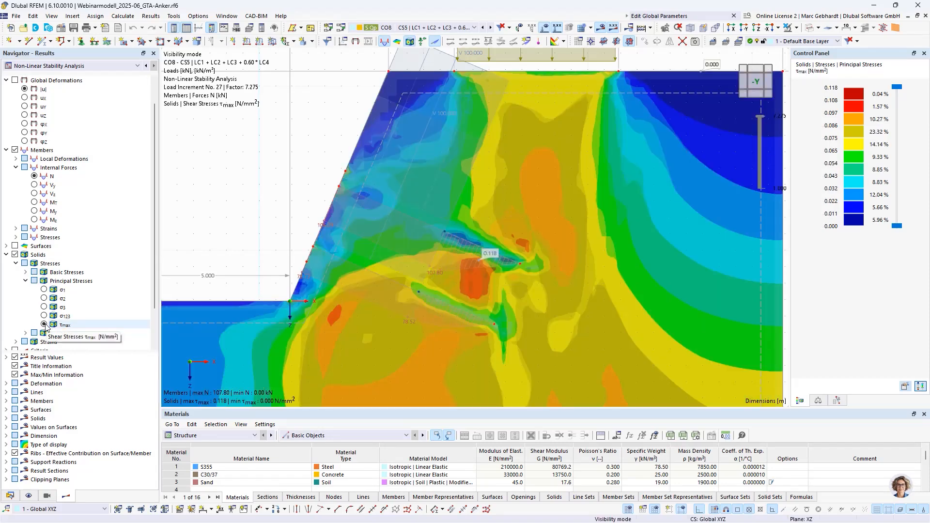
{"action": "left_click", "coordinate": [16, 256]}
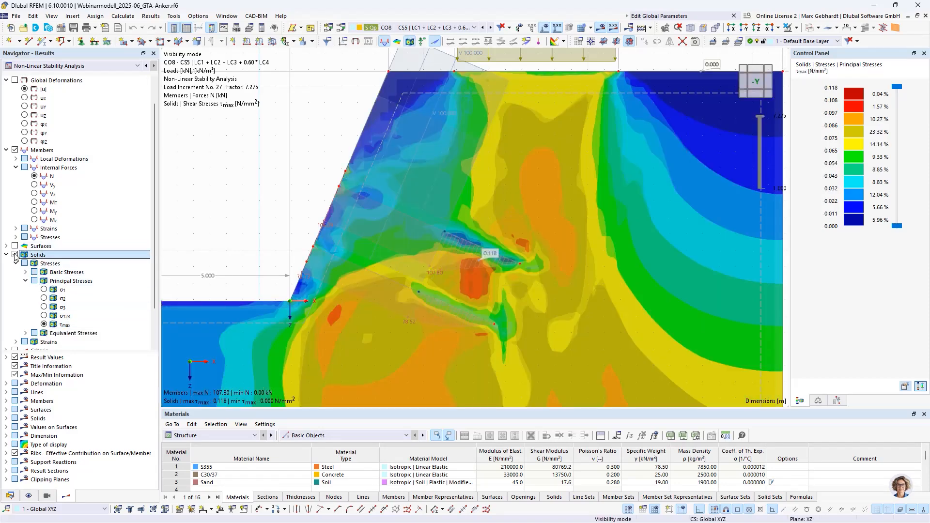
{"action": "left_click", "coordinate": [15, 255]}
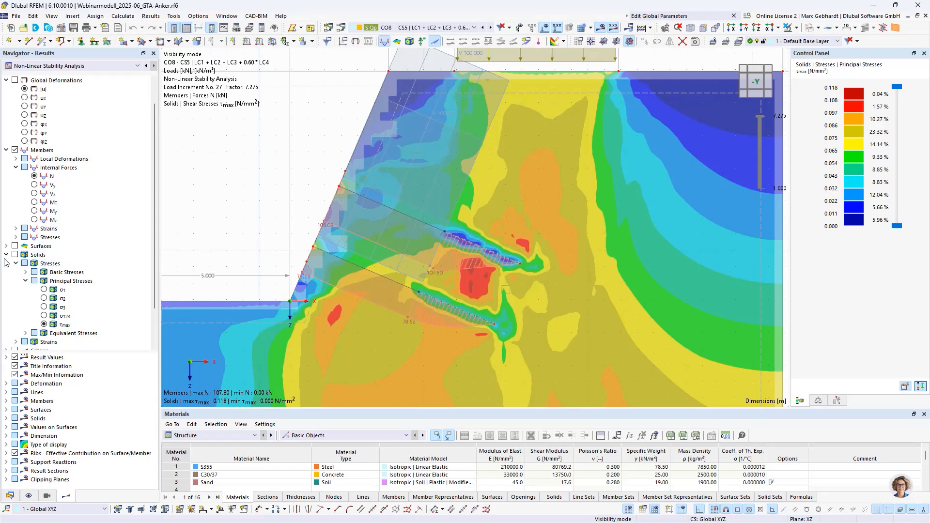
{"action": "left_click", "coordinate": [6, 255]}
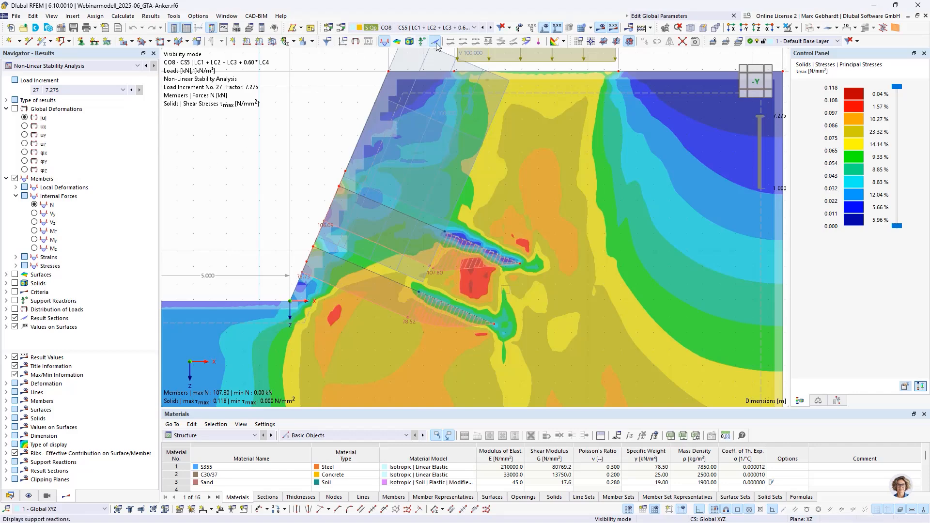
Switch the displayed results to result combination RC1 (CO3/p - CO8/p) and show the whole slope section.
{"action": "left_click", "coordinate": [439, 29]}
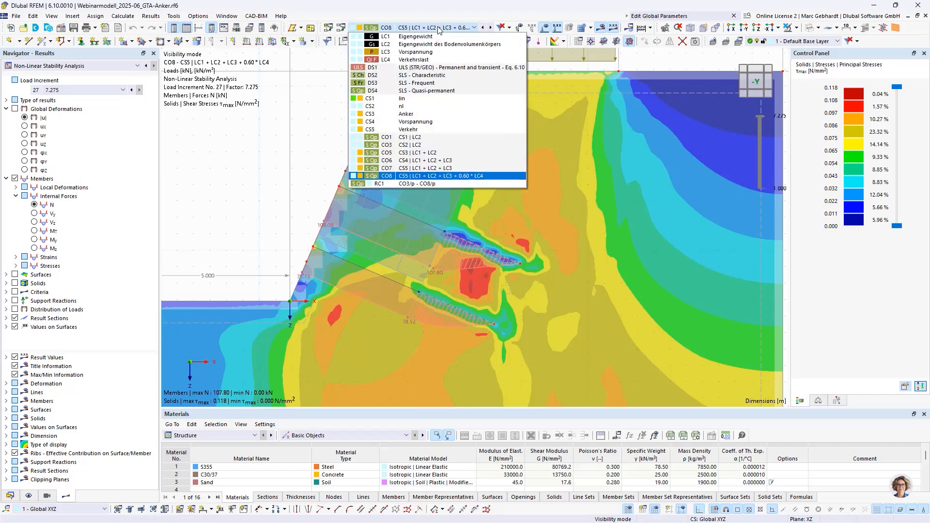
{"action": "left_click", "coordinate": [419, 175]}
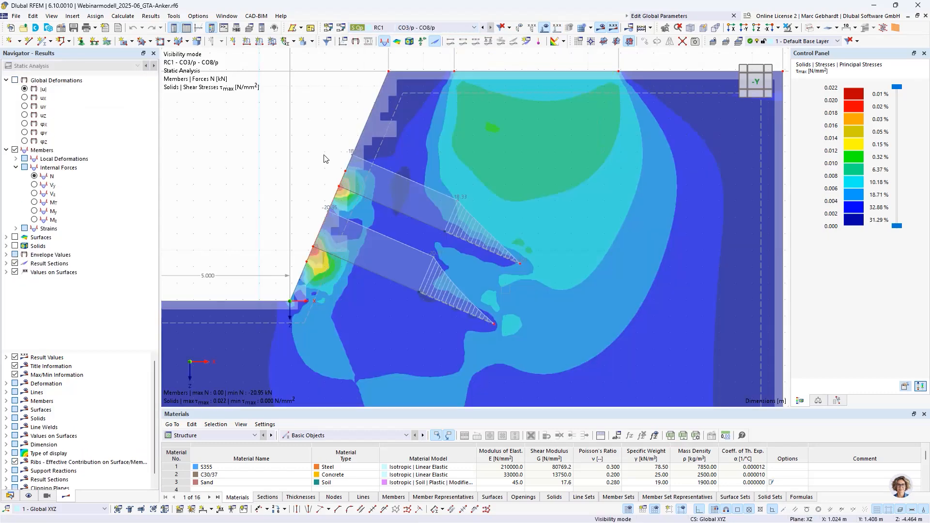
{"action": "scroll", "coordinate": [324, 159], "scroll_direction": "down", "scroll_amount": 3}
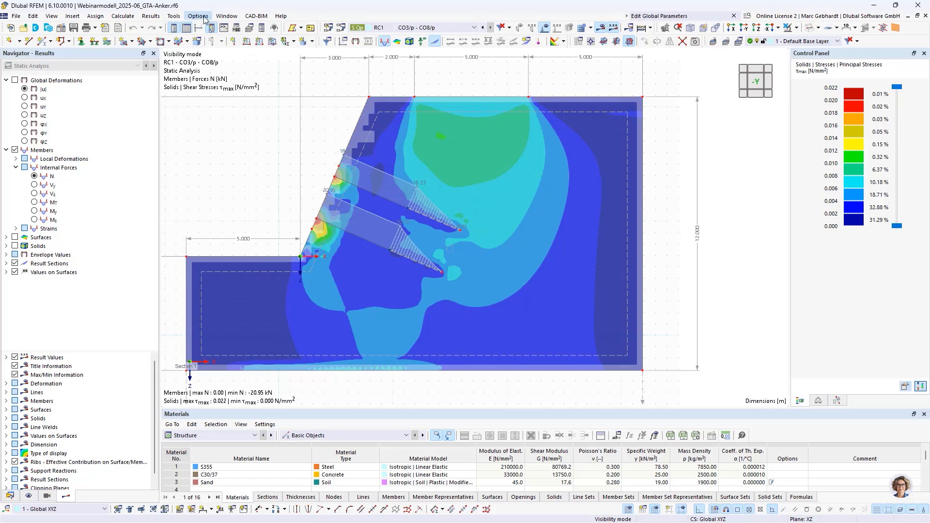
Display the surface contact stresses σz along the section boundary, with the member and surface results turned off.
{"action": "left_click", "coordinate": [14, 239]}
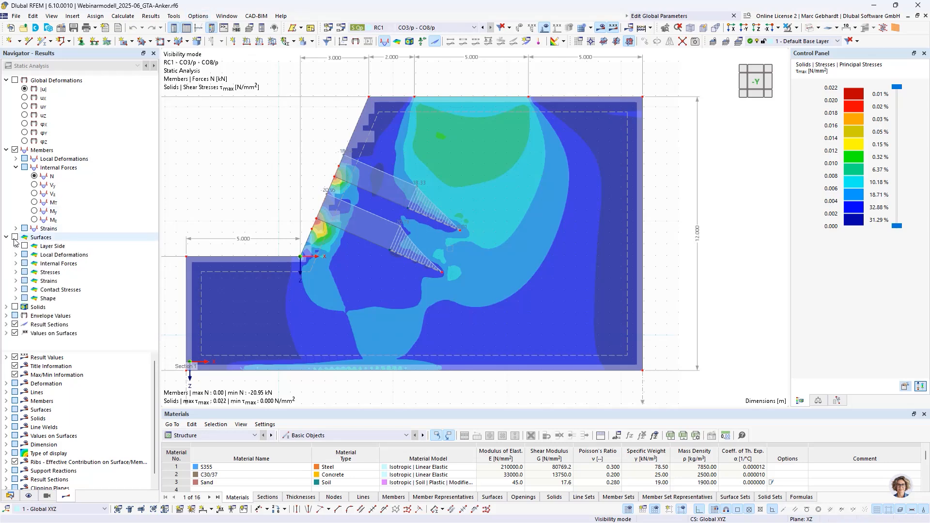
{"action": "left_click", "coordinate": [16, 290]}
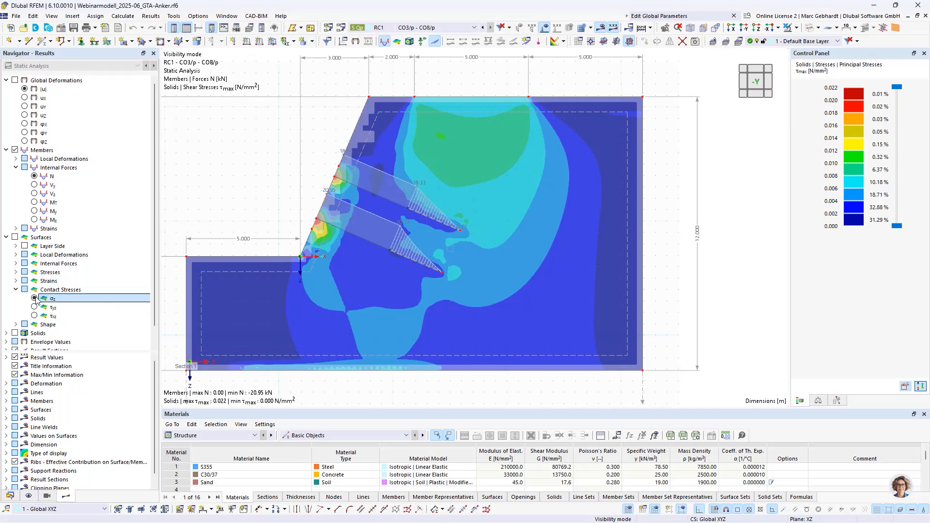
{"action": "left_click", "coordinate": [34, 298]}
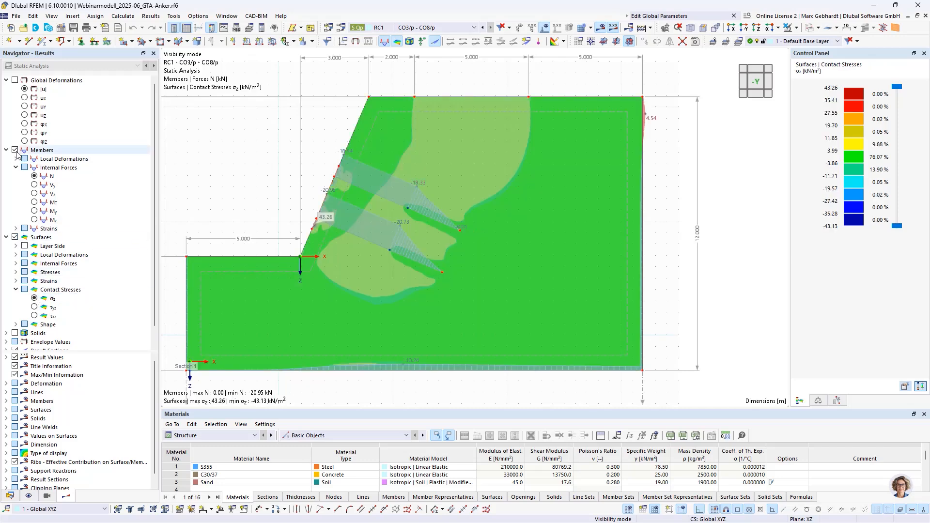
{"action": "left_click", "coordinate": [15, 150]}
{"action": "left_click", "coordinate": [15, 238]}
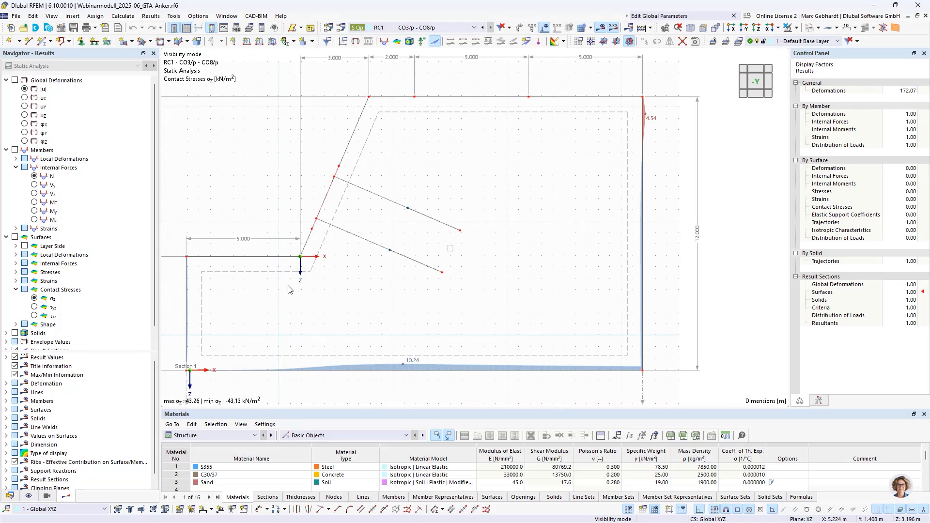
Open an additional window for the current anchor model and tile all model windows vertically.
{"action": "left_click", "coordinate": [225, 17]}
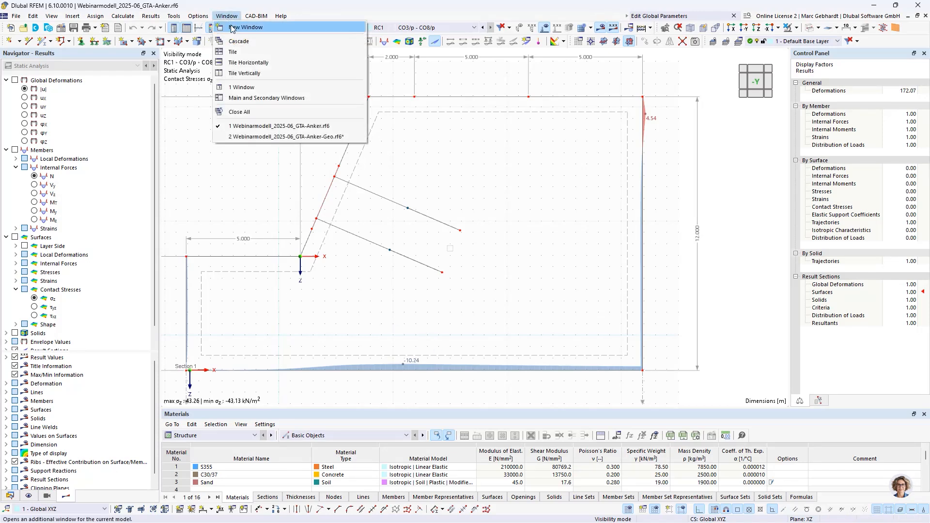
{"action": "left_click", "coordinate": [233, 28]}
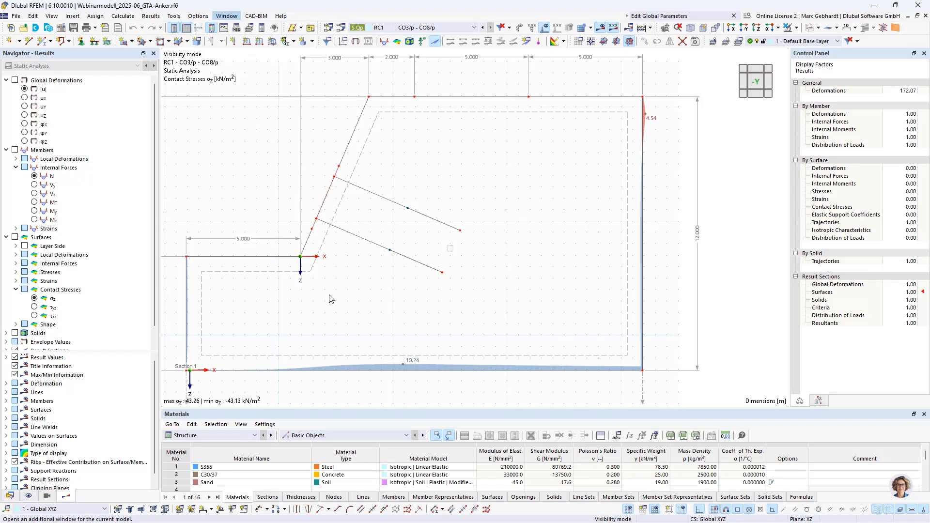
{"action": "left_click", "coordinate": [227, 16]}
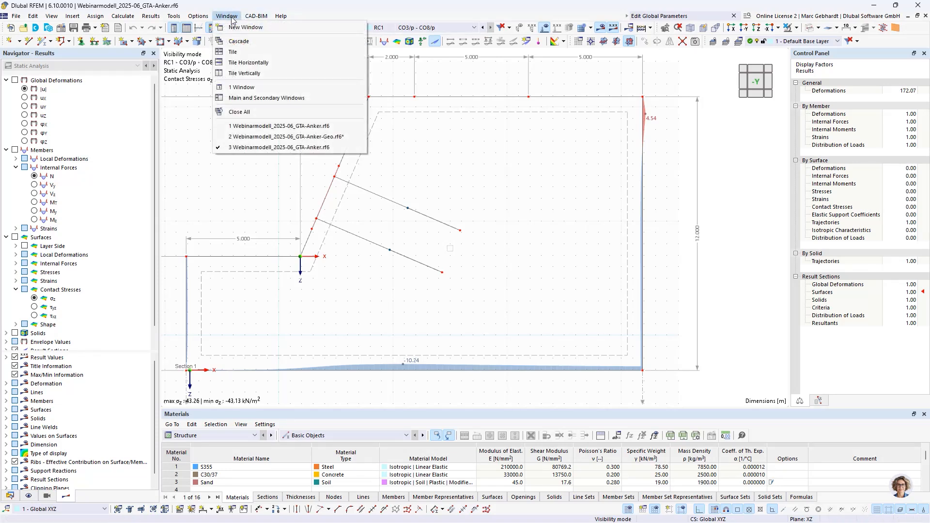
{"action": "left_click", "coordinate": [246, 63]}
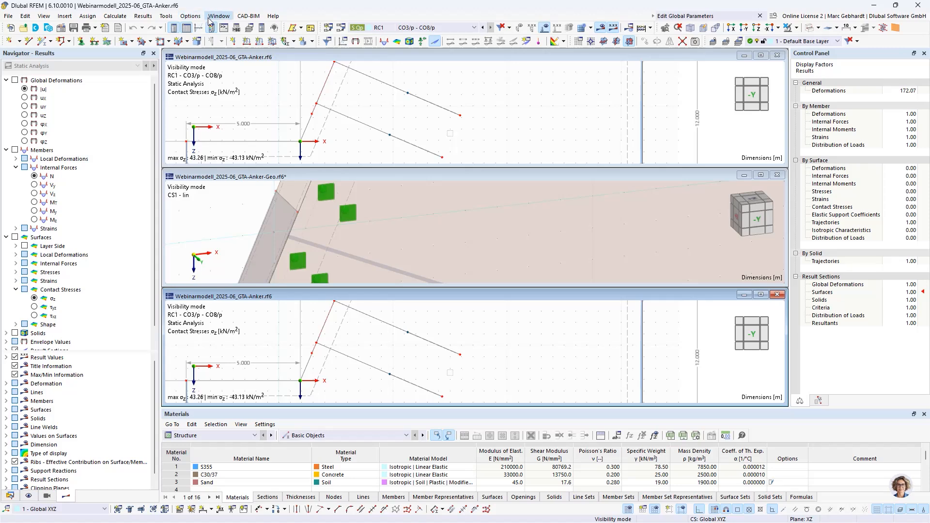
{"action": "left_click", "coordinate": [219, 16]}
{"action": "left_click", "coordinate": [243, 67]}
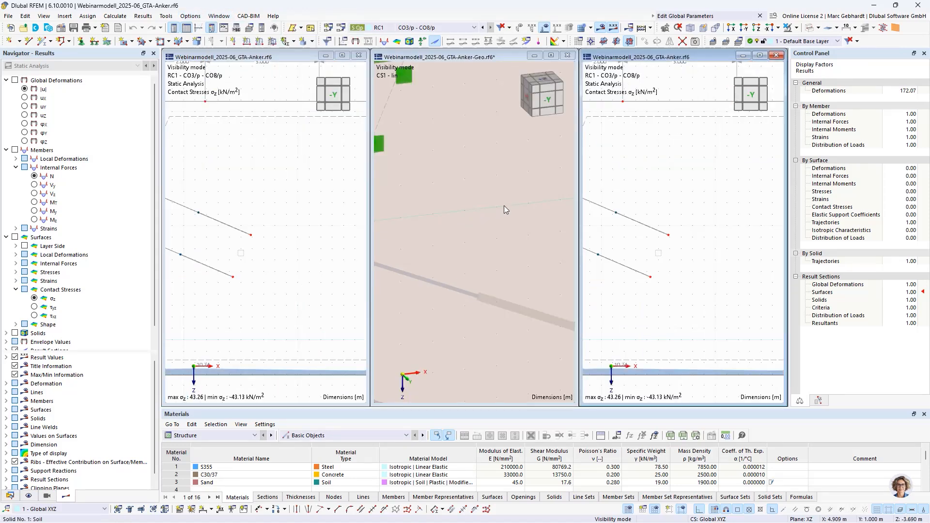
Minimize the Anker-Geo model window and enlarge the two anchor model windows so they share the workspace side by side.
{"action": "left_click", "coordinate": [536, 57]}
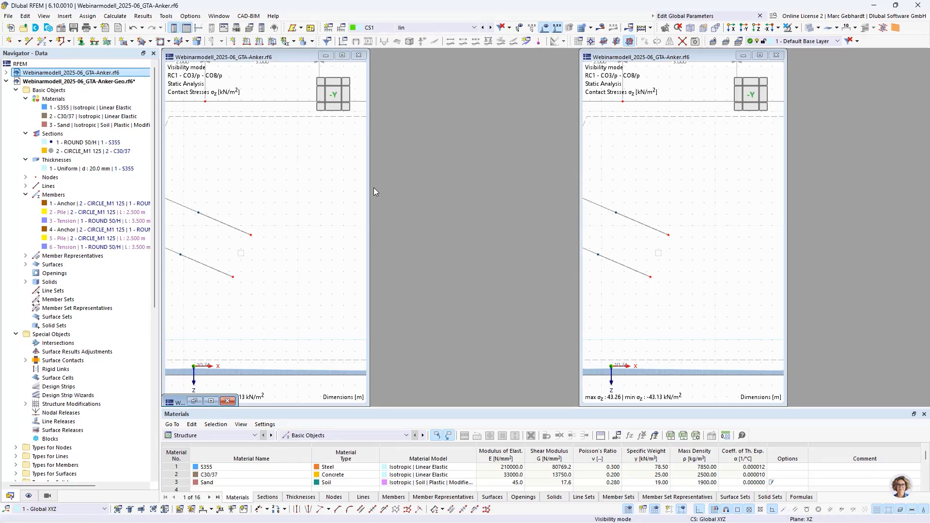
{"action": "left_click_drag", "start_coordinate": [371, 191], "coordinate": [473, 190]}
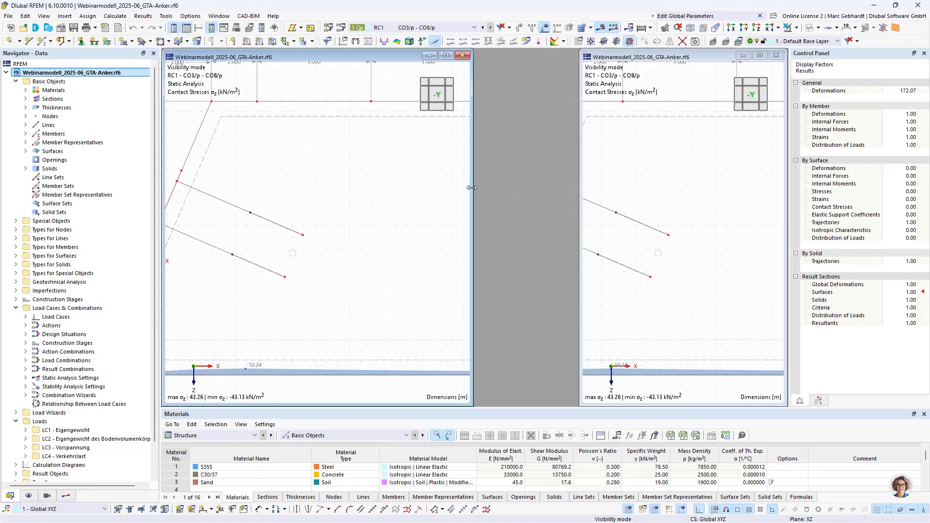
{"action": "left_click_drag", "start_coordinate": [501, 200], "coordinate": [472, 200]}
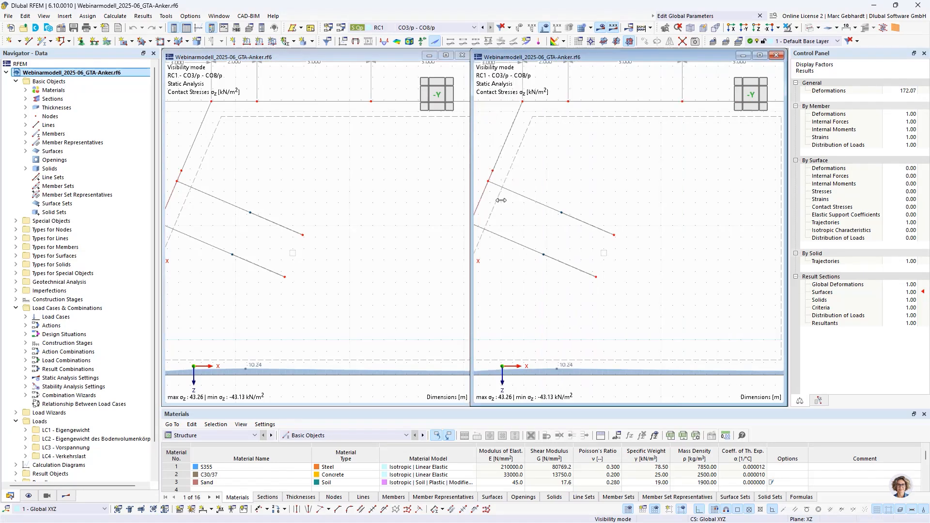
{"action": "scroll", "coordinate": [541, 193], "scroll_direction": "down", "scroll_amount": 2}
{"action": "scroll", "coordinate": [357, 247], "scroll_direction": "down", "scroll_amount": 2}
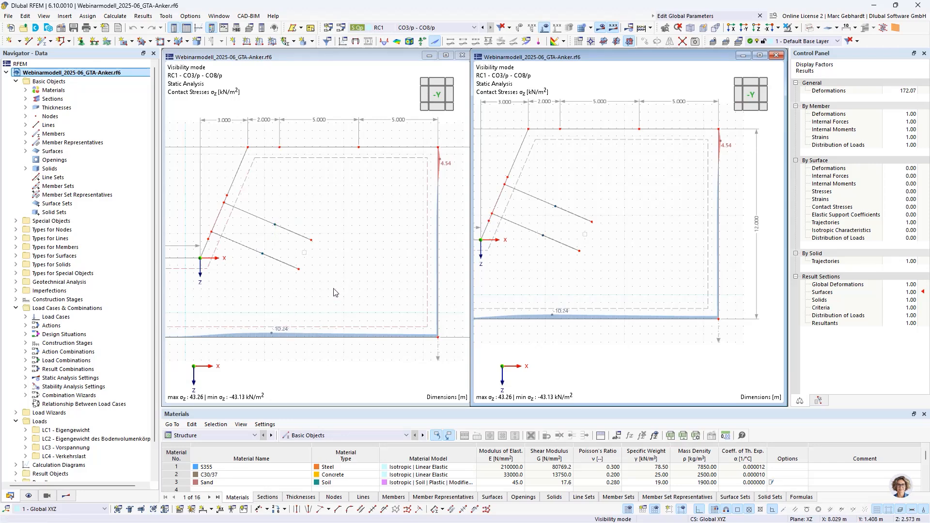
{"action": "scroll", "coordinate": [328, 279], "scroll_direction": "down", "scroll_amount": 1}
{"action": "scroll", "coordinate": [293, 257], "scroll_direction": "up", "scroll_amount": 1}
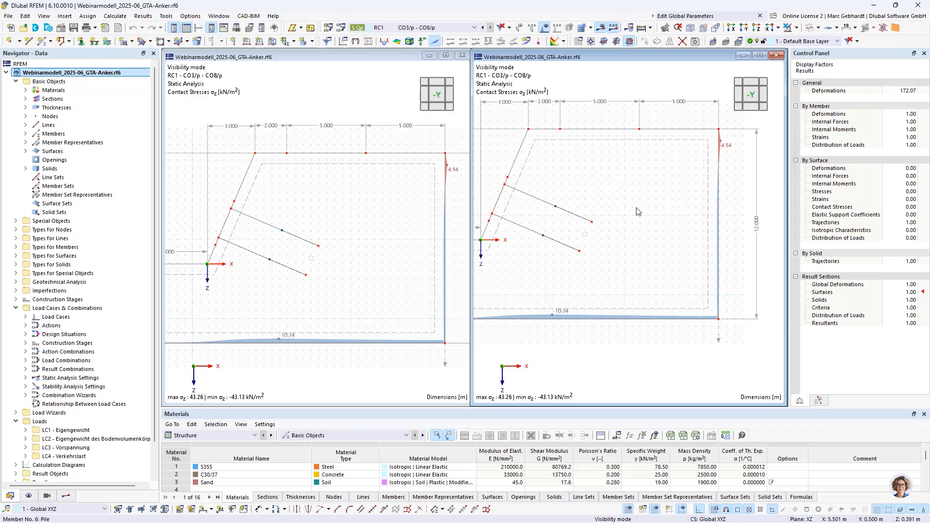
Show construction stage CS2 (nl) in the second window and compare its contact stresses with those of RC1.
{"action": "left_click", "coordinate": [437, 25]}
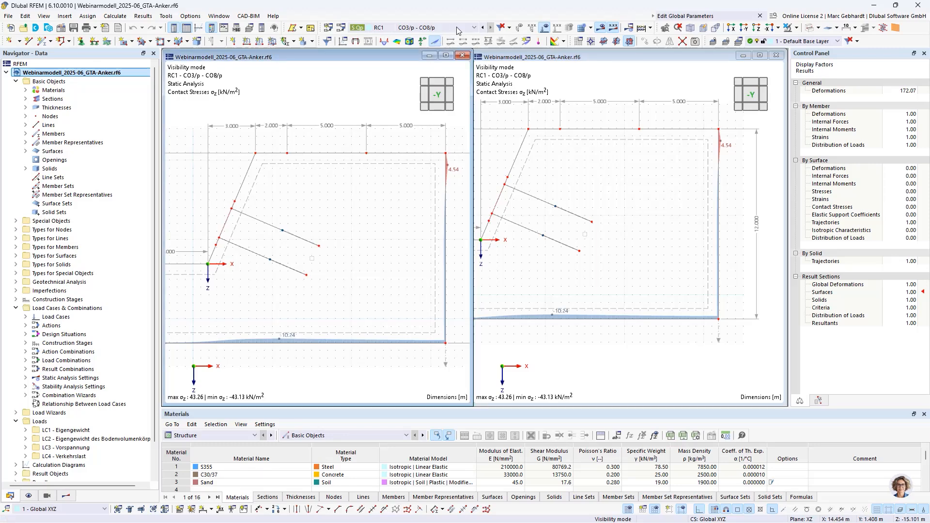
{"action": "left_click", "coordinate": [457, 30]}
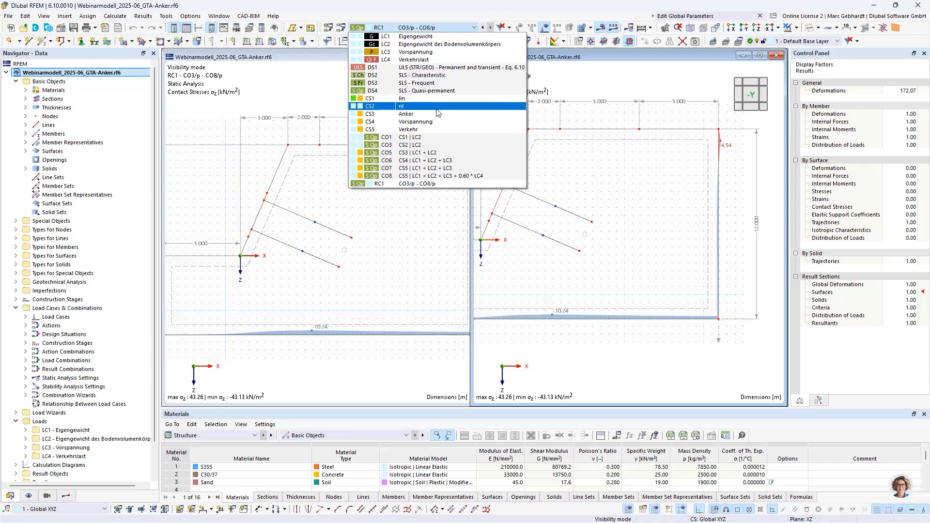
{"action": "left_click", "coordinate": [621, 303]}
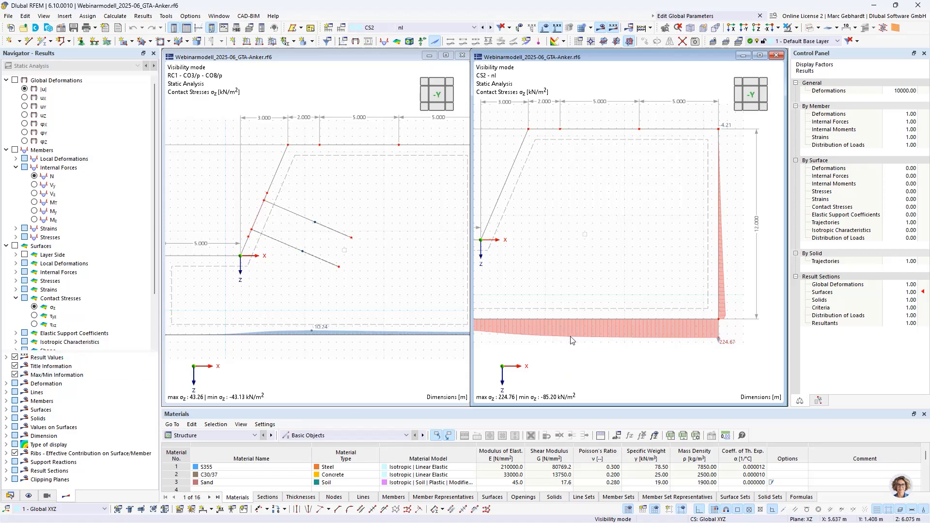
{"action": "scroll", "coordinate": [571, 340], "scroll_direction": "down", "scroll_amount": 2}
{"action": "scroll", "coordinate": [583, 349], "scroll_direction": "up", "scroll_amount": 1}
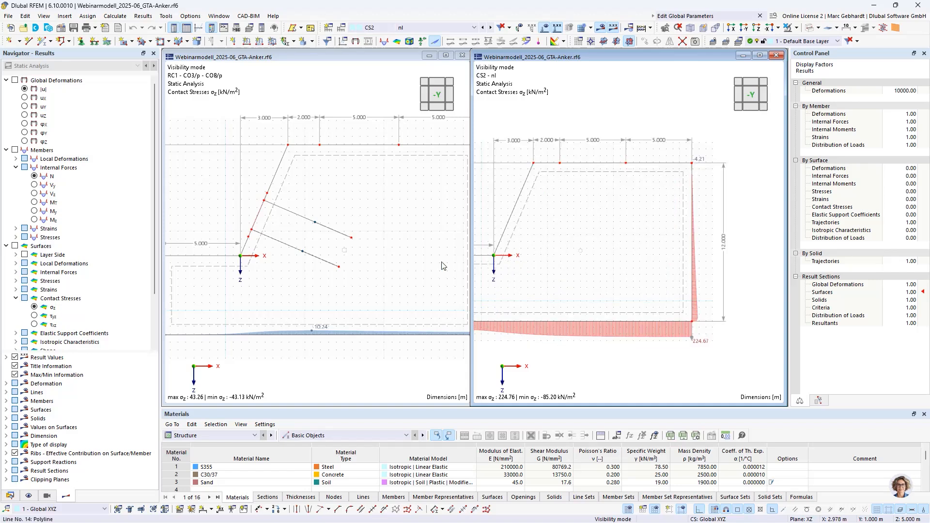
{"action": "scroll", "coordinate": [405, 258], "scroll_direction": "down", "scroll_amount": 1}
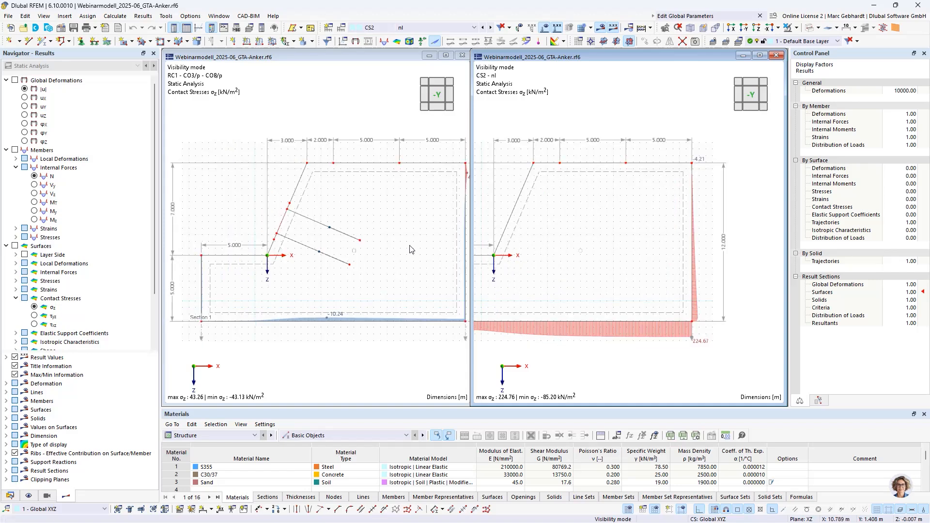
{"action": "left_click", "coordinate": [450, 191]}
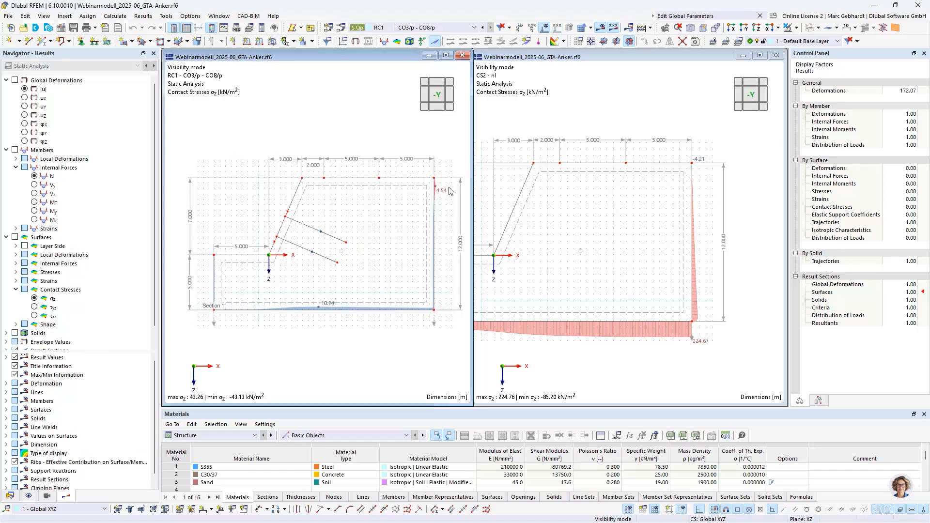
Open calculation diagram CD1 for CO8, plotting the local deformation of member 6 at node 22 against its axial force N.
{"action": "left_click", "coordinate": [9, 498]}
{"action": "scroll", "coordinate": [10, 382], "scroll_direction": "down", "scroll_amount": 2}
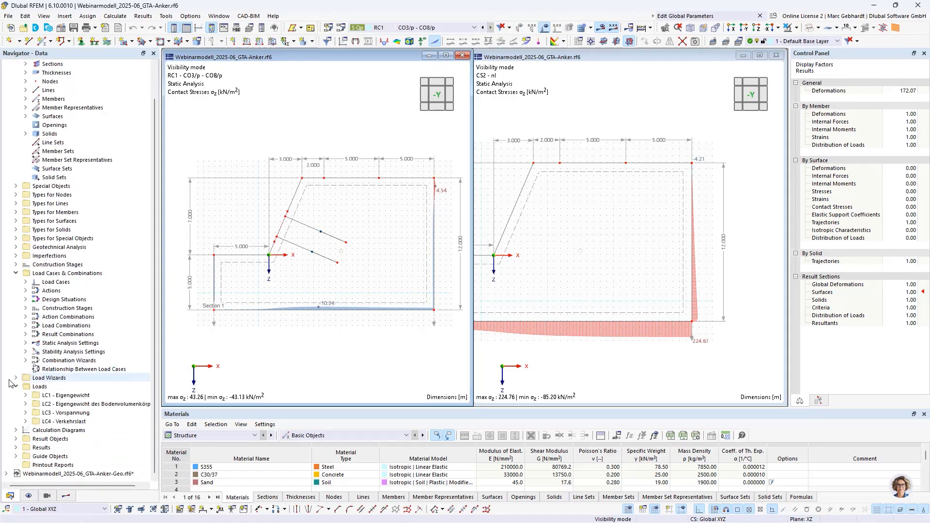
{"action": "left_click", "coordinate": [15, 430]}
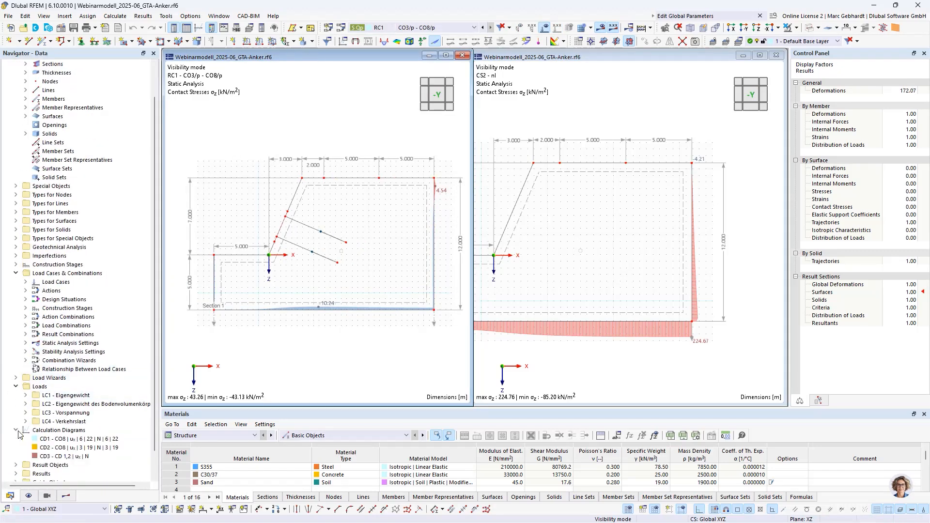
{"action": "double_click", "coordinate": [42, 440]}
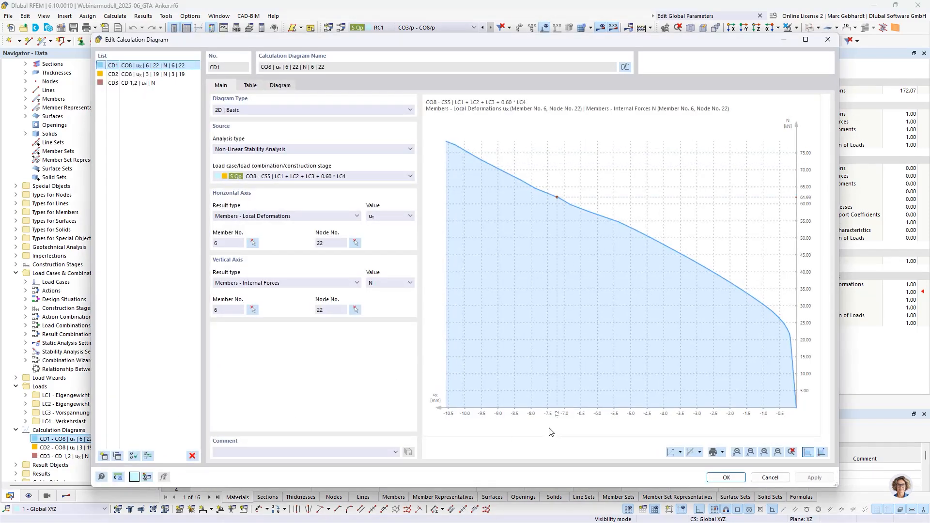
Orient the axes of calculation diagram CD1 as X+ Left | Y+ Upwards and view diagram CD2 and the combined group diagram CD3.
{"action": "left_click", "coordinate": [680, 452]}
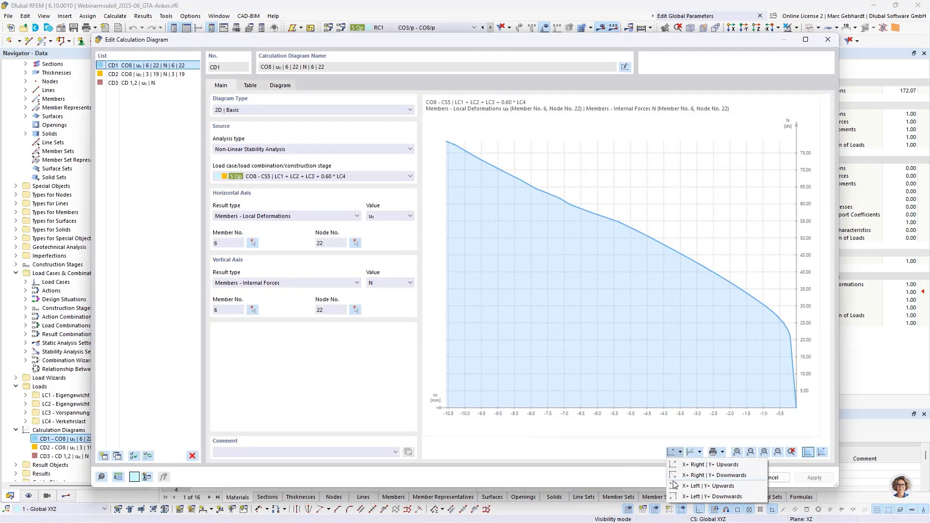
{"action": "left_click", "coordinate": [707, 486]}
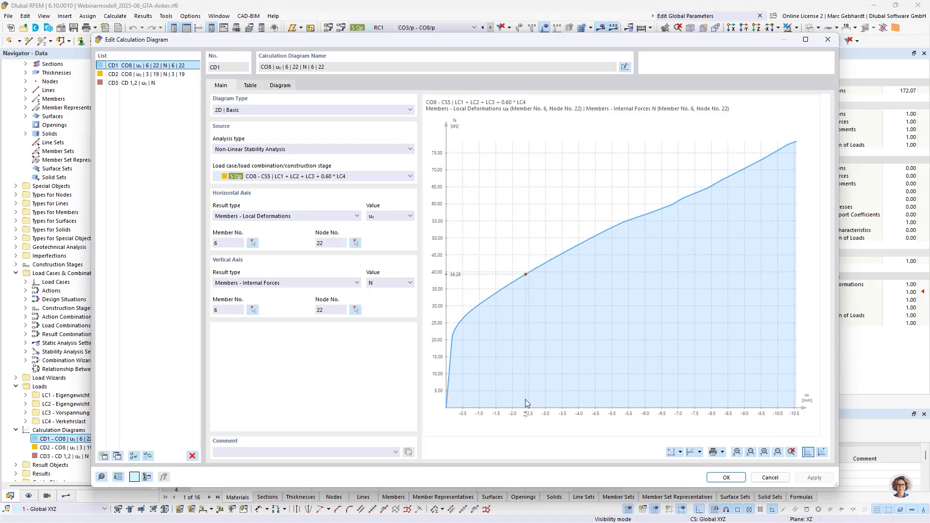
{"action": "left_click", "coordinate": [148, 75]}
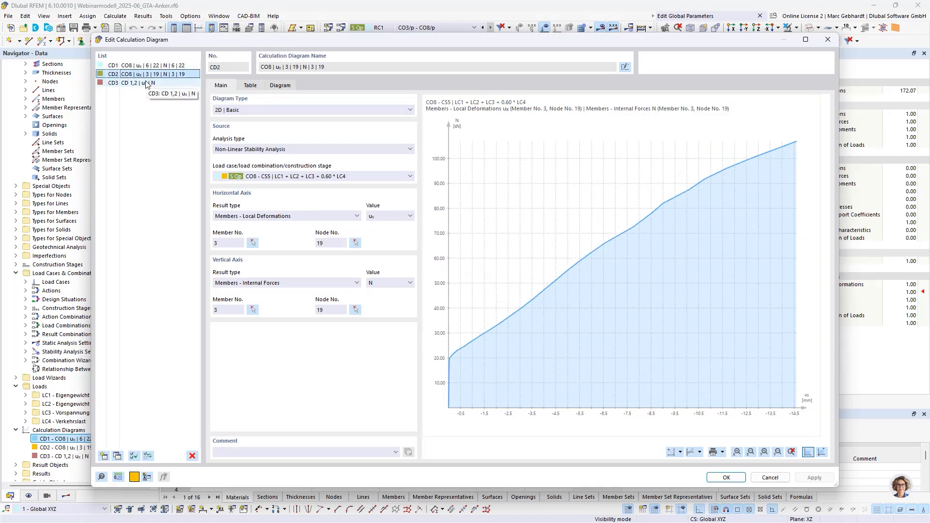
{"action": "left_click", "coordinate": [147, 84]}
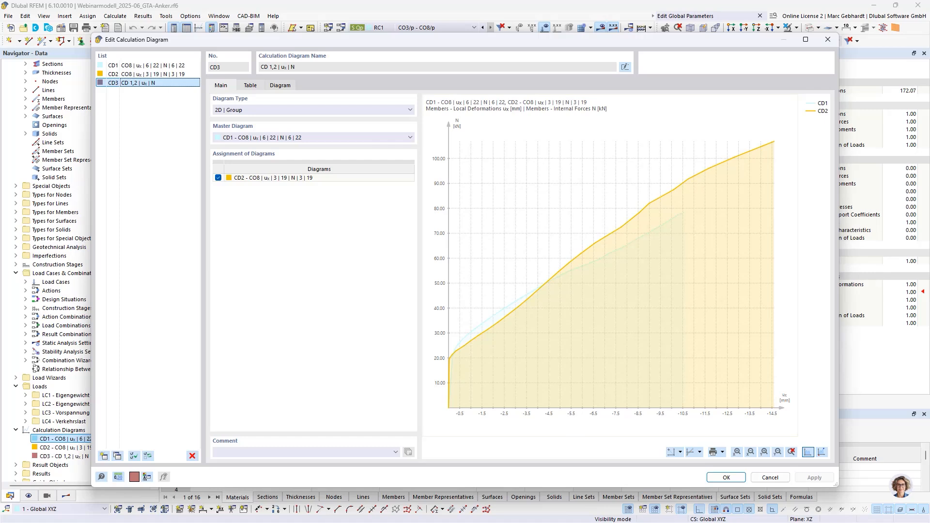
{"action": "key", "text": "alt+Tab"}
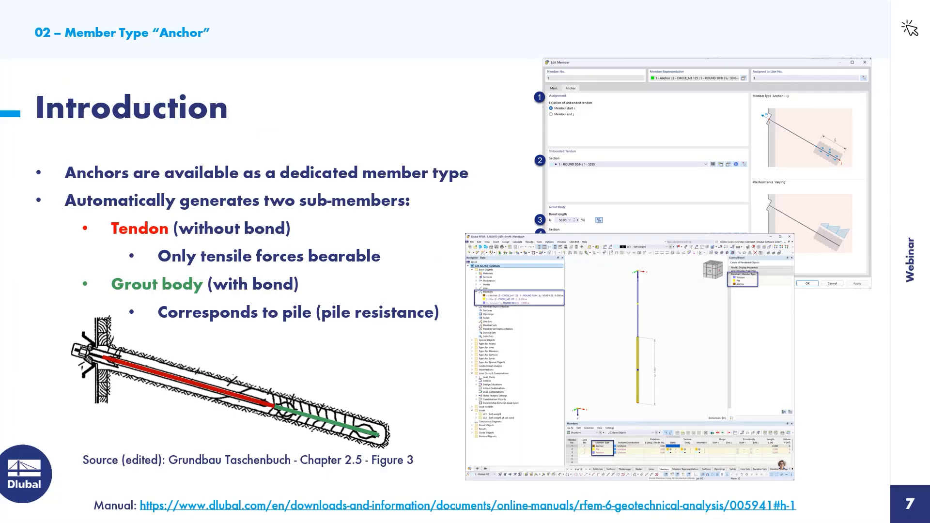
{"action": "left_click", "coordinate": [241, 326]}
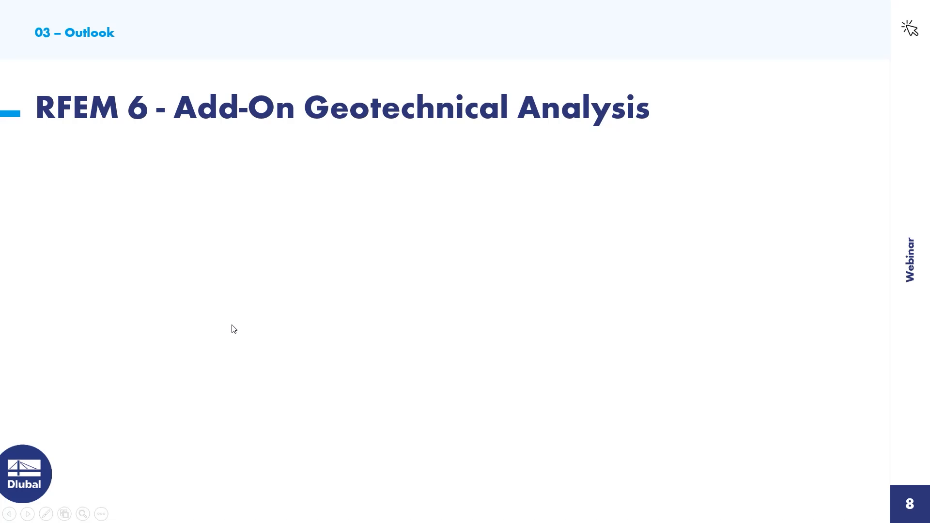
{"action": "left_click", "coordinate": [281, 312]}
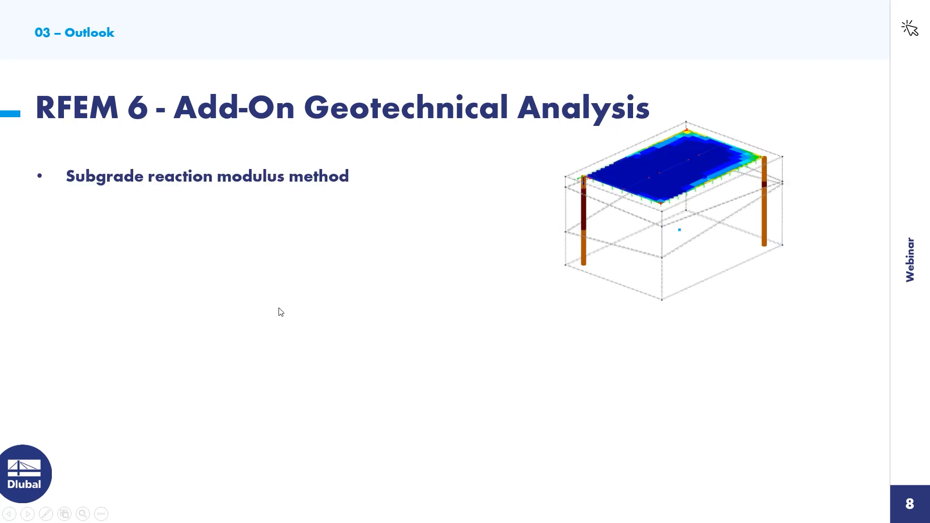